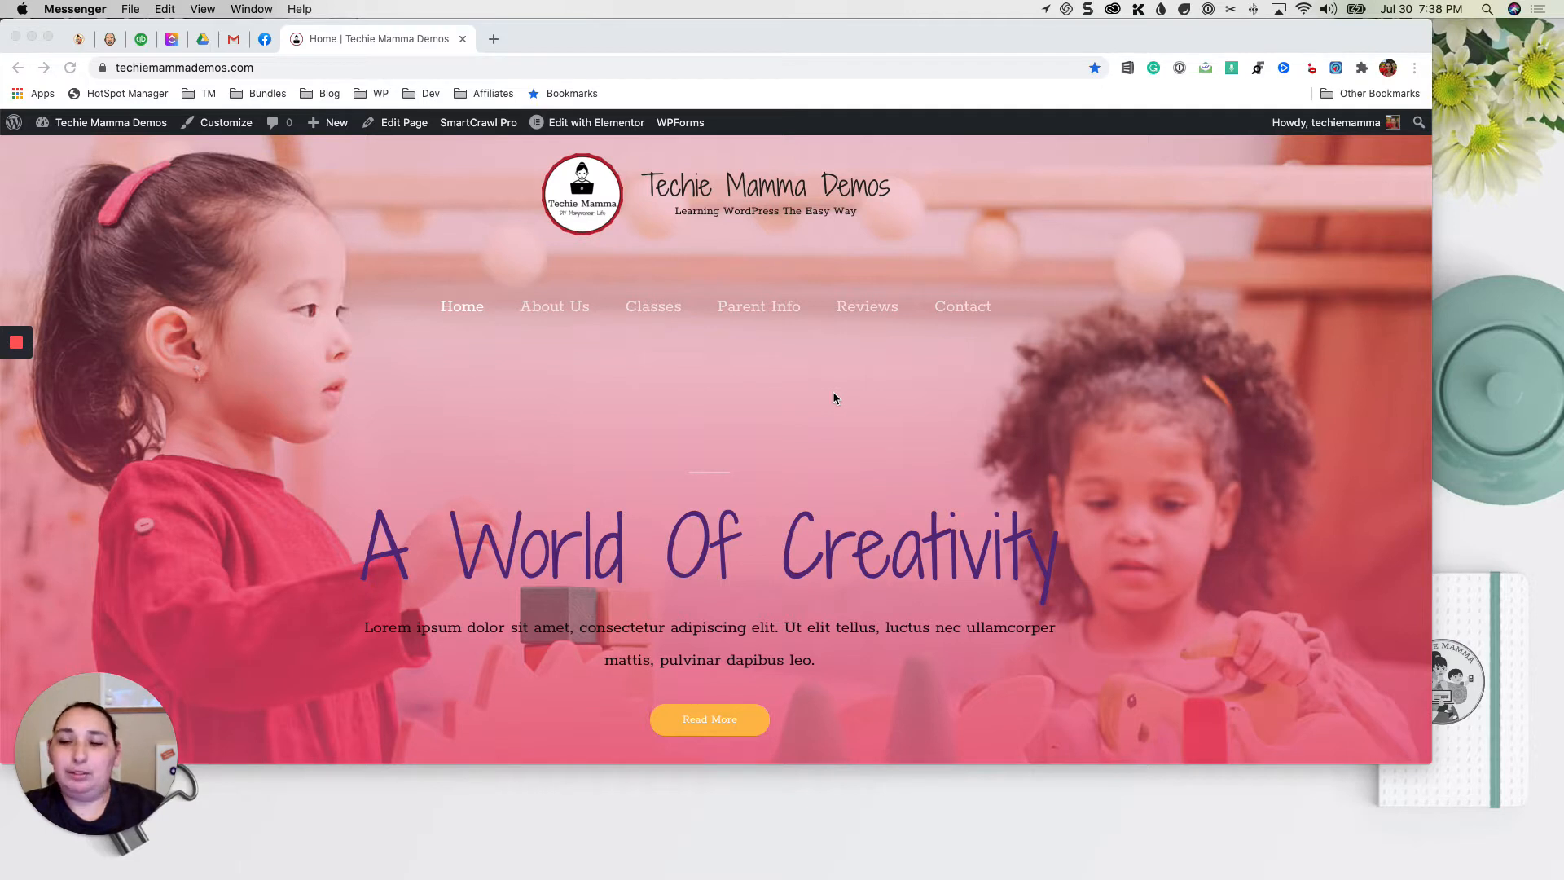
Step: Open the site's Contact page and look through its Get In Touch form
{"action": "left_click", "coordinate": [981, 350]}
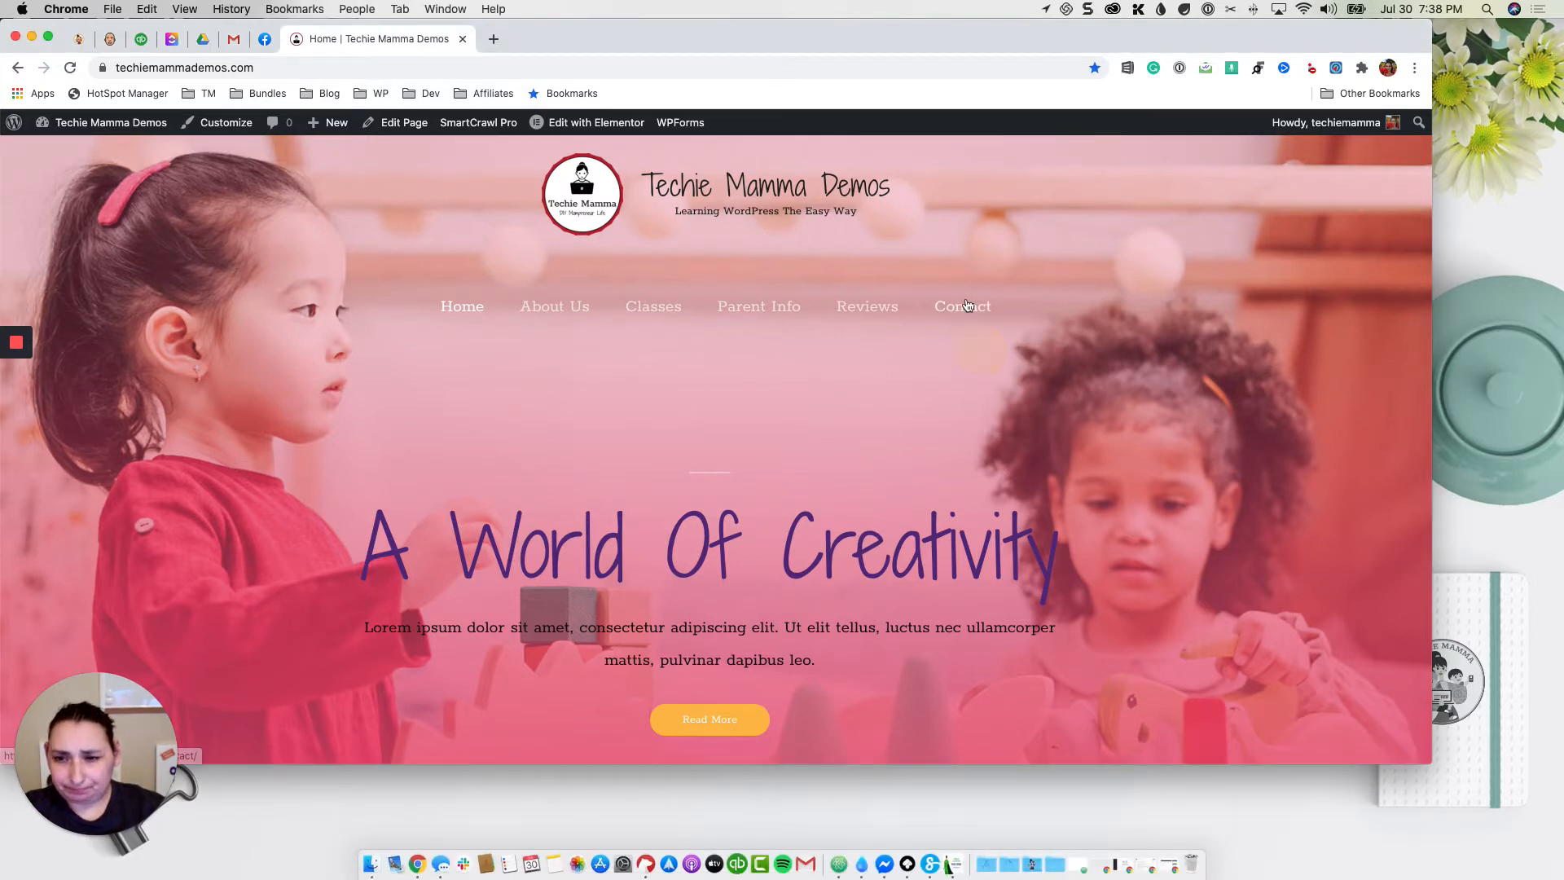
{"action": "left_click", "coordinate": [958, 308]}
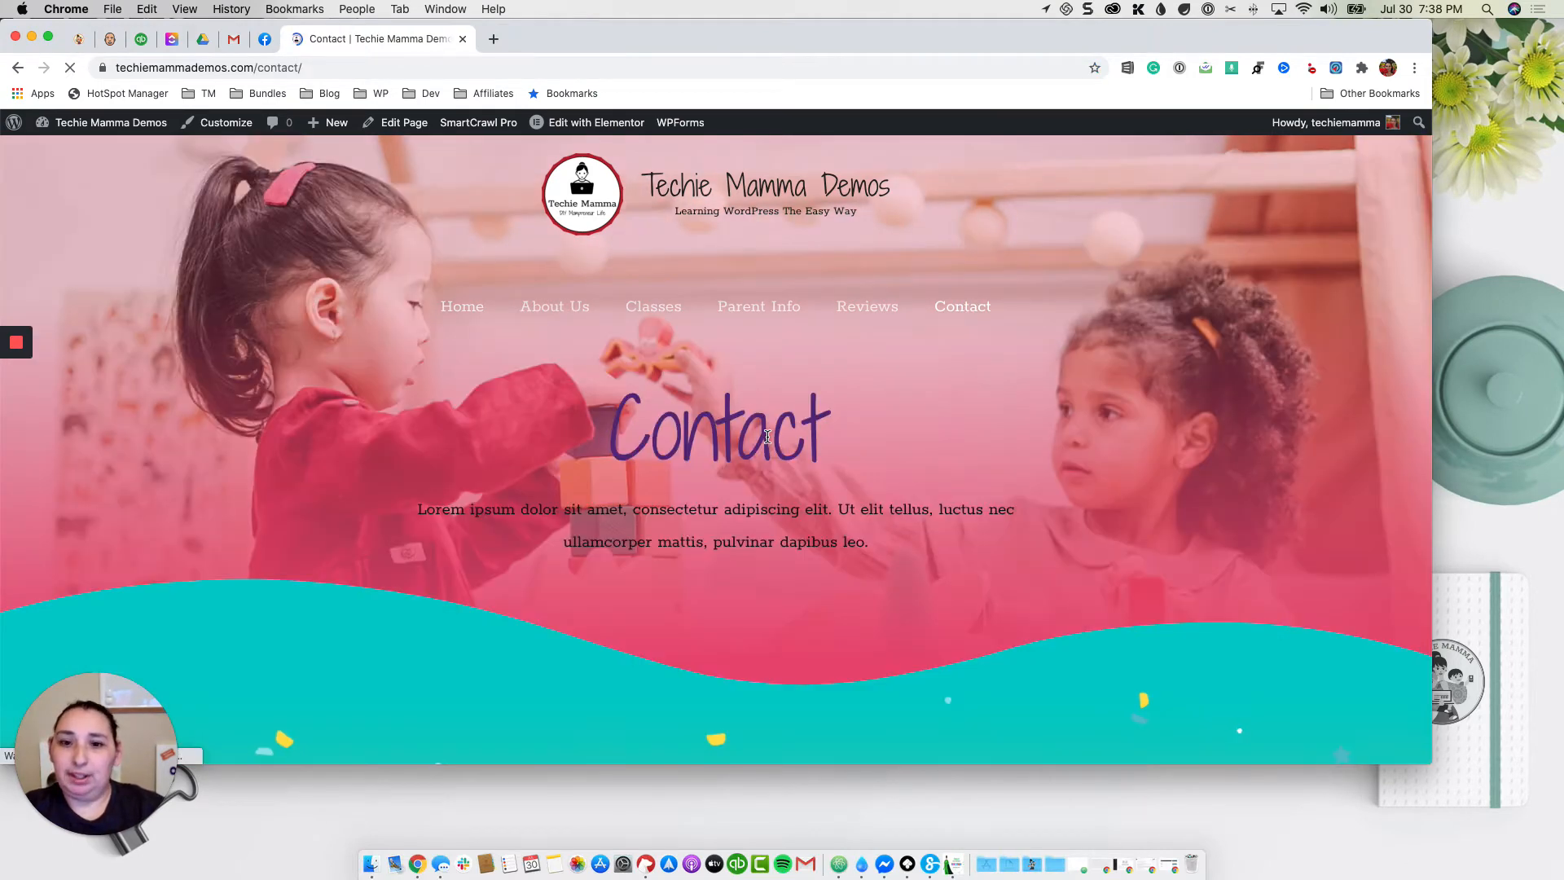
{"action": "scroll", "coordinate": [766, 437], "scroll_direction": "down", "scroll_amount": 5}
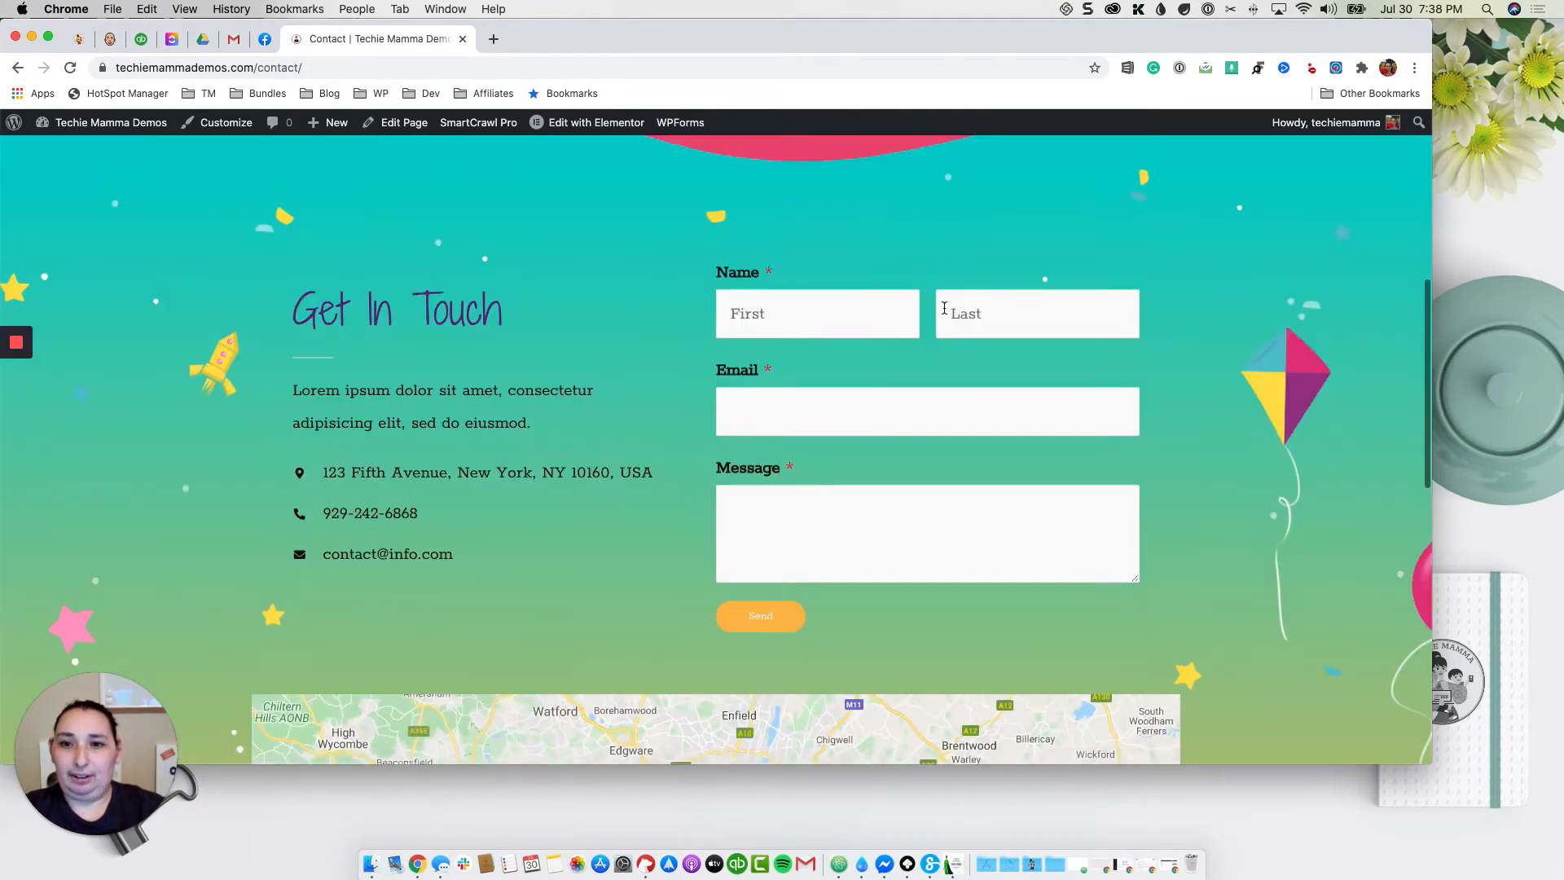
{"action": "scroll", "coordinate": [953, 446], "scroll_direction": "down", "scroll_amount": 2}
{"action": "scroll", "coordinate": [872, 417], "scroll_direction": "up", "scroll_amount": 3}
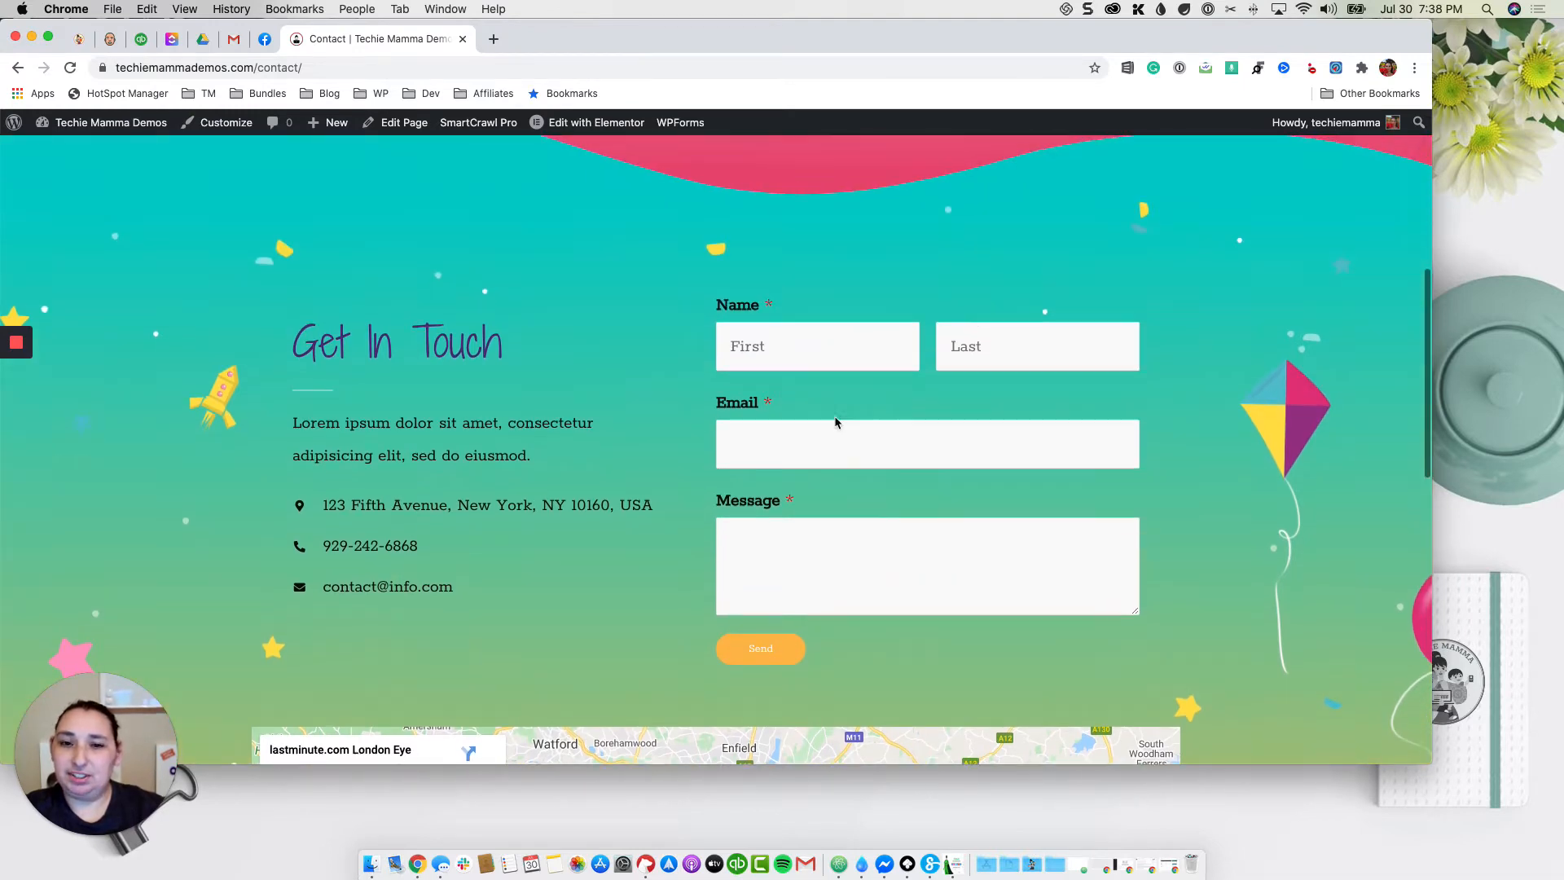
{"action": "scroll", "coordinate": [1023, 575], "scroll_direction": "up", "scroll_amount": 7}
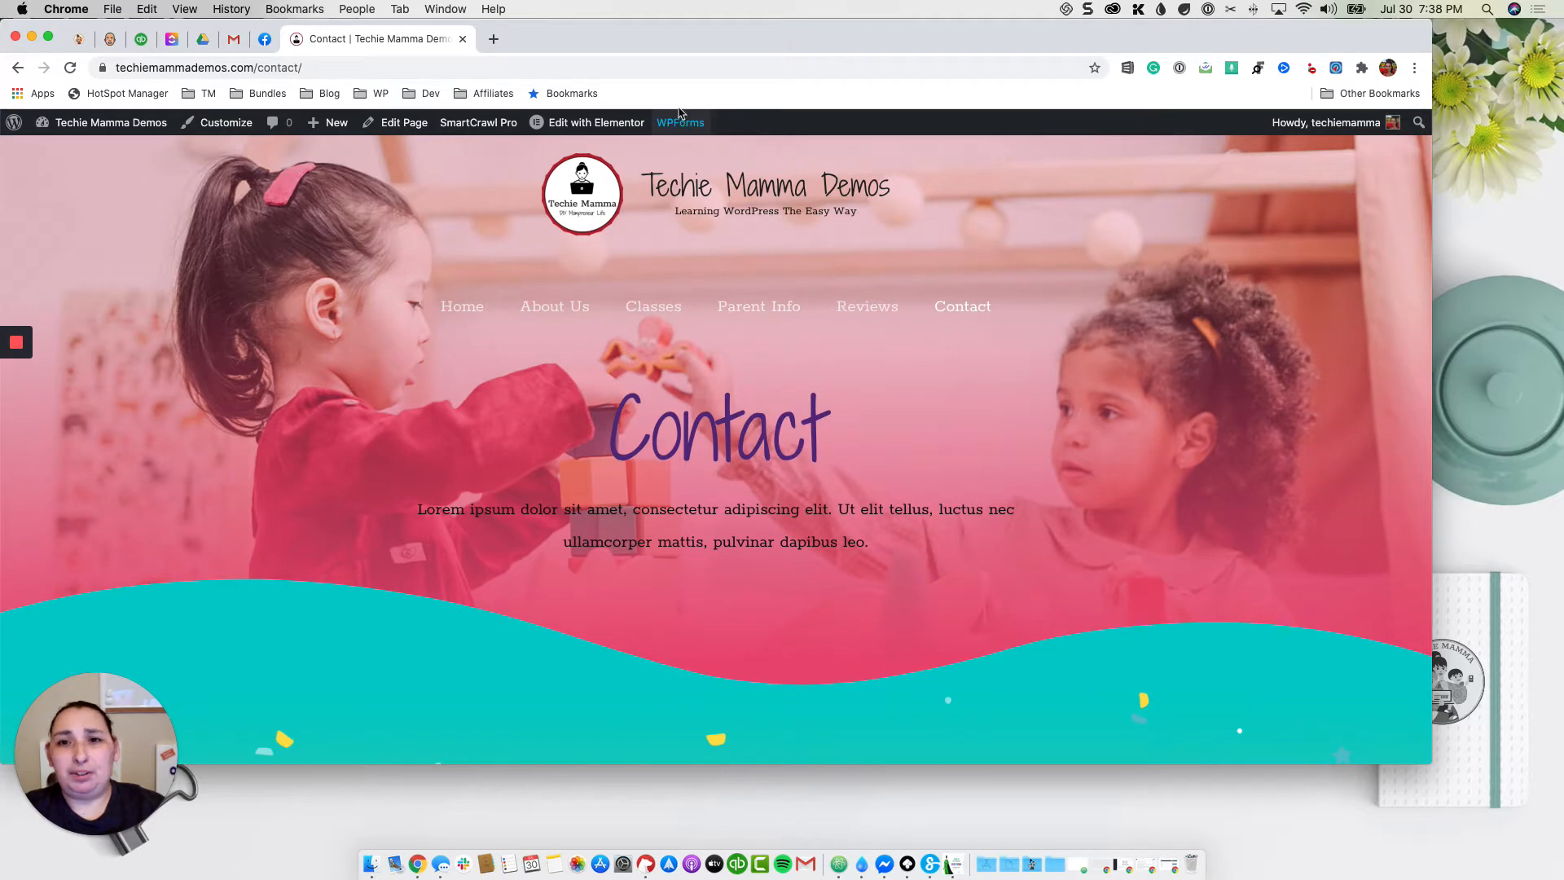
Step: Start a new WPForms form named 'Application Form'
{"action": "mouse_move", "coordinate": [679, 125]}
{"action": "left_click", "coordinate": [686, 152]}
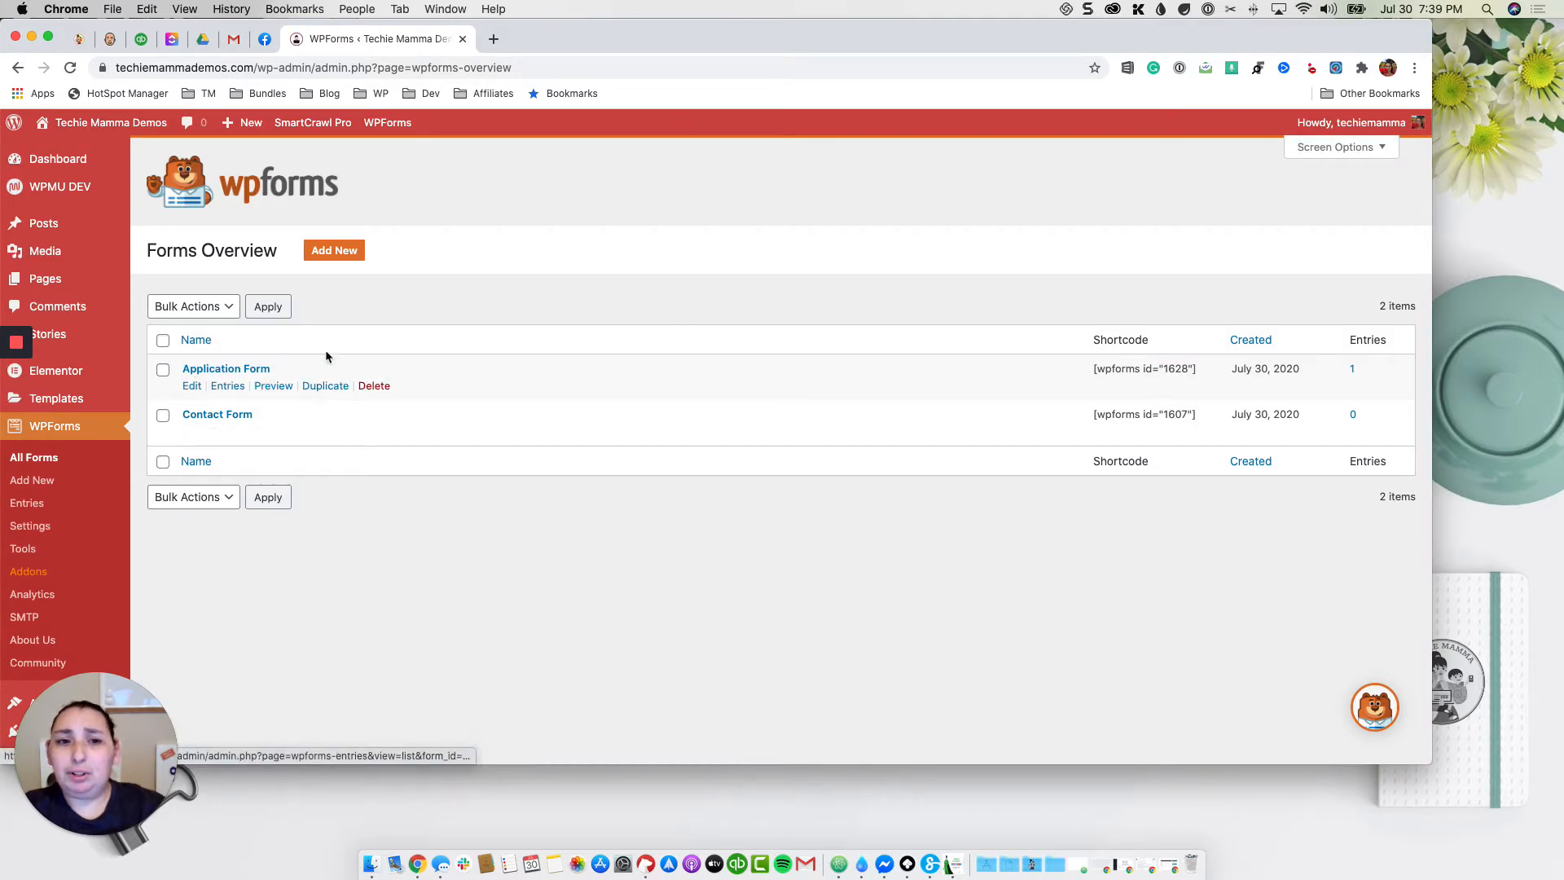
{"action": "left_click", "coordinate": [332, 254]}
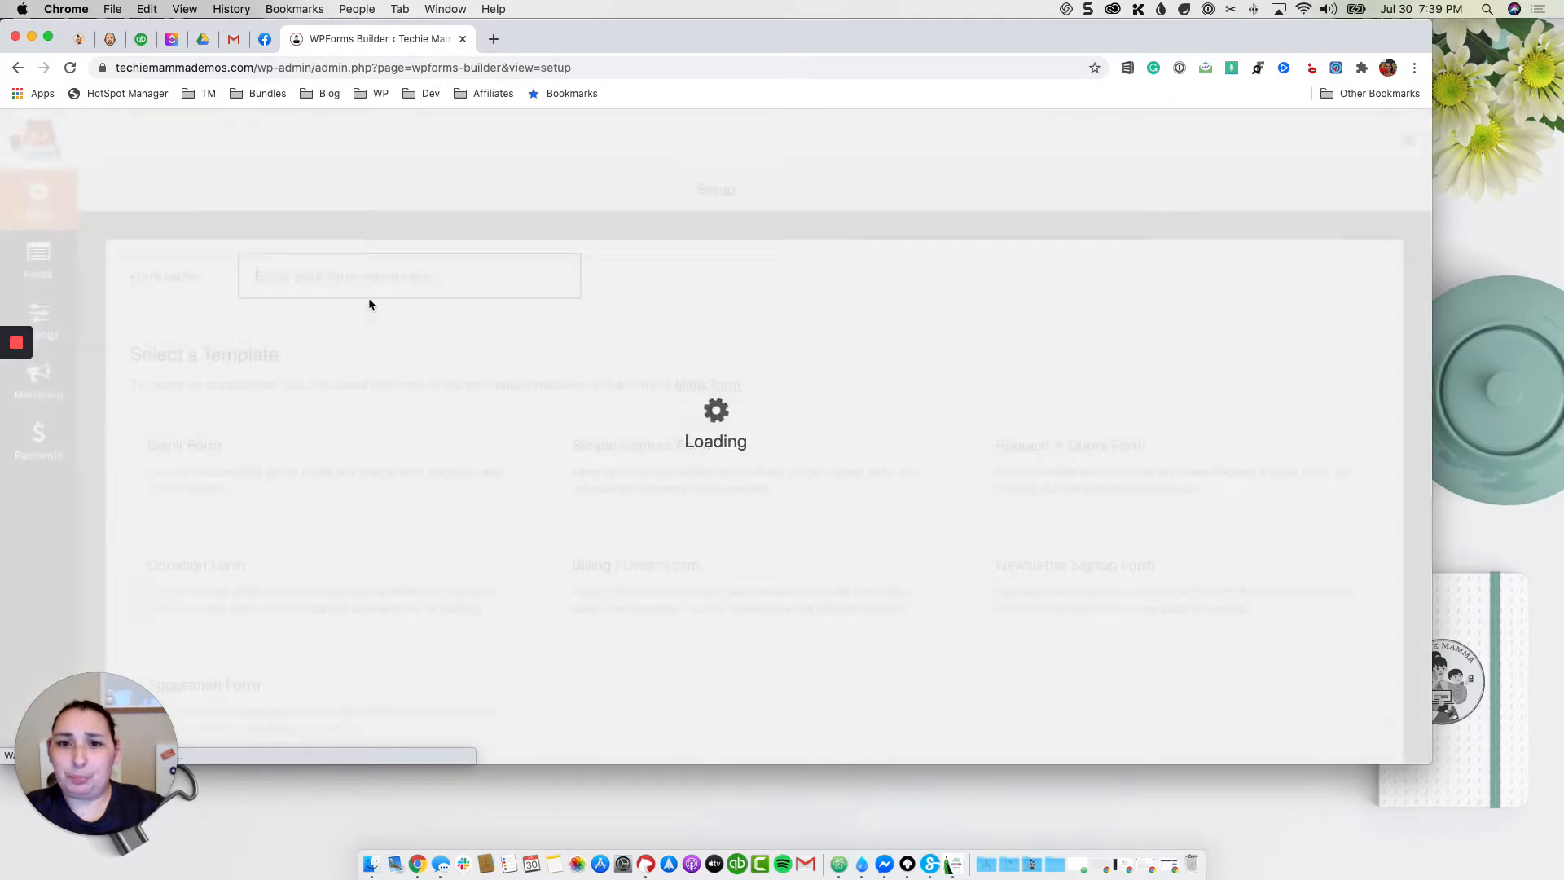
{"action": "type", "text": "Ap"}
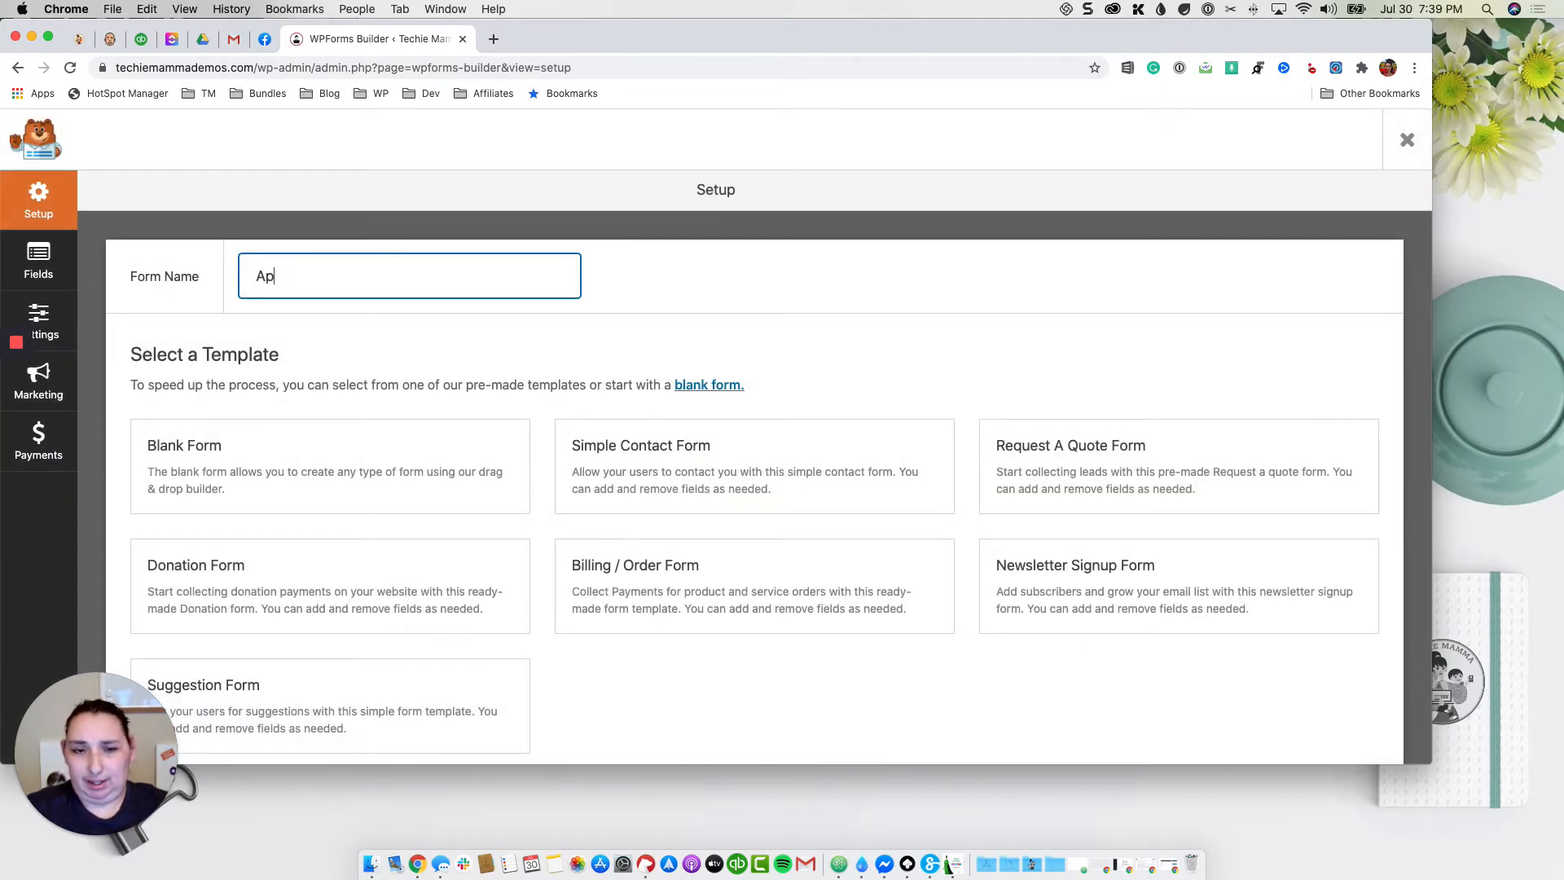
{"action": "type", "text": "plication For"}
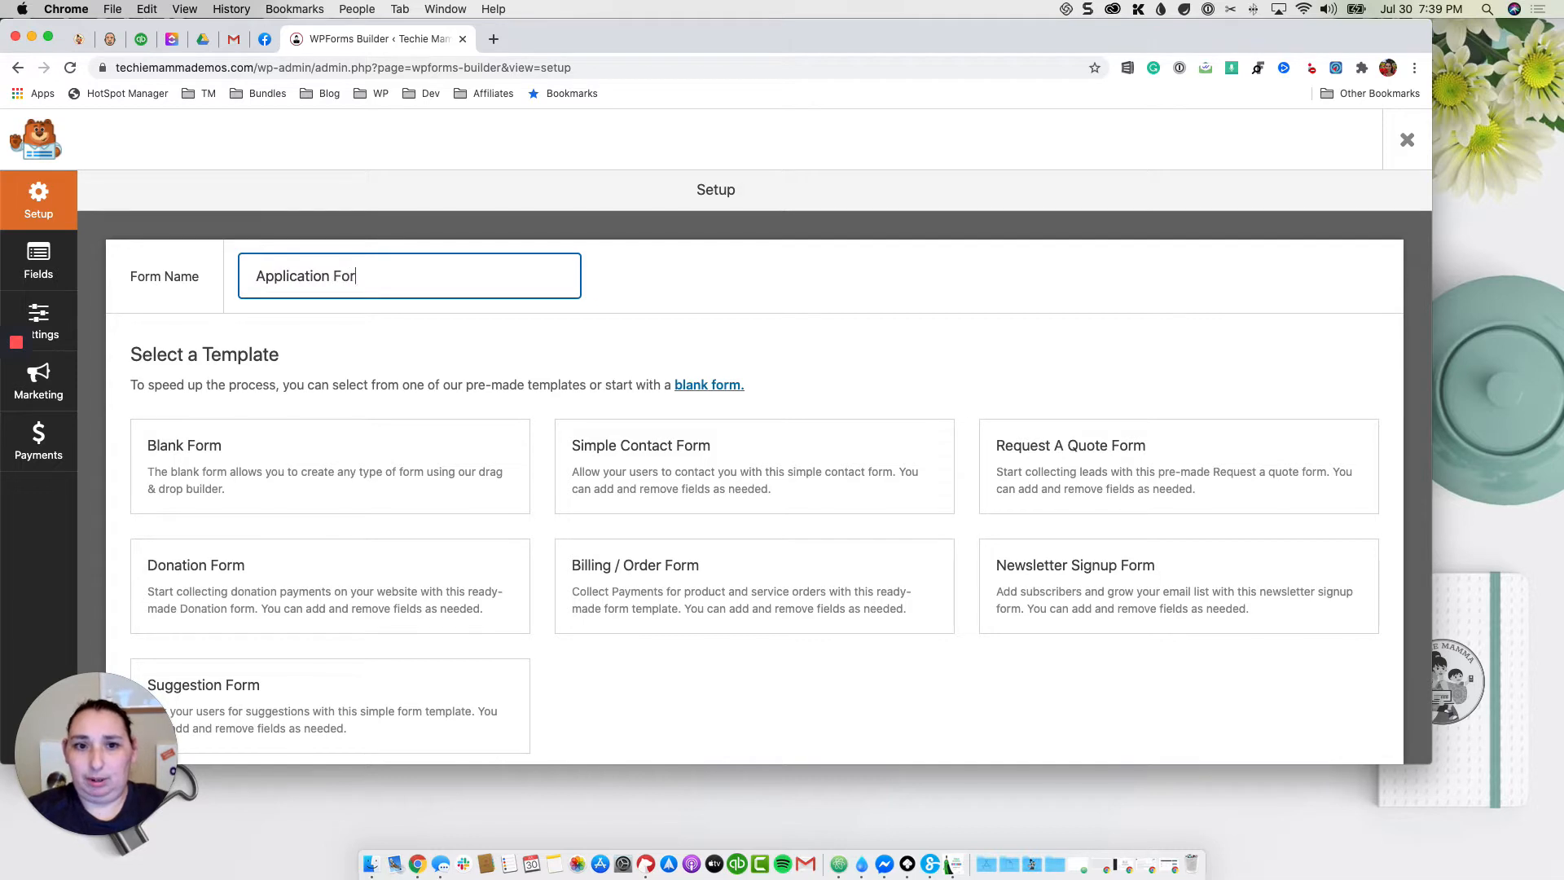
{"action": "type", "text": "ma"}
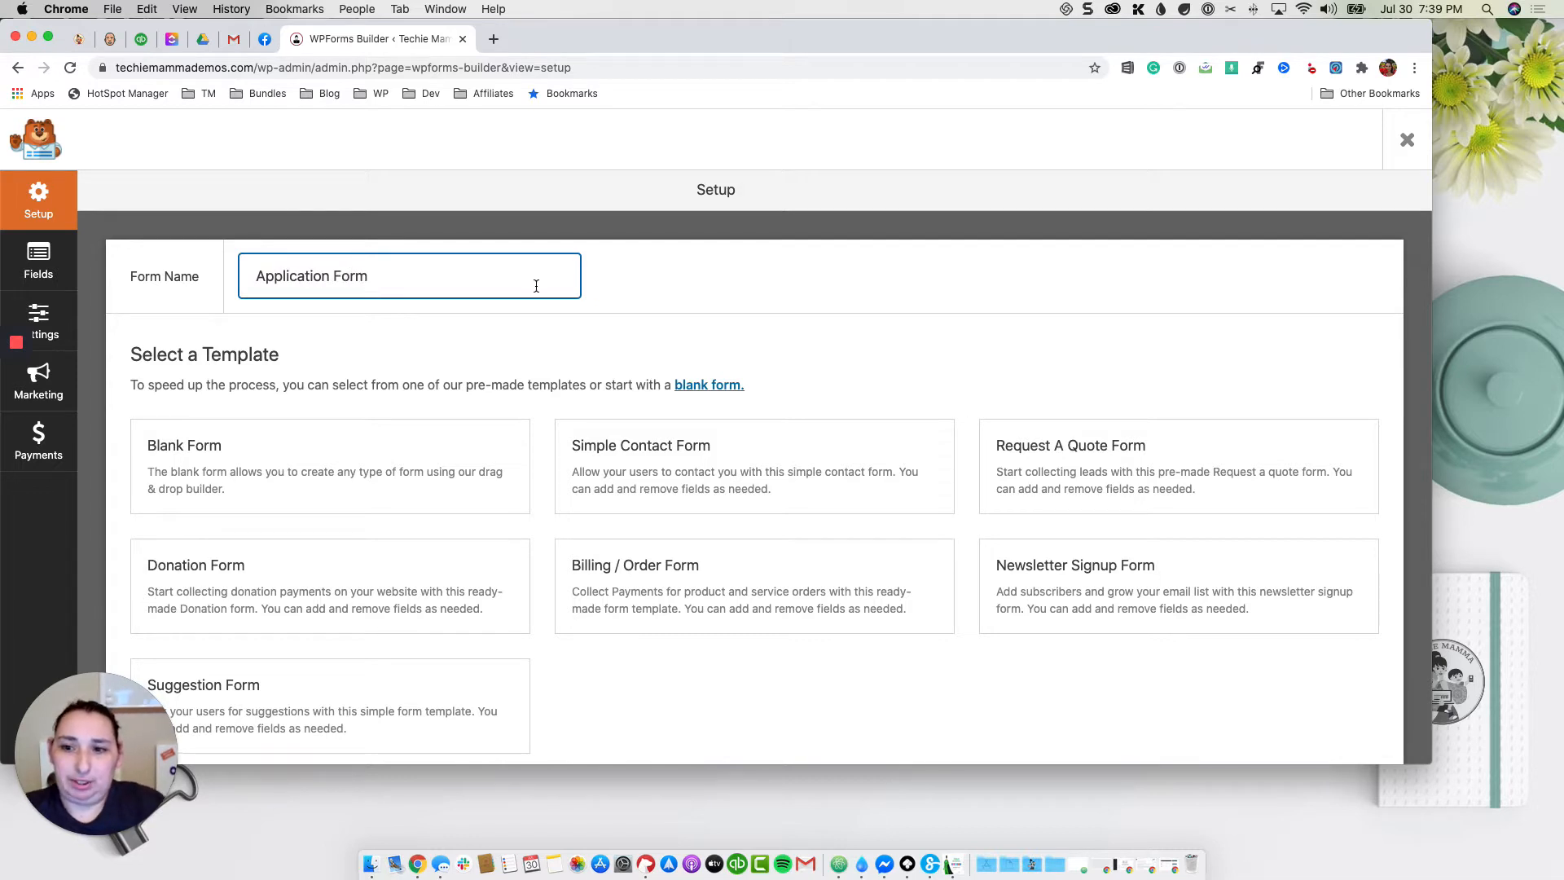
Step: Build the form from the Simple Contact Form template
{"action": "scroll", "coordinate": [536, 285], "scroll_direction": "down", "scroll_amount": 3}
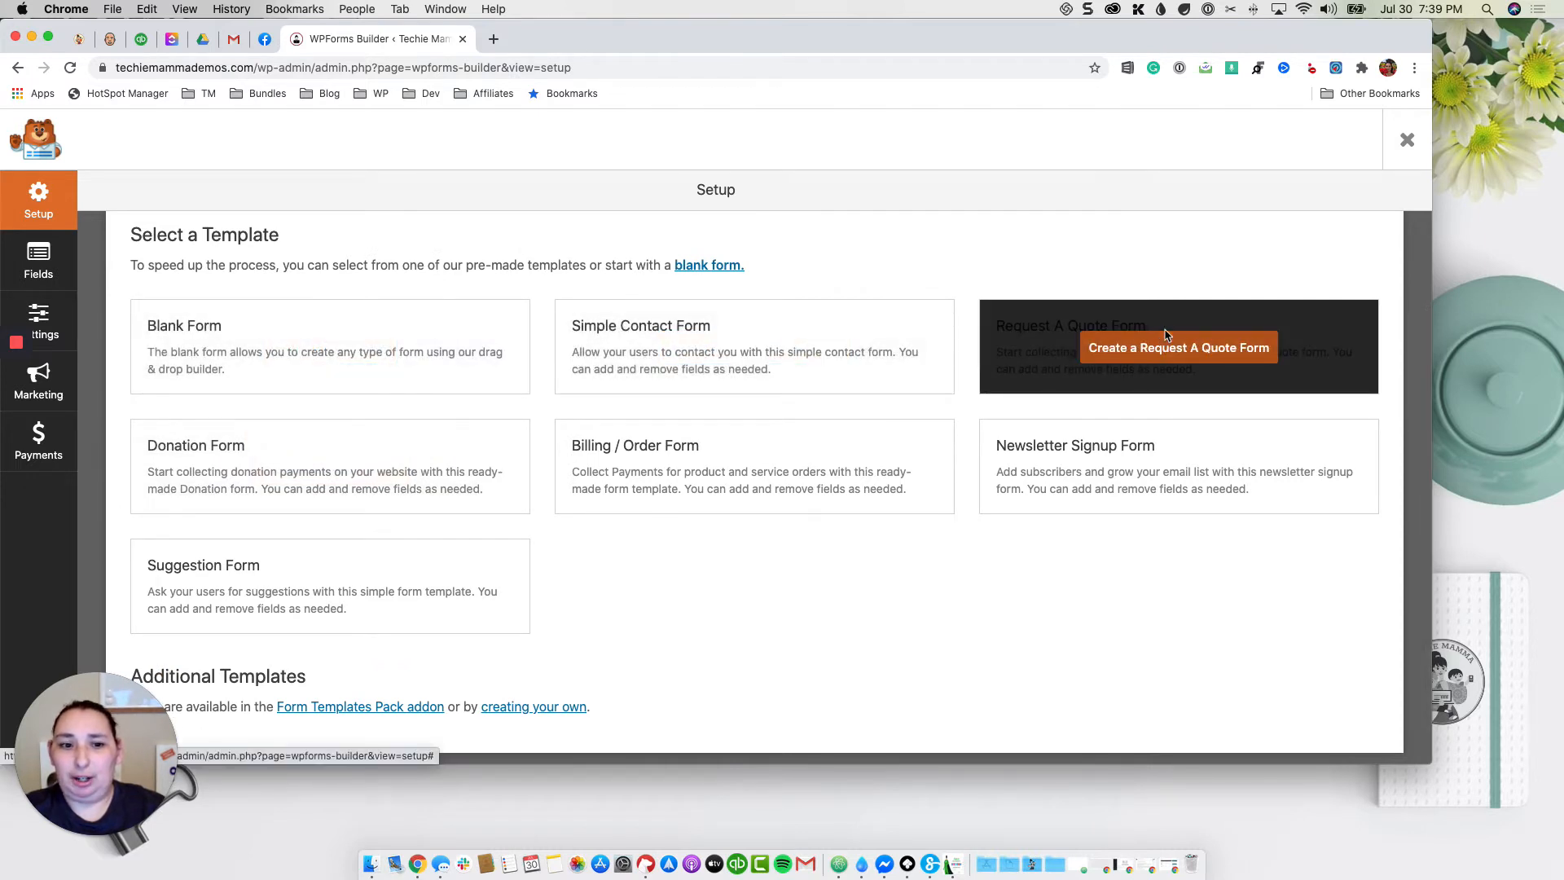
{"action": "scroll", "coordinate": [1167, 334], "scroll_direction": "down", "scroll_amount": 1}
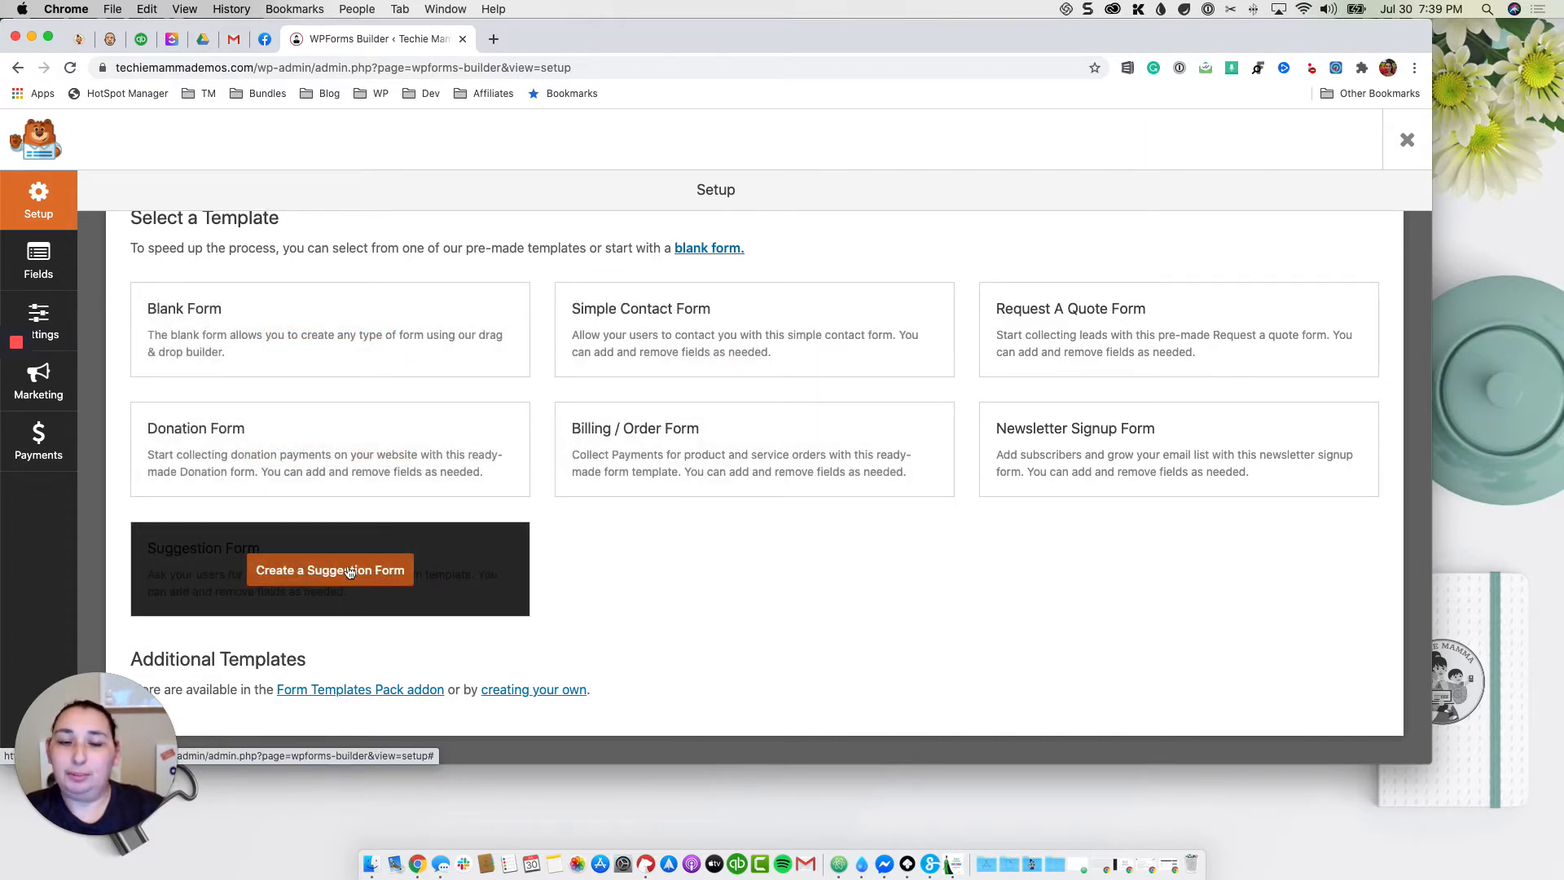
{"action": "scroll", "coordinate": [717, 560], "scroll_direction": "down", "scroll_amount": 2}
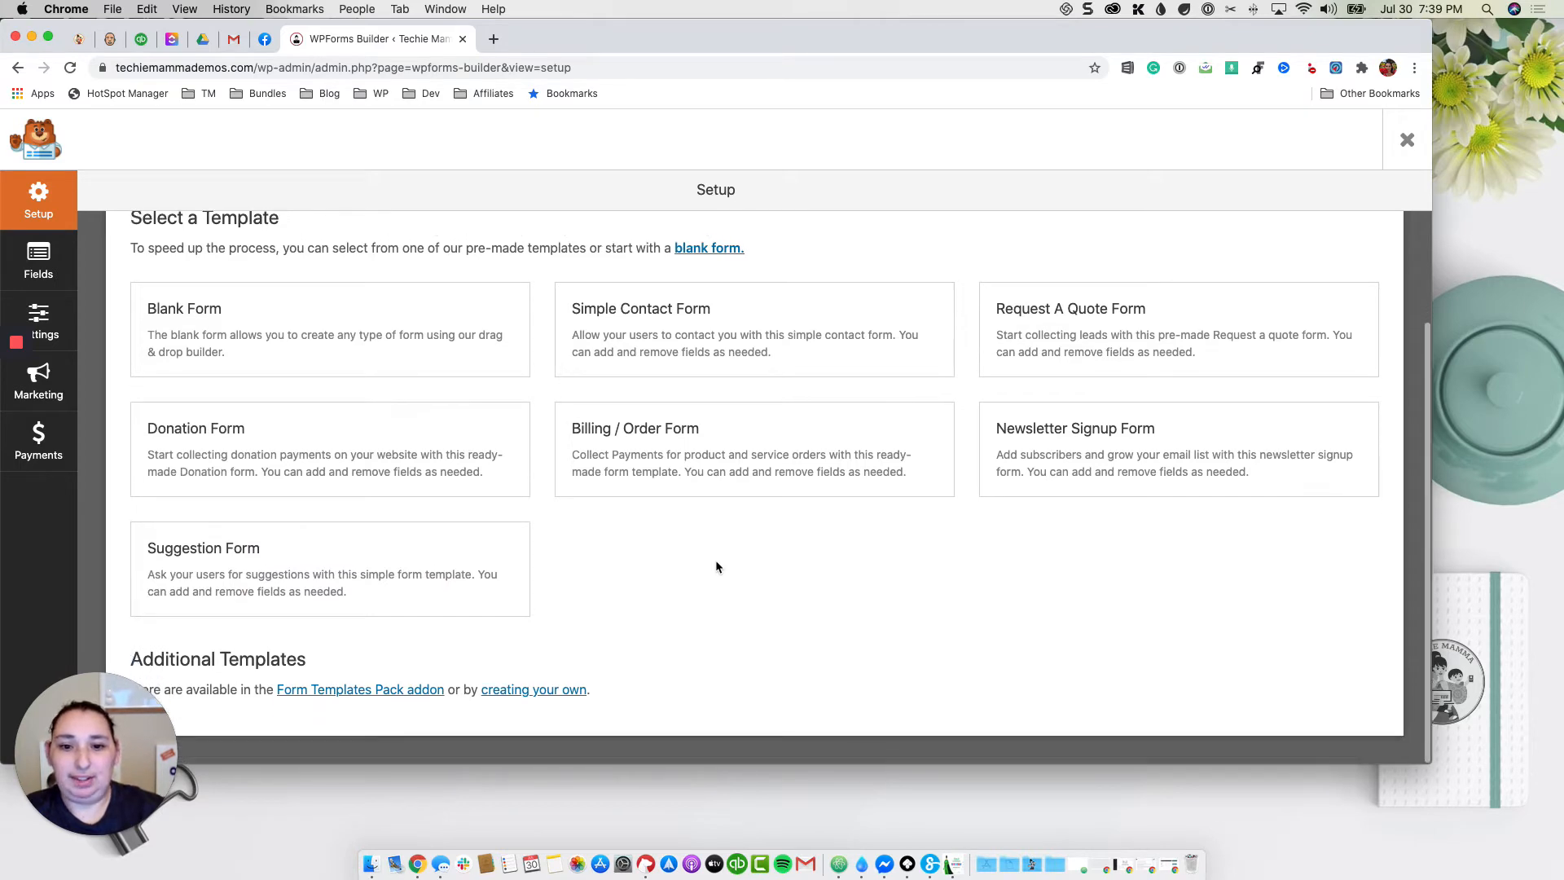
{"action": "scroll", "coordinate": [675, 579], "scroll_direction": "up", "scroll_amount": 3}
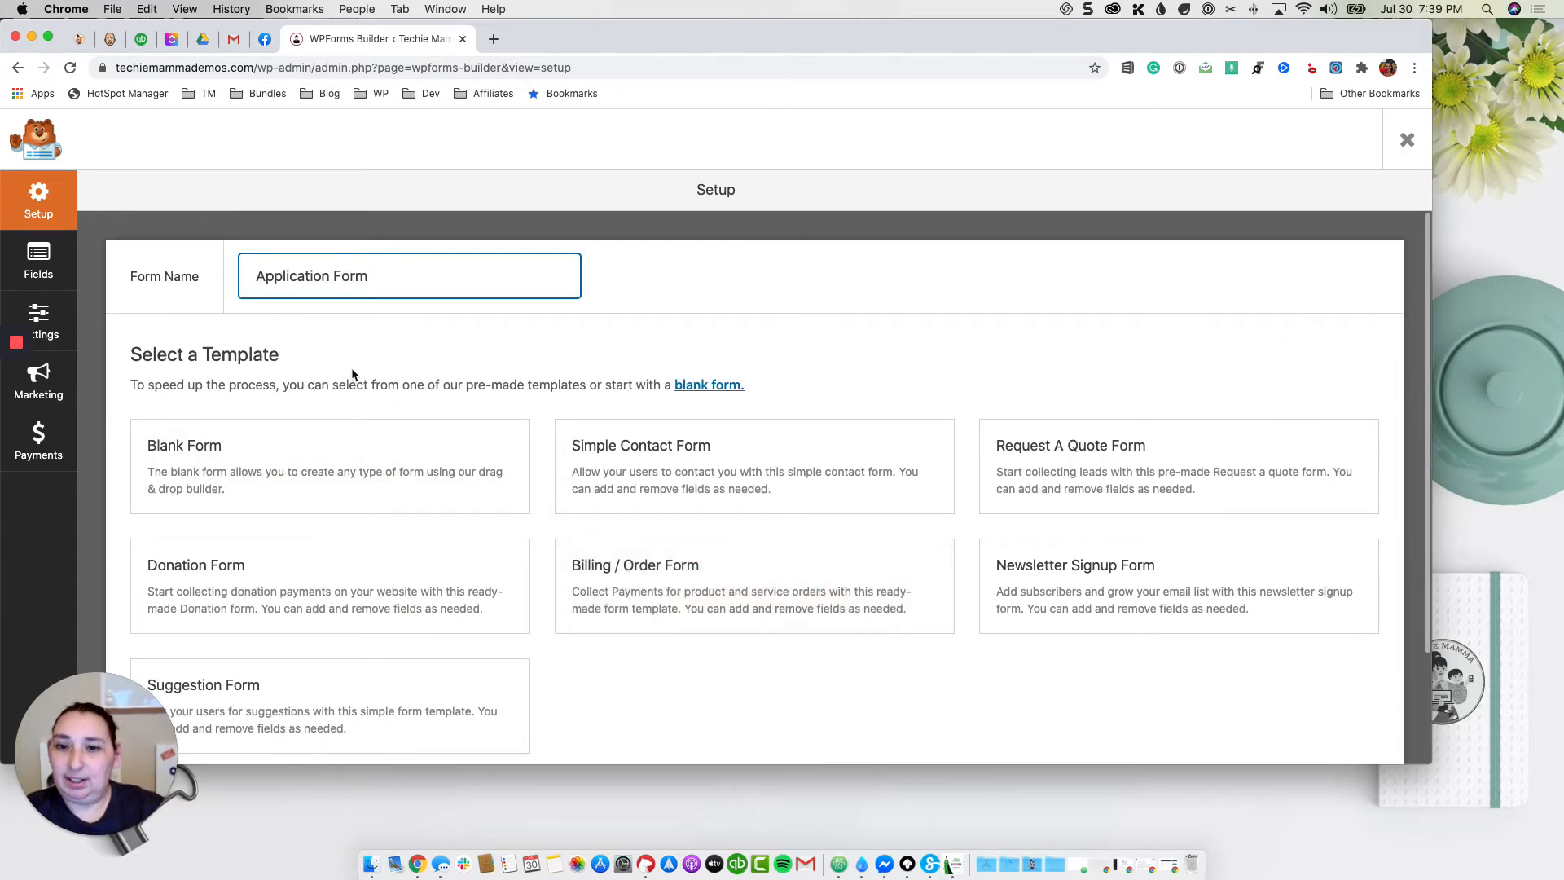
{"action": "scroll", "coordinate": [351, 342], "scroll_direction": "down", "scroll_amount": 3}
{"action": "scroll", "coordinate": [244, 342], "scroll_direction": "up", "scroll_amount": 3}
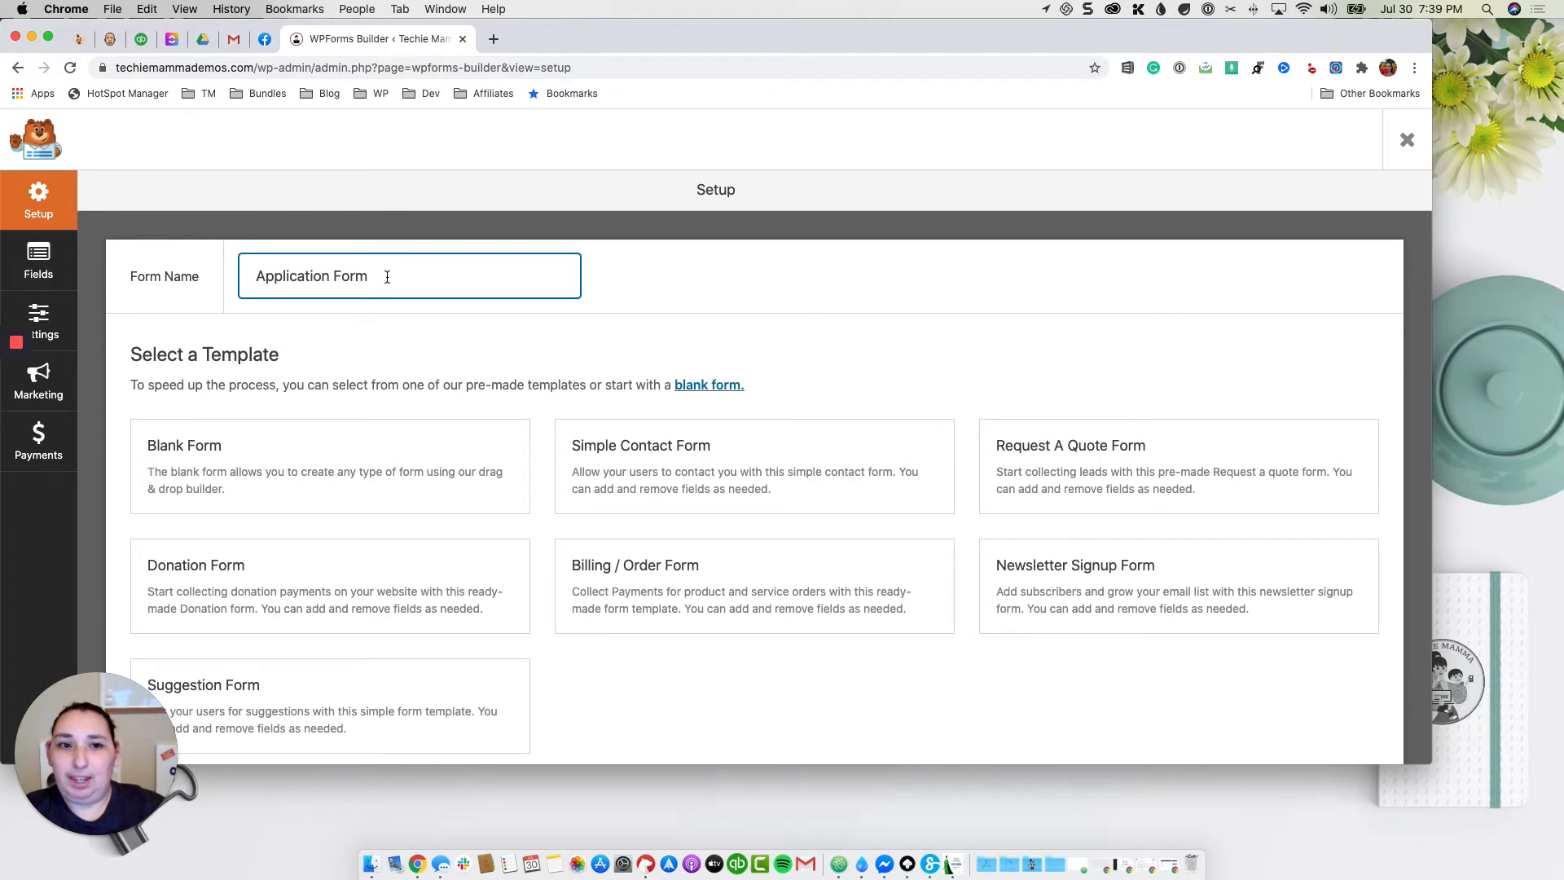
{"action": "mouse_move", "coordinate": [202, 466]}
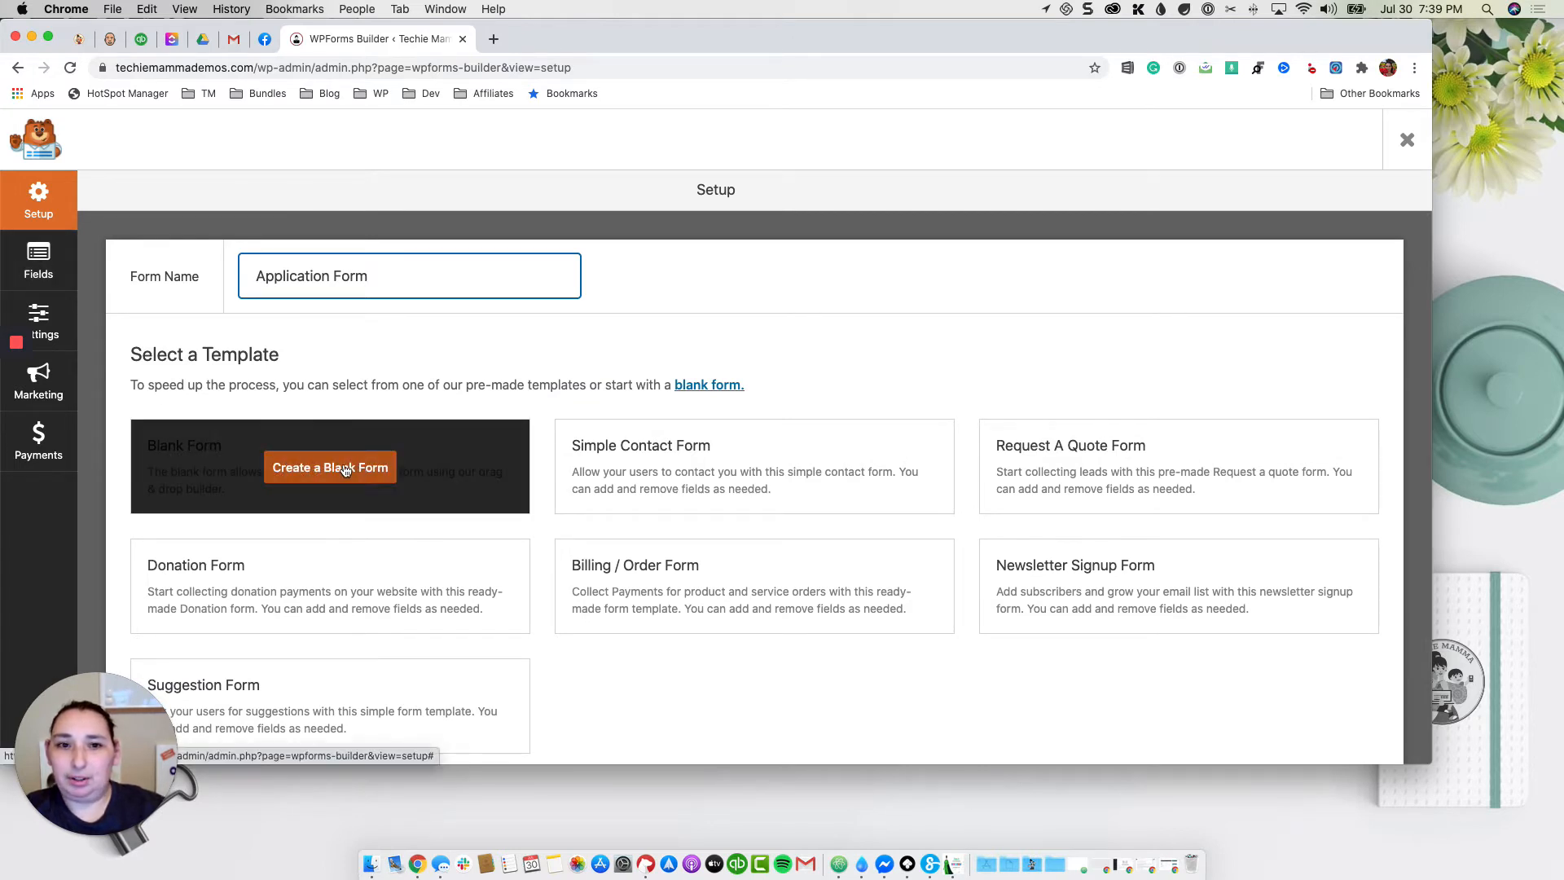
{"action": "mouse_move", "coordinate": [754, 473]}
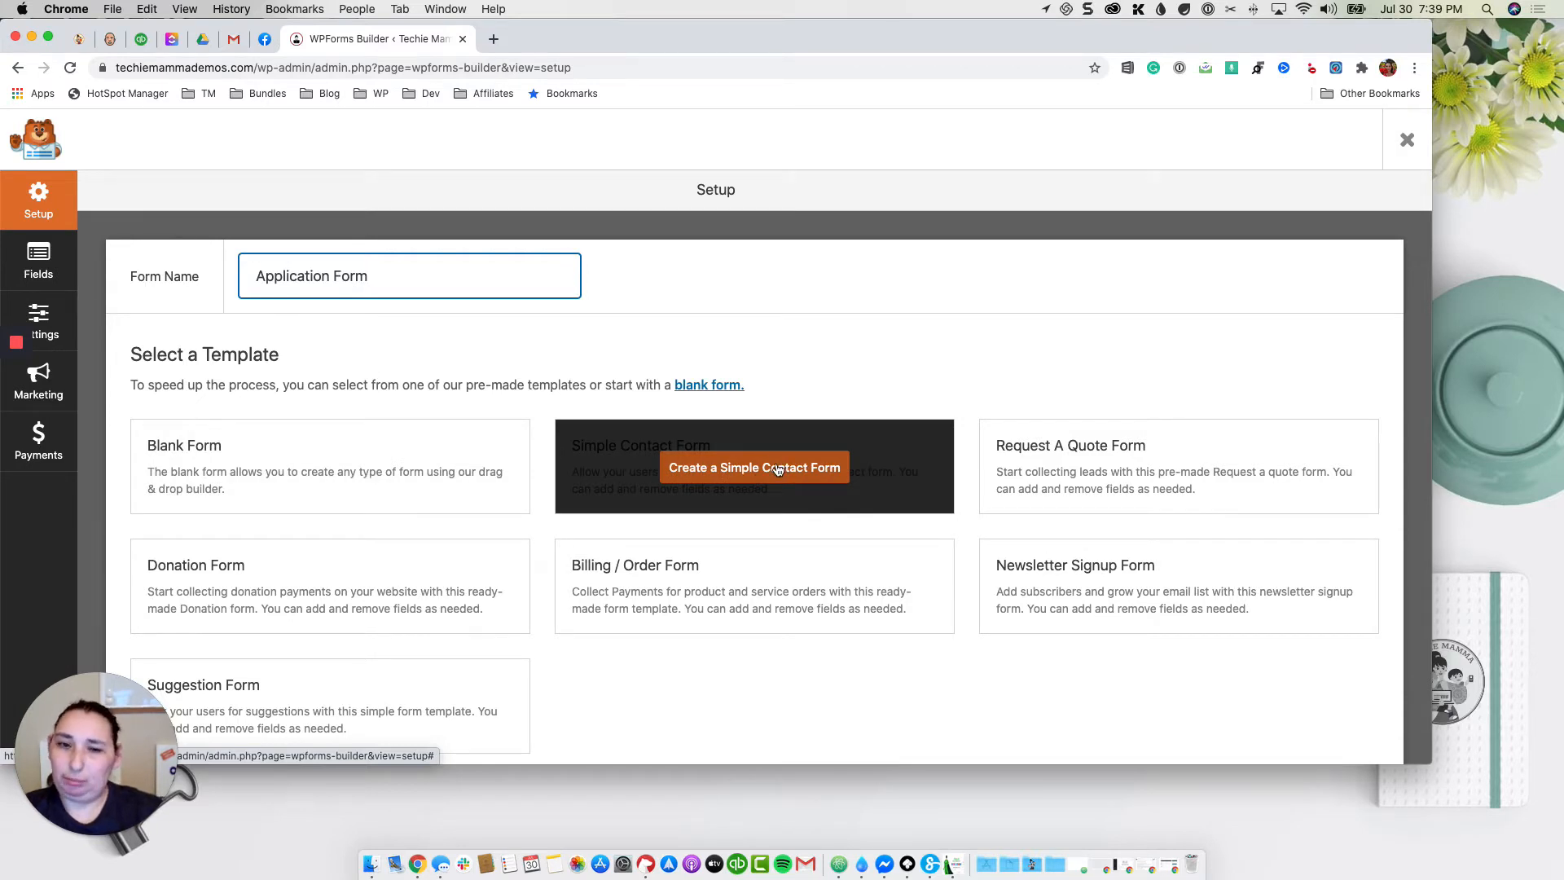
{"action": "left_click", "coordinate": [778, 470]}
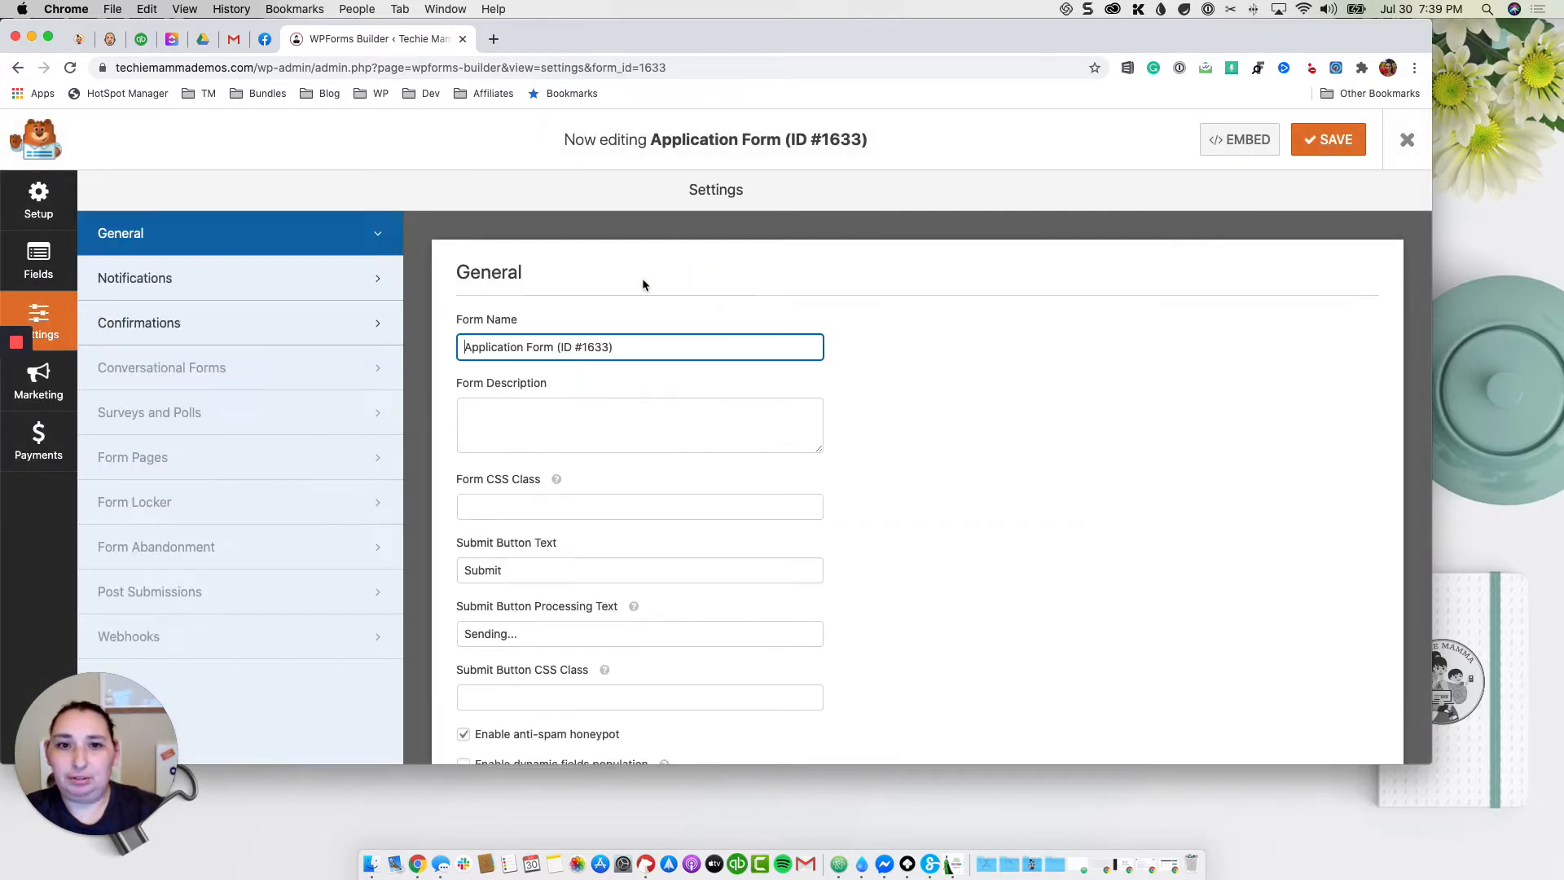
Step: Remove '(ID #1633)' from the form name and show the Name, Email and Comment fields
{"action": "triple_click", "coordinate": [643, 342]}
{"action": "left_click", "coordinate": [639, 345]}
{"action": "key", "text": "BackSpace"}
{"action": "key", "text": "BackSpace"}
{"action": "key", "text": "BackSpace"}
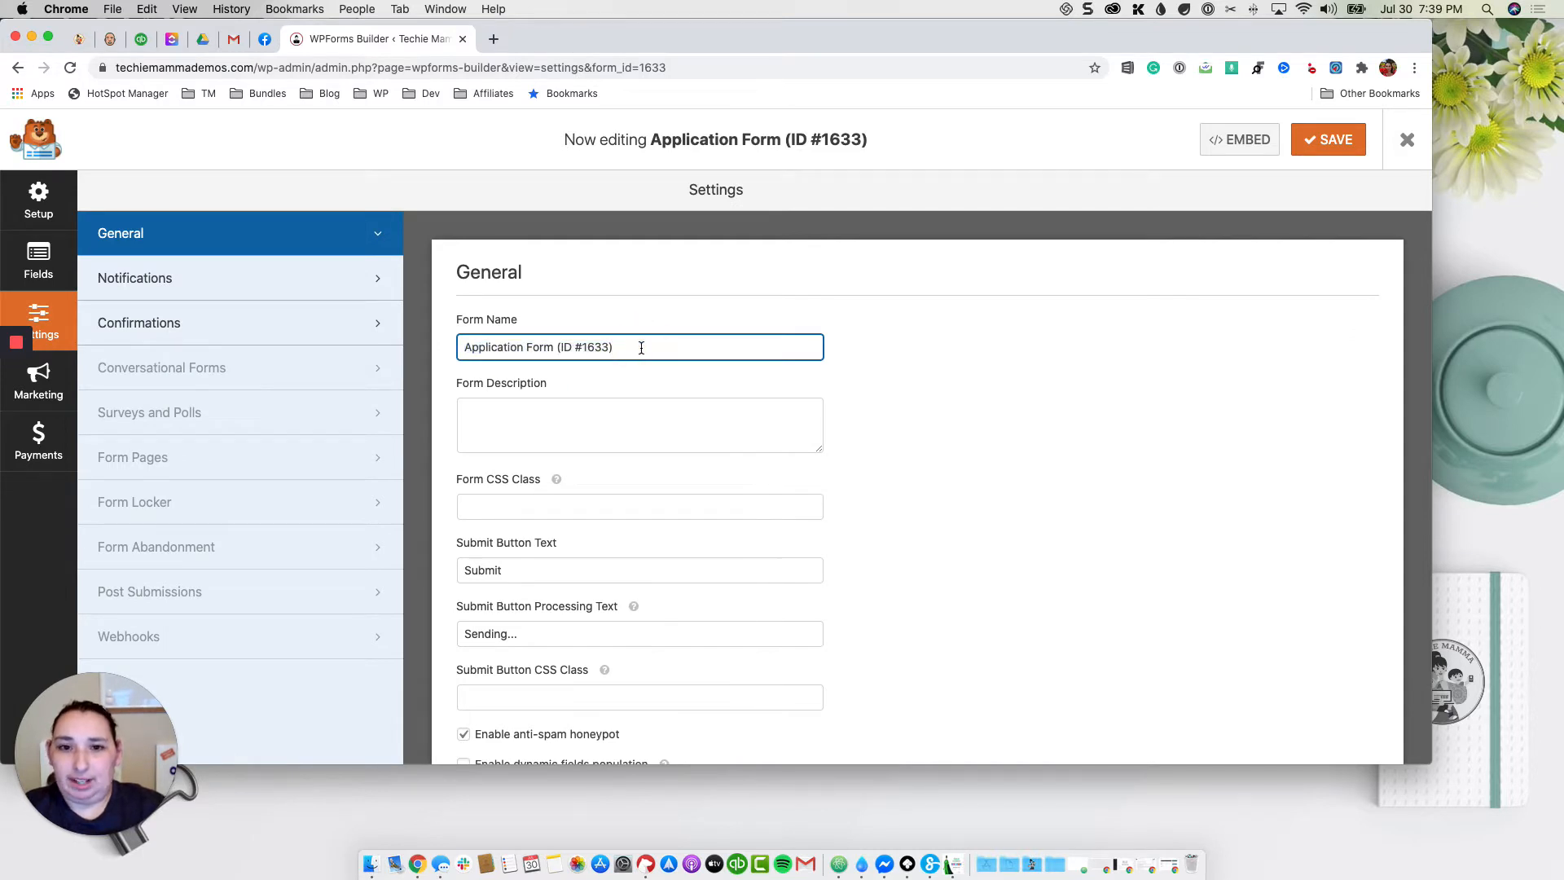
{"action": "key", "text": "BackSpace"}
{"action": "key", "text": "BackSpace"}
{"action": "key", "text": "BackSpace"}
{"action": "key", "text": "BackSpace"}
{"action": "key", "text": "BackSpace"}
{"action": "key", "text": "BackSpace"}
{"action": "key", "text": "BackSpace"}
{"action": "key", "text": "BackSpace"}
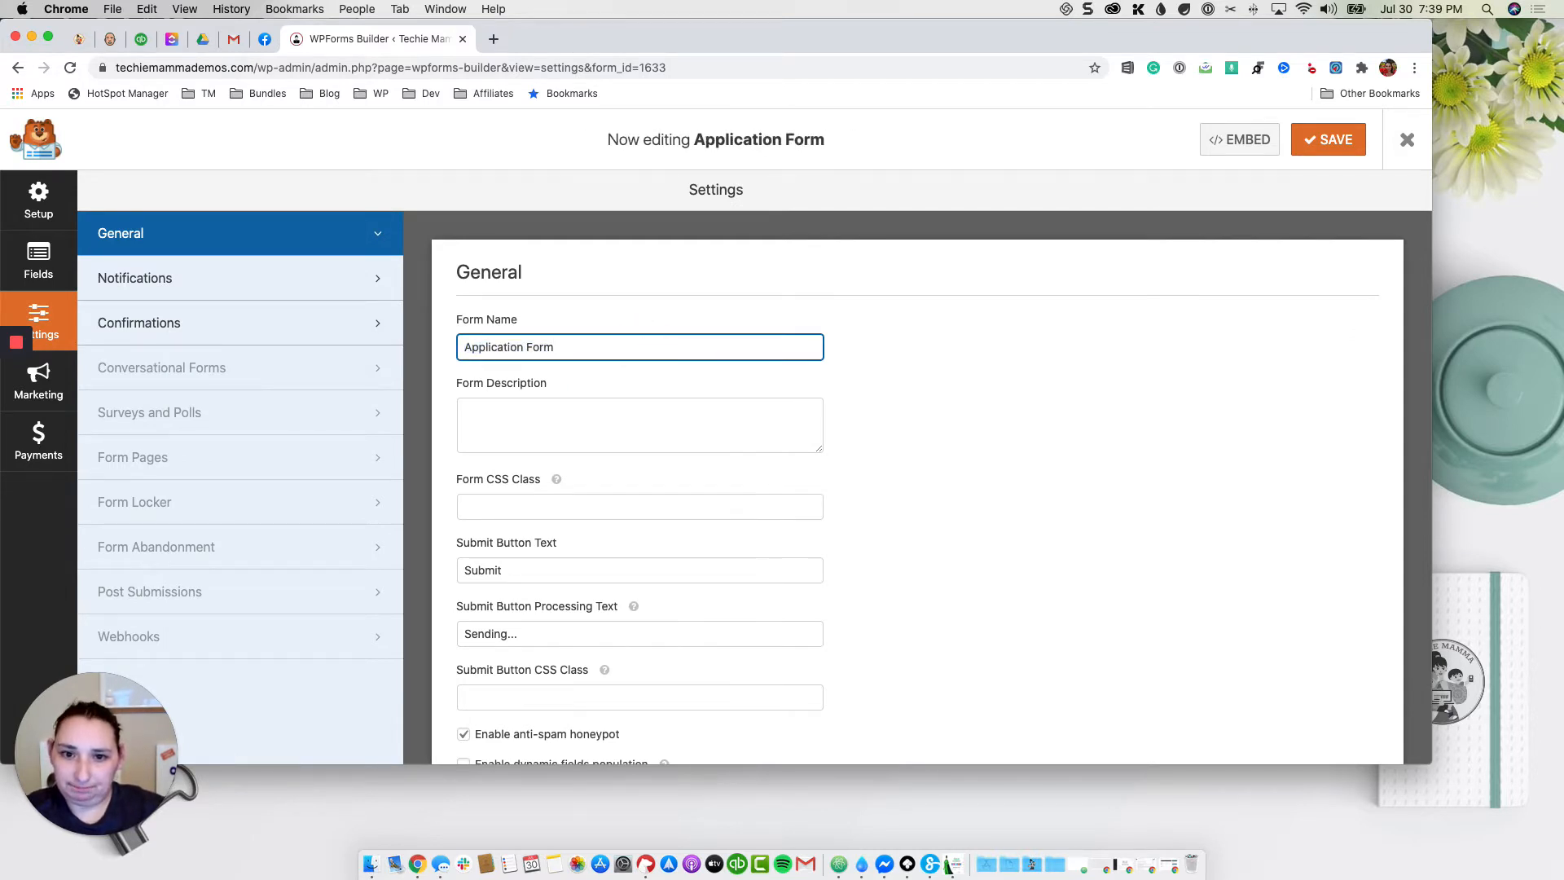
{"action": "left_click", "coordinate": [38, 261]}
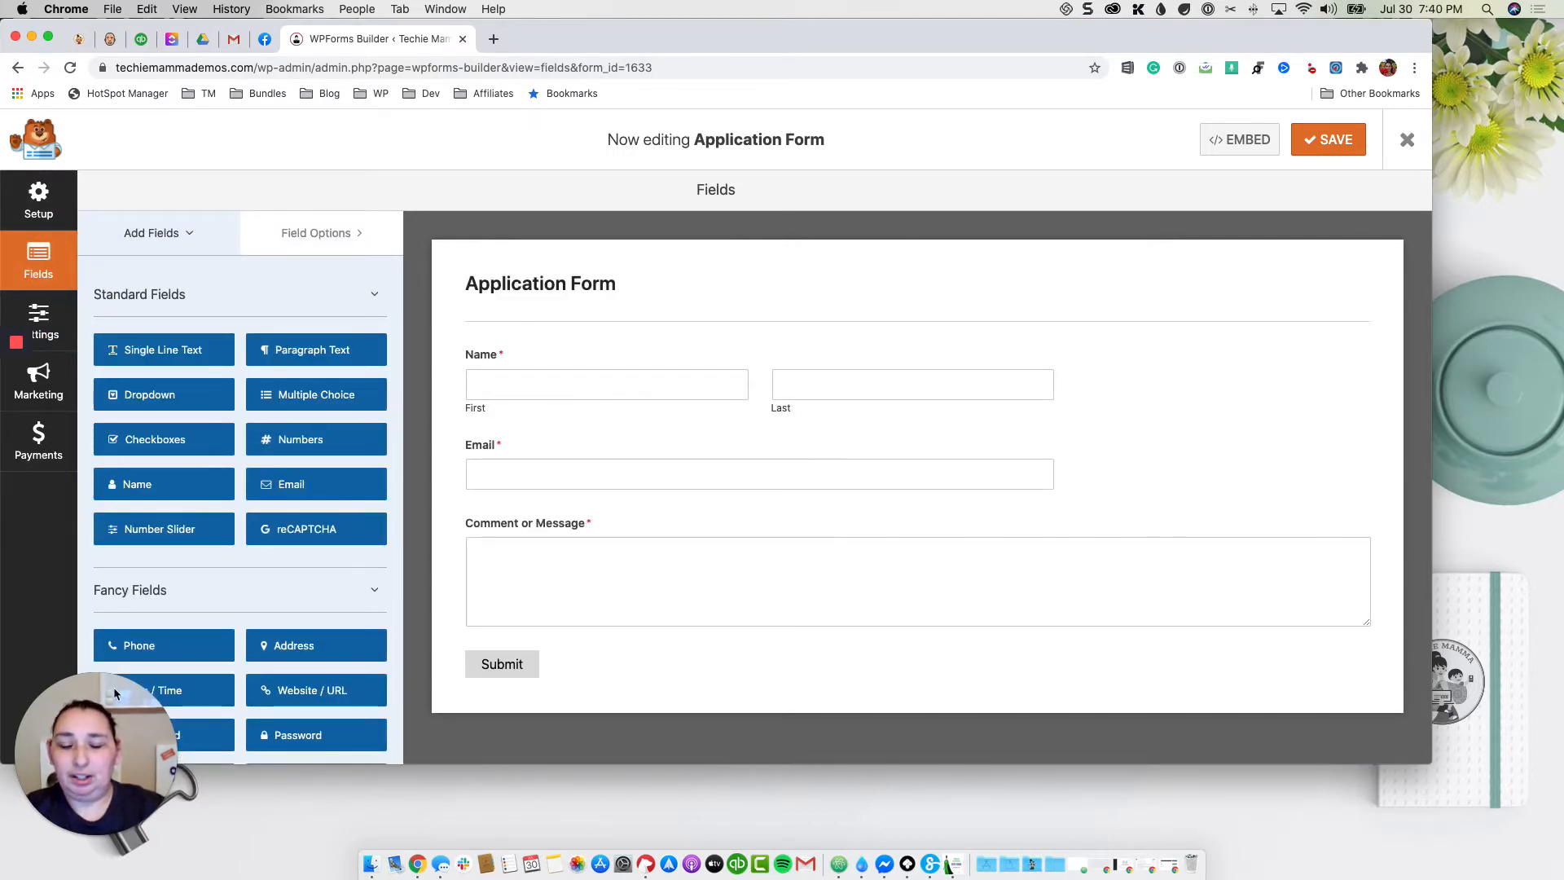
Step: Inspect the Name, Email and Comment or Message fields, keeping the Comment field
{"action": "left_click_drag", "start_coordinate": [112, 709], "coordinate": [1449, 732]}
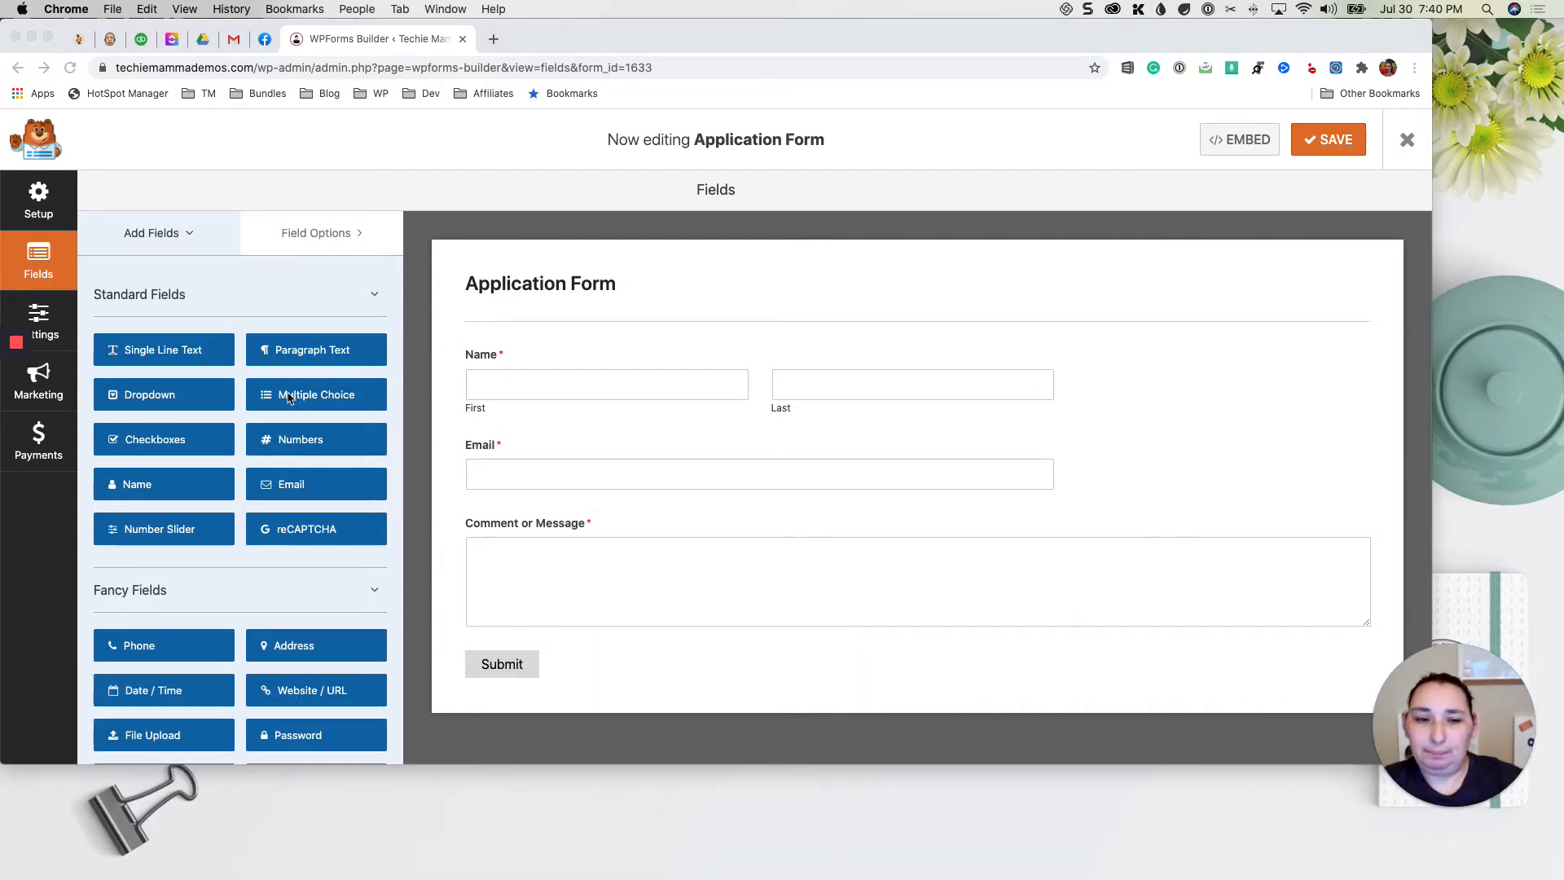
{"action": "left_click", "coordinate": [584, 375]}
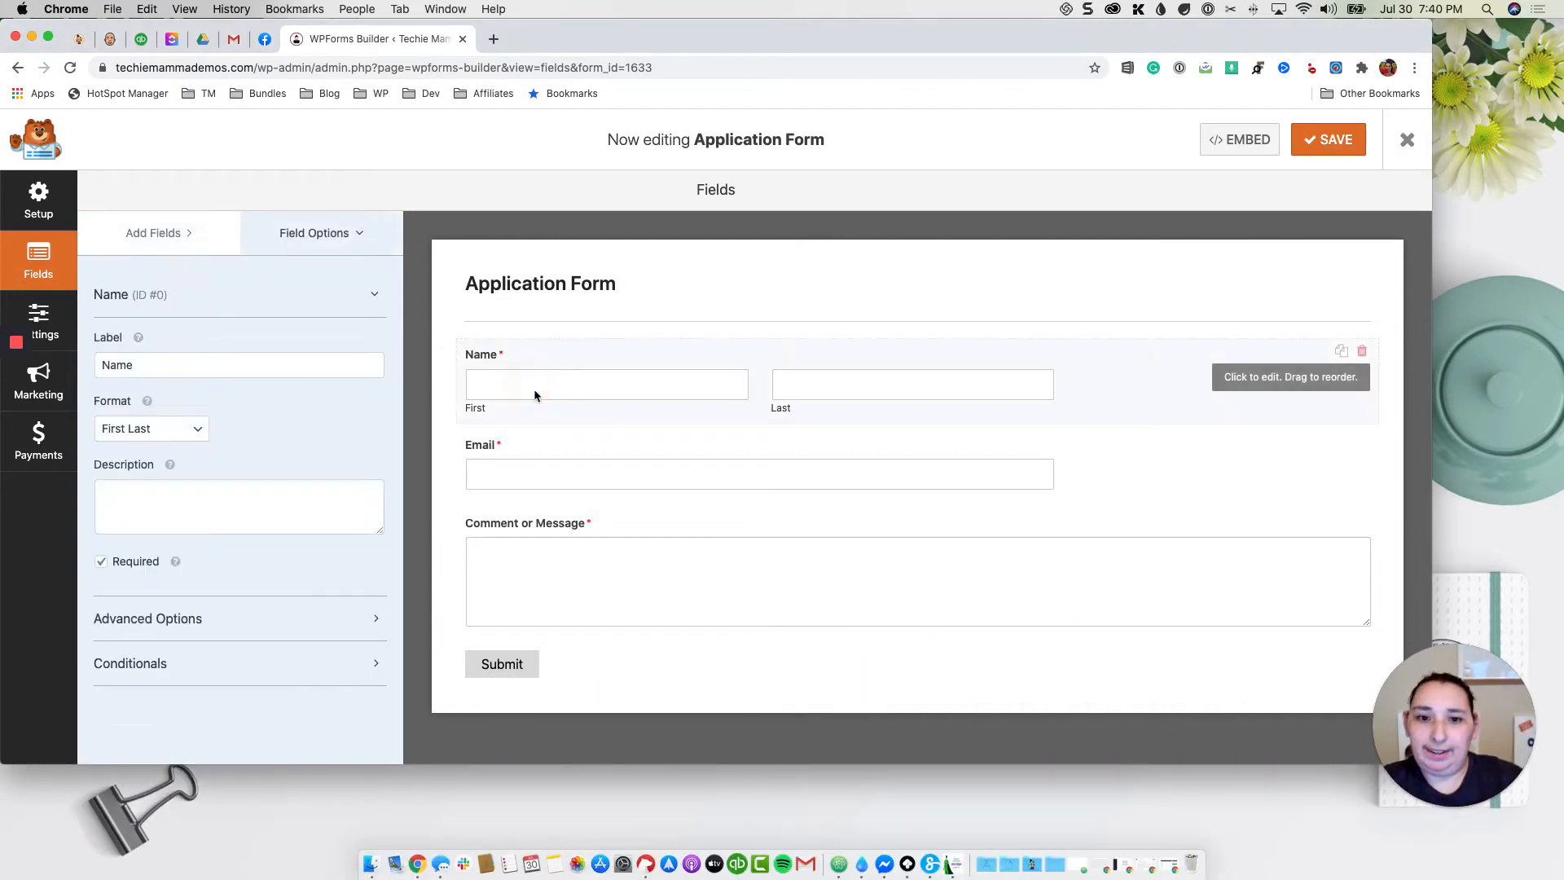
{"action": "left_click", "coordinate": [564, 466]}
{"action": "left_click", "coordinate": [580, 565]}
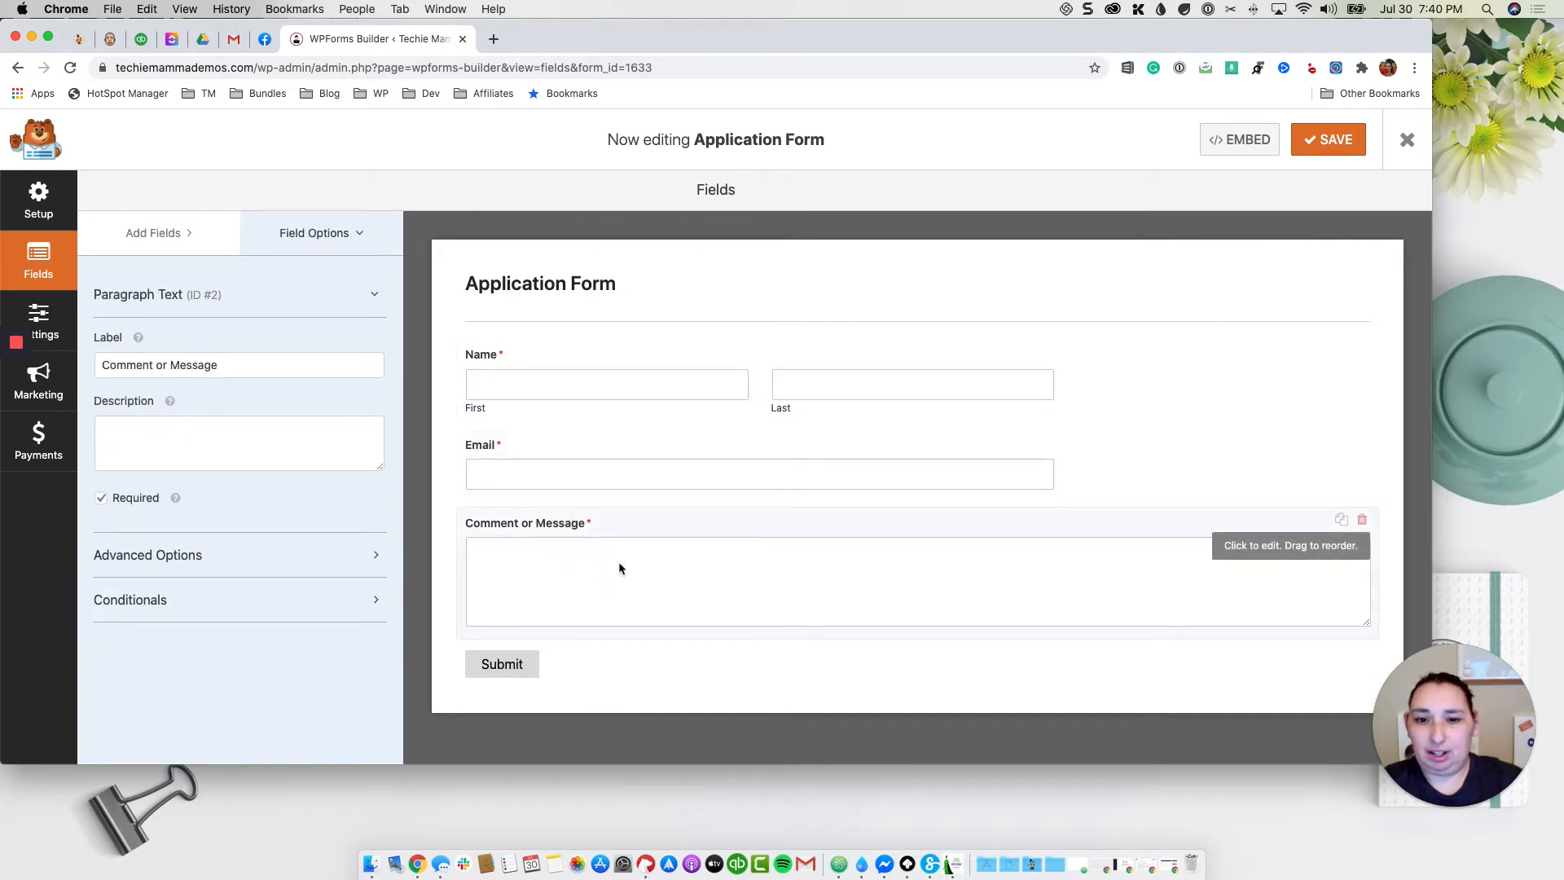
{"action": "left_click", "coordinate": [1361, 519]}
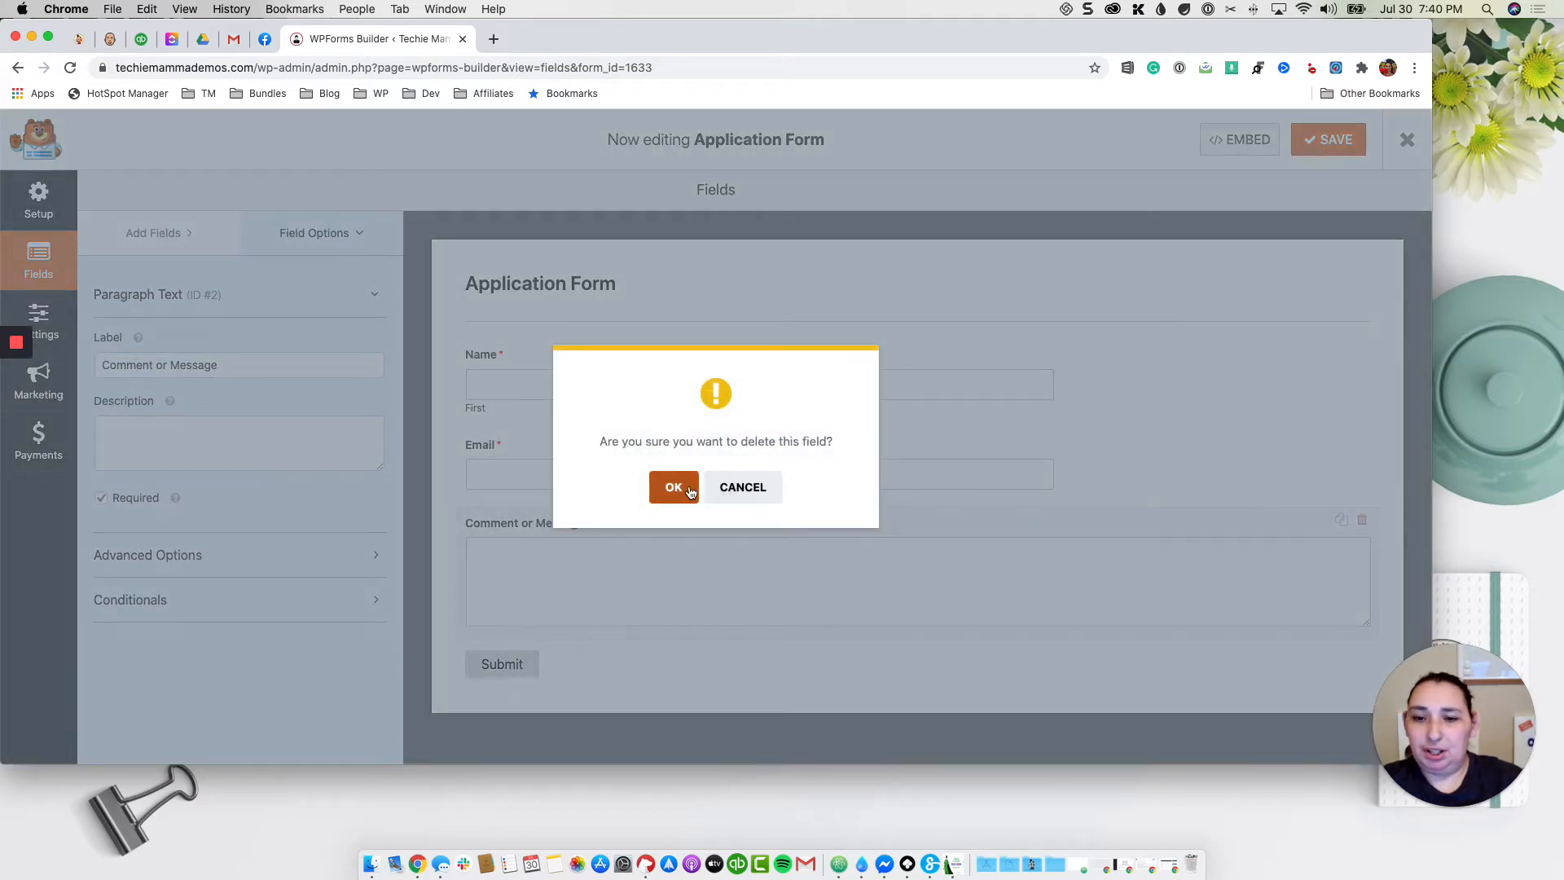
{"action": "left_click", "coordinate": [758, 489]}
Step: Relabel the Name field to 'Parent's Name' and review its advanced options
{"action": "left_click", "coordinate": [534, 371]}
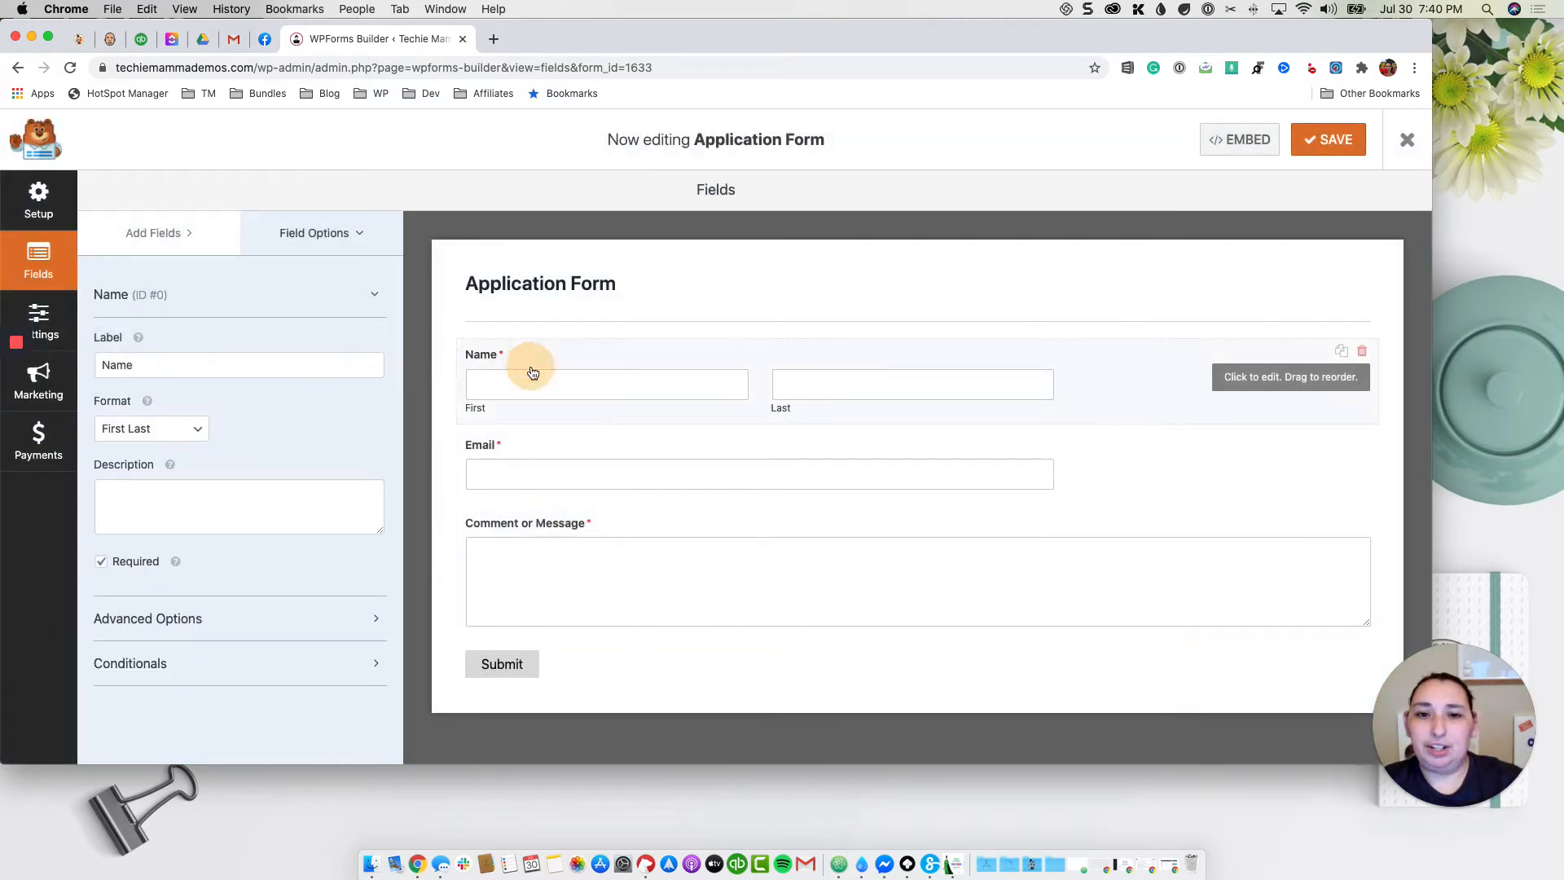
{"action": "left_click", "coordinate": [213, 365]}
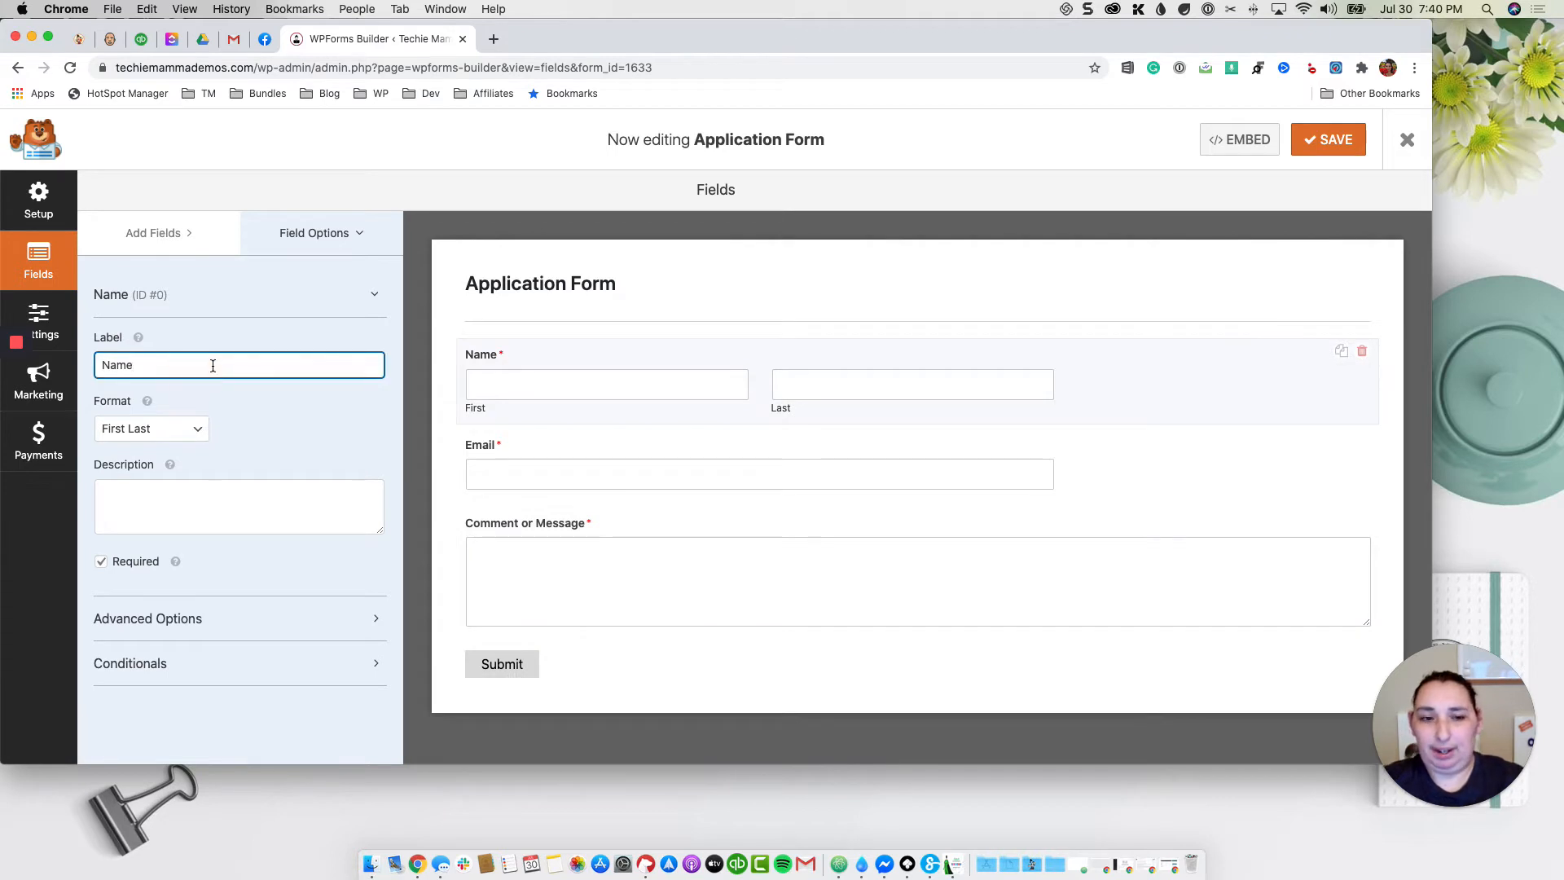
{"action": "type", "text": "Parent's"}
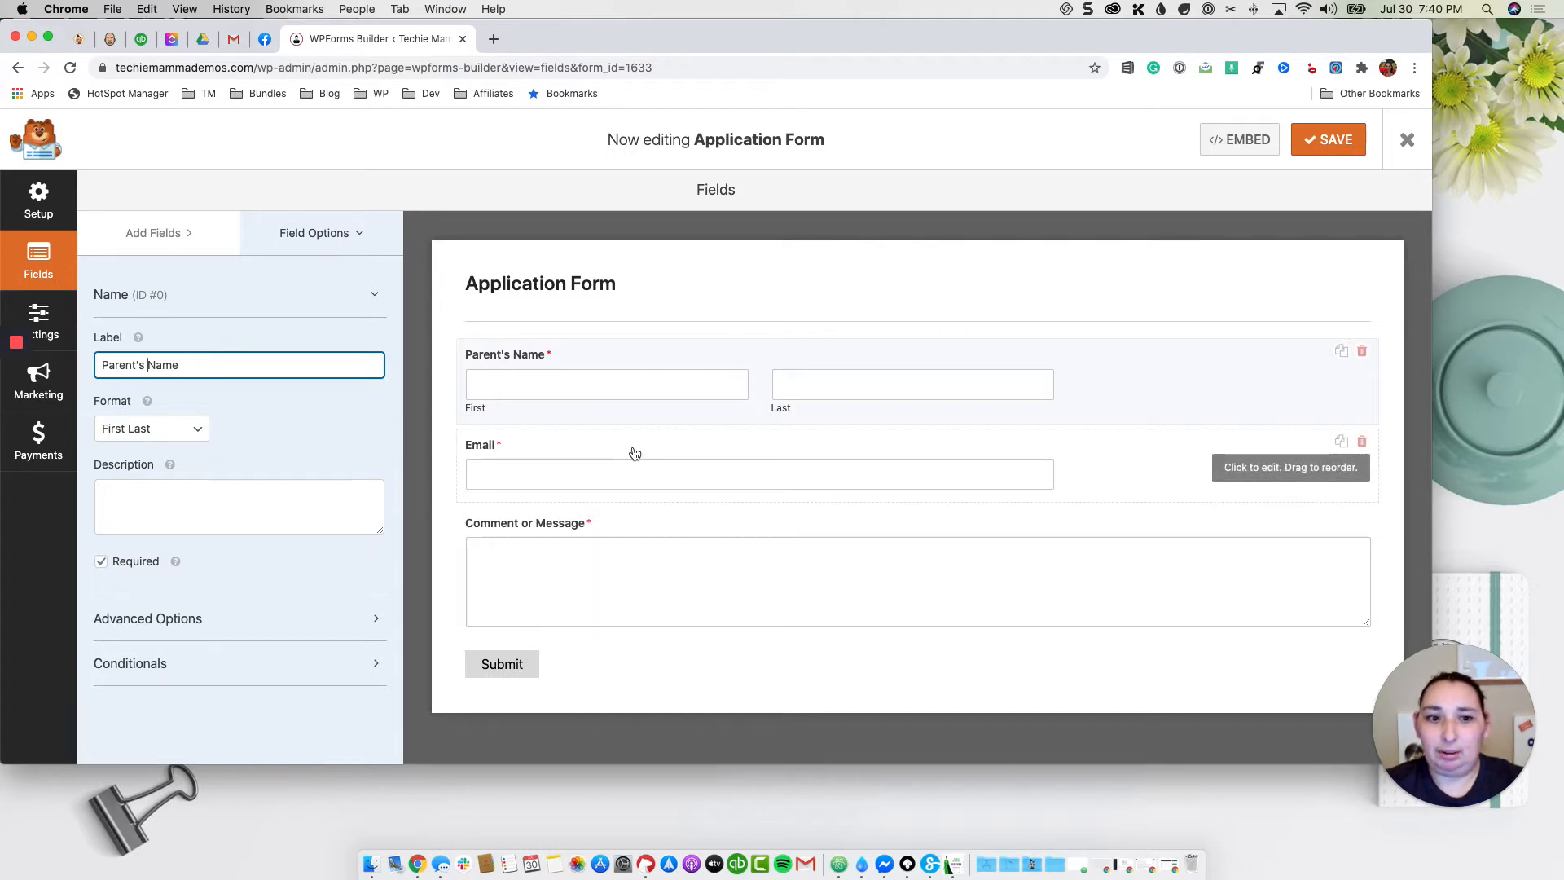
{"action": "left_click", "coordinate": [181, 618]}
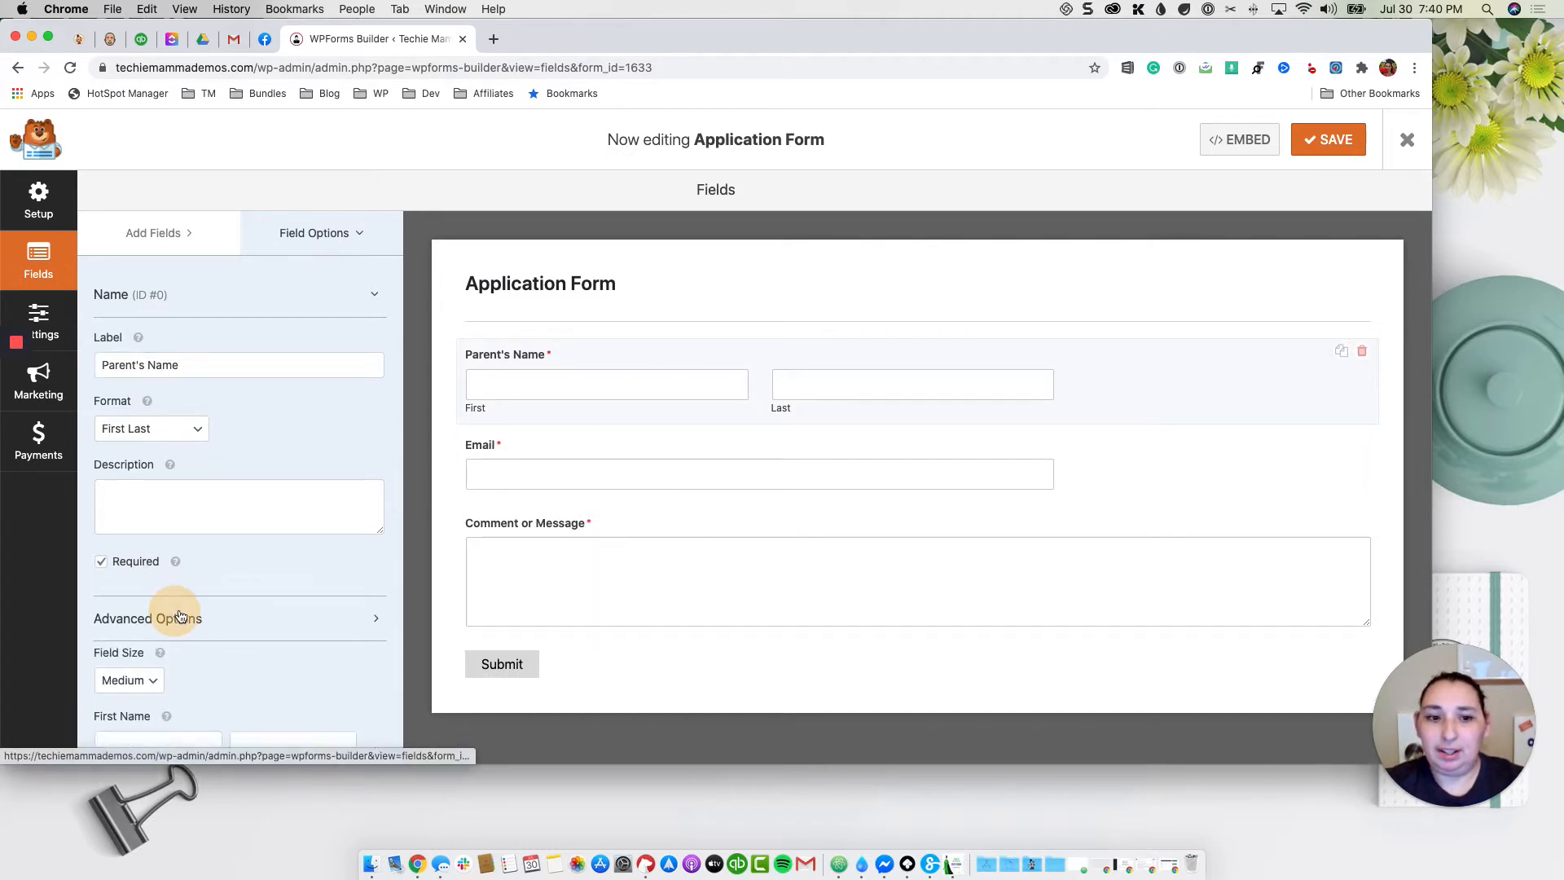
{"action": "scroll", "coordinate": [180, 618], "scroll_direction": "down", "scroll_amount": 5}
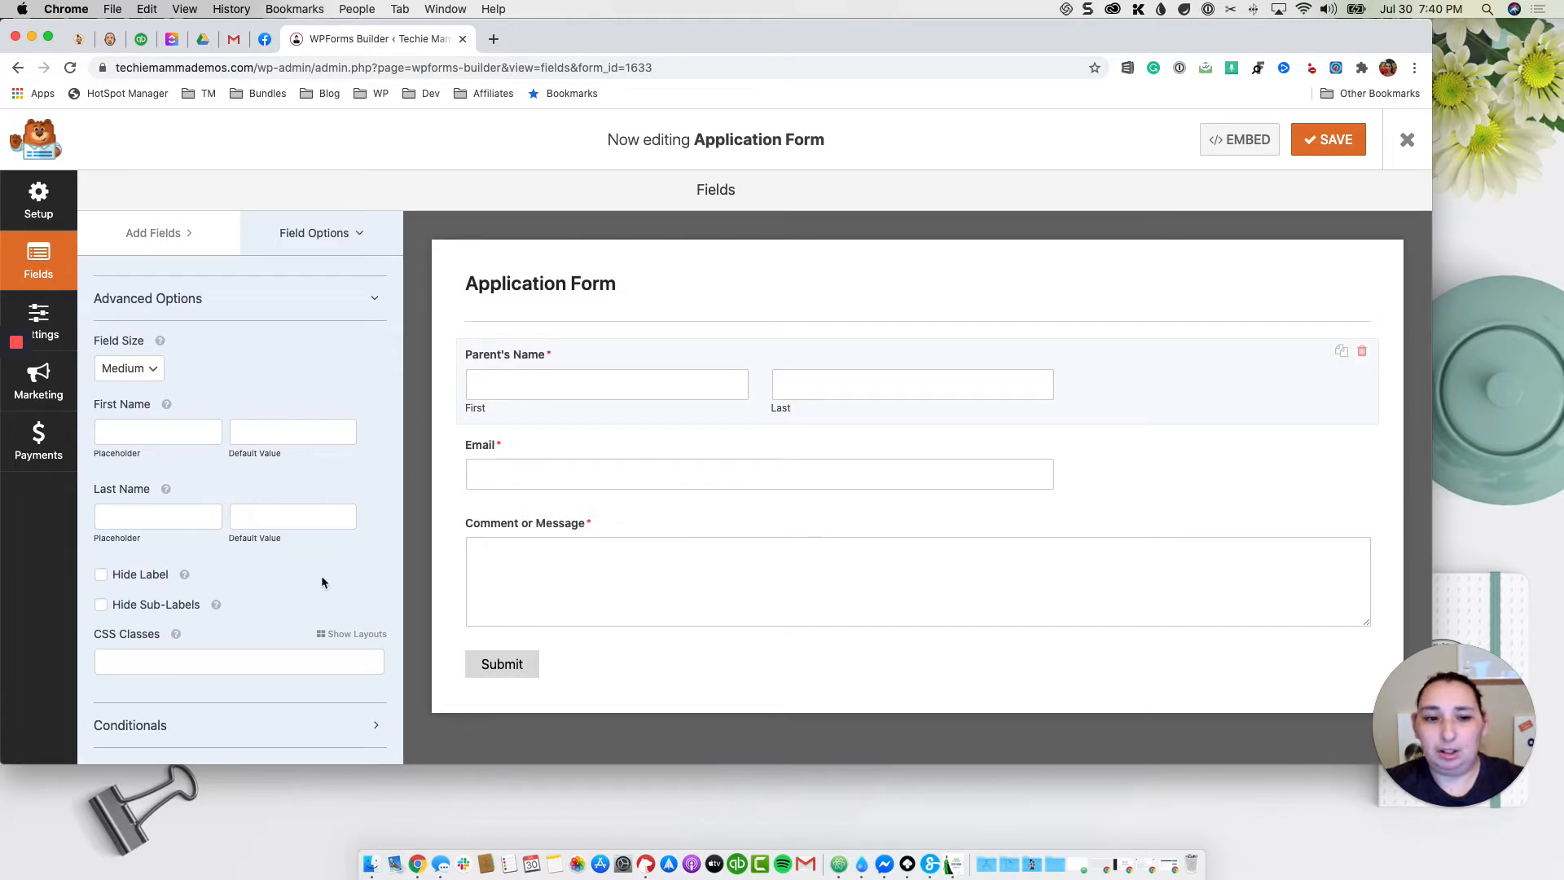
{"action": "left_click", "coordinate": [582, 448]}
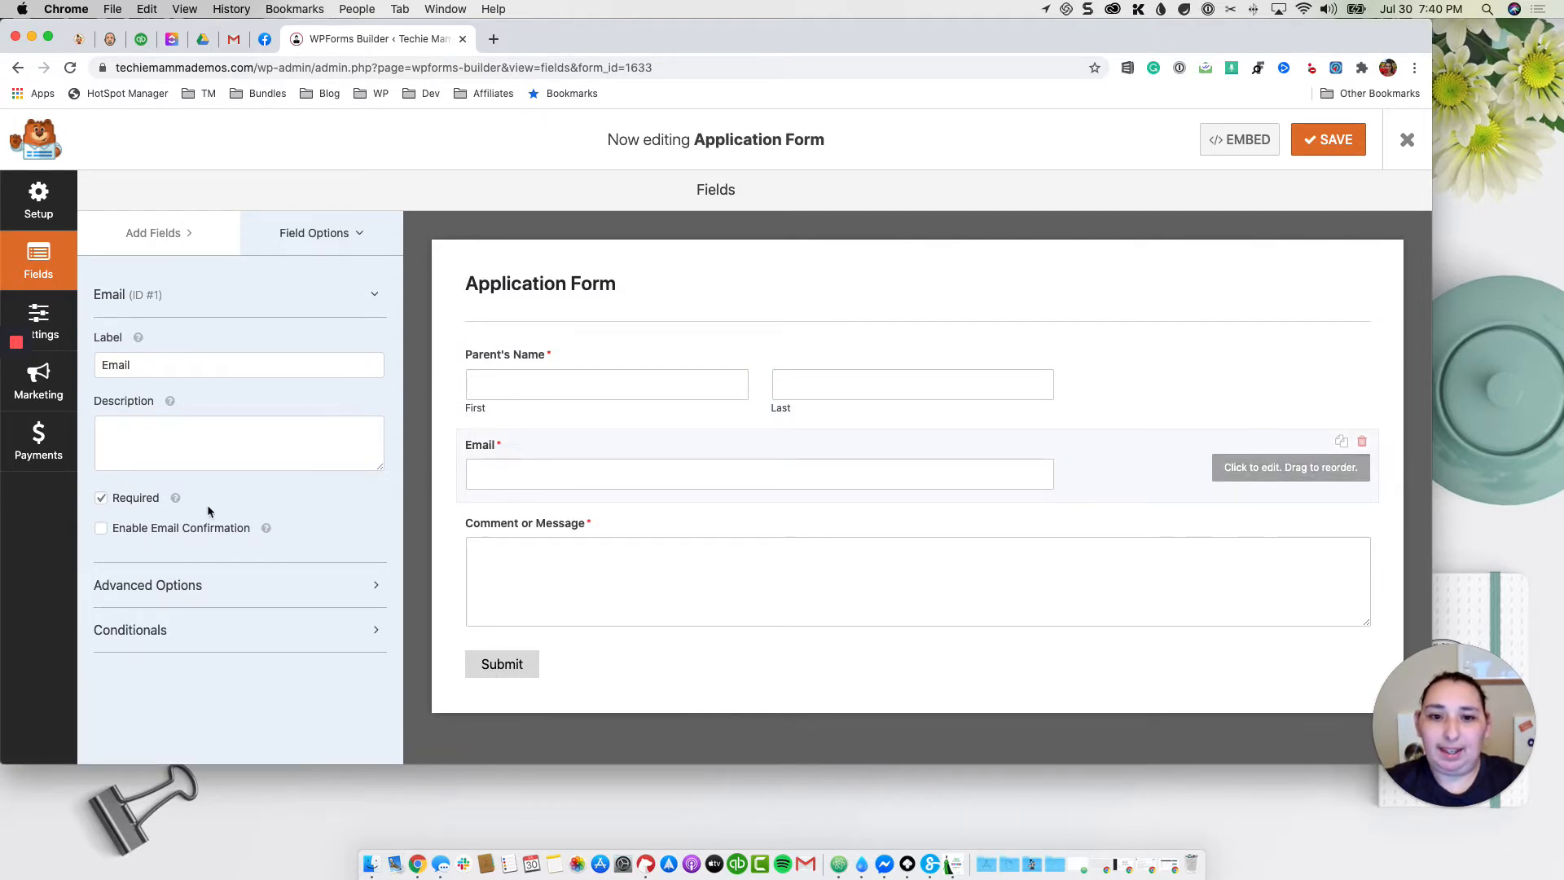
Step: Enable email confirmation on the Email field so a Confirm Email box appears
{"action": "left_click", "coordinate": [156, 531]}
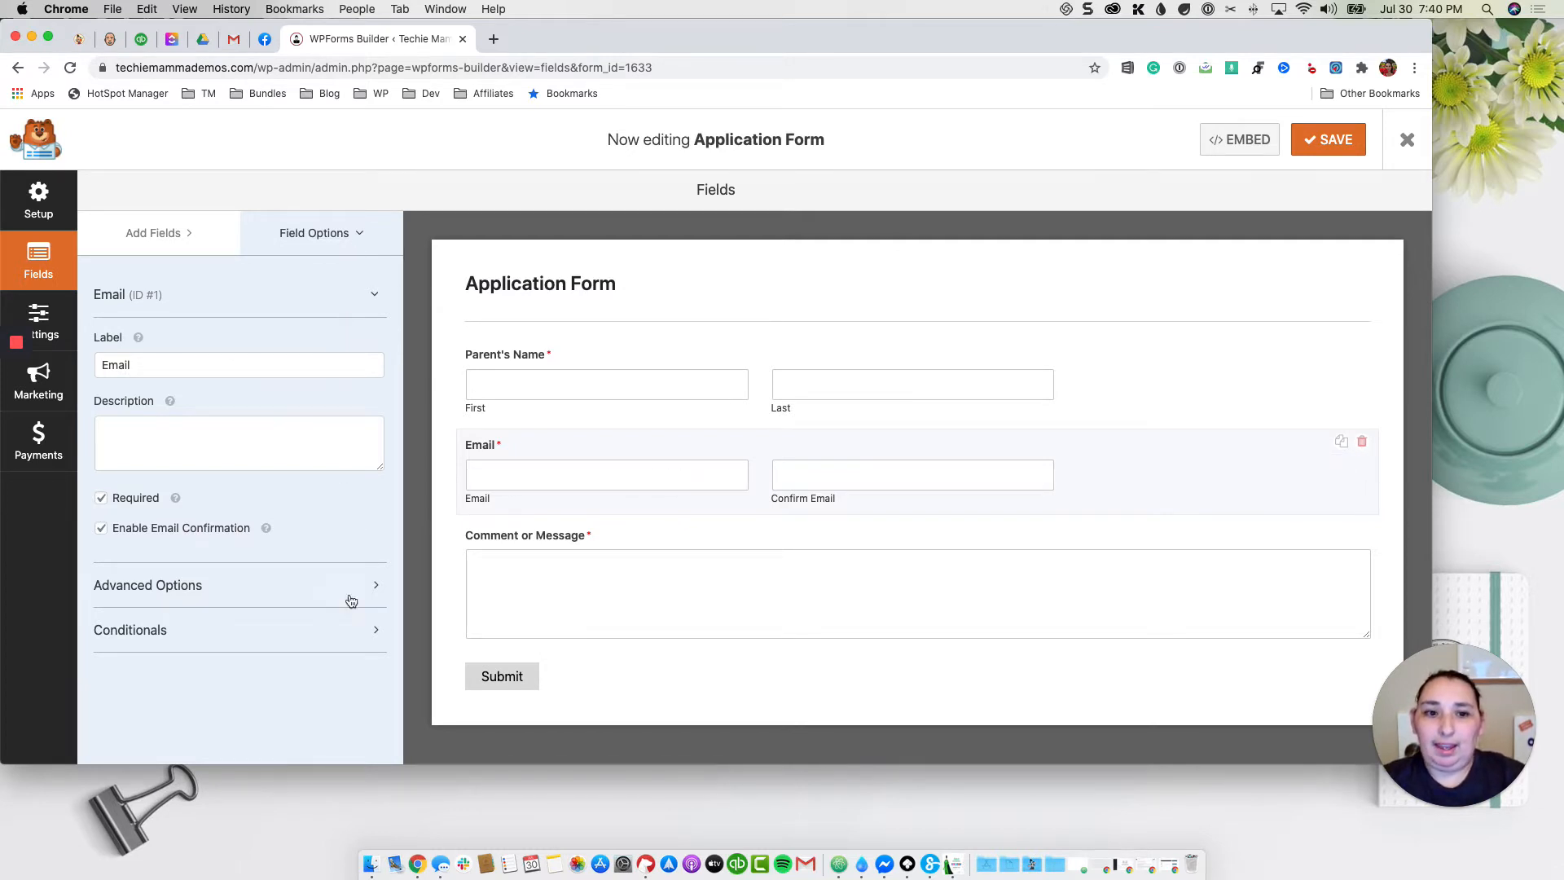
{"action": "left_click", "coordinate": [316, 230]}
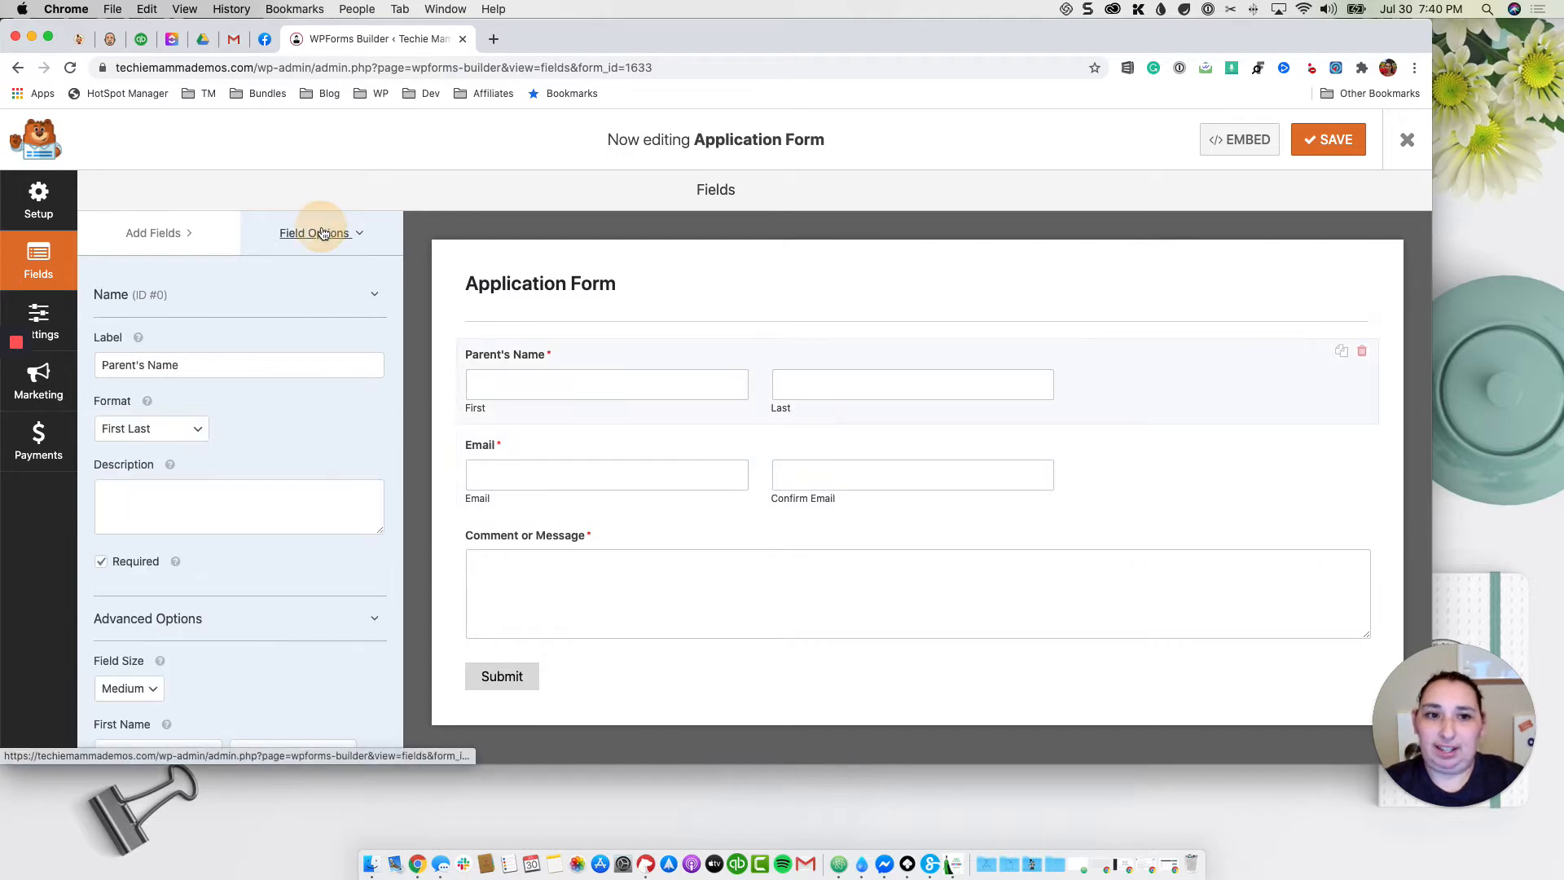
{"action": "left_click", "coordinate": [153, 232]}
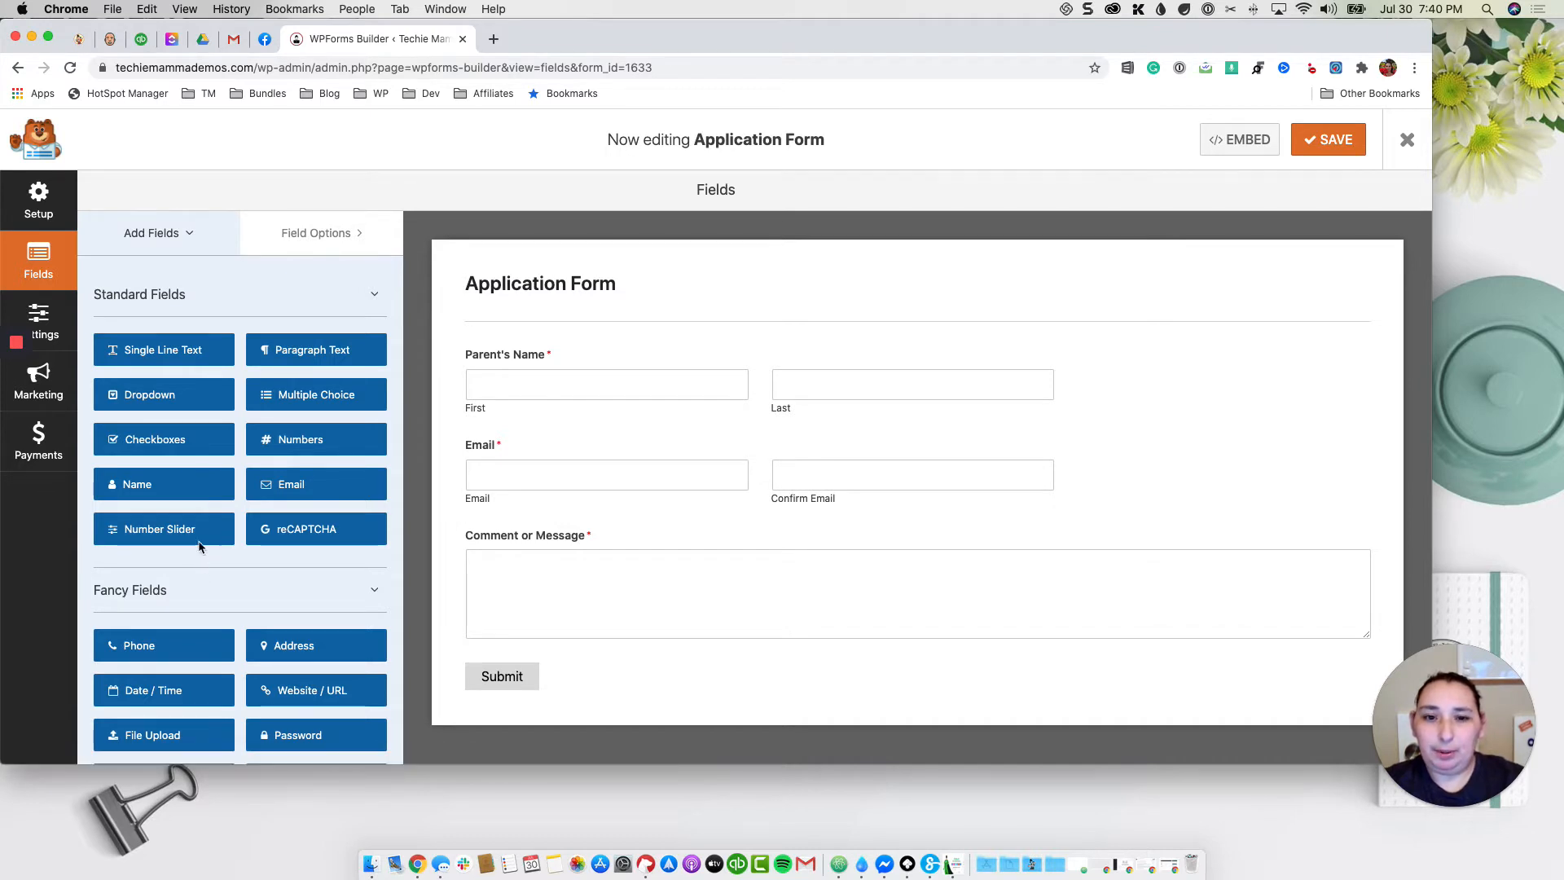
Step: Add a Phone field between Email and Comment or Message
{"action": "scroll", "coordinate": [244, 489], "scroll_direction": "down", "scroll_amount": 3}
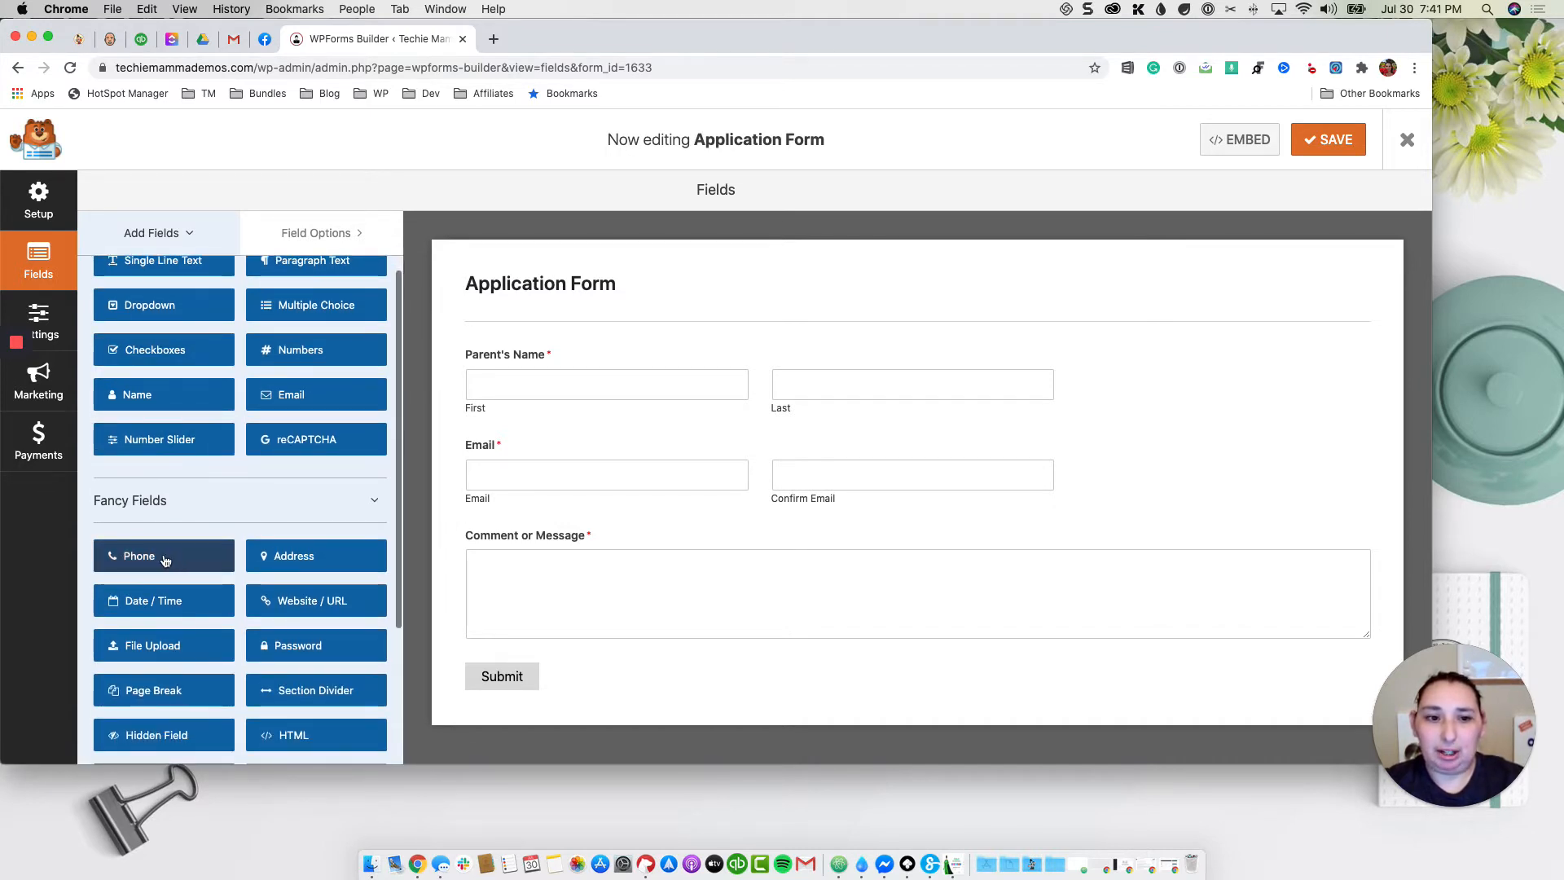
{"action": "left_click_drag", "start_coordinate": [142, 556], "coordinate": [573, 544]}
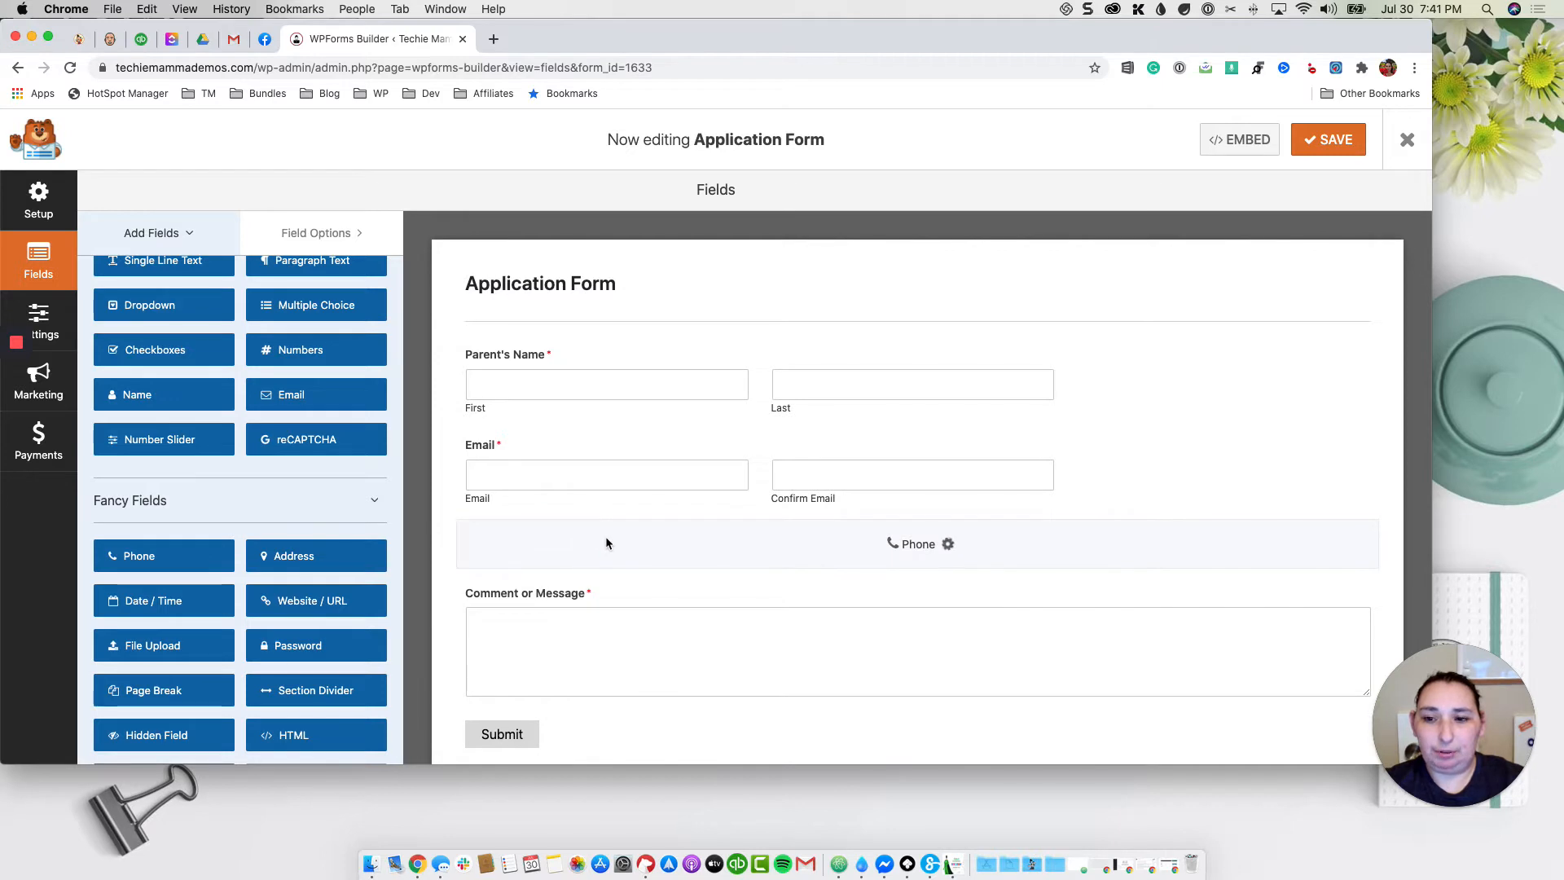
{"action": "left_click", "coordinate": [562, 541]}
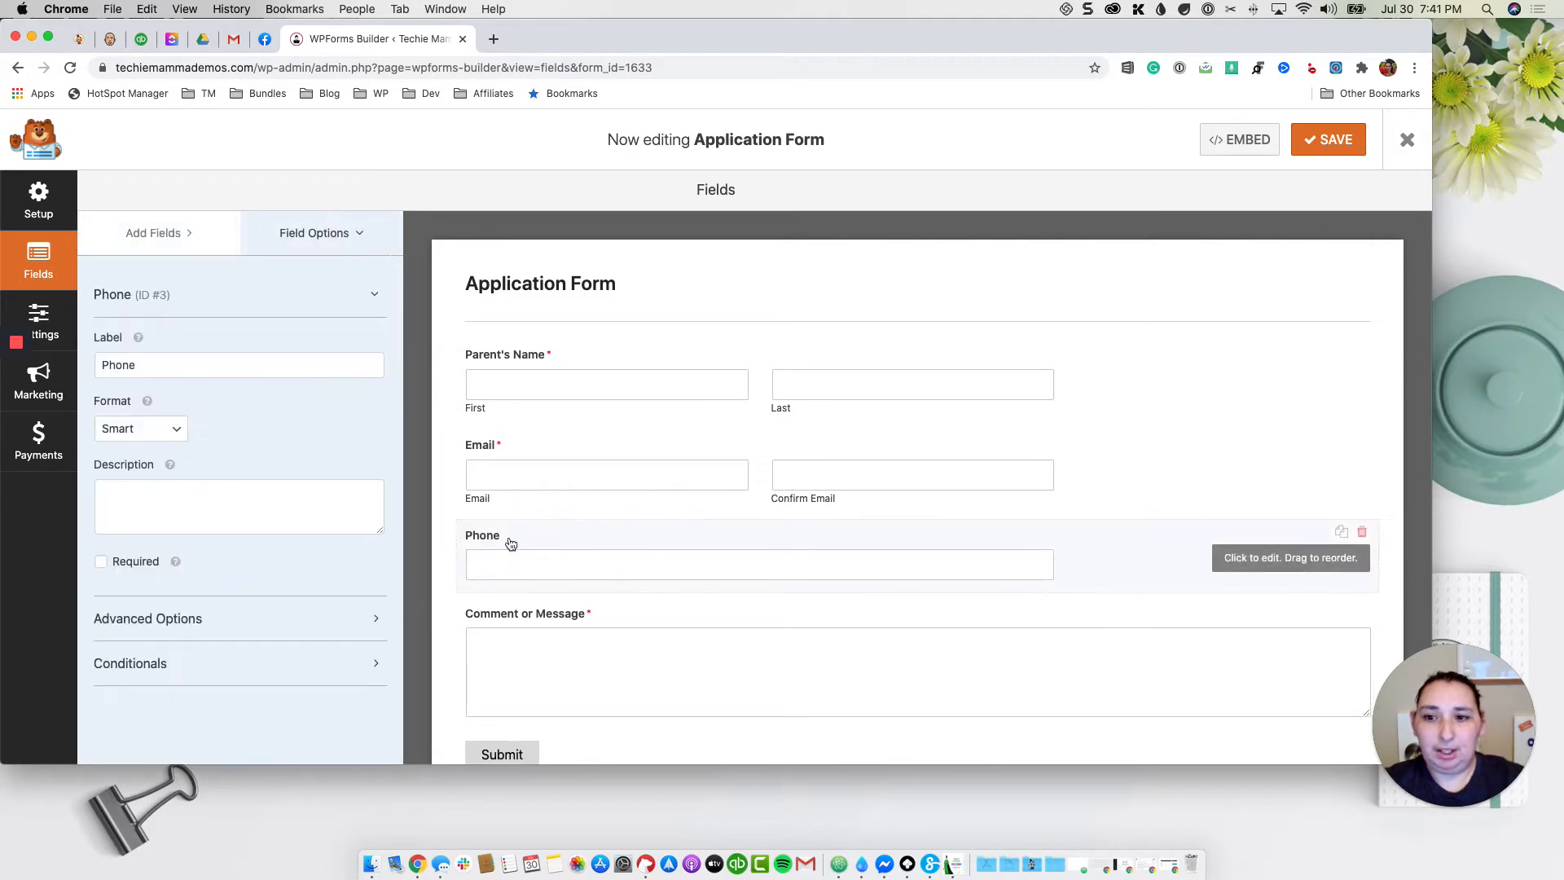
{"action": "left_click", "coordinate": [143, 437]}
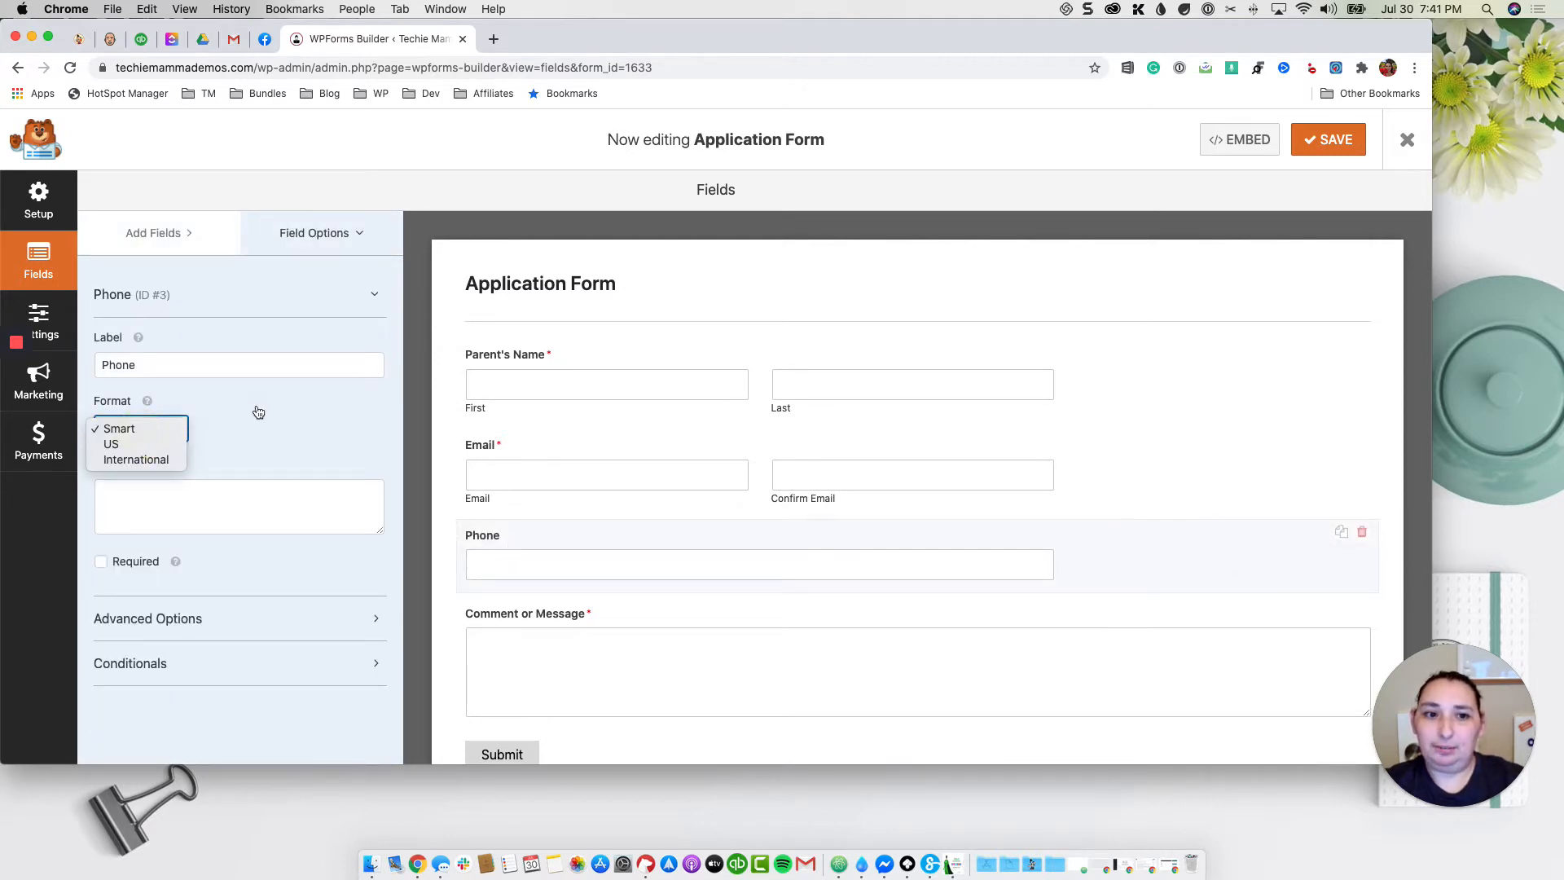
{"action": "left_click", "coordinate": [138, 430]}
Step: Set the Phone field's format to US and make it required
{"action": "left_click", "coordinate": [148, 401]}
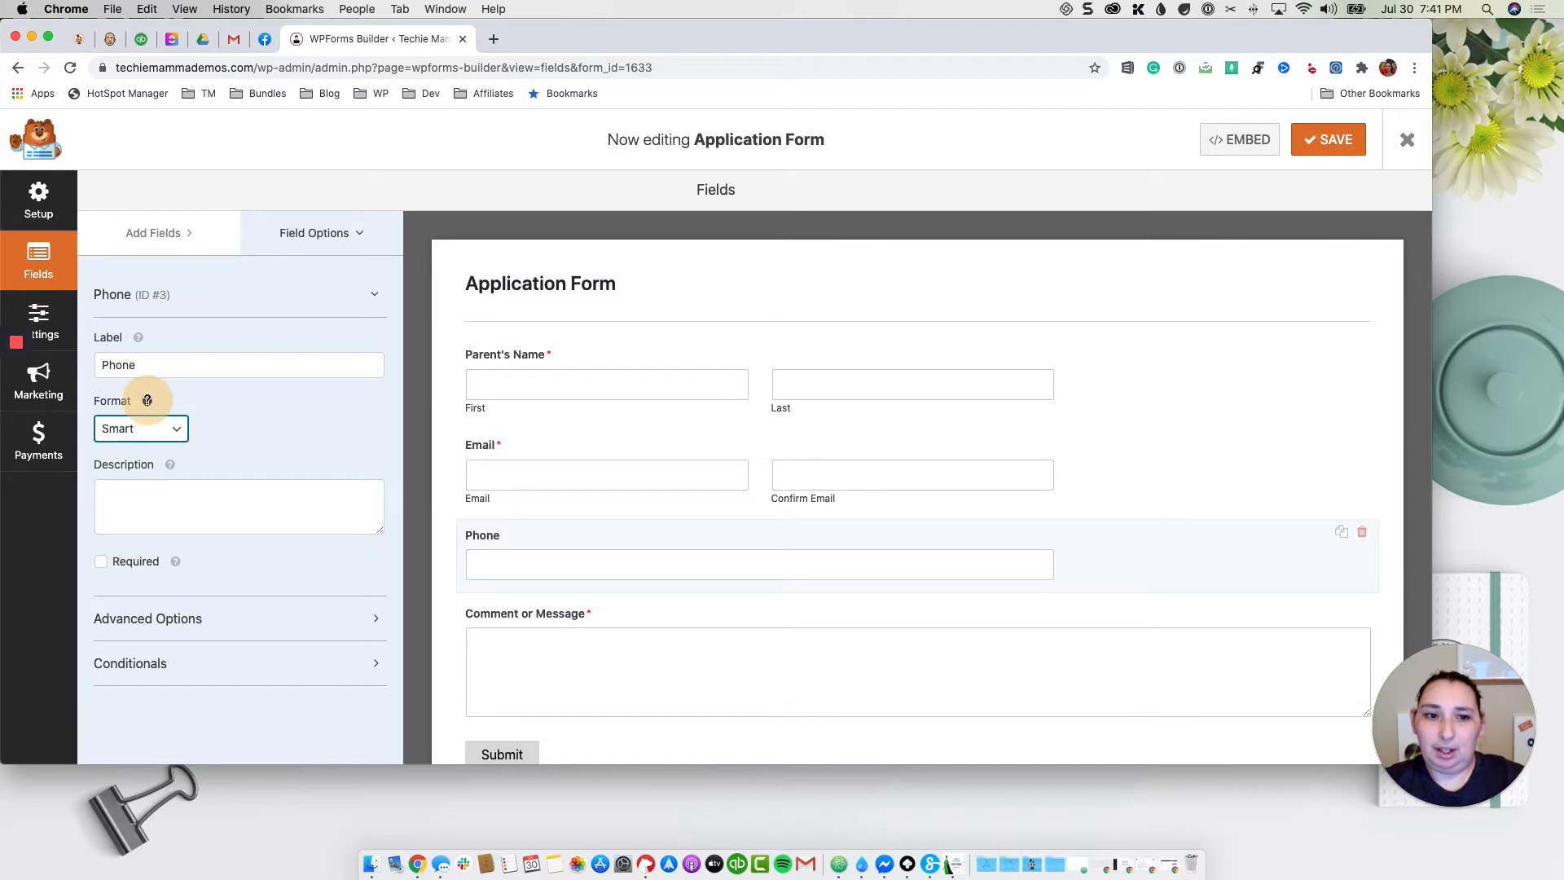
{"action": "left_click", "coordinate": [147, 401]}
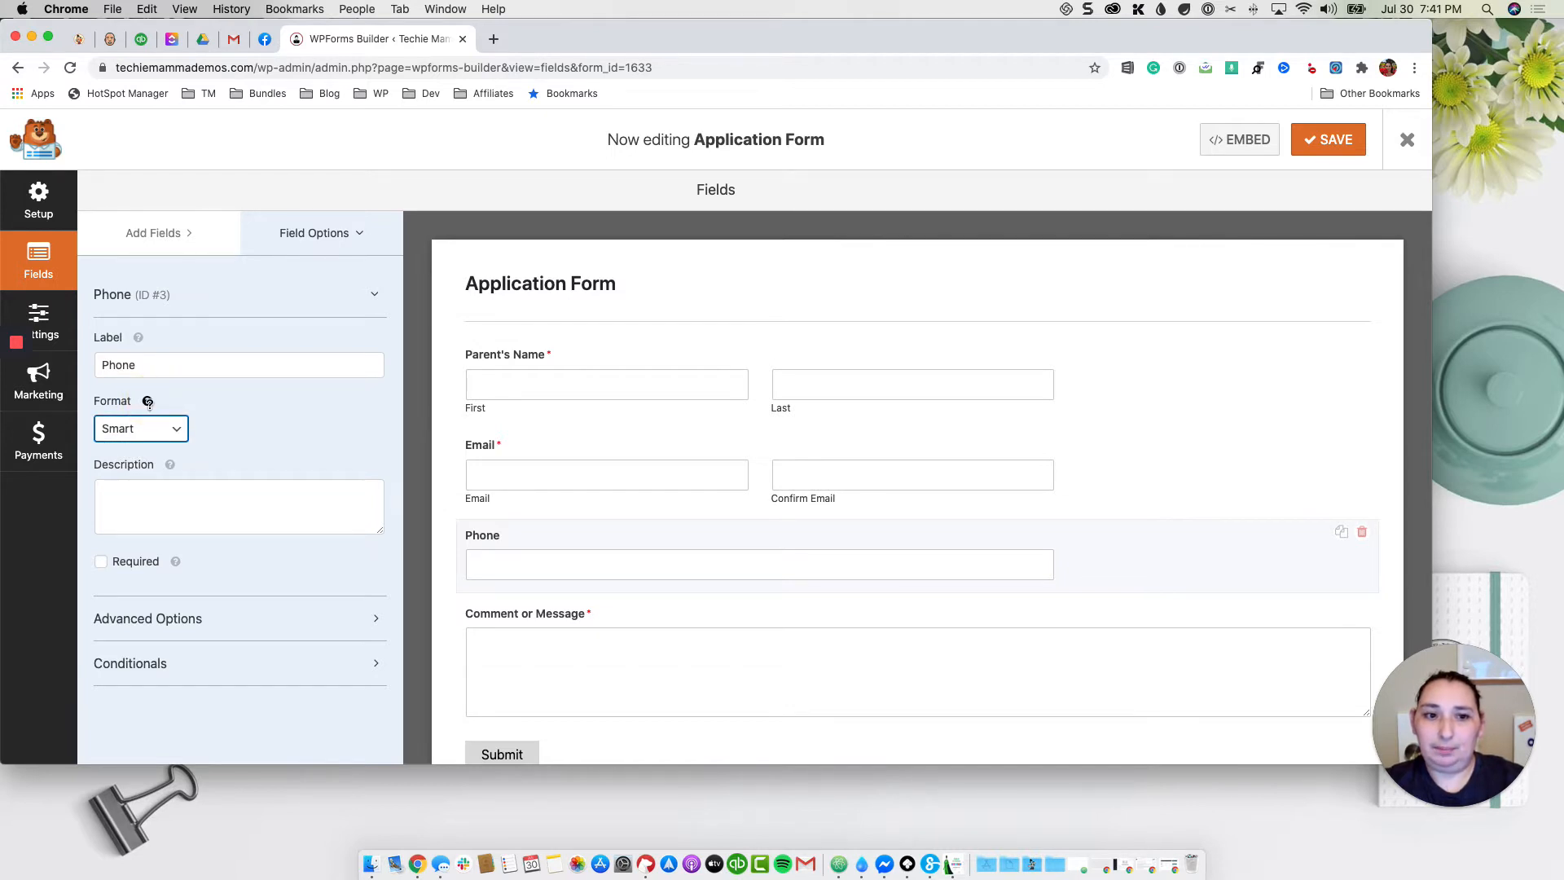
{"action": "left_click", "coordinate": [148, 401]}
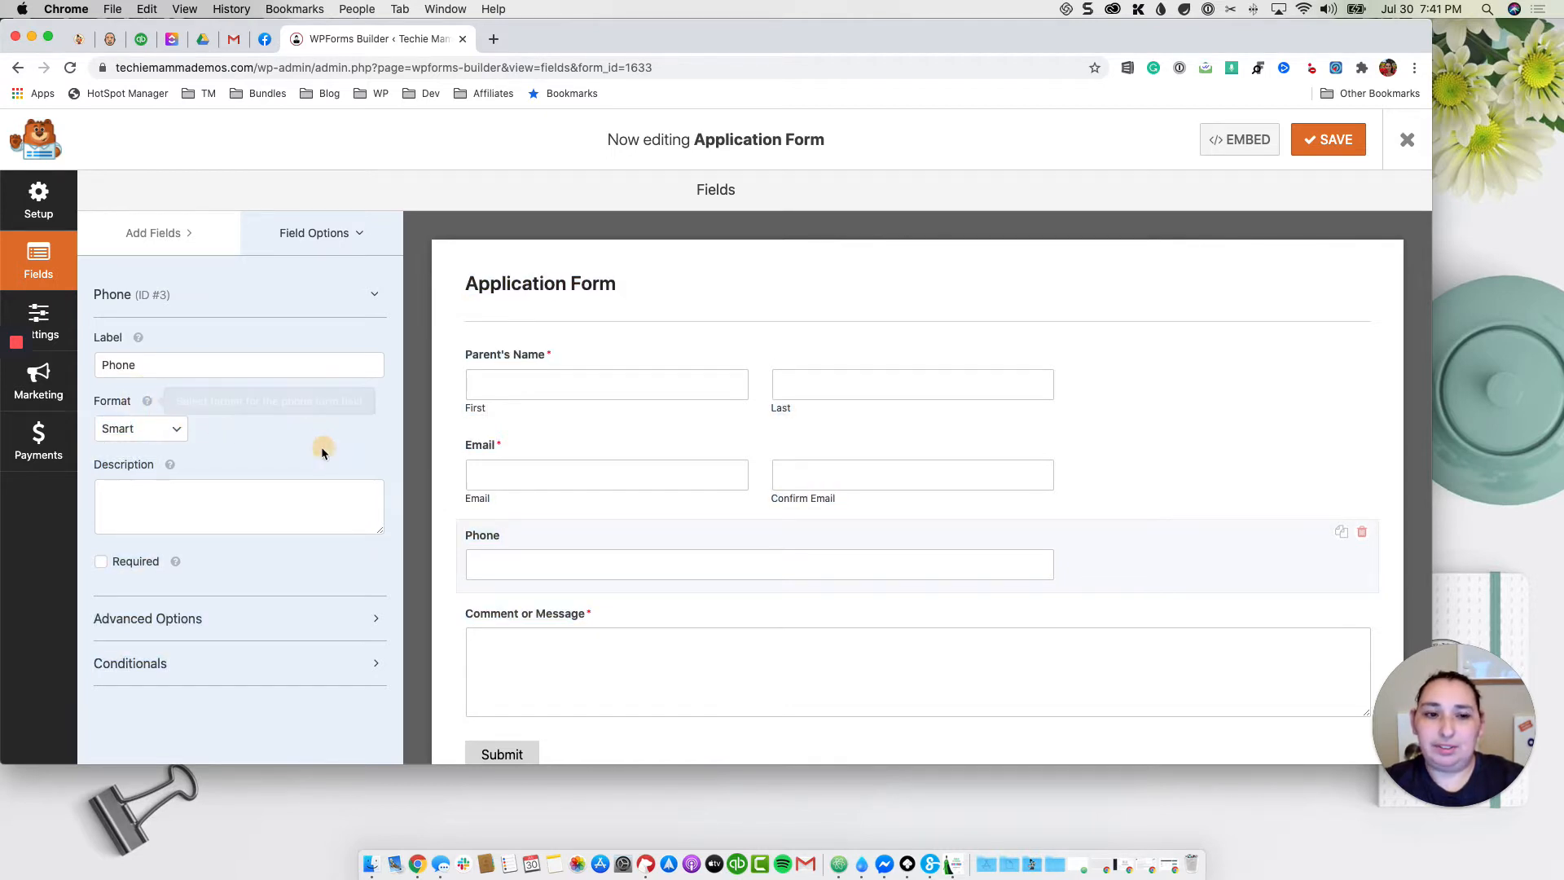
{"action": "left_click", "coordinate": [157, 432]}
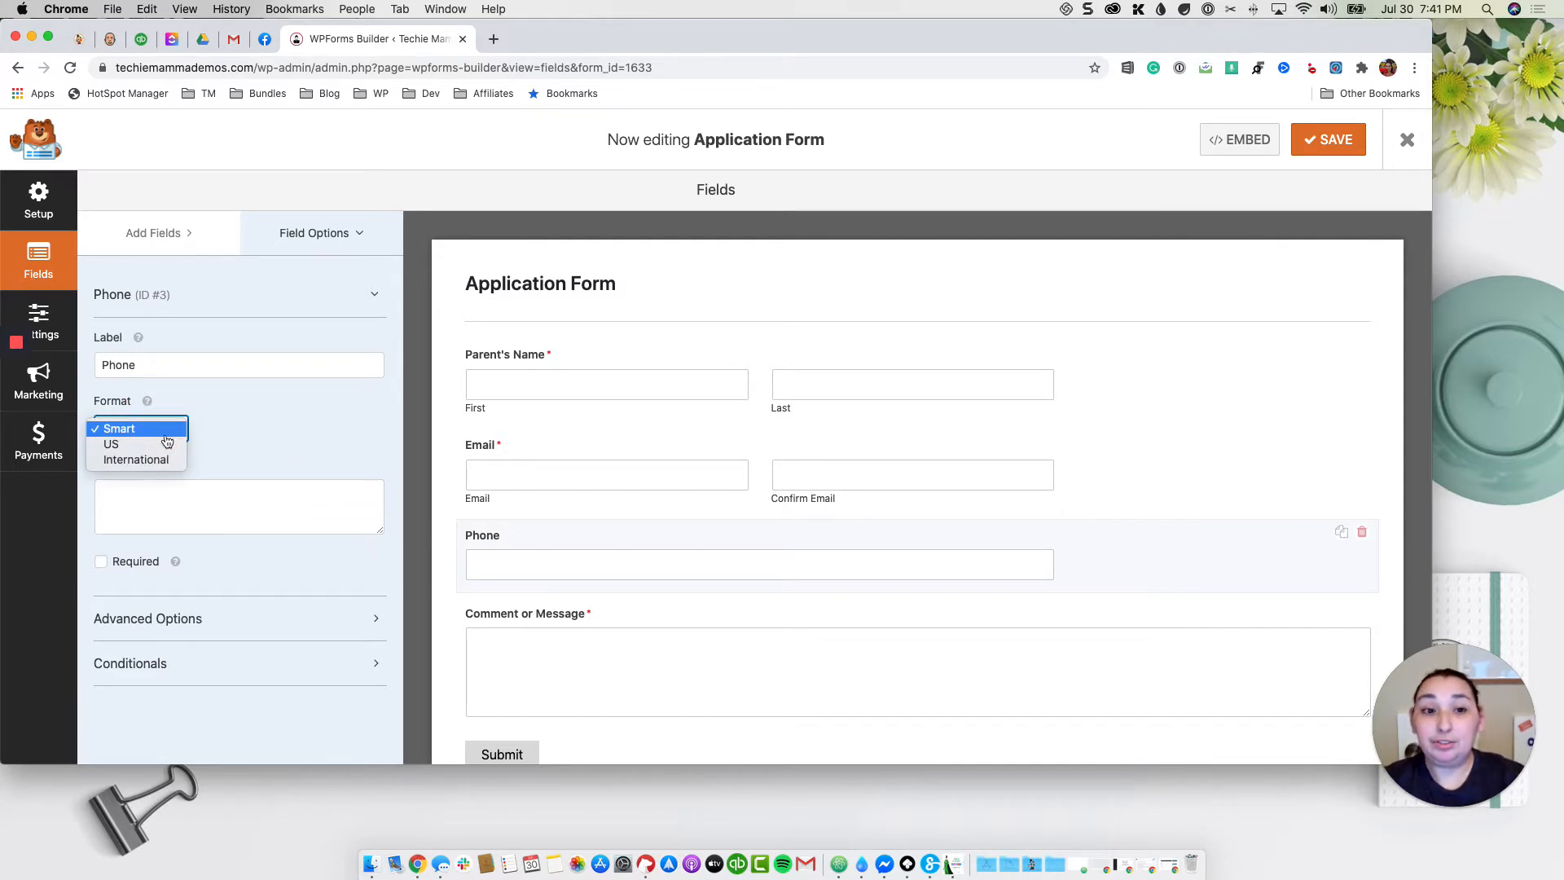
{"action": "left_click", "coordinate": [163, 444]}
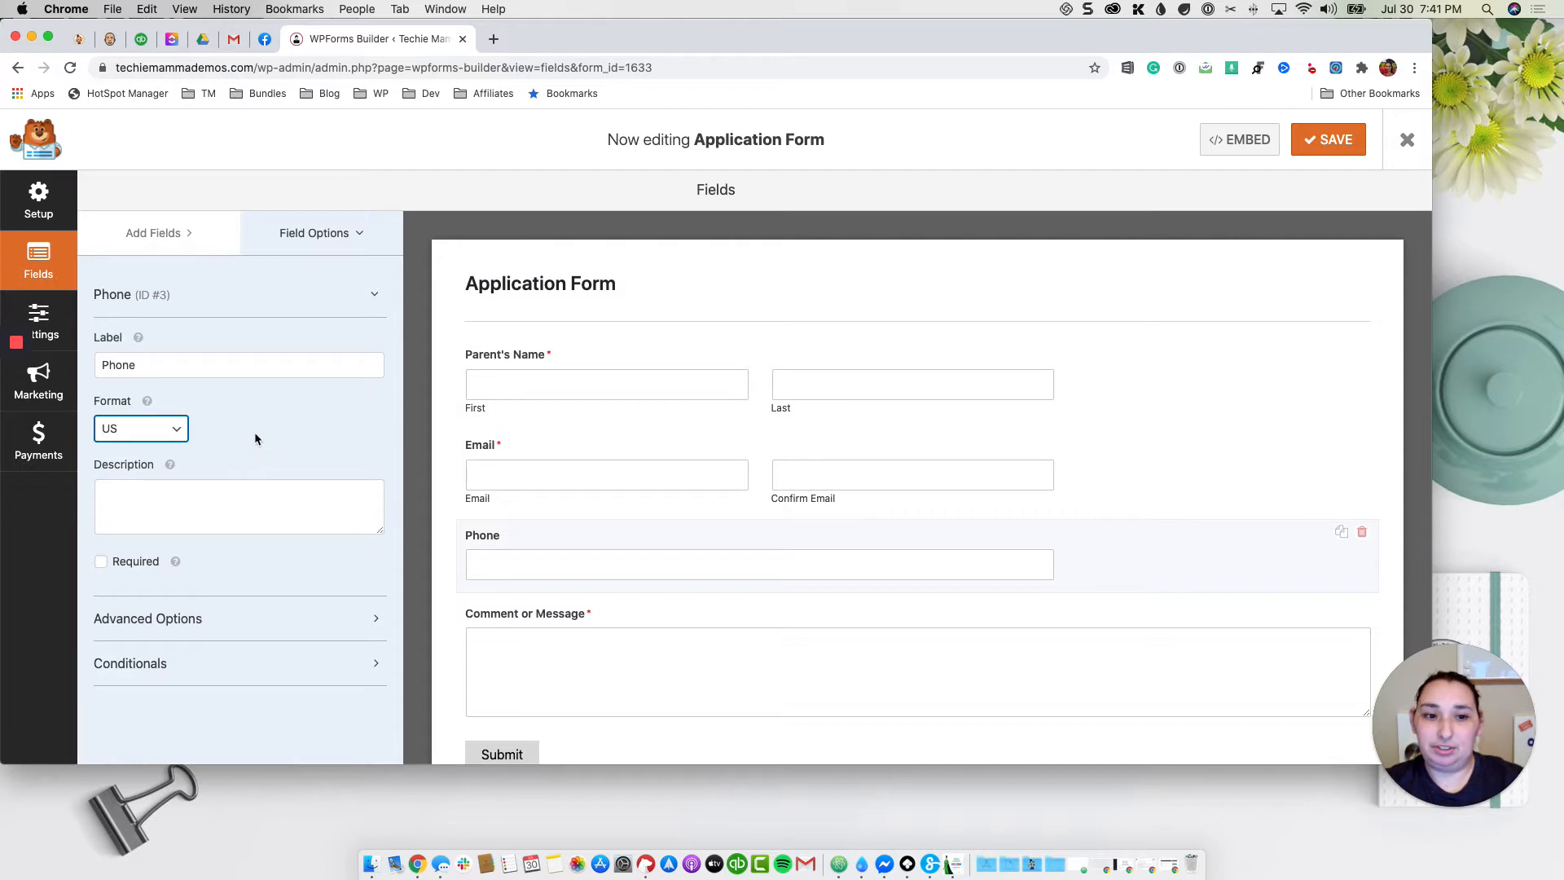
{"action": "left_click", "coordinate": [126, 569]}
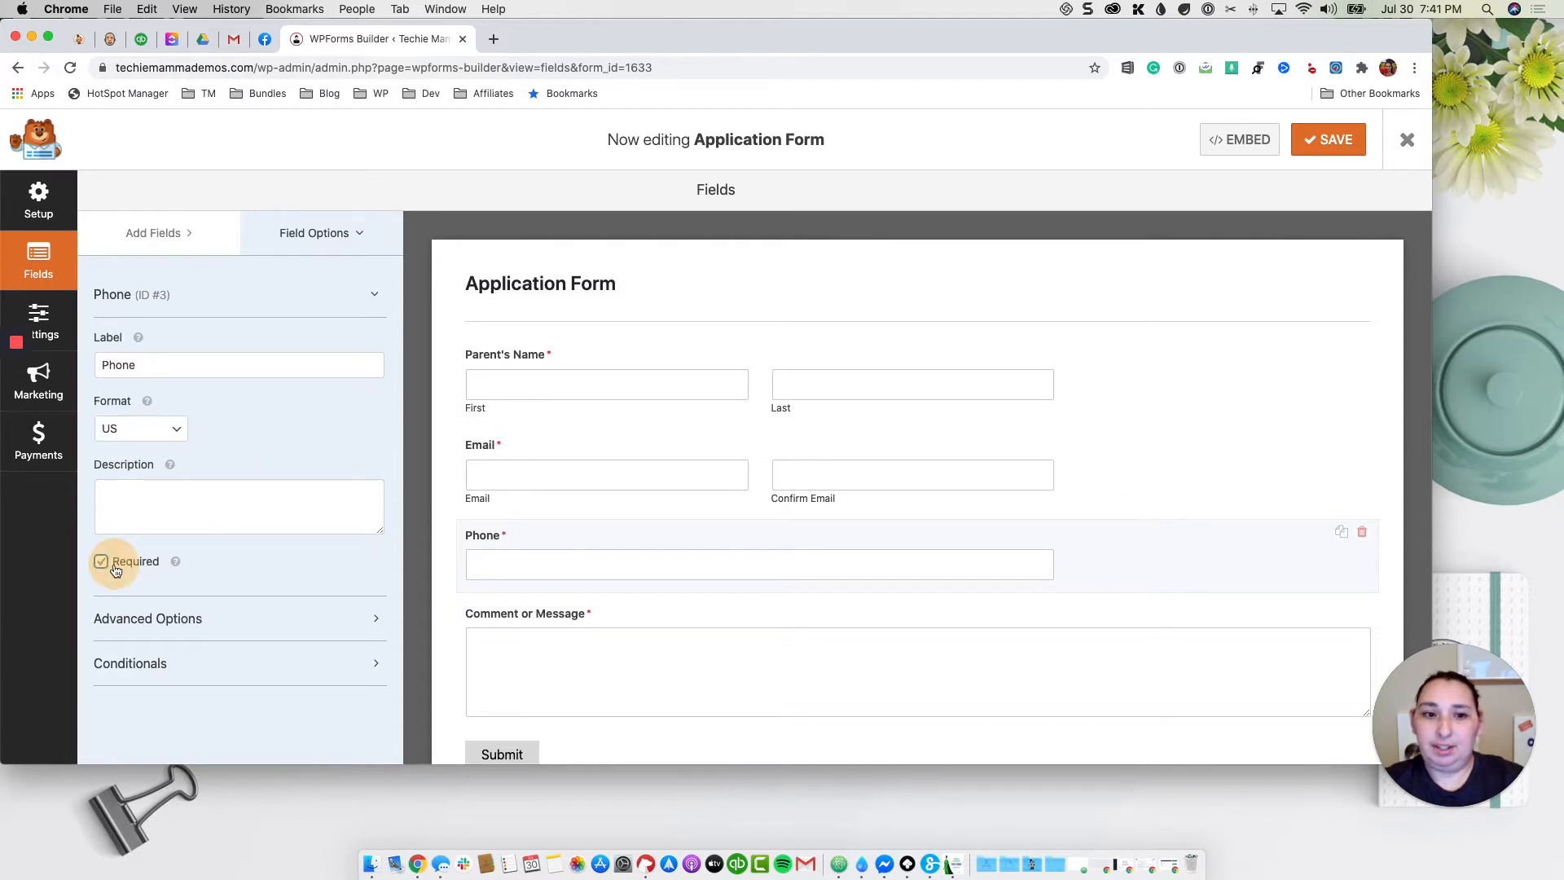
{"action": "scroll", "coordinate": [727, 454], "scroll_direction": "down", "scroll_amount": 2}
{"action": "scroll", "coordinate": [727, 454], "scroll_direction": "up", "scroll_amount": 2}
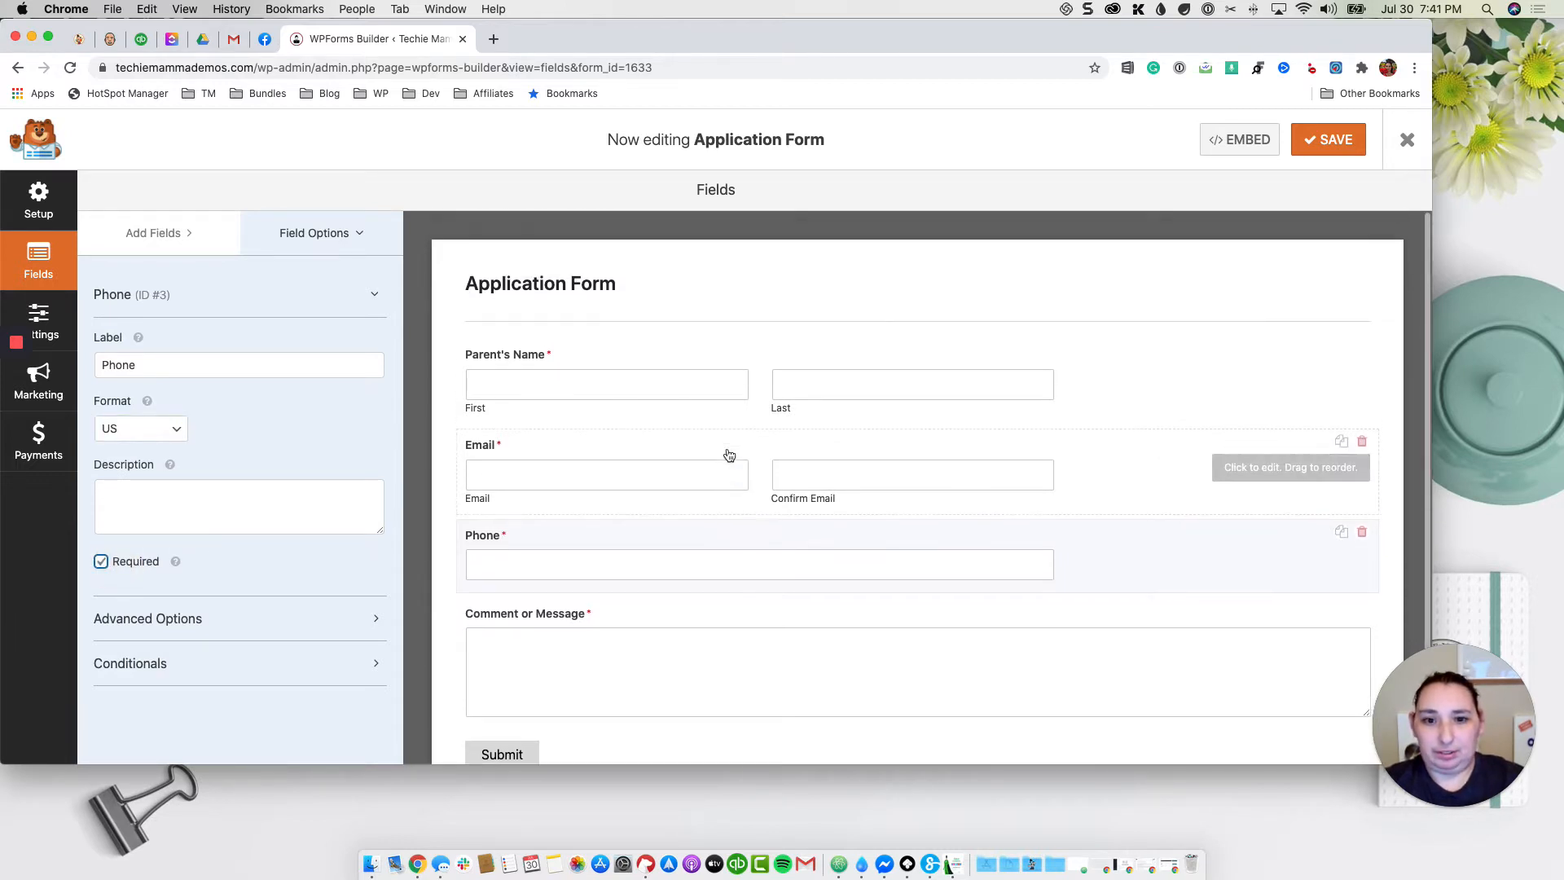
{"action": "scroll", "coordinate": [701, 454], "scroll_direction": "down", "scroll_amount": 2}
{"action": "scroll", "coordinate": [704, 453], "scroll_direction": "up", "scroll_amount": 2}
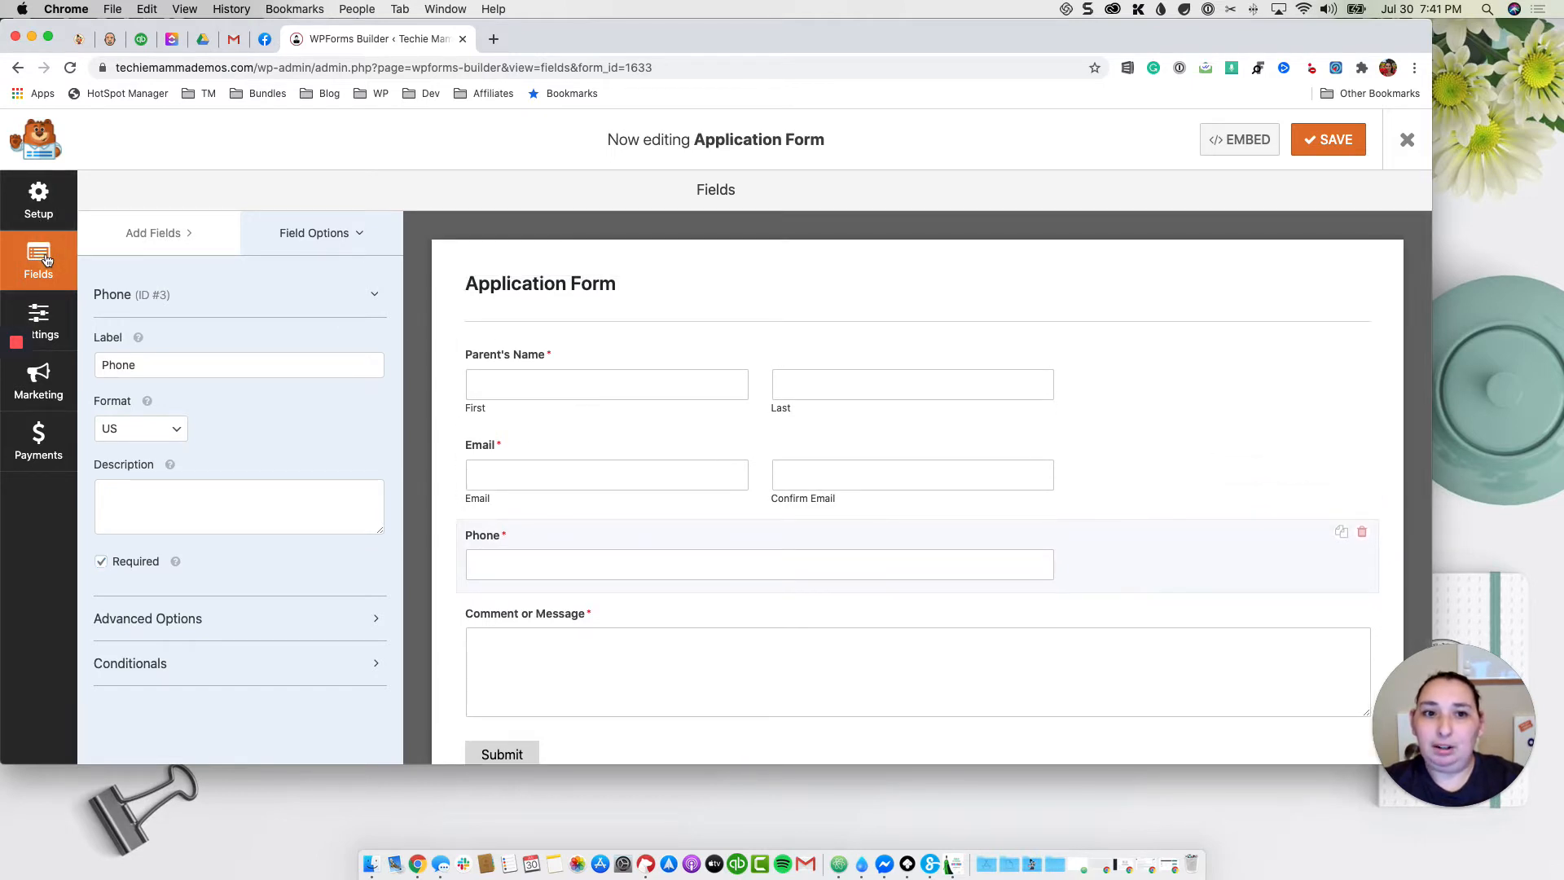
{"action": "left_click", "coordinate": [181, 237]}
{"action": "scroll", "coordinate": [359, 414], "scroll_direction": "down", "scroll_amount": 5}
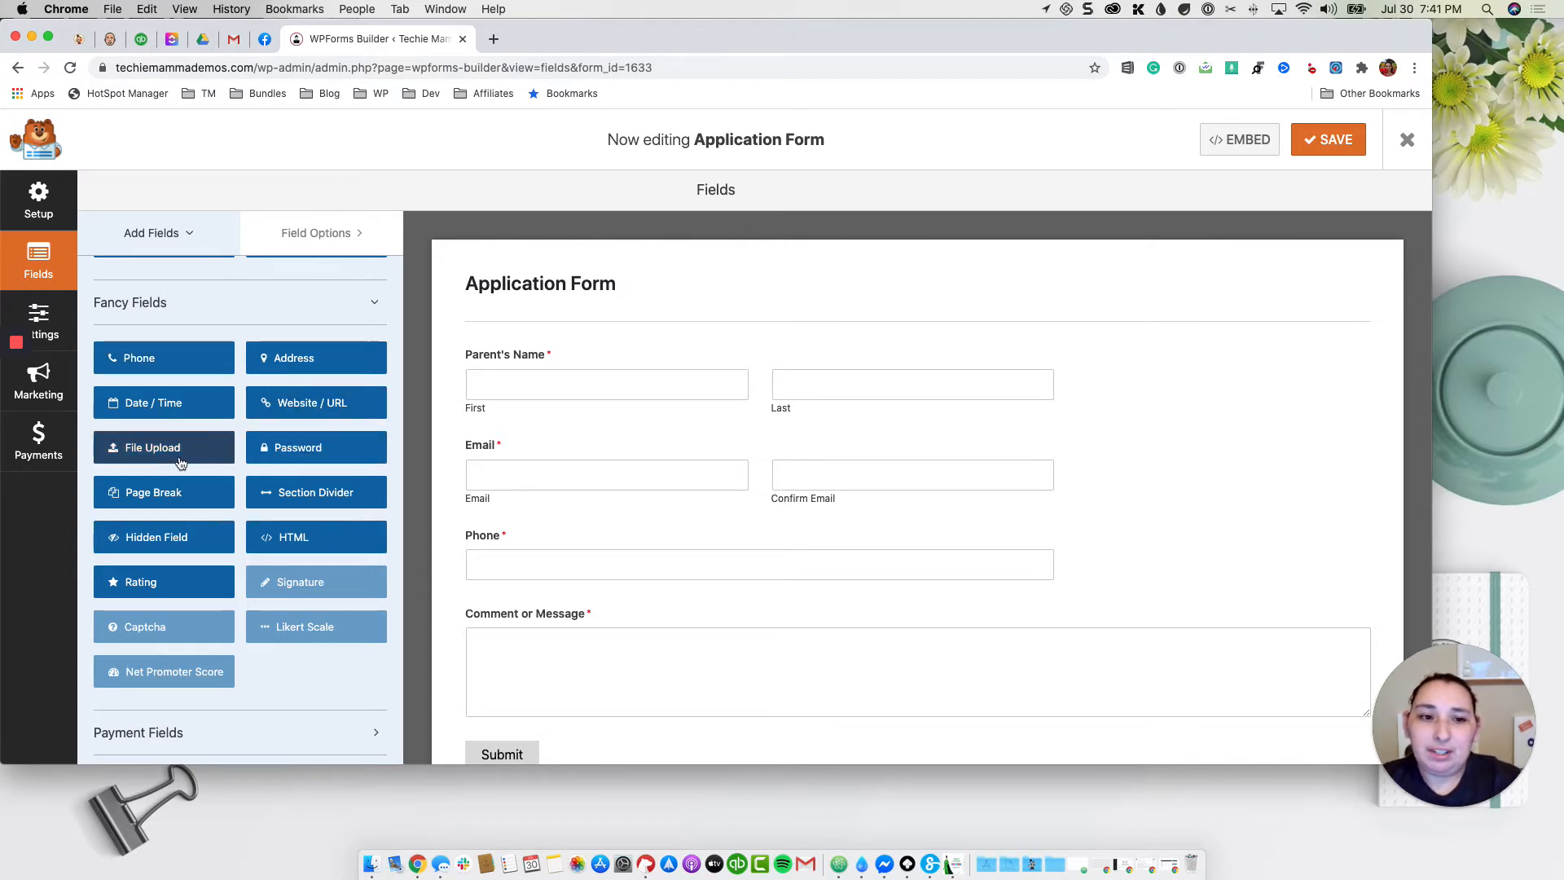
Step: Insert a page break after Phone, moving Comment or Message and Submit to page two
{"action": "left_click_drag", "start_coordinate": [155, 492], "coordinate": [574, 619]}
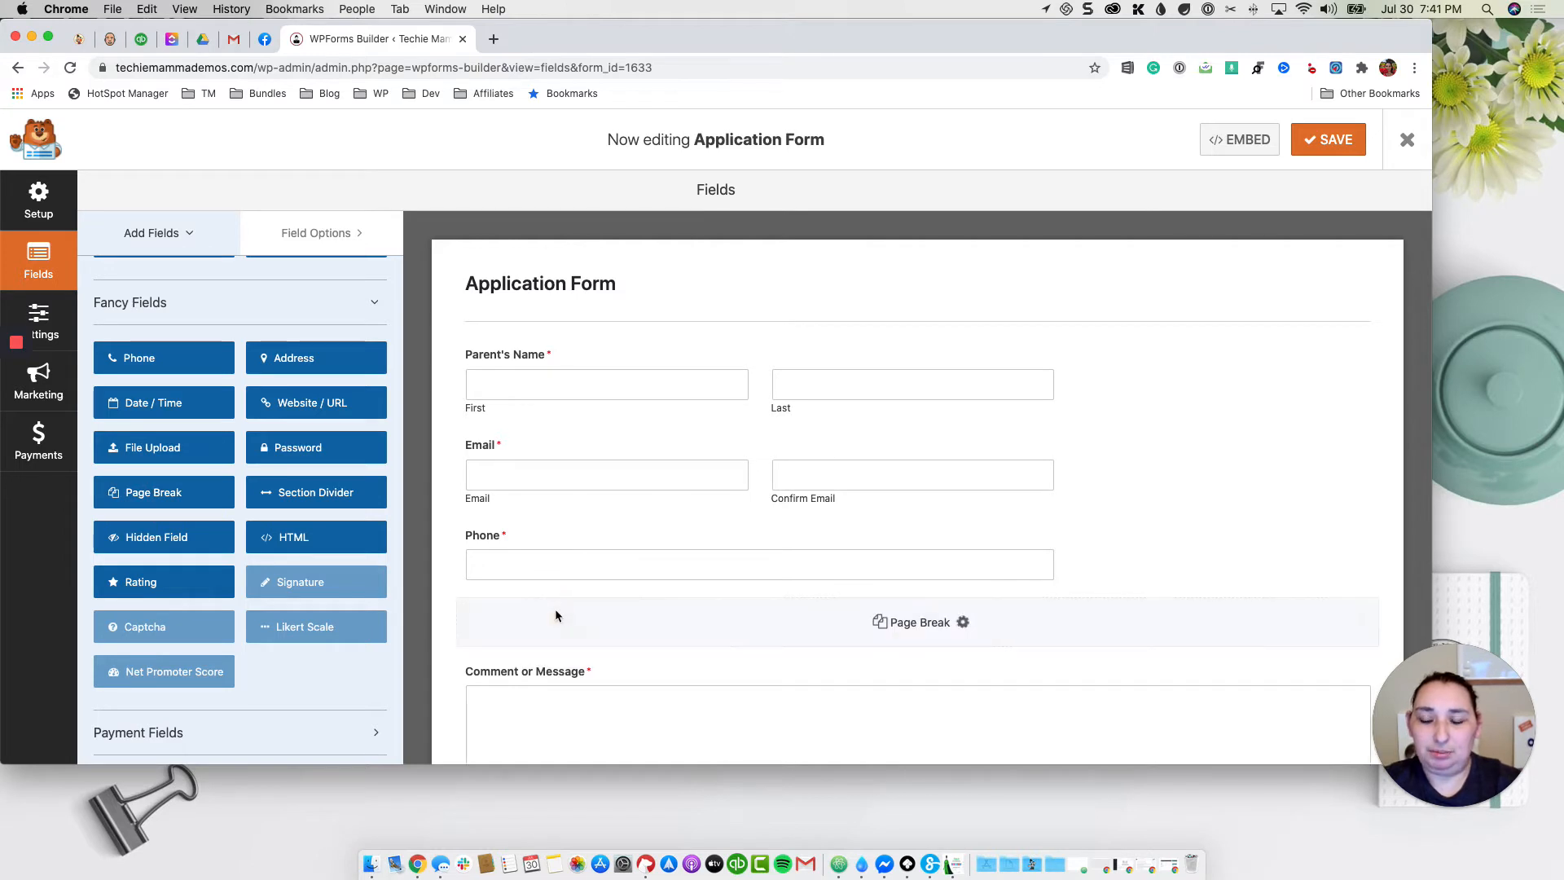
{"action": "scroll", "coordinate": [575, 608], "scroll_direction": "down", "scroll_amount": 1}
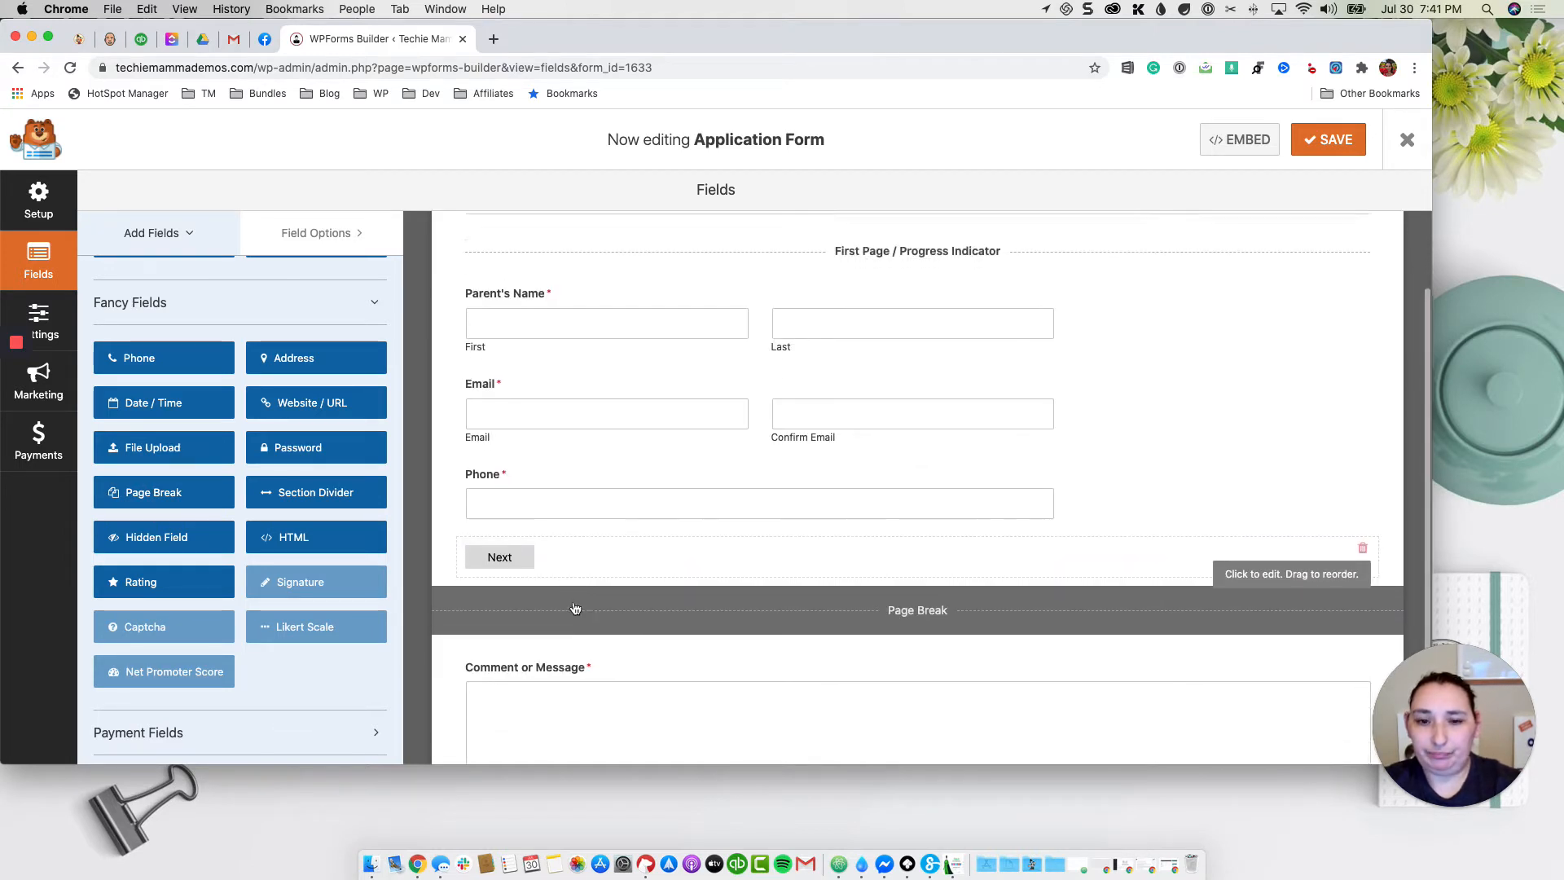
{"action": "scroll", "coordinate": [632, 578], "scroll_direction": "down", "scroll_amount": 2}
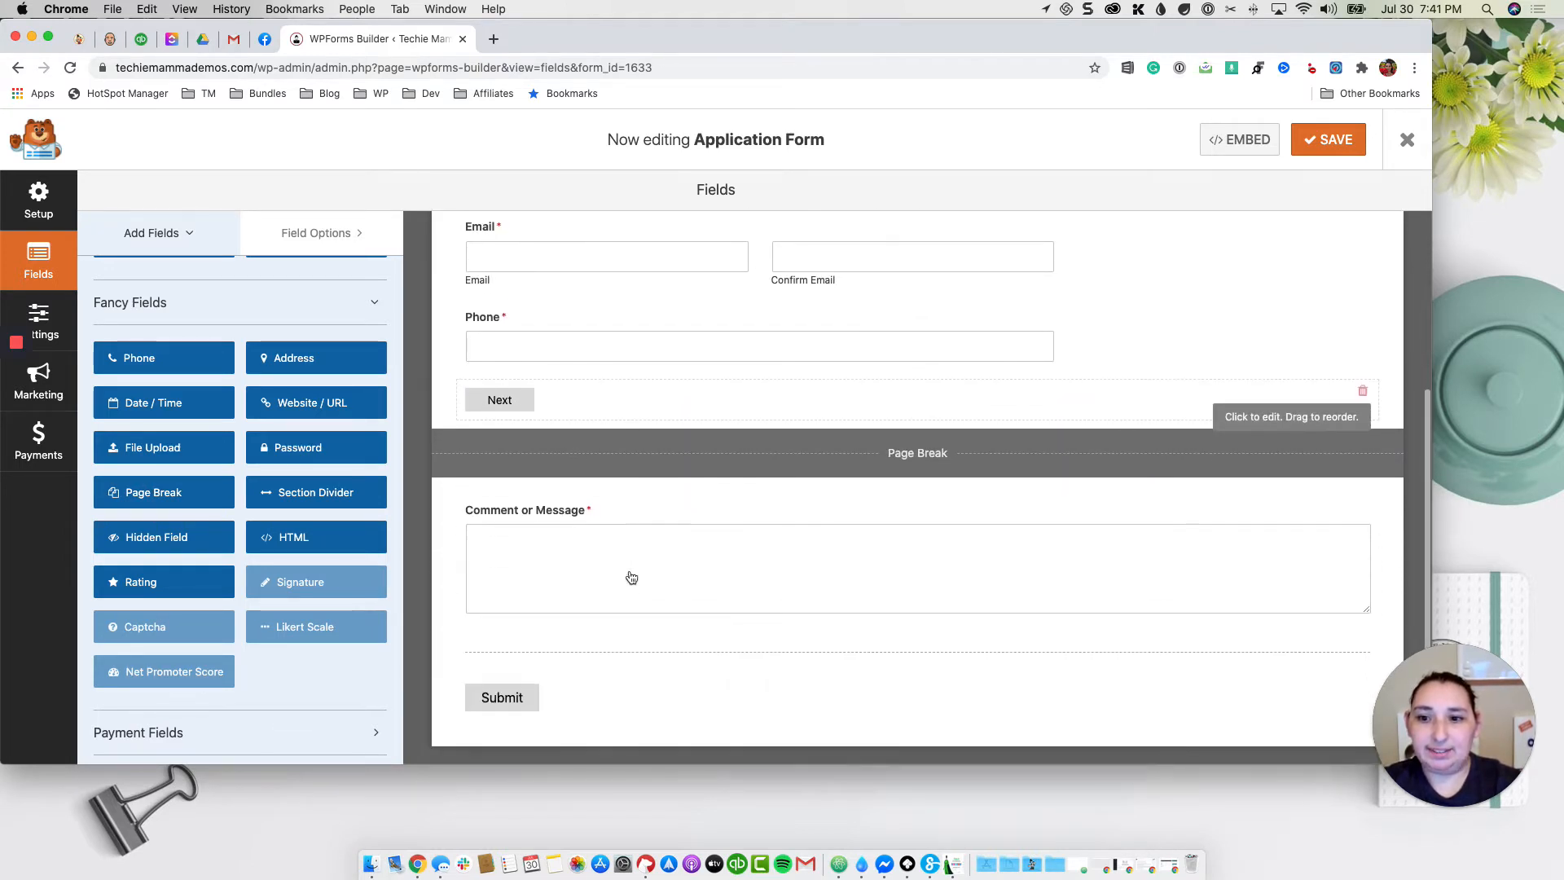
{"action": "scroll", "coordinate": [631, 578], "scroll_direction": "up", "scroll_amount": 1}
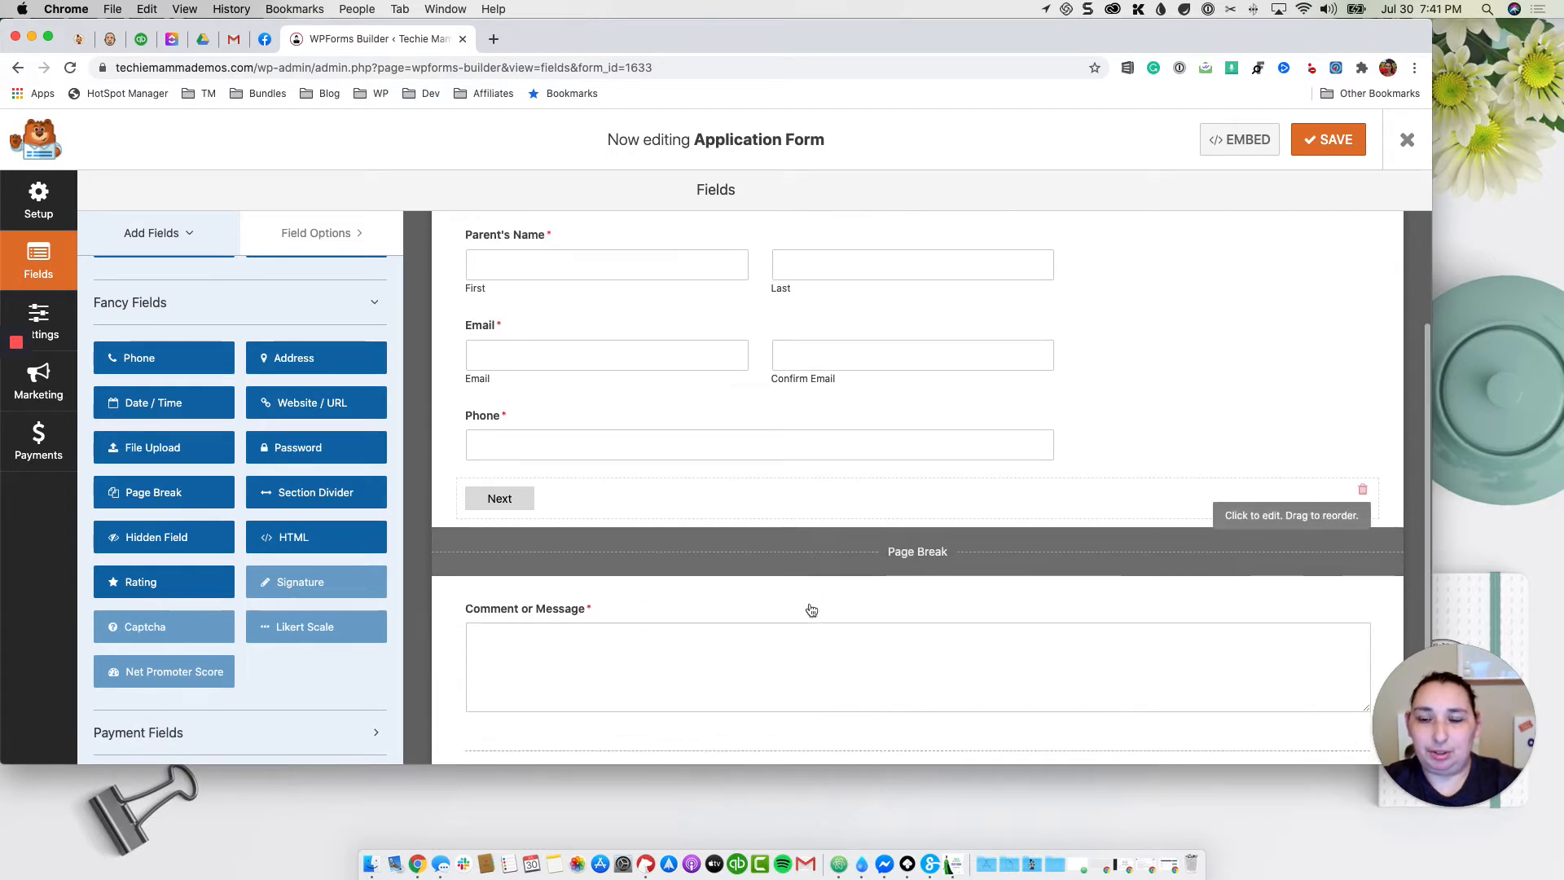
{"action": "scroll", "coordinate": [812, 610], "scroll_direction": "up", "scroll_amount": 2}
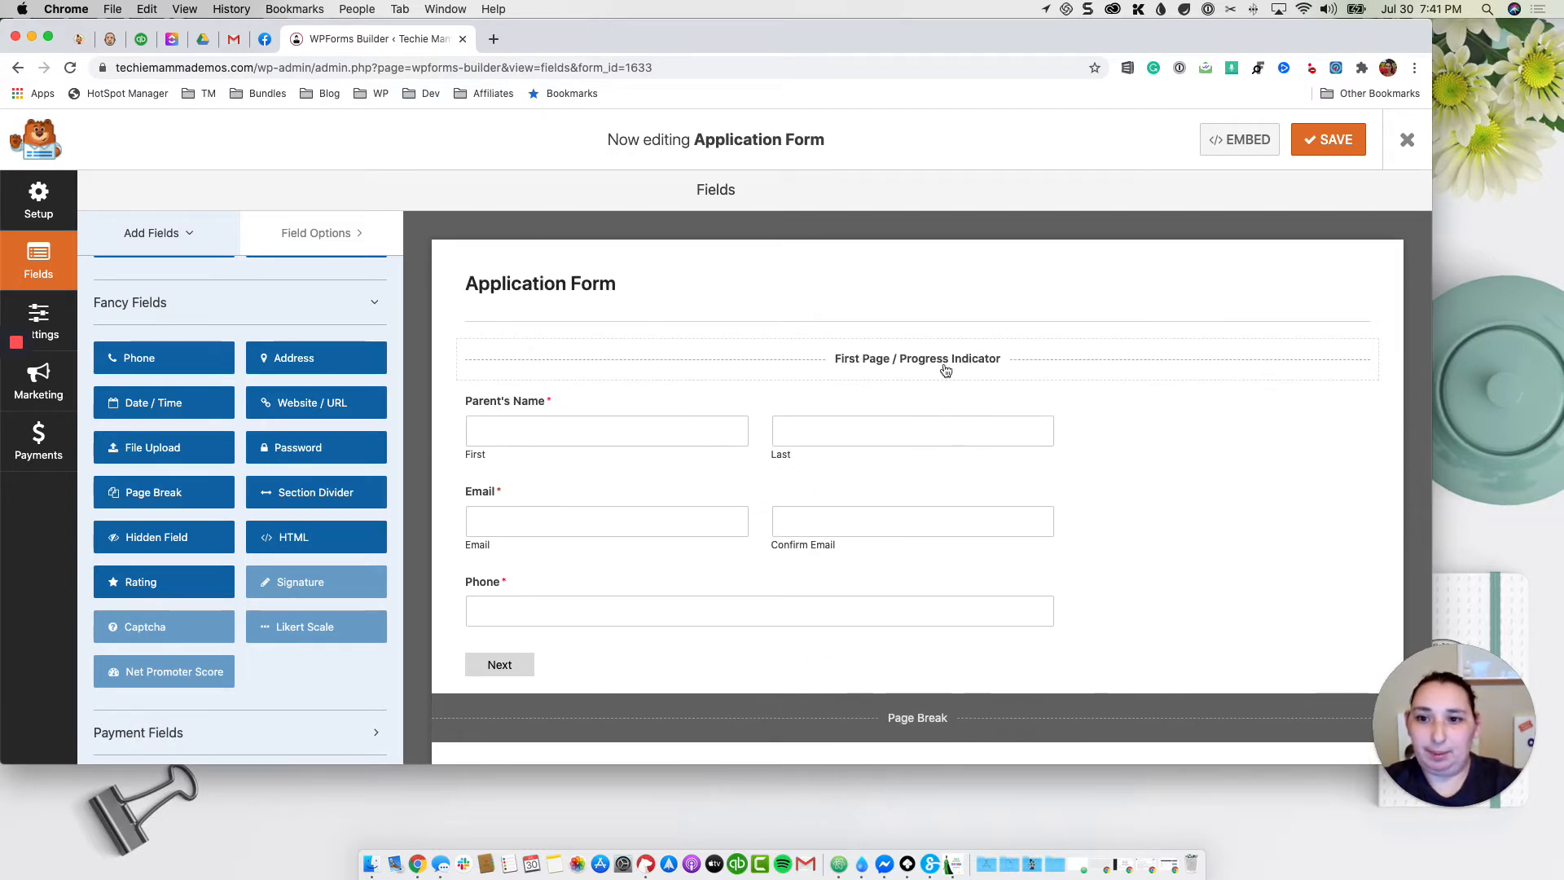
{"action": "scroll", "coordinate": [941, 374], "scroll_direction": "down", "scroll_amount": 3}
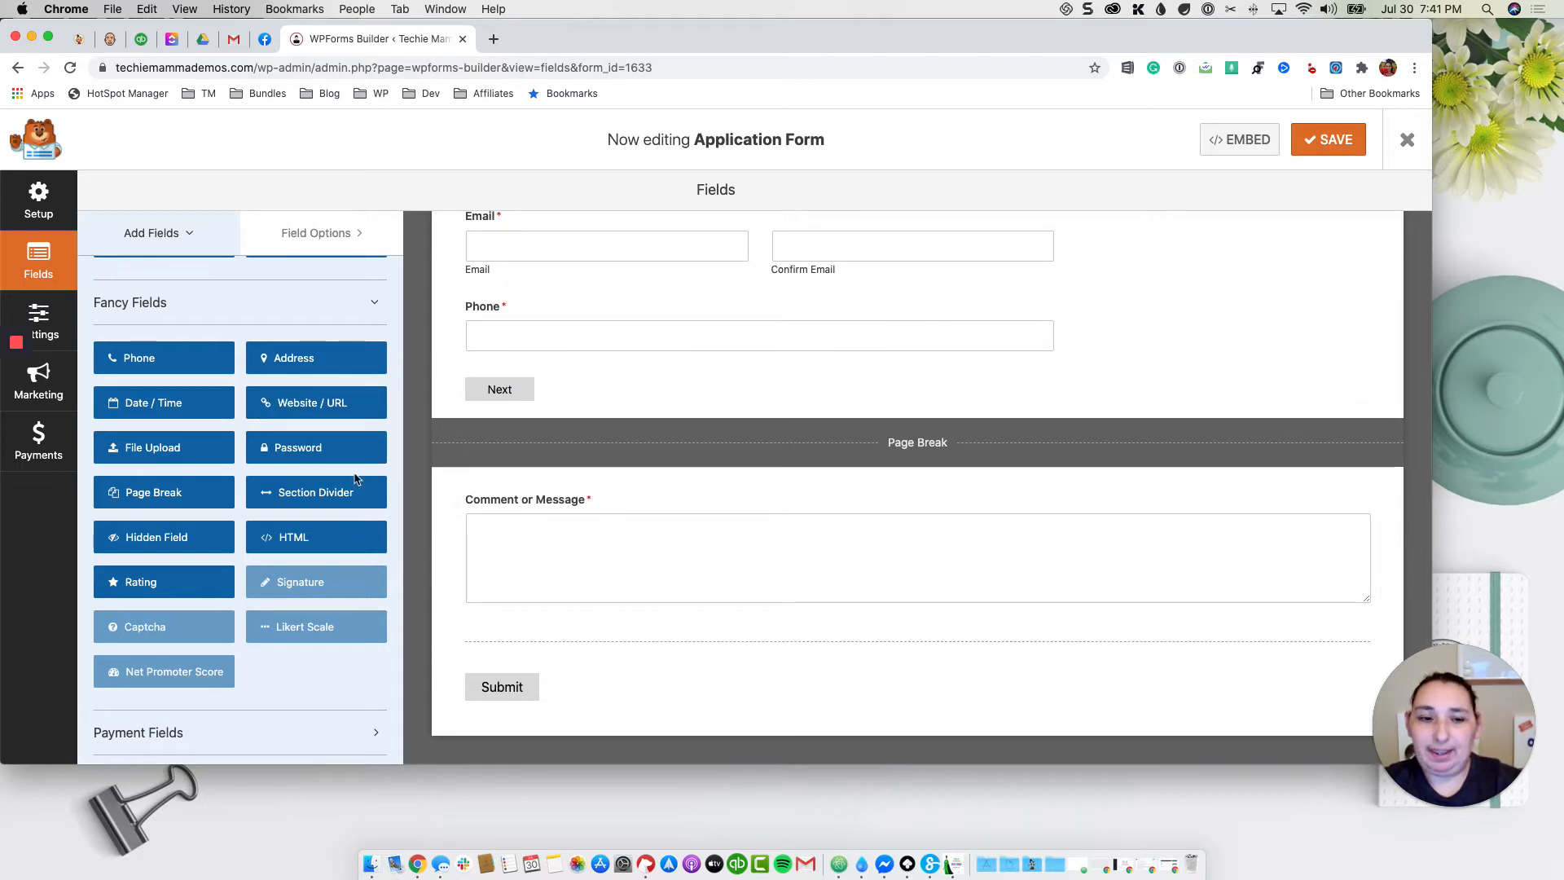
{"action": "scroll", "coordinate": [350, 483], "scroll_direction": "down", "scroll_amount": 1}
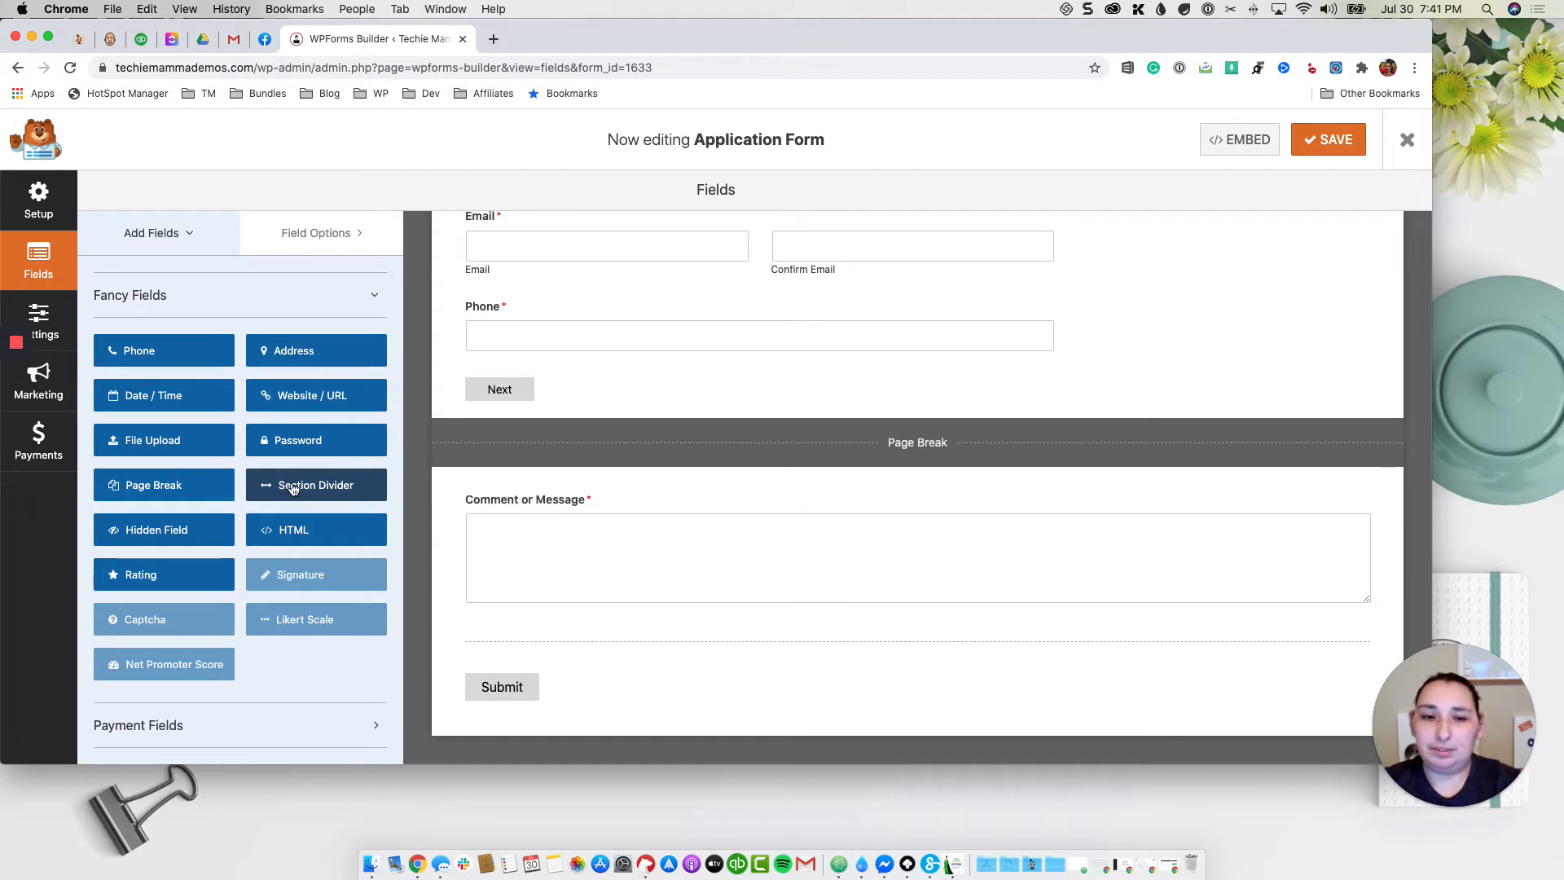
Step: Add a section divider labelled 'Child's Information' at the top of page two
{"action": "left_click_drag", "start_coordinate": [293, 488], "coordinate": [580, 482]}
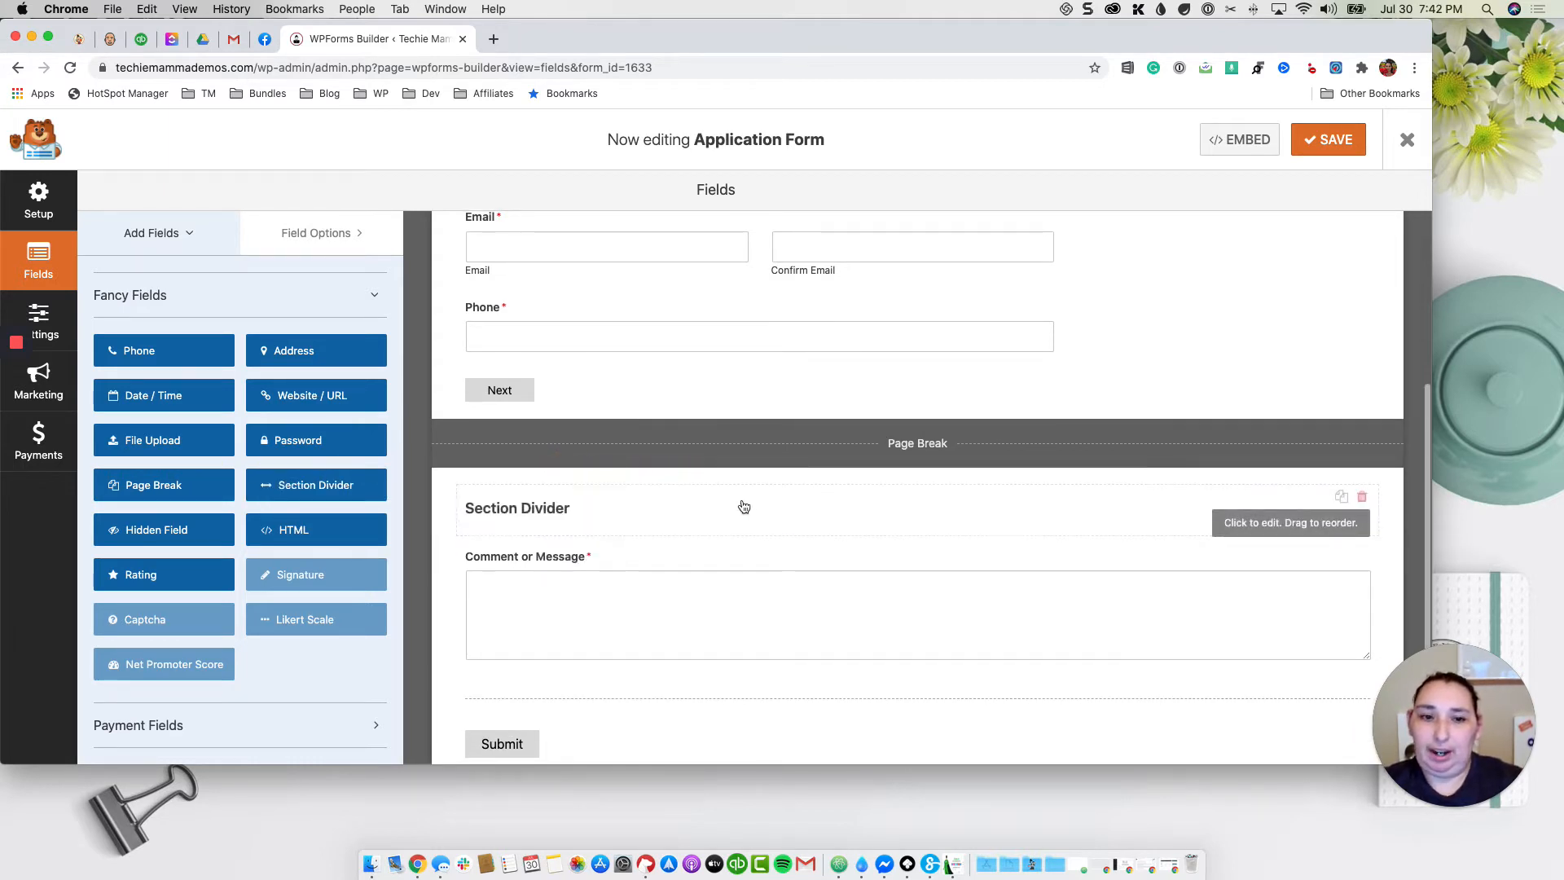
{"action": "left_click", "coordinate": [554, 509]}
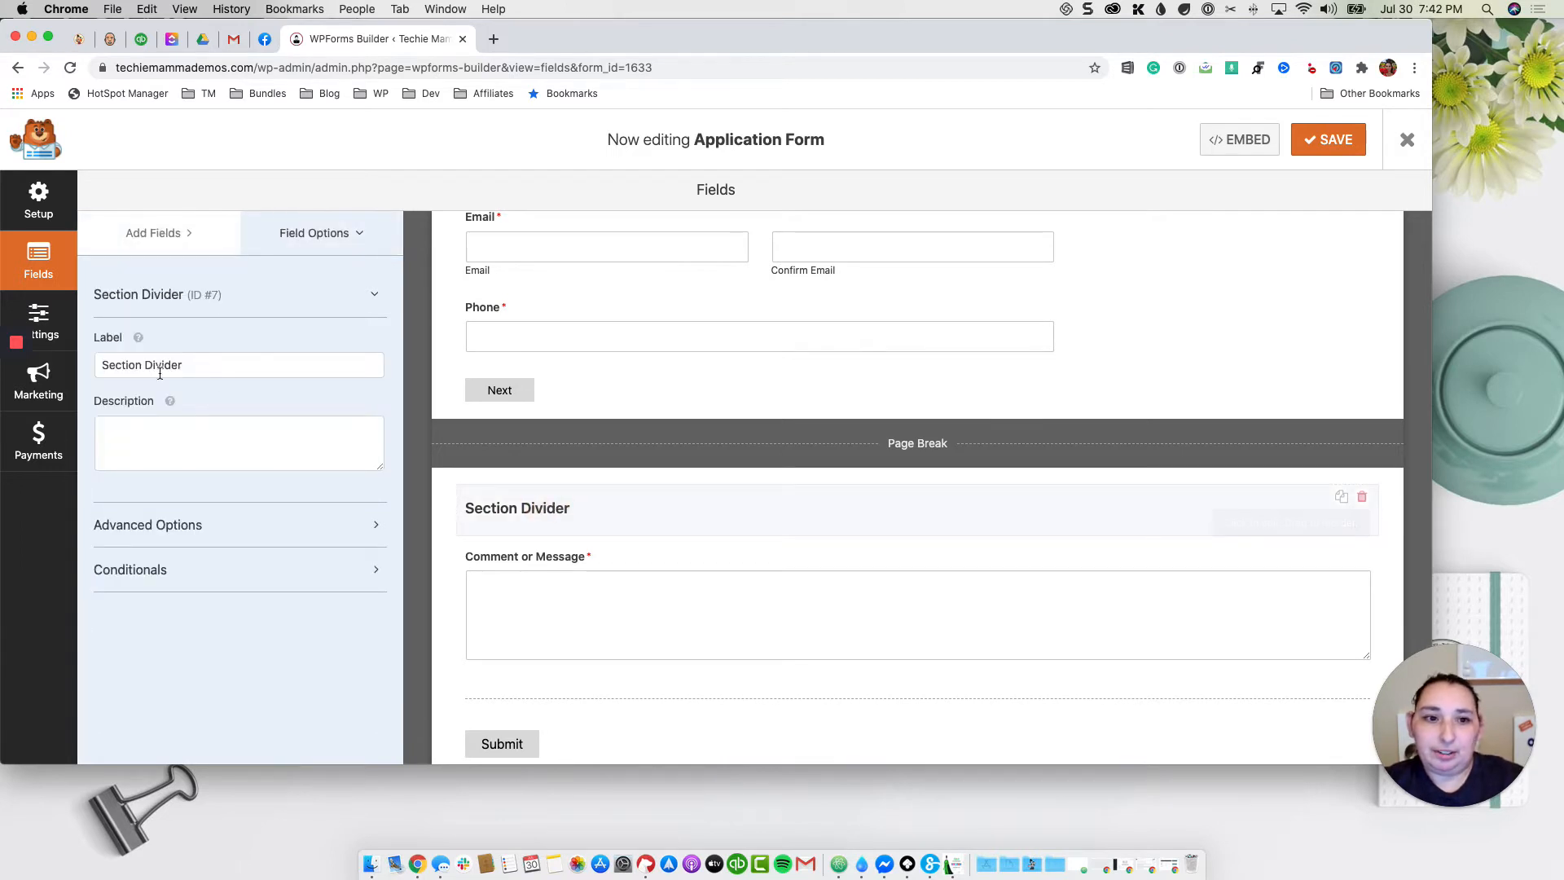
{"action": "triple_click", "coordinate": [222, 365]}
{"action": "key", "text": "BackSpace"}
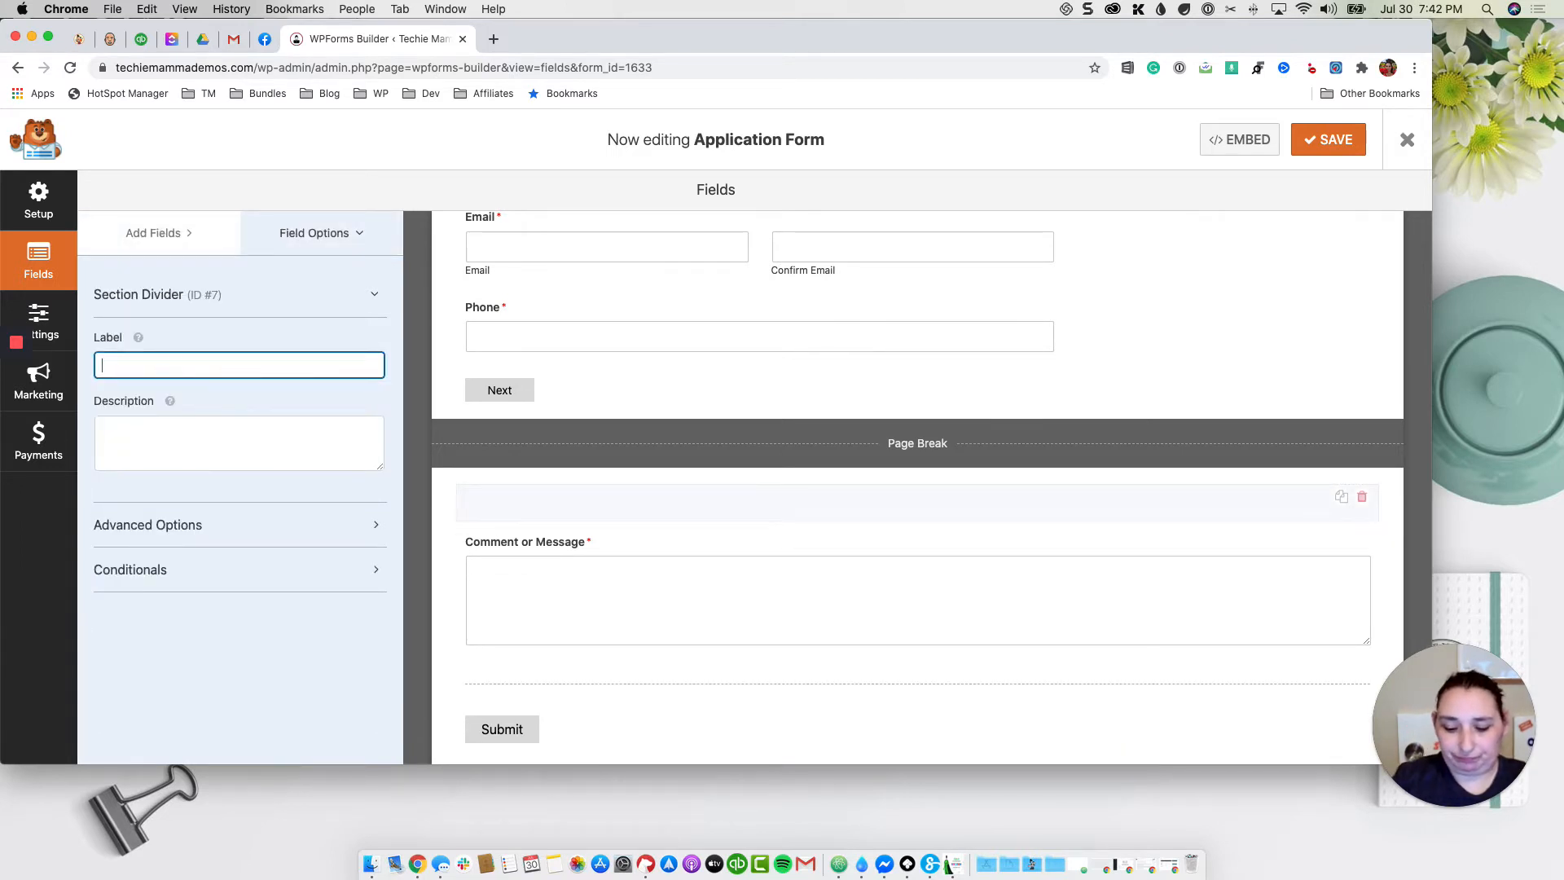
{"action": "type", "text": "Child's Information"}
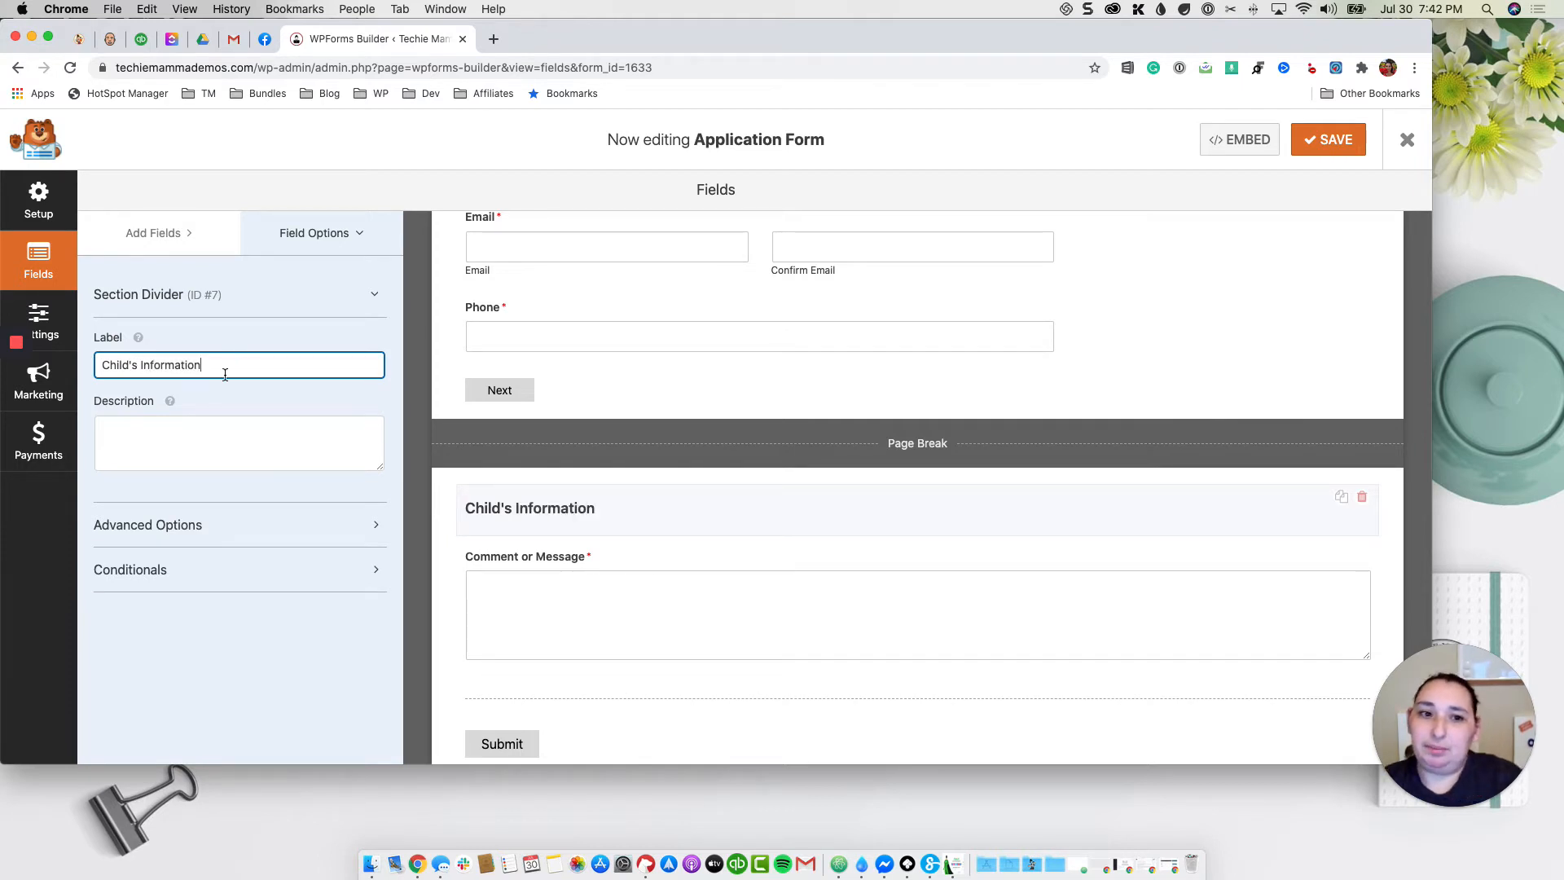
{"action": "left_click", "coordinate": [161, 234]}
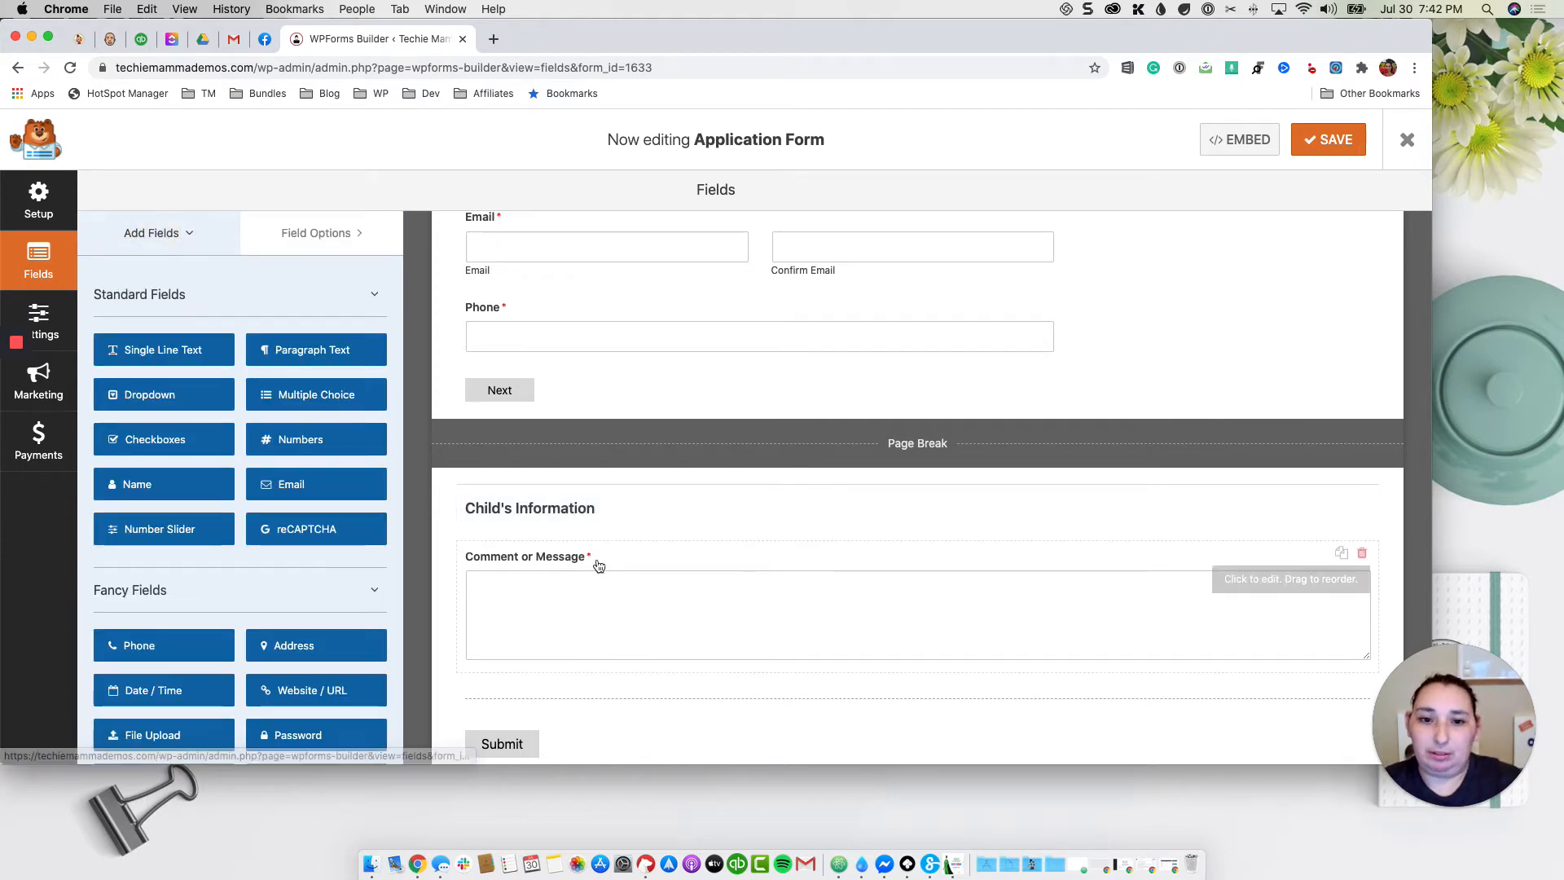
{"action": "scroll", "coordinate": [590, 558], "scroll_direction": "down", "scroll_amount": 1}
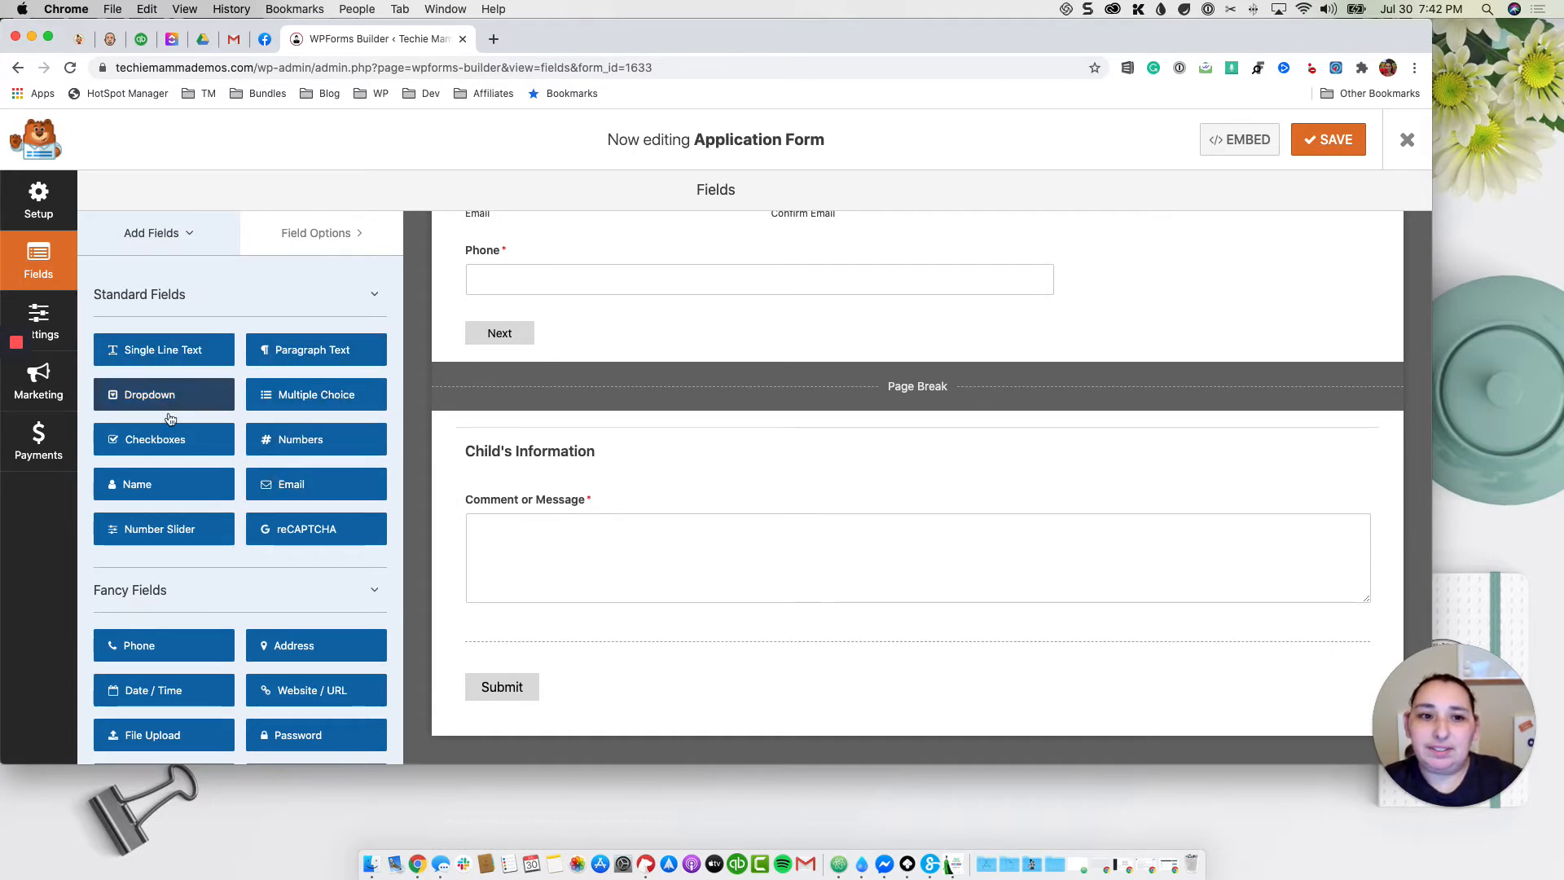
Step: Add a Name field labelled 'Child's Name' under the Child's Information section
{"action": "left_click_drag", "start_coordinate": [159, 484], "coordinate": [541, 491]}
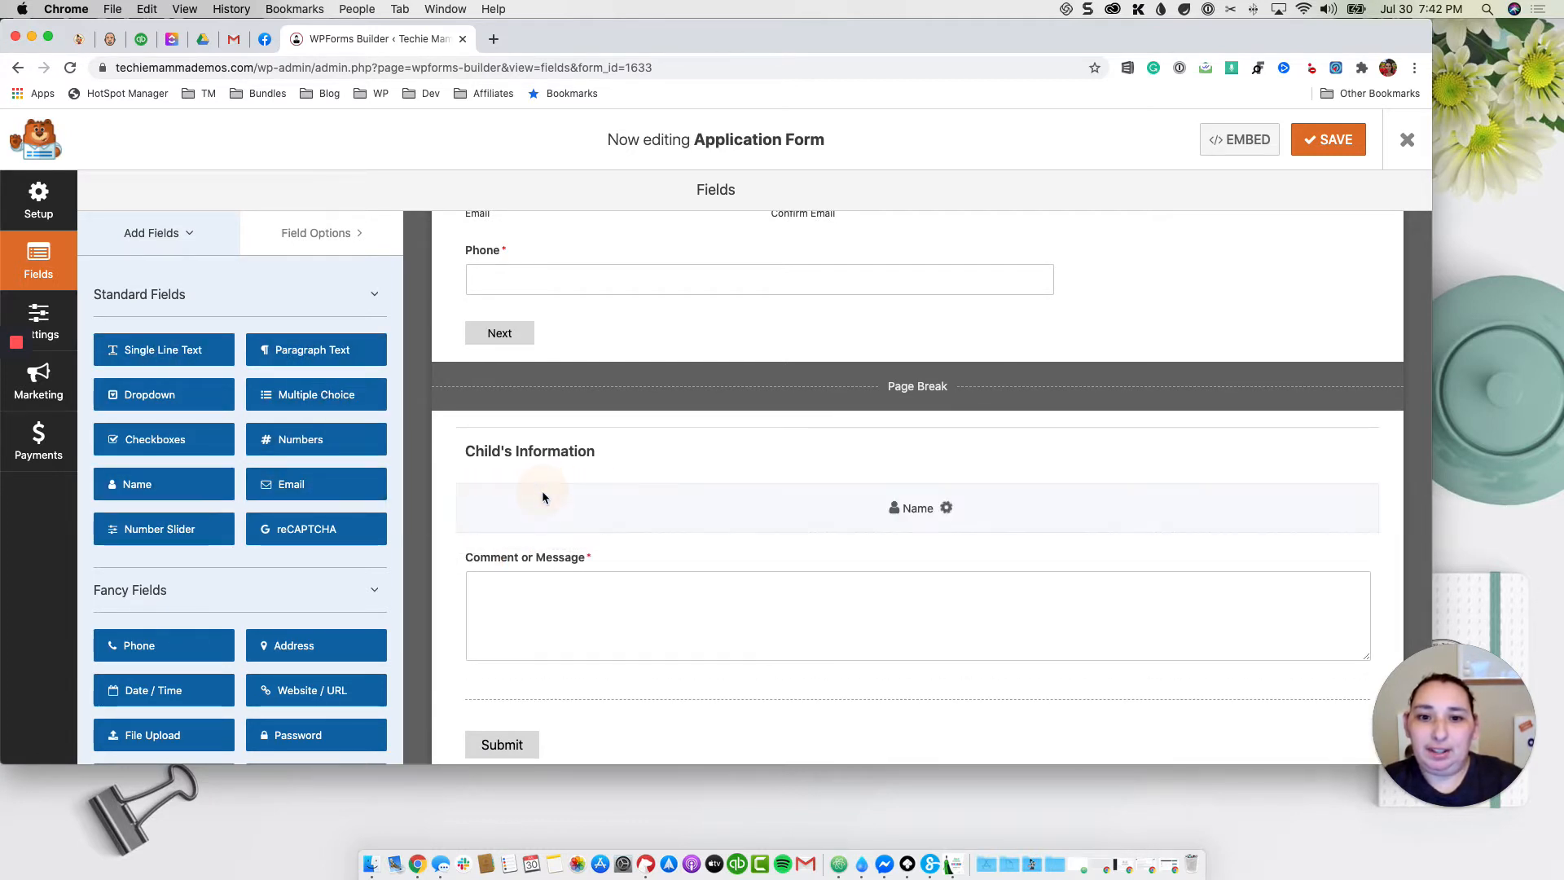
{"action": "left_click", "coordinate": [537, 505]}
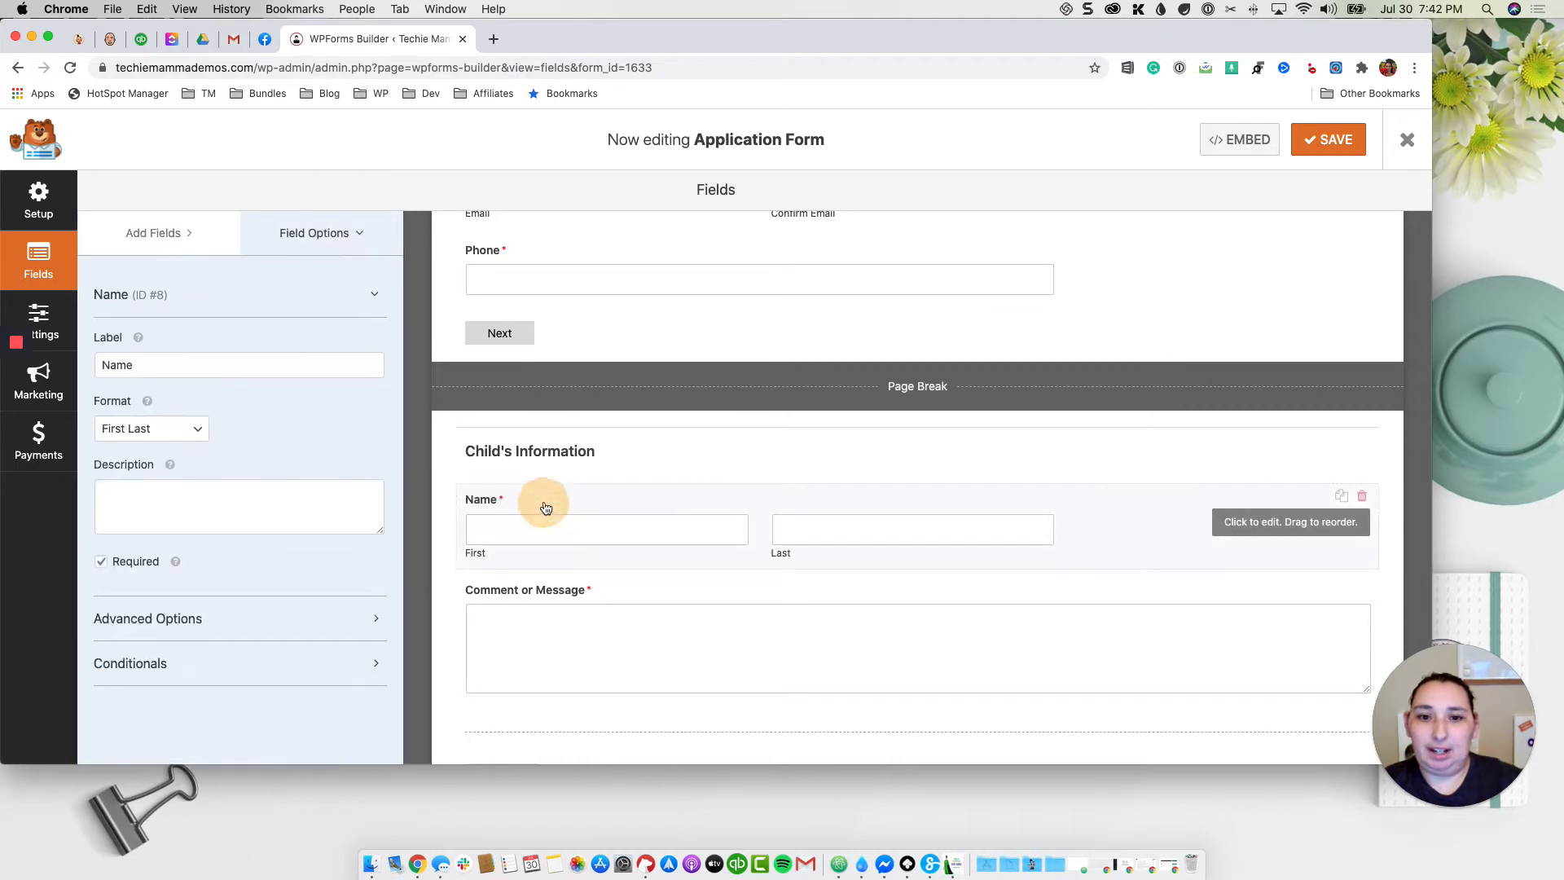
{"action": "left_click", "coordinate": [179, 368]}
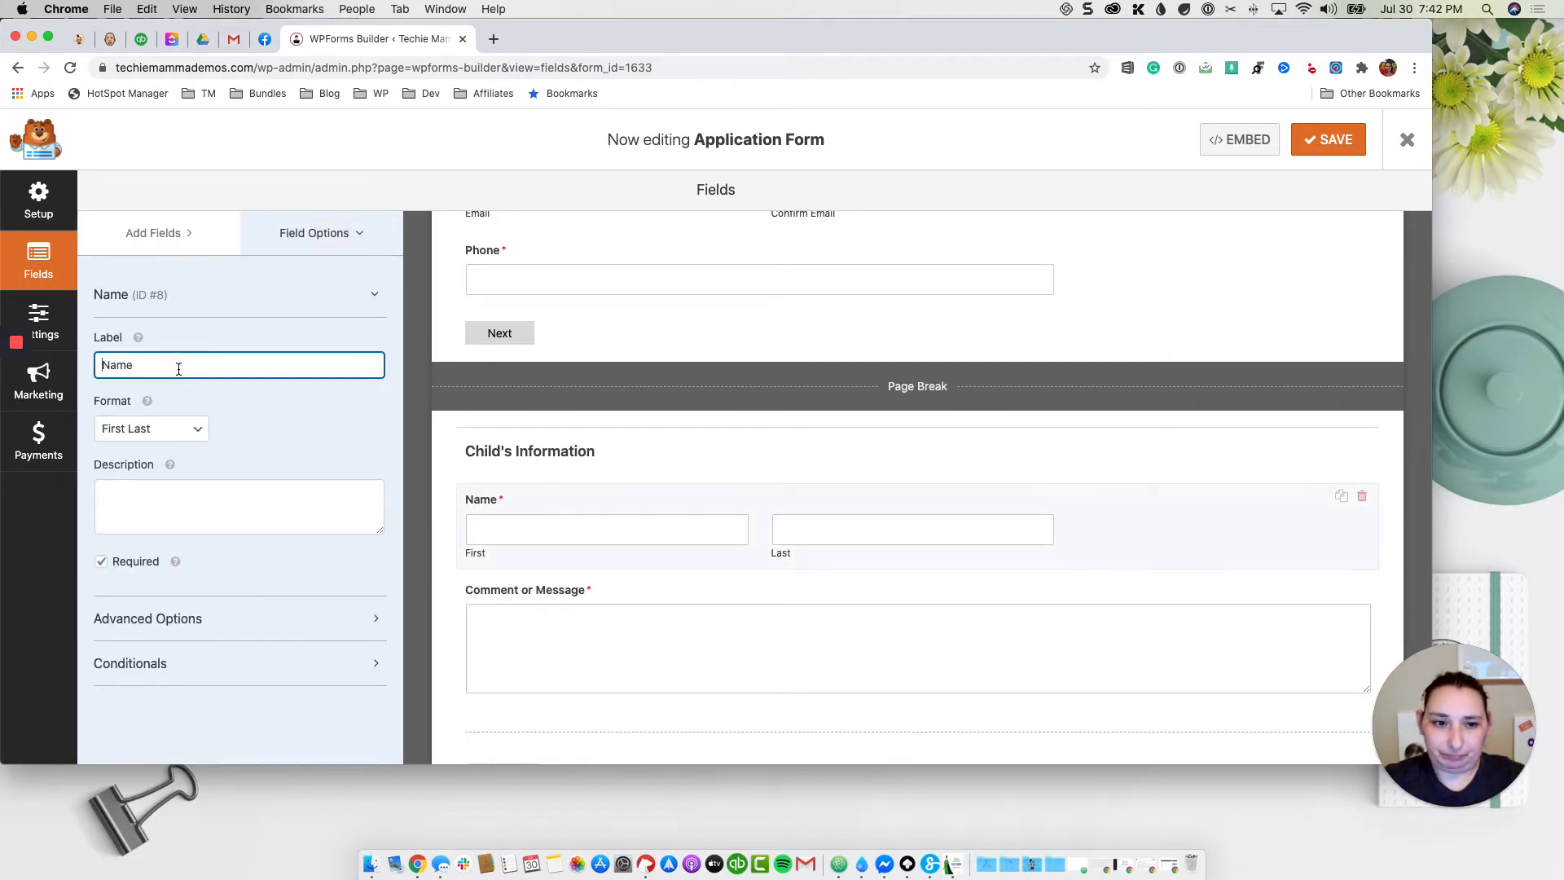
{"action": "type", "text": "Child"}
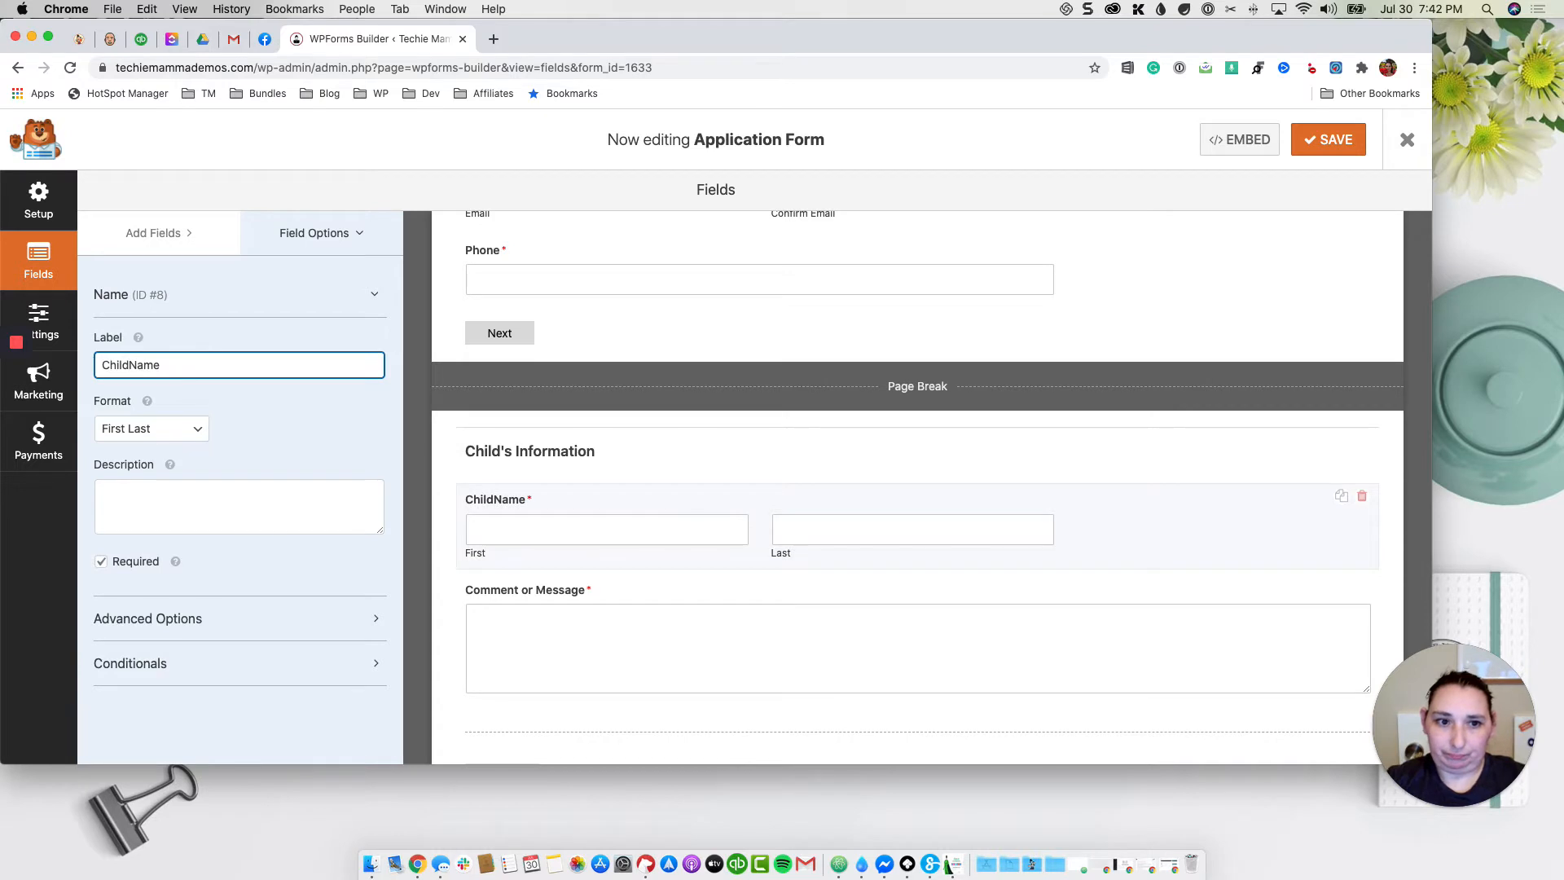
{"action": "type", "text": "'s"}
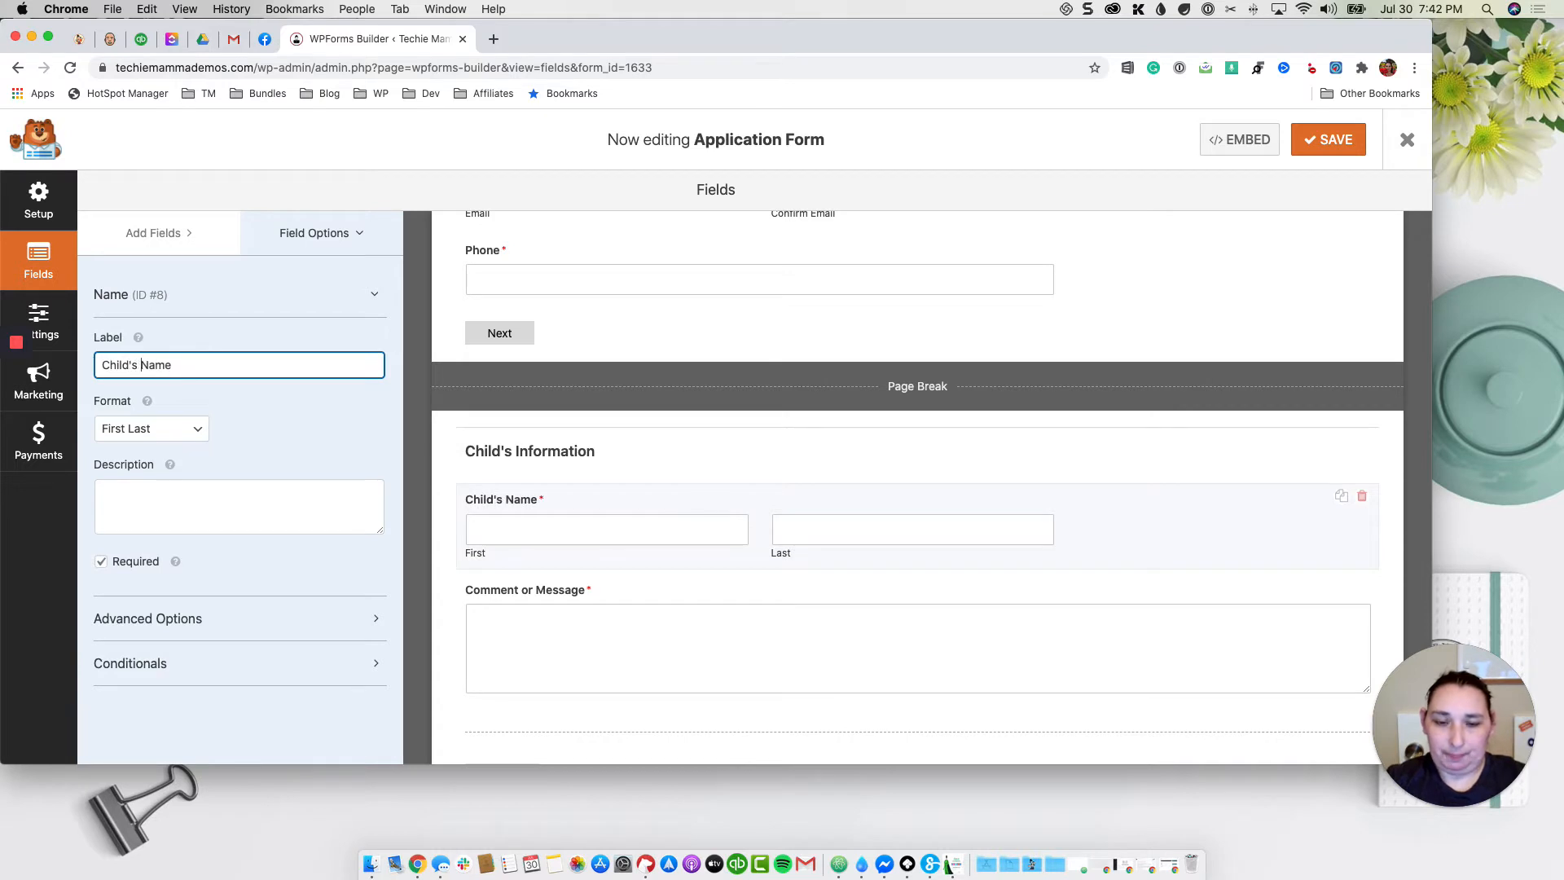
{"action": "left_click", "coordinate": [155, 233]}
{"action": "scroll", "coordinate": [326, 560], "scroll_direction": "down", "scroll_amount": 4}
{"action": "scroll", "coordinate": [329, 568], "scroll_direction": "down", "scroll_amount": 1}
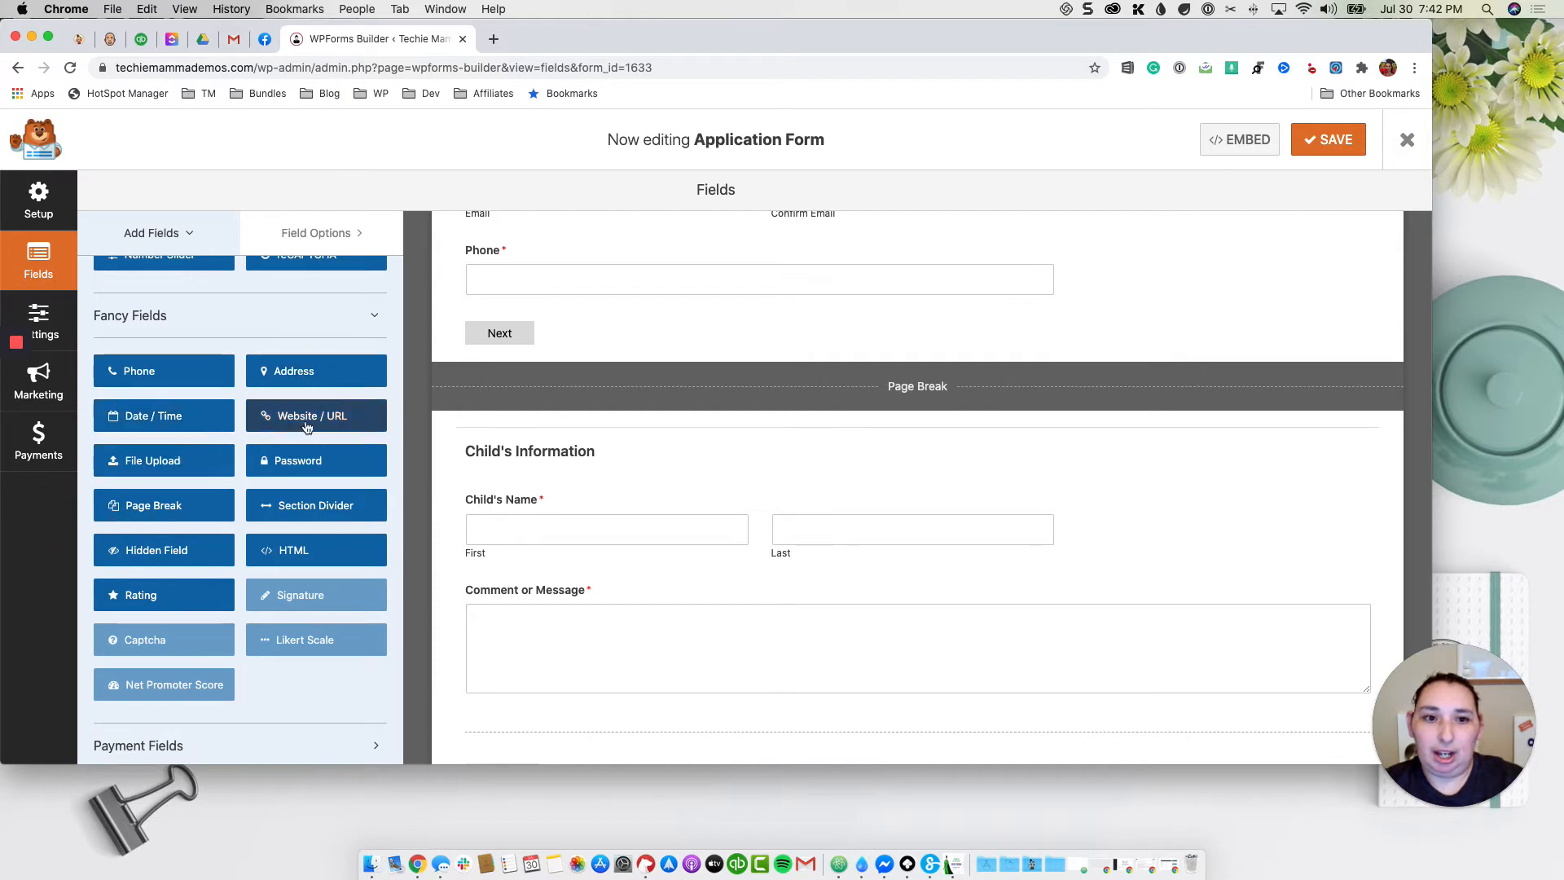
{"action": "scroll", "coordinate": [306, 439], "scroll_direction": "up", "scroll_amount": 4}
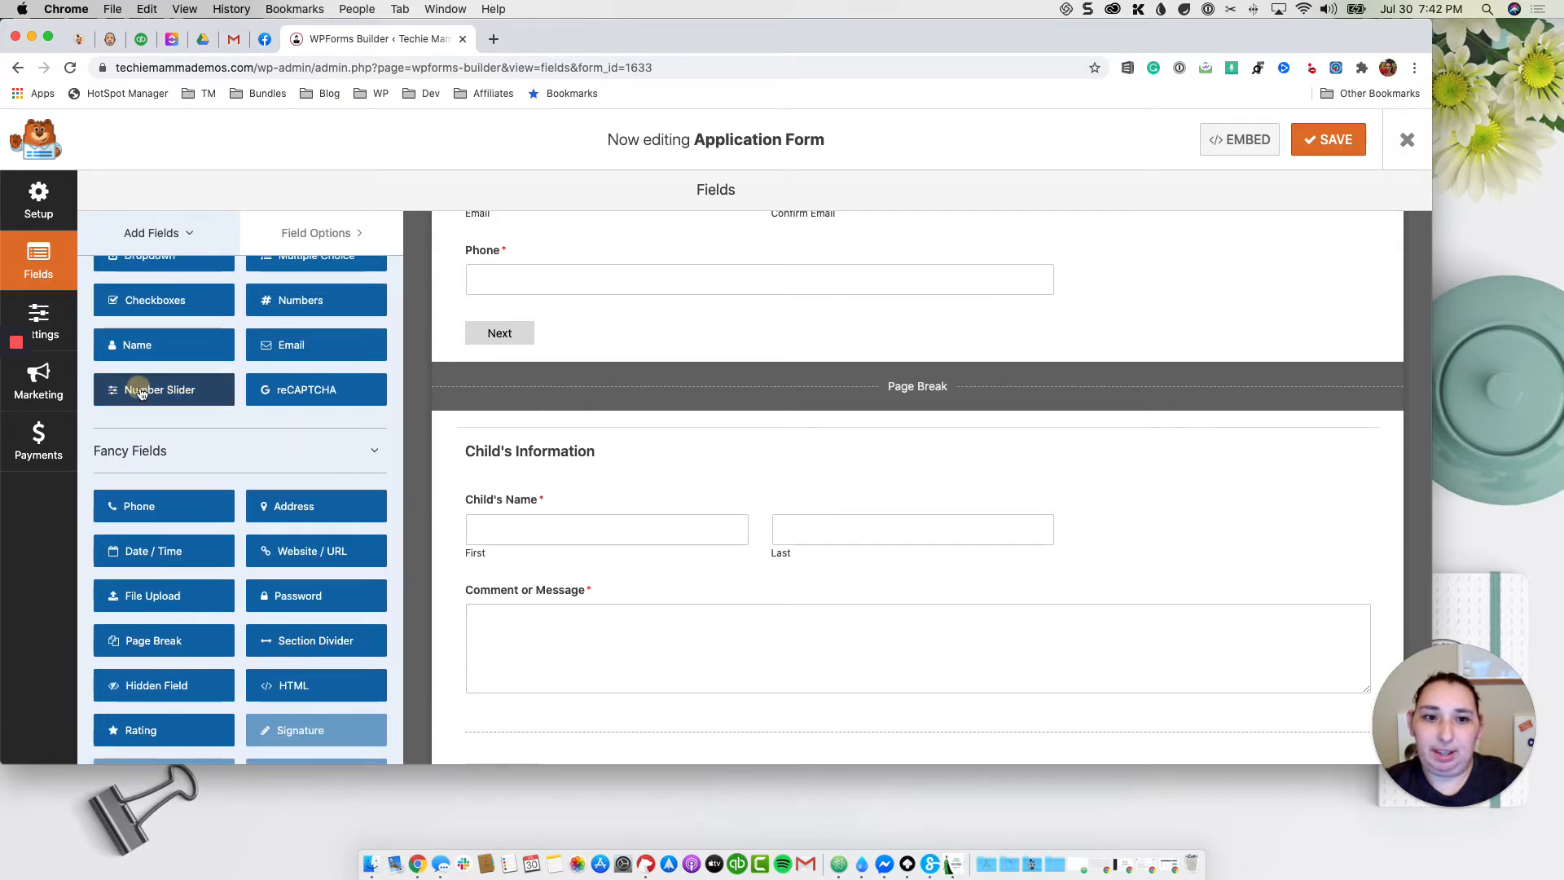
Step: Add a 'Child's Age' number slider ranging 1 to 6 below Child's Name
{"action": "left_click_drag", "start_coordinate": [141, 393], "coordinate": [577, 592]}
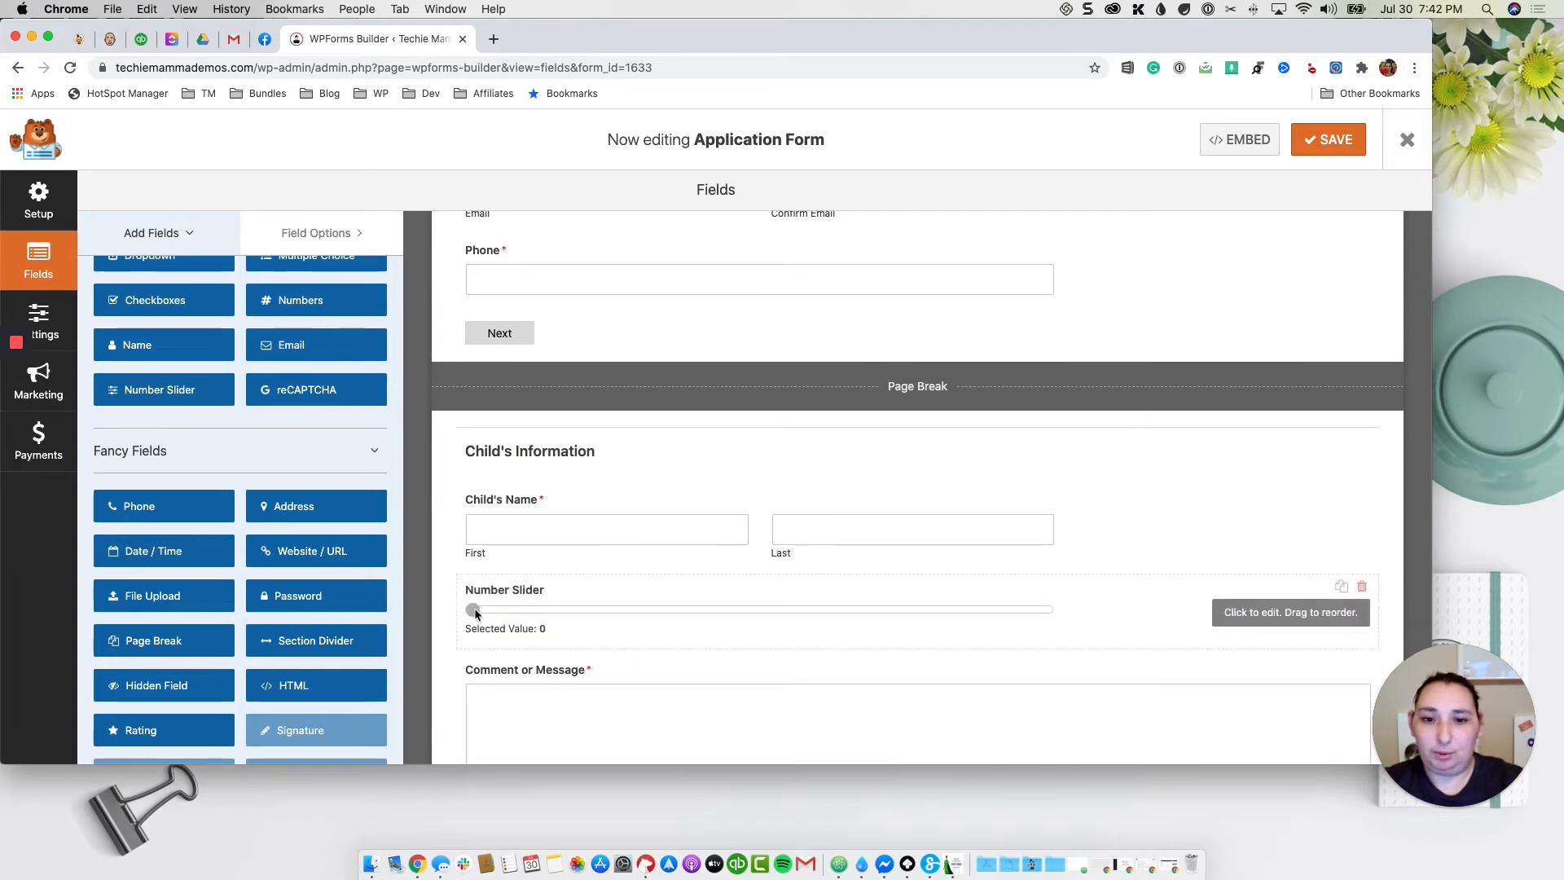
{"action": "left_click", "coordinate": [650, 616]}
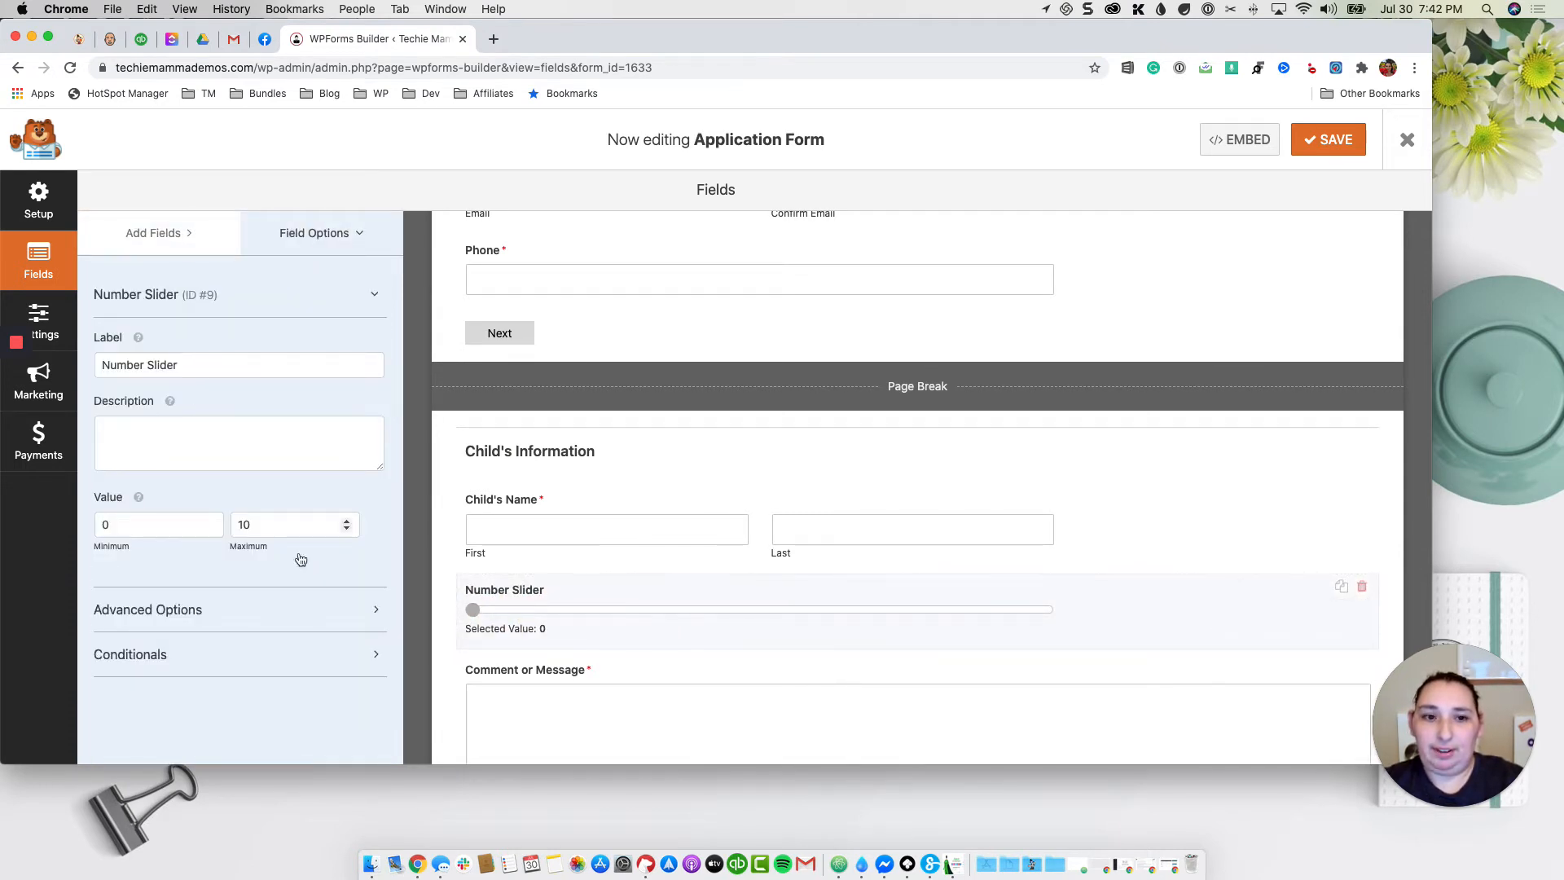
{"action": "double_click", "coordinate": [272, 525]}
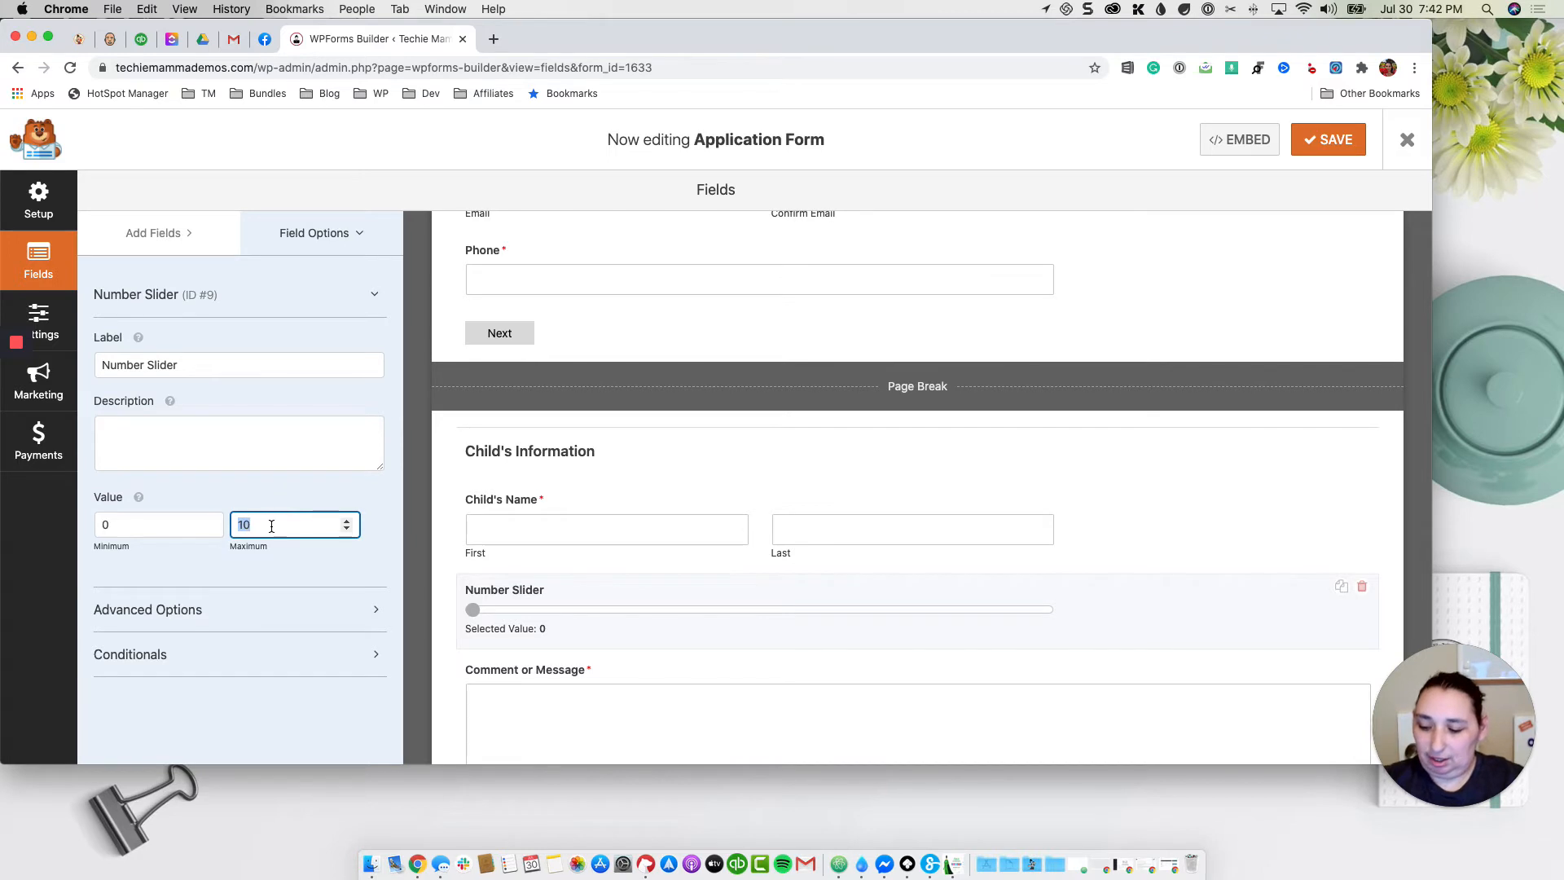
{"action": "left_click", "coordinate": [187, 528]}
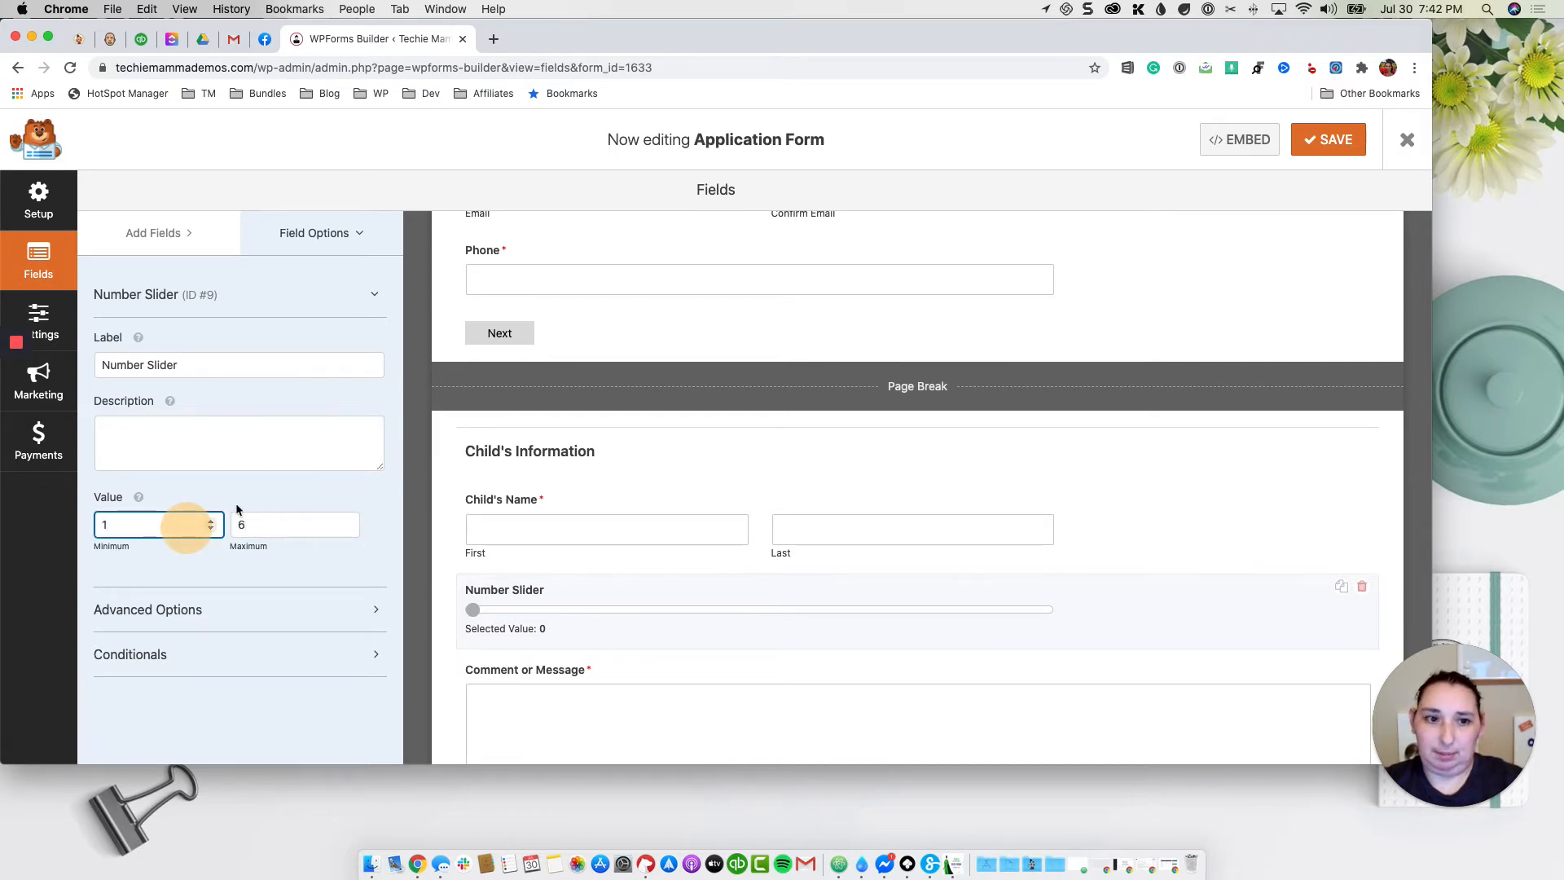
{"action": "triple_click", "coordinate": [238, 364]}
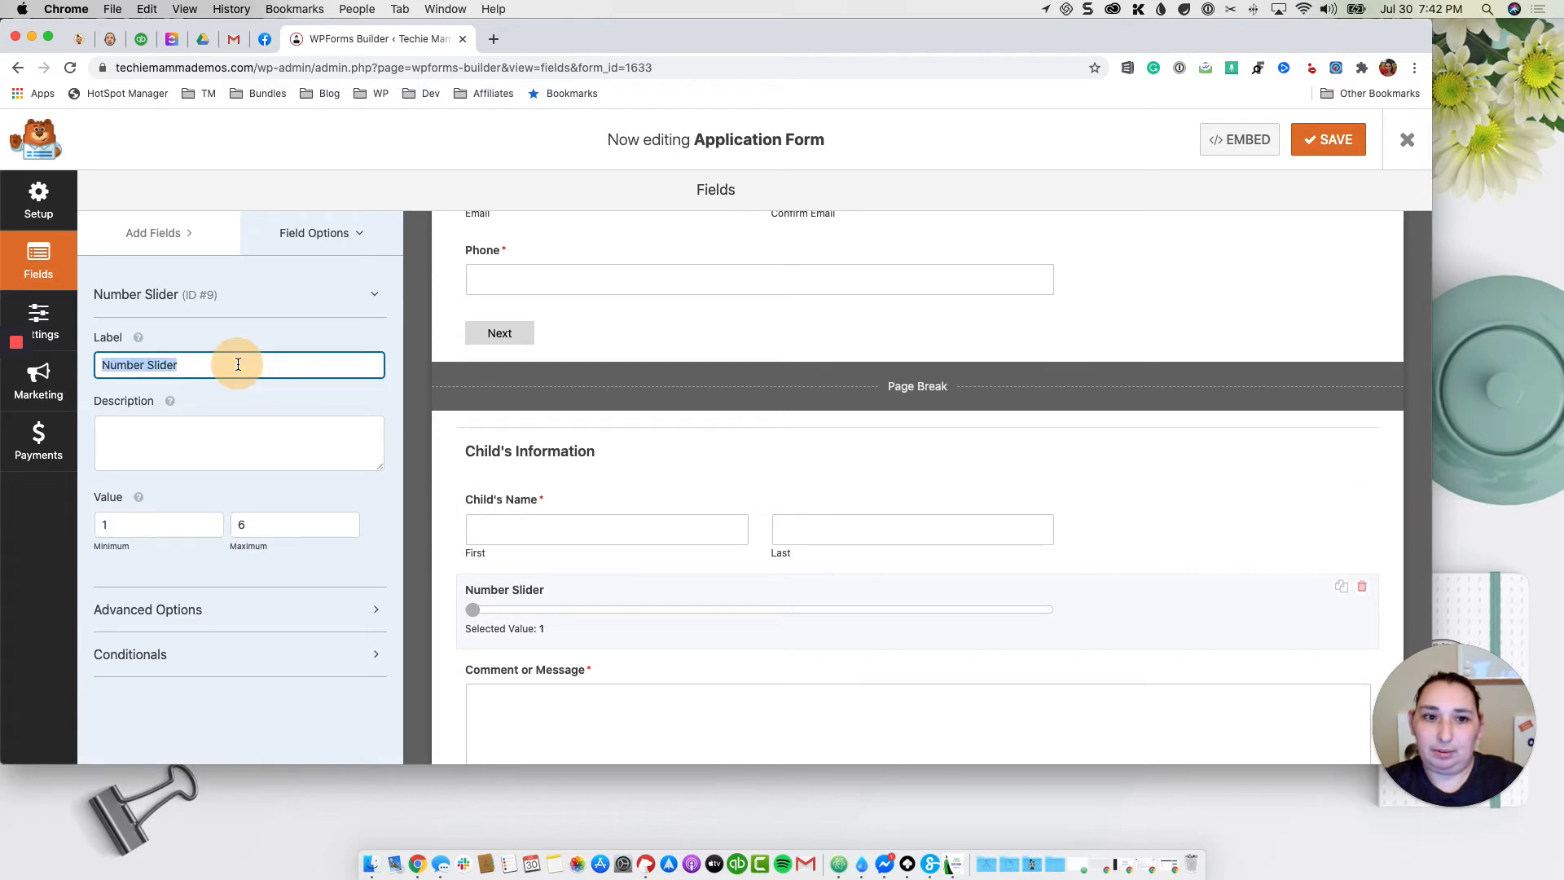
{"action": "type", "text": "Child's Age"}
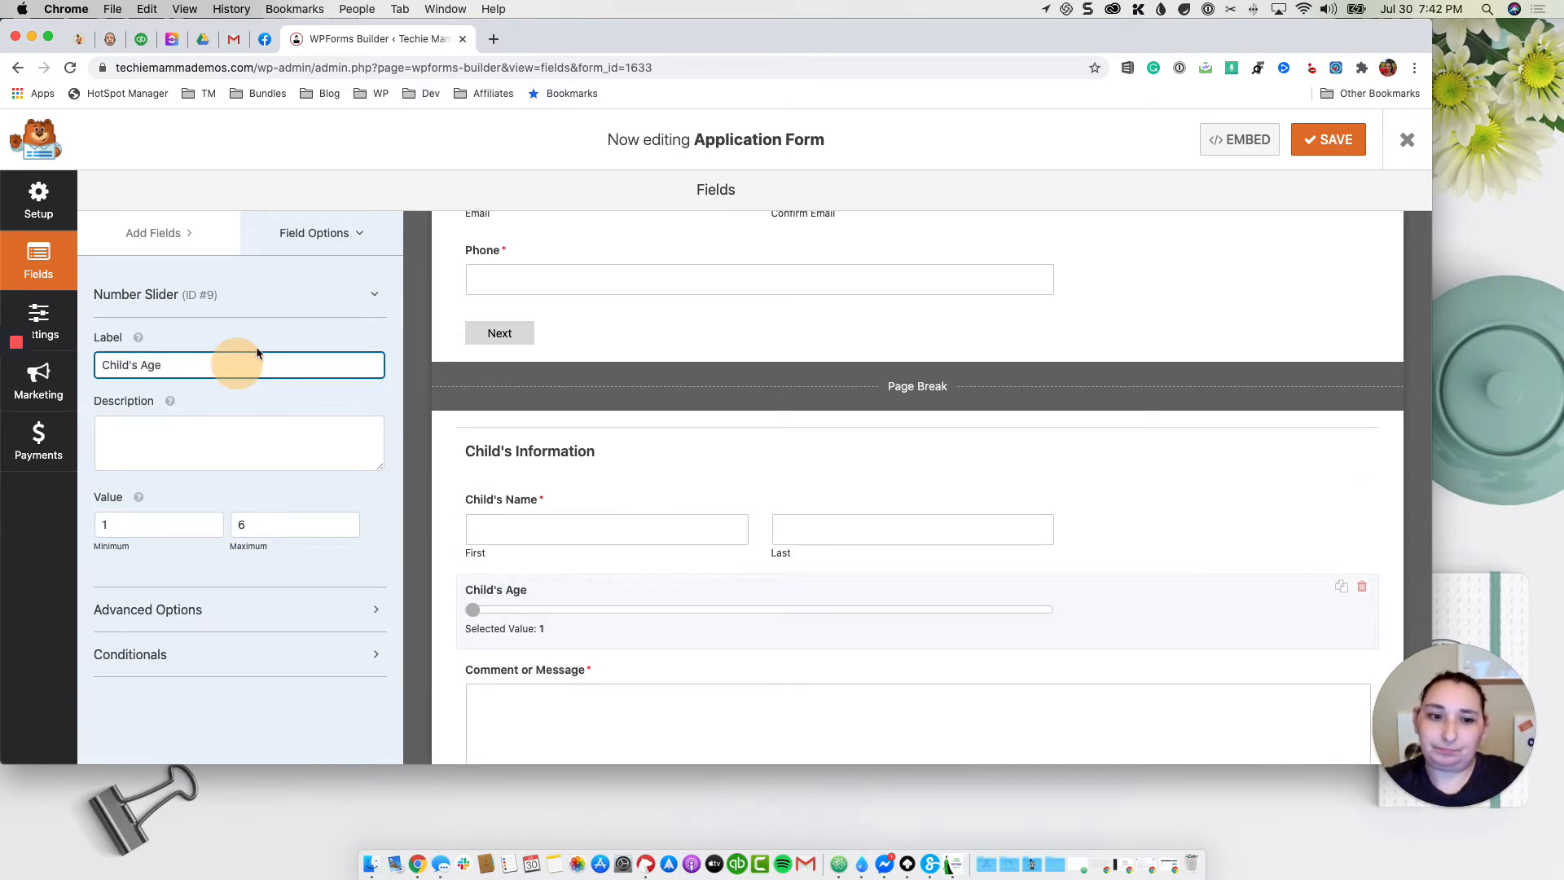
{"action": "left_click", "coordinate": [151, 233]}
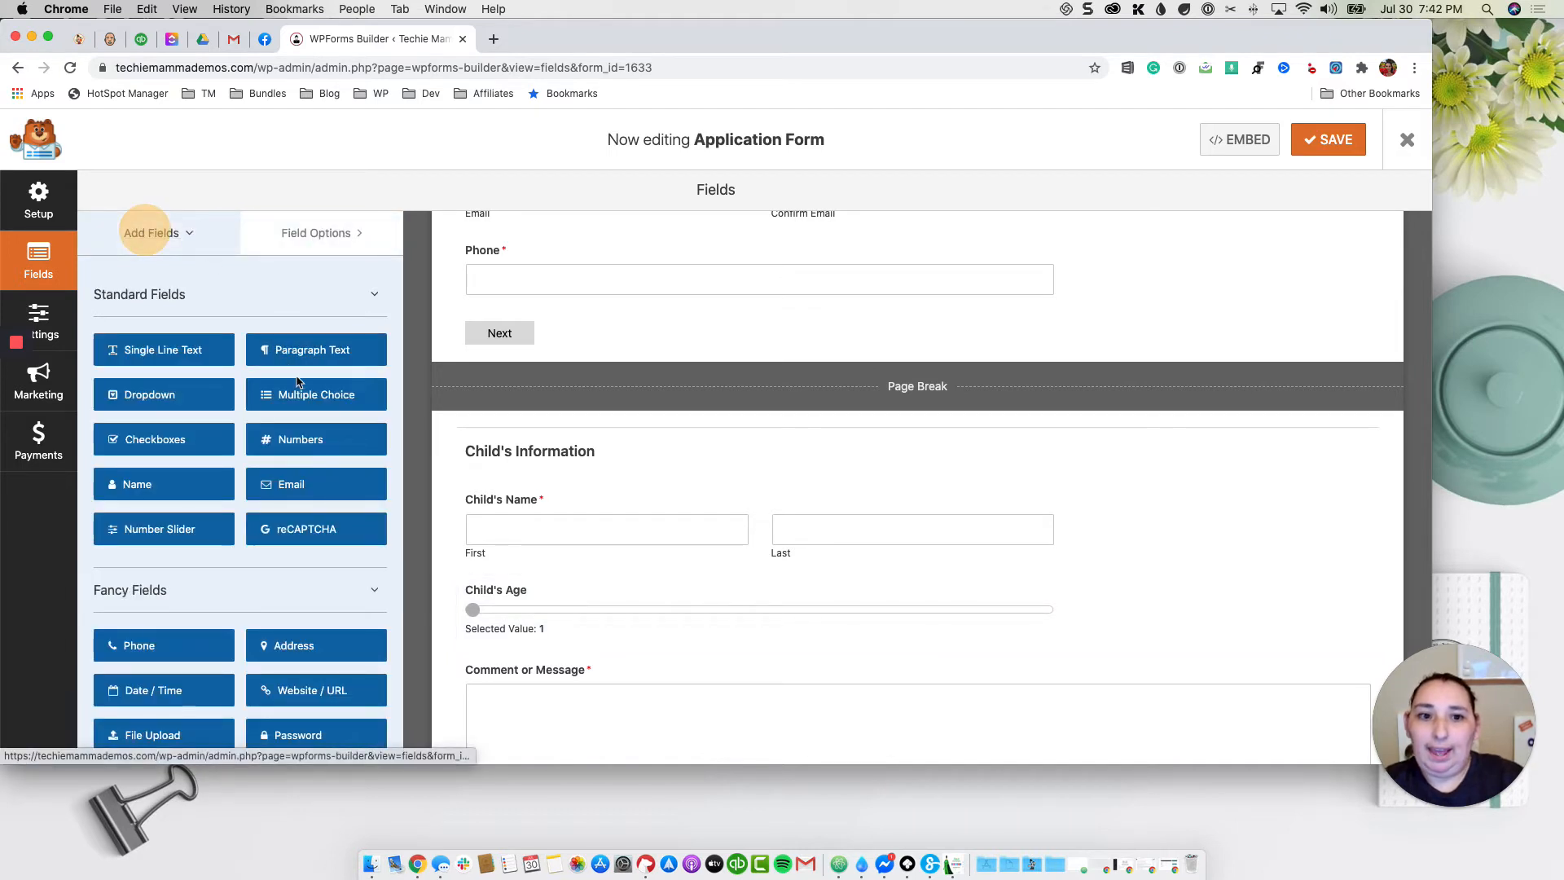
{"action": "scroll", "coordinate": [318, 389], "scroll_direction": "down", "scroll_amount": 5}
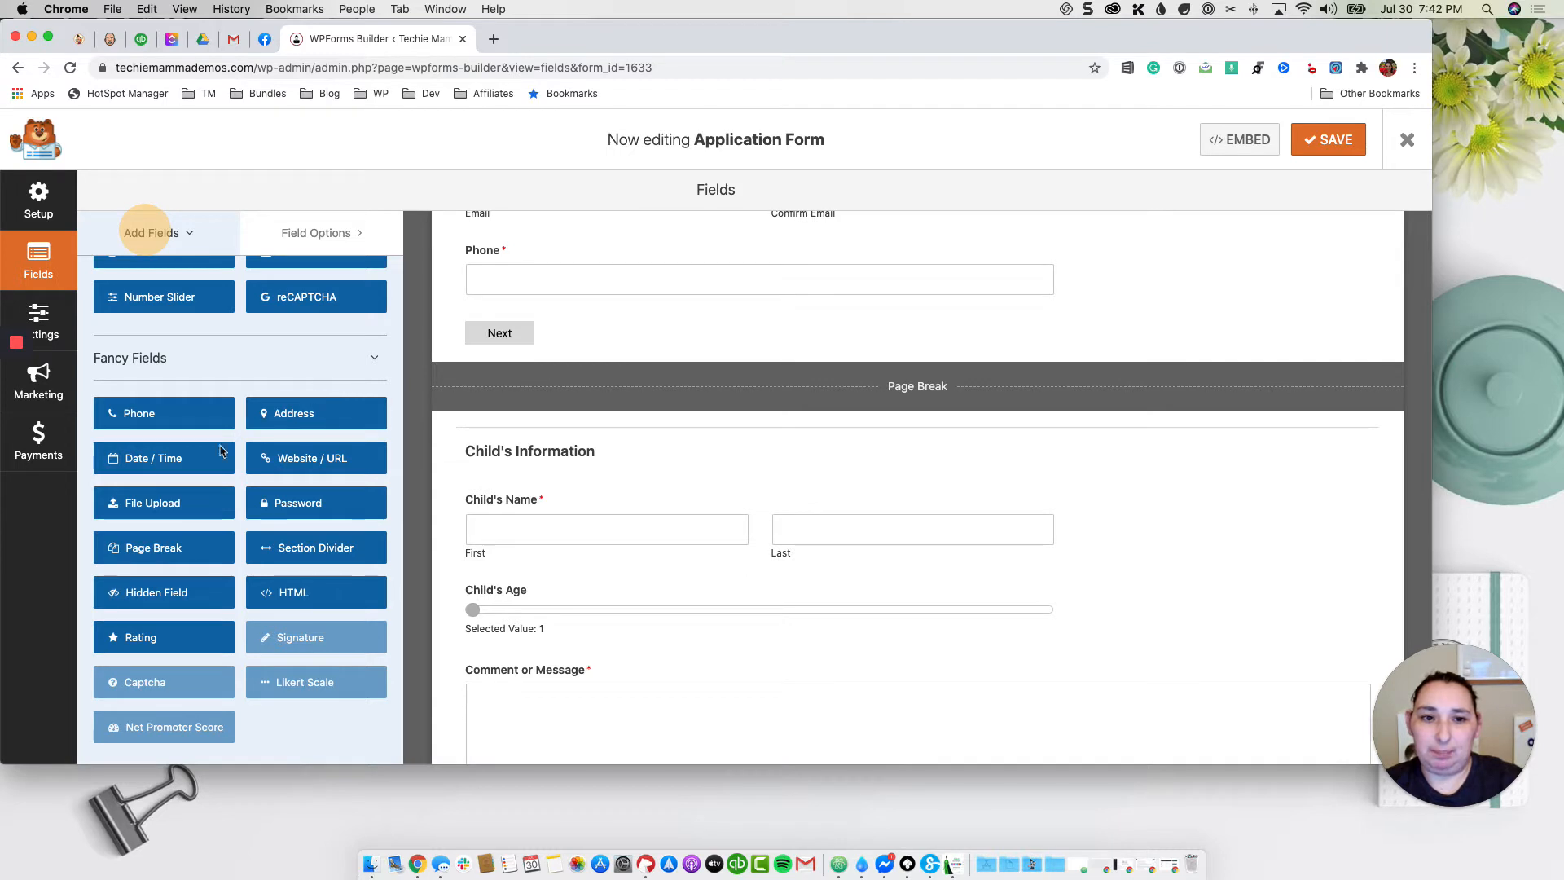
Step: Add a Date / Time field below Child's Age and relabel it Child's Birthdate
{"action": "left_click_drag", "start_coordinate": [167, 459], "coordinate": [535, 652]}
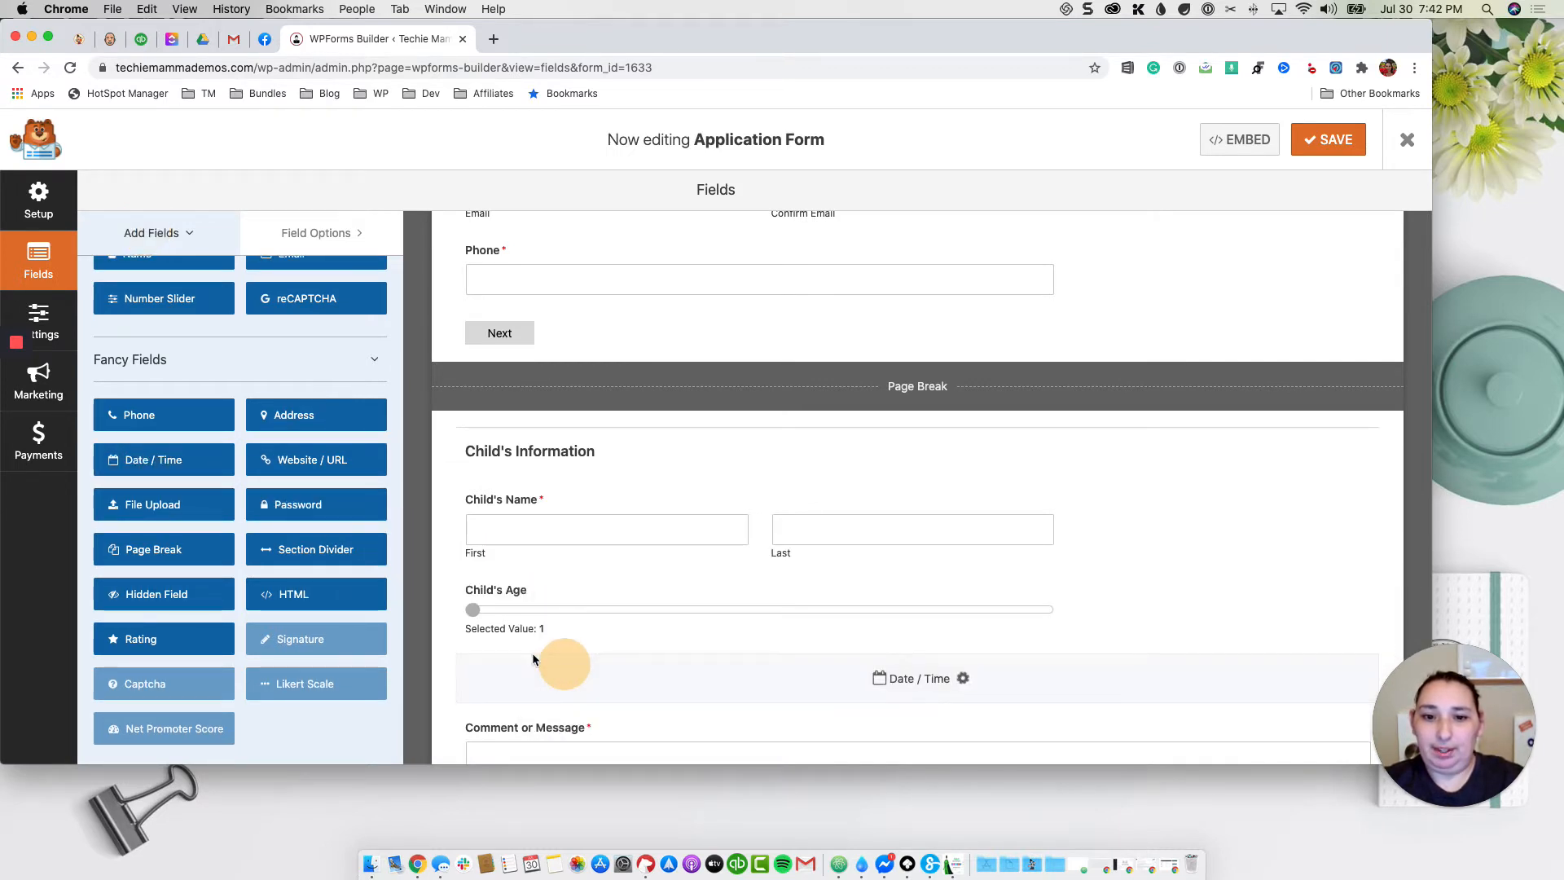
{"action": "scroll", "coordinate": [554, 643], "scroll_direction": "down", "scroll_amount": 2}
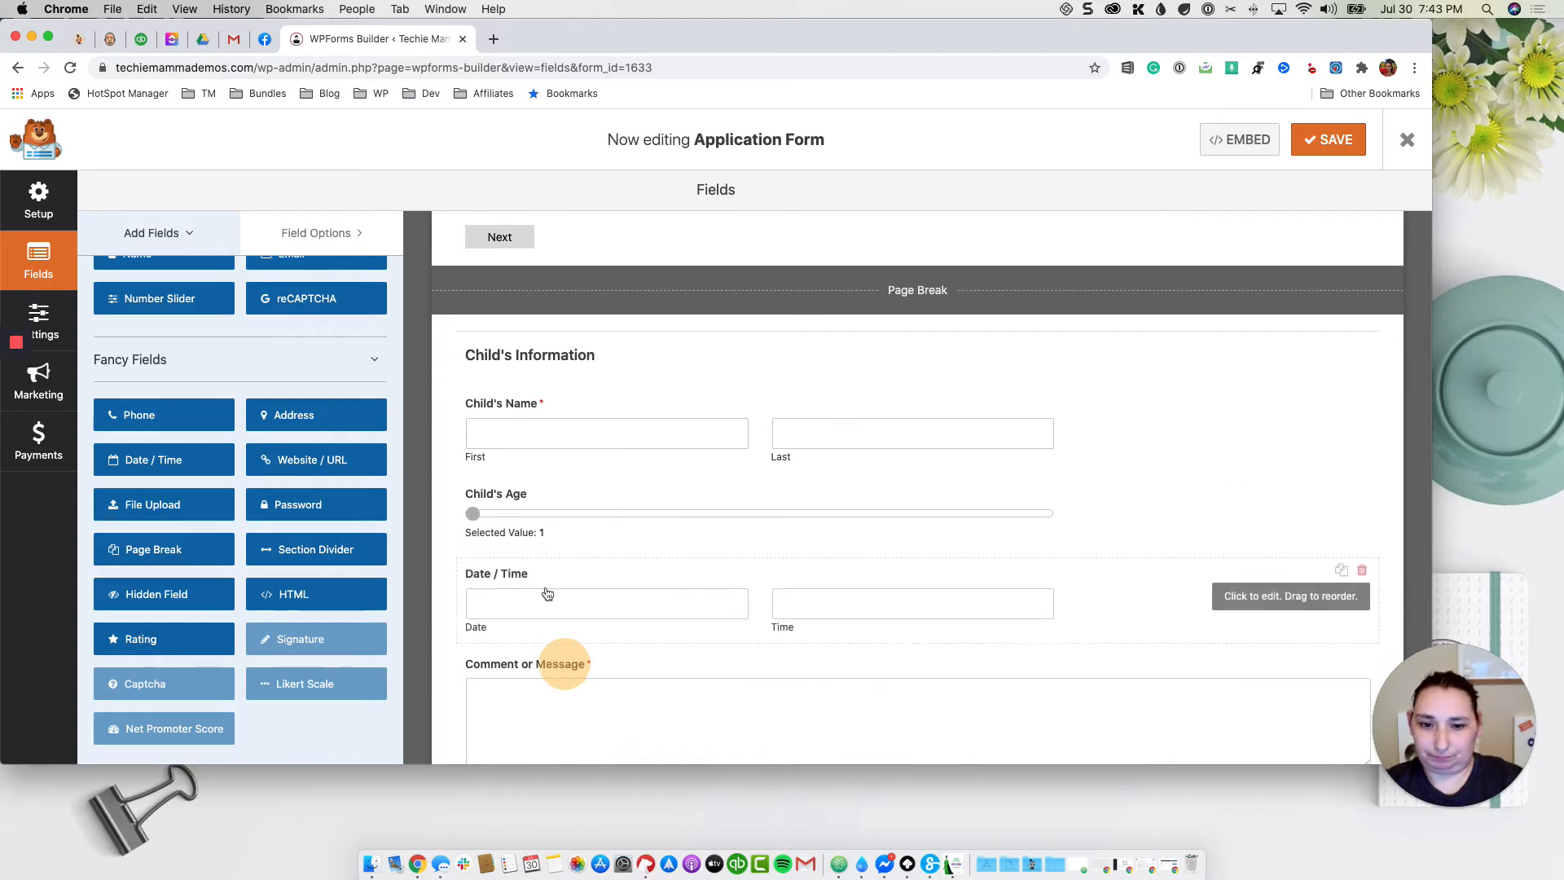
{"action": "left_click", "coordinate": [572, 587]}
{"action": "triple_click", "coordinate": [212, 360]}
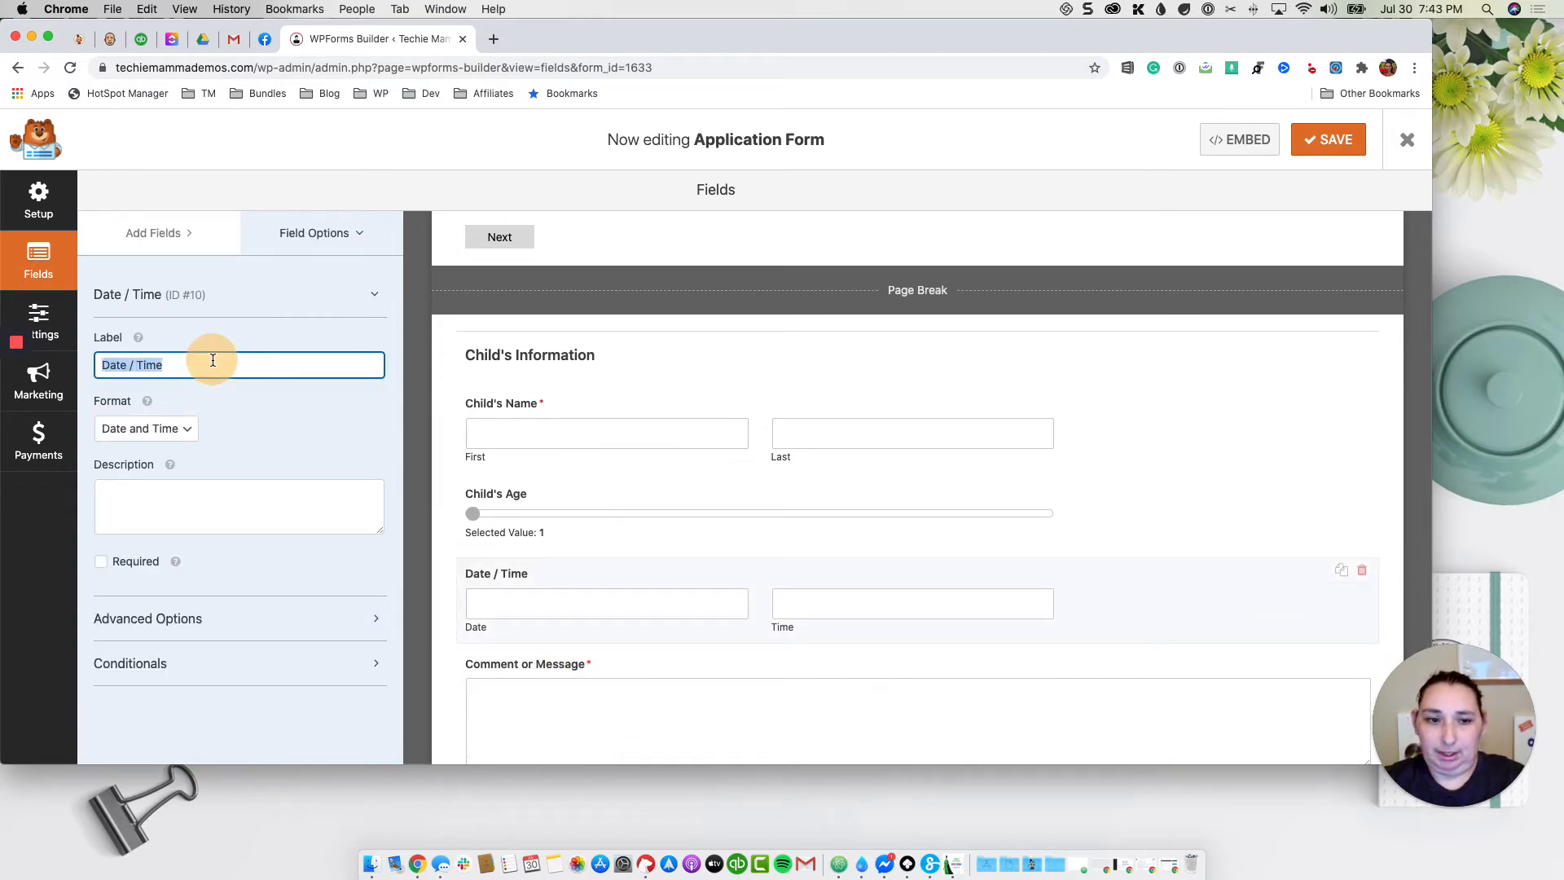
{"action": "key", "text": "BackSpace"}
{"action": "type", "text": "Child's"}
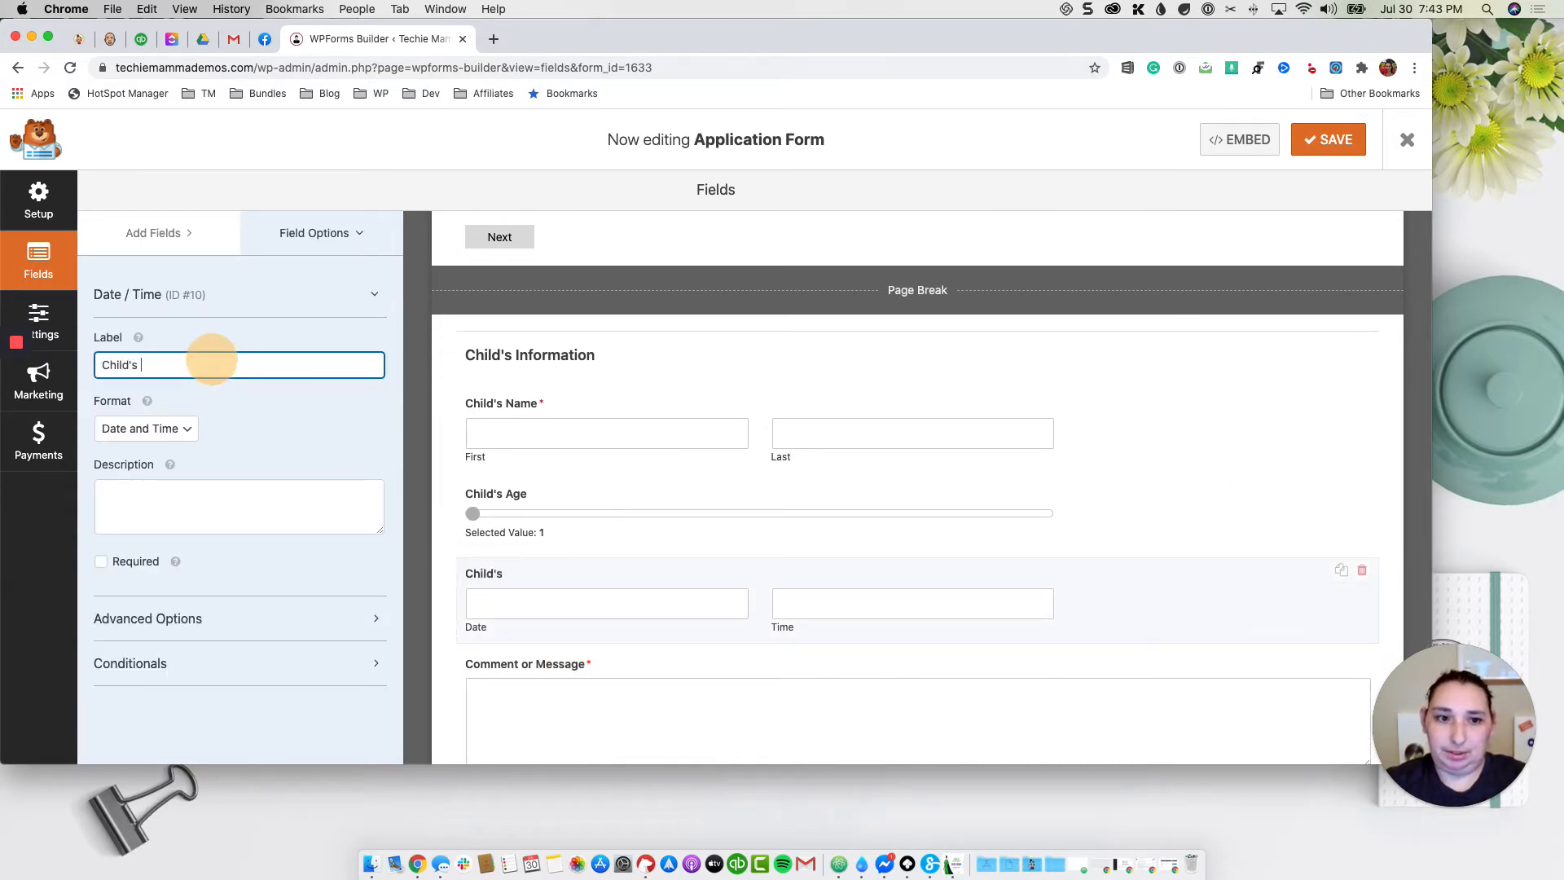
{"action": "type", "text": " Birthdate"}
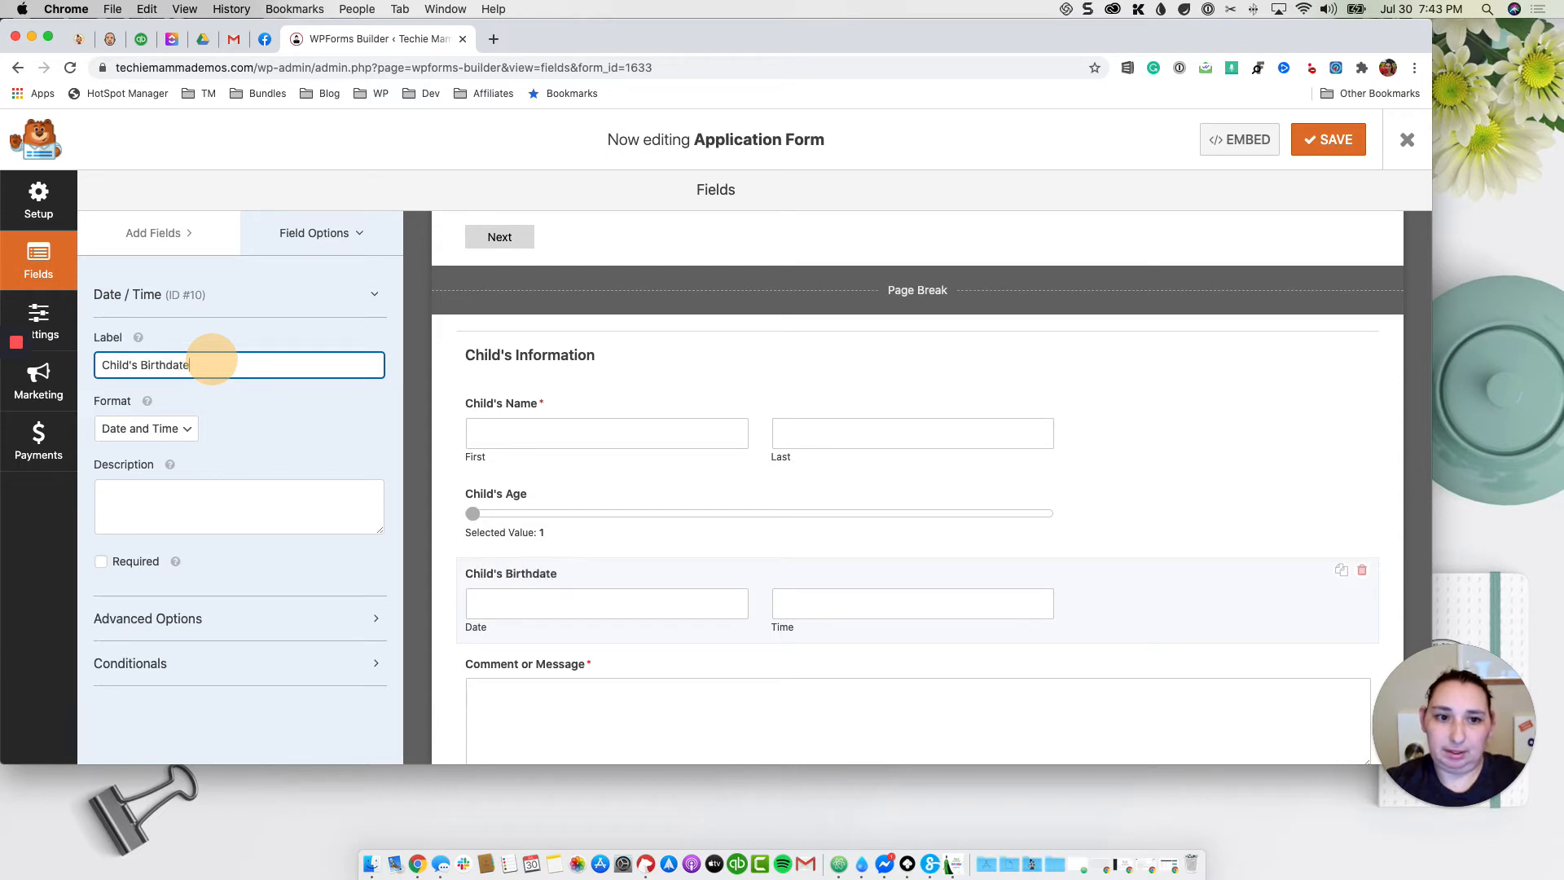
Step: Set the Child's Birthdate field's format to Date only
{"action": "left_click", "coordinate": [176, 431]}
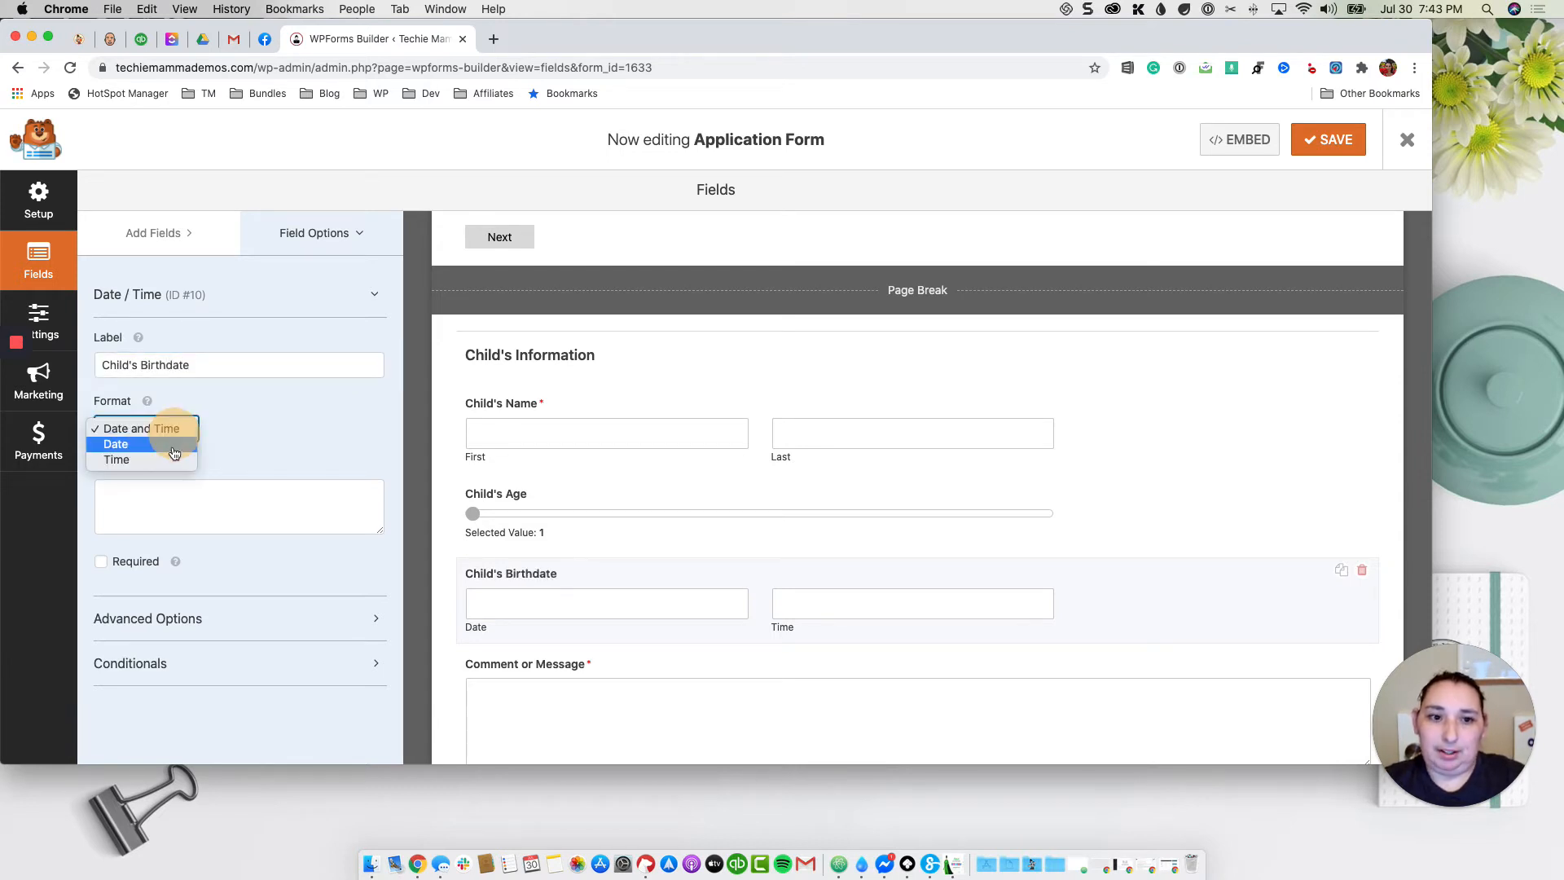
{"action": "left_click", "coordinate": [174, 445]}
{"action": "scroll", "coordinate": [568, 545], "scroll_direction": "down", "scroll_amount": 2}
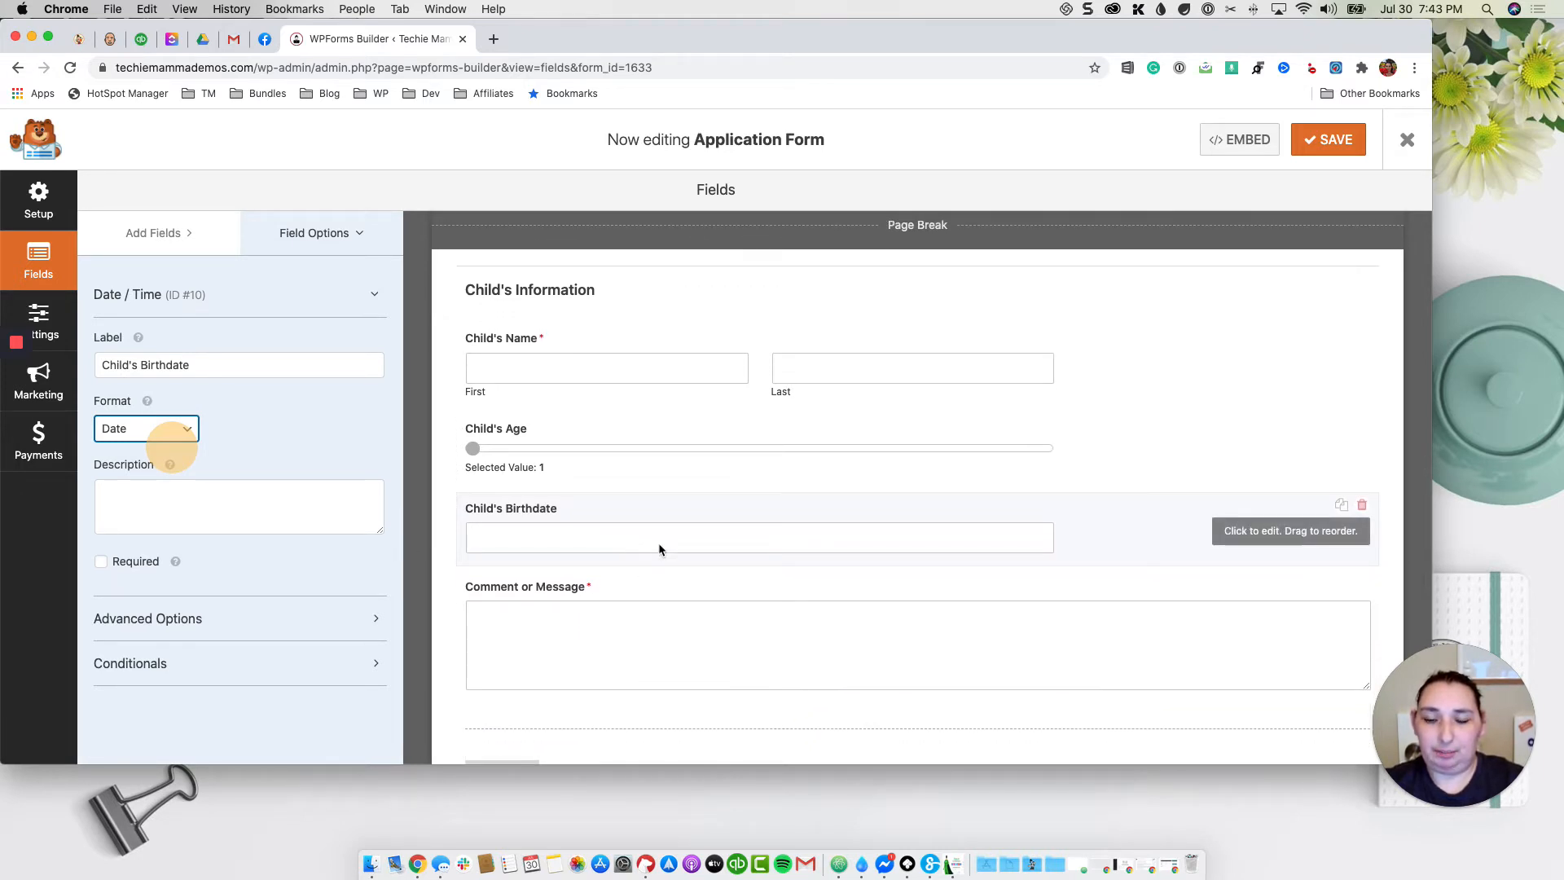
{"action": "scroll", "coordinate": [662, 545], "scroll_direction": "down", "scroll_amount": 1}
{"action": "left_click", "coordinate": [188, 234]}
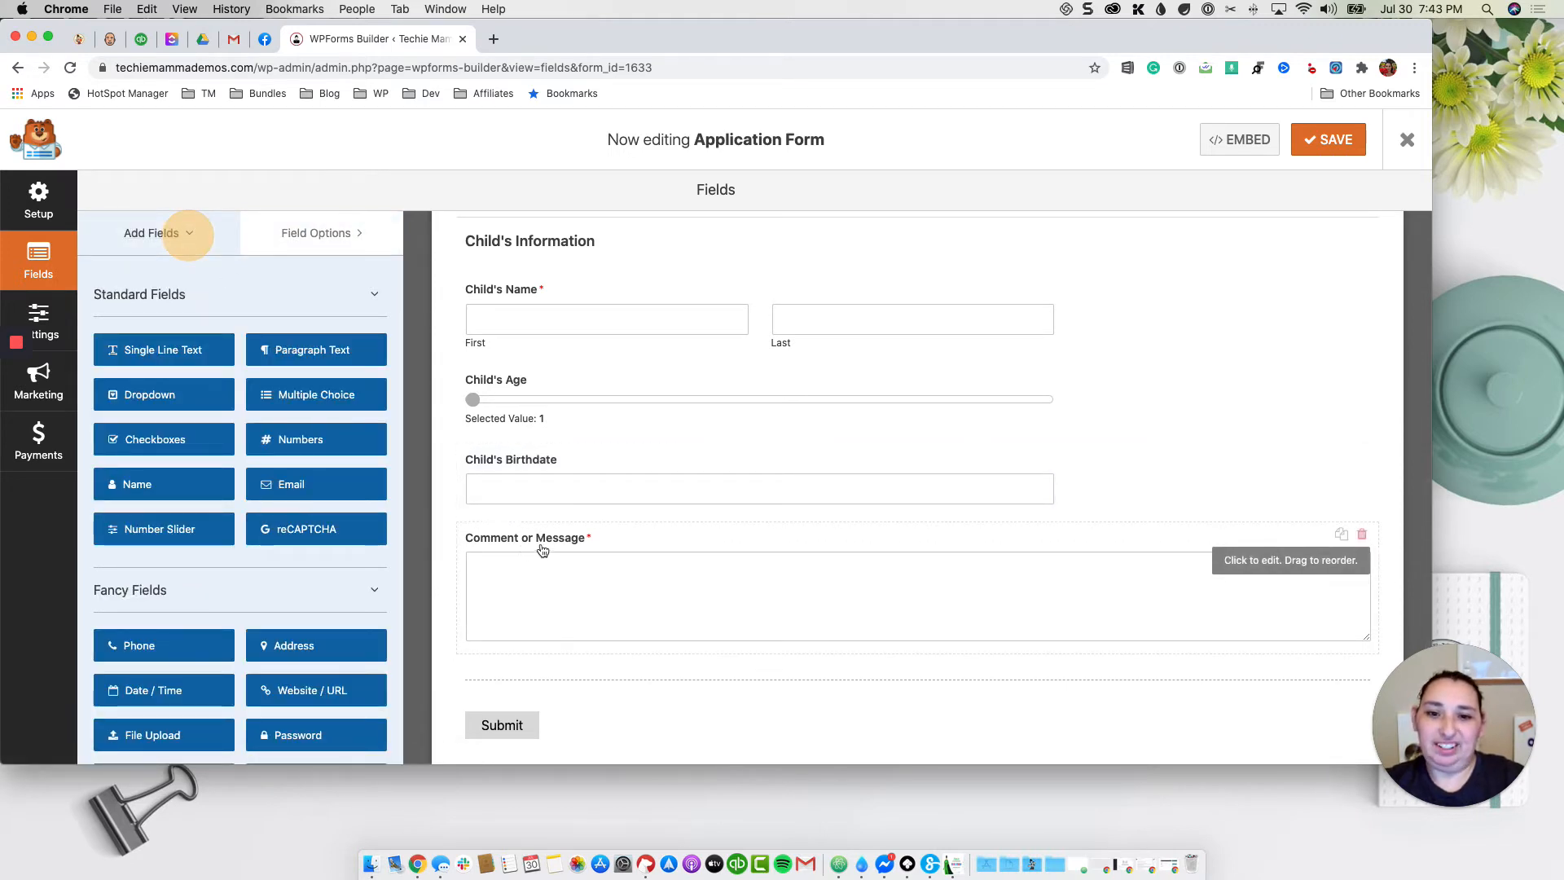
{"action": "scroll", "coordinate": [574, 555], "scroll_direction": "up", "scroll_amount": 2}
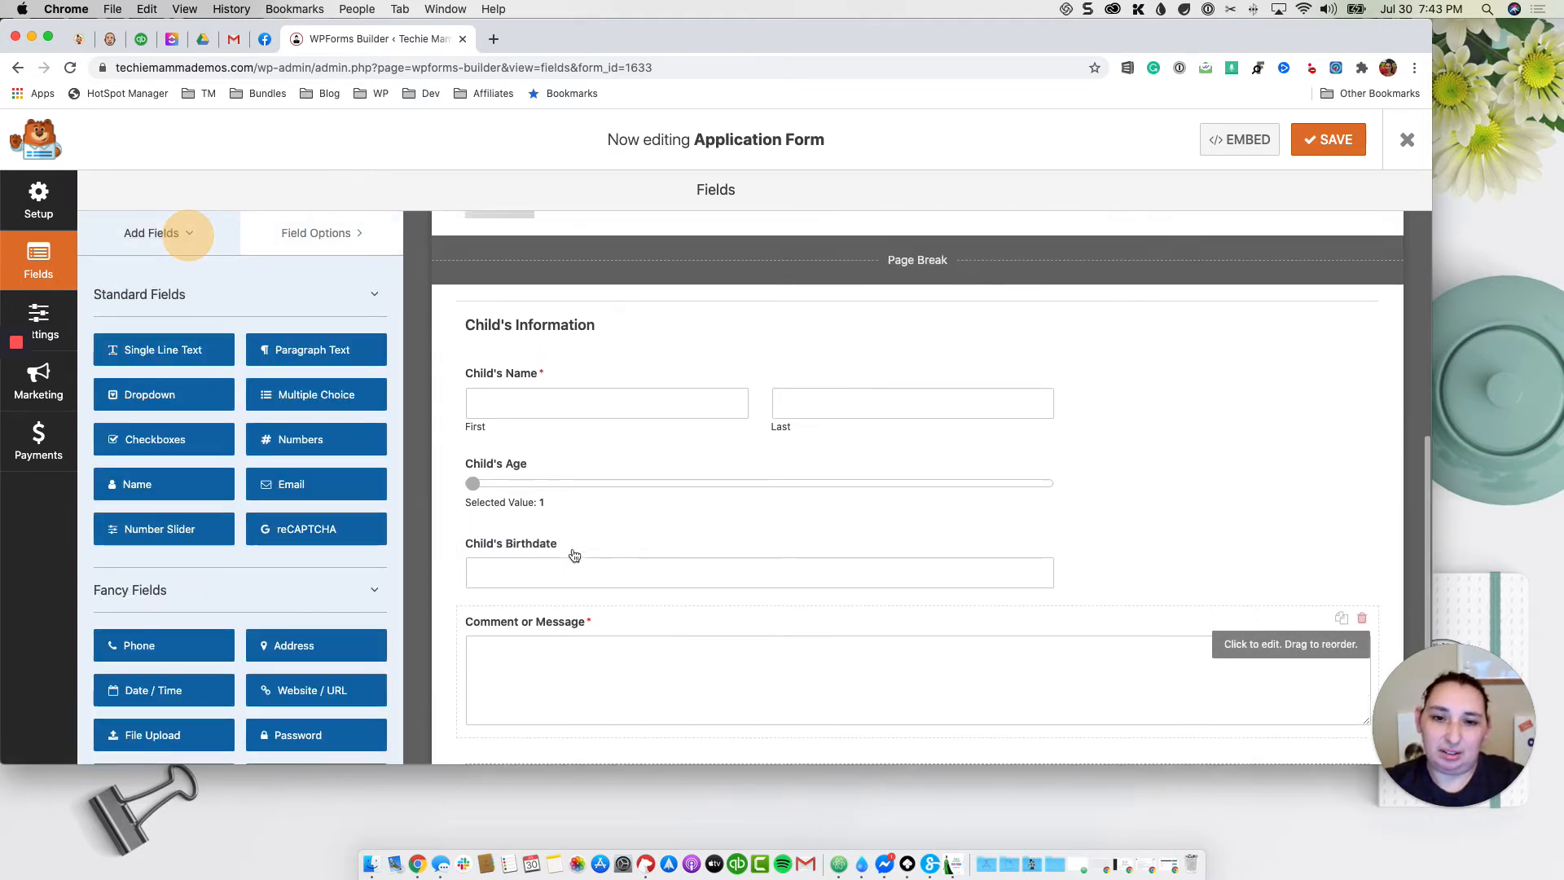
{"action": "scroll", "coordinate": [531, 499], "scroll_direction": "down", "scroll_amount": 3}
{"action": "scroll", "coordinate": [737, 580], "scroll_direction": "up", "scroll_amount": 3}
{"action": "scroll", "coordinate": [715, 600], "scroll_direction": "down", "scroll_amount": 3}
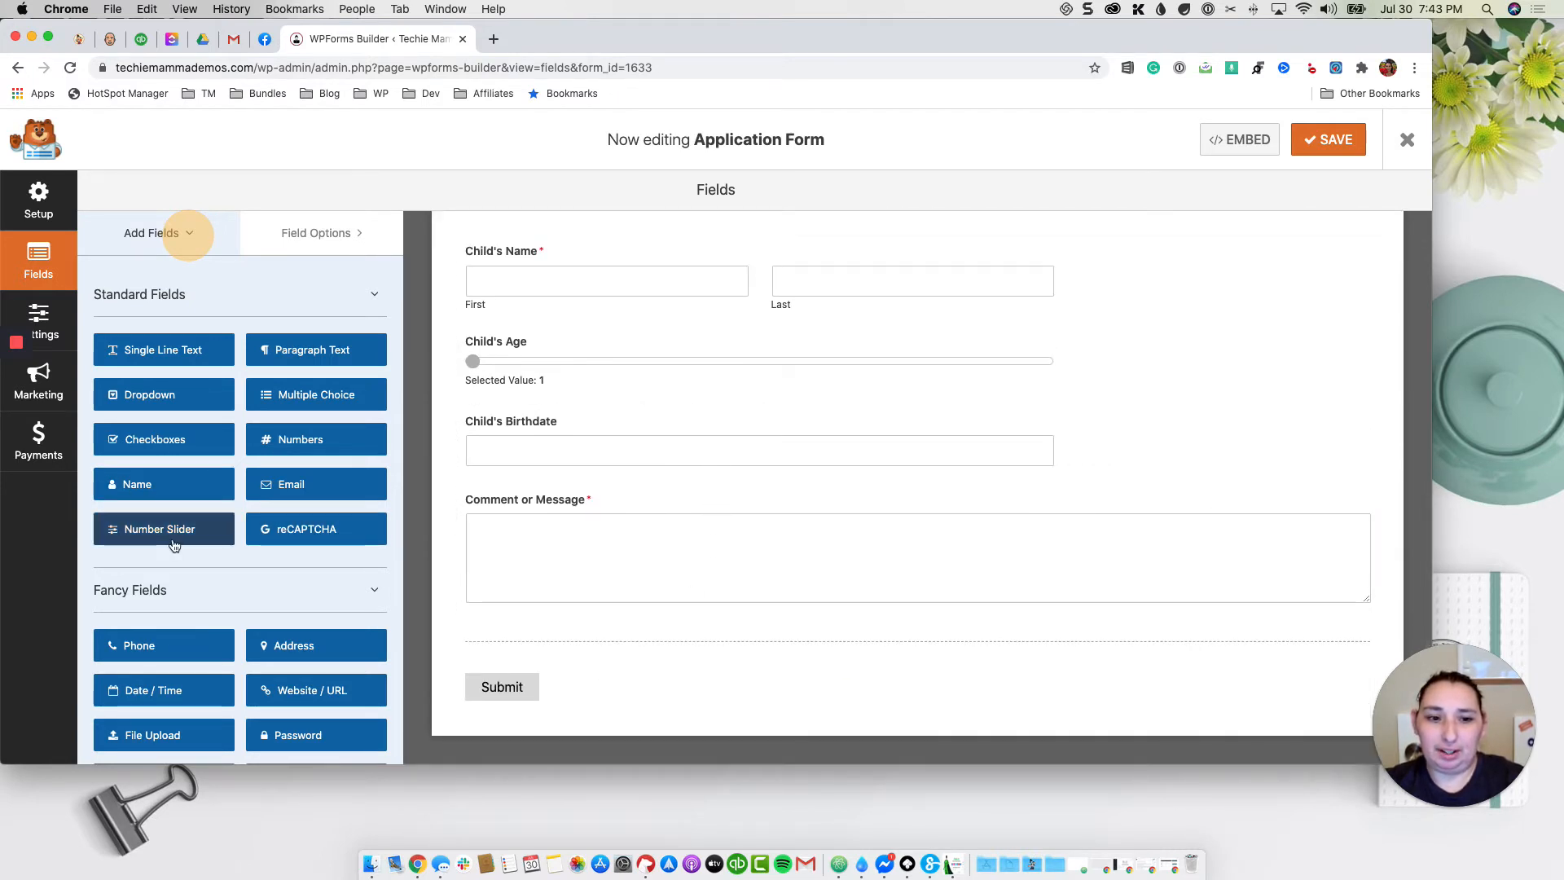
{"action": "scroll", "coordinate": [163, 619], "scroll_direction": "down", "scroll_amount": 4}
Step: Add a page break below Child's Birthdate and retype the comment field's label
{"action": "left_click_drag", "start_coordinate": [163, 631], "coordinate": [617, 507]}
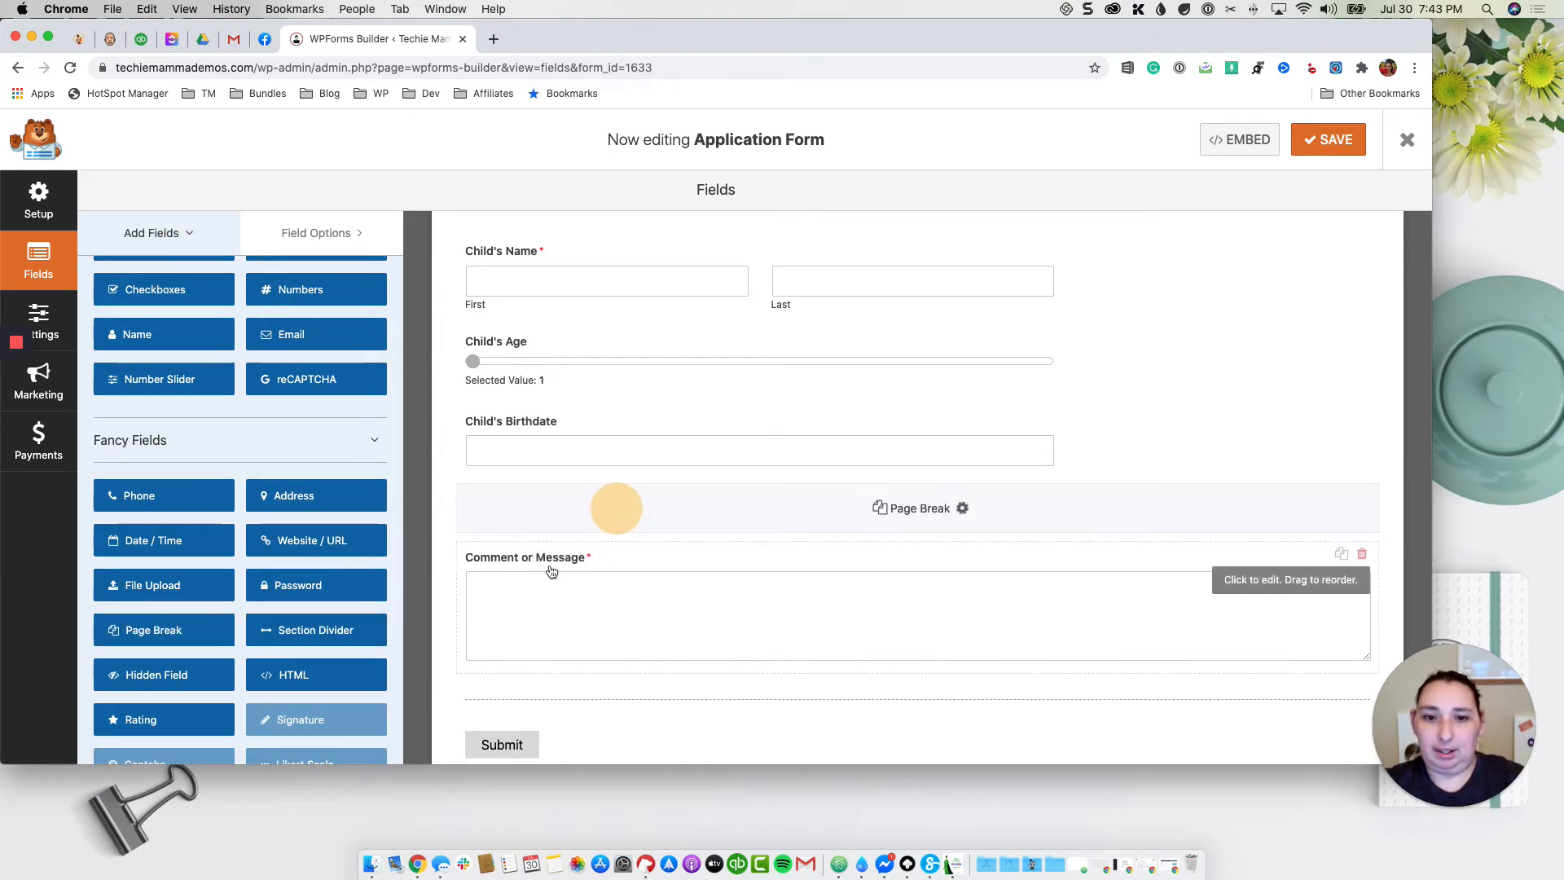
{"action": "left_click", "coordinate": [622, 610]}
{"action": "left_click", "coordinate": [240, 365]}
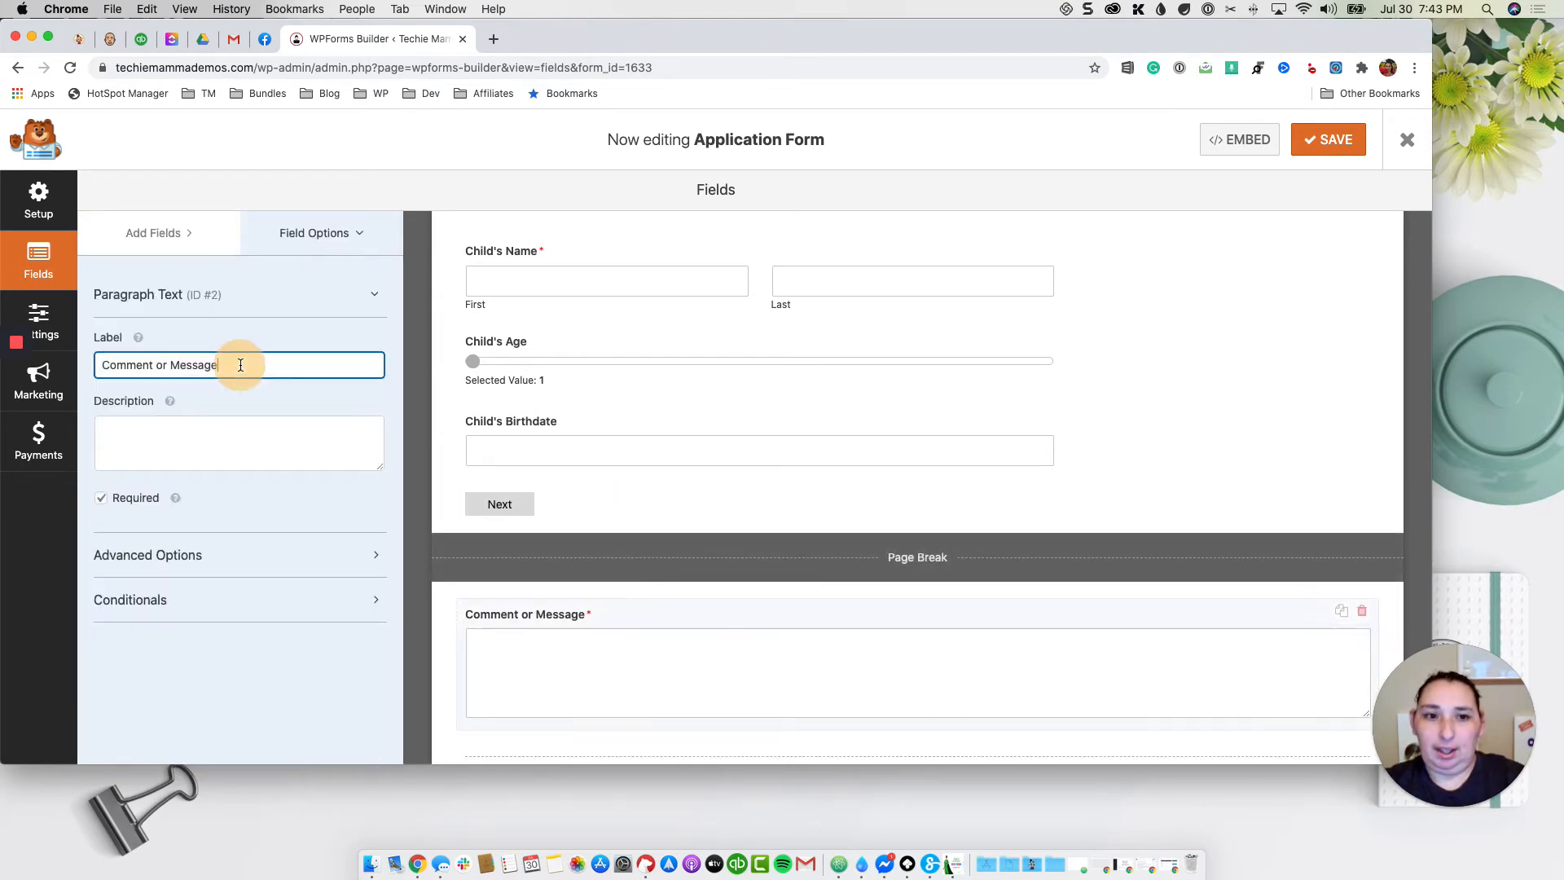
{"action": "triple_click", "coordinate": [240, 365]}
{"action": "type", "text": "A"}
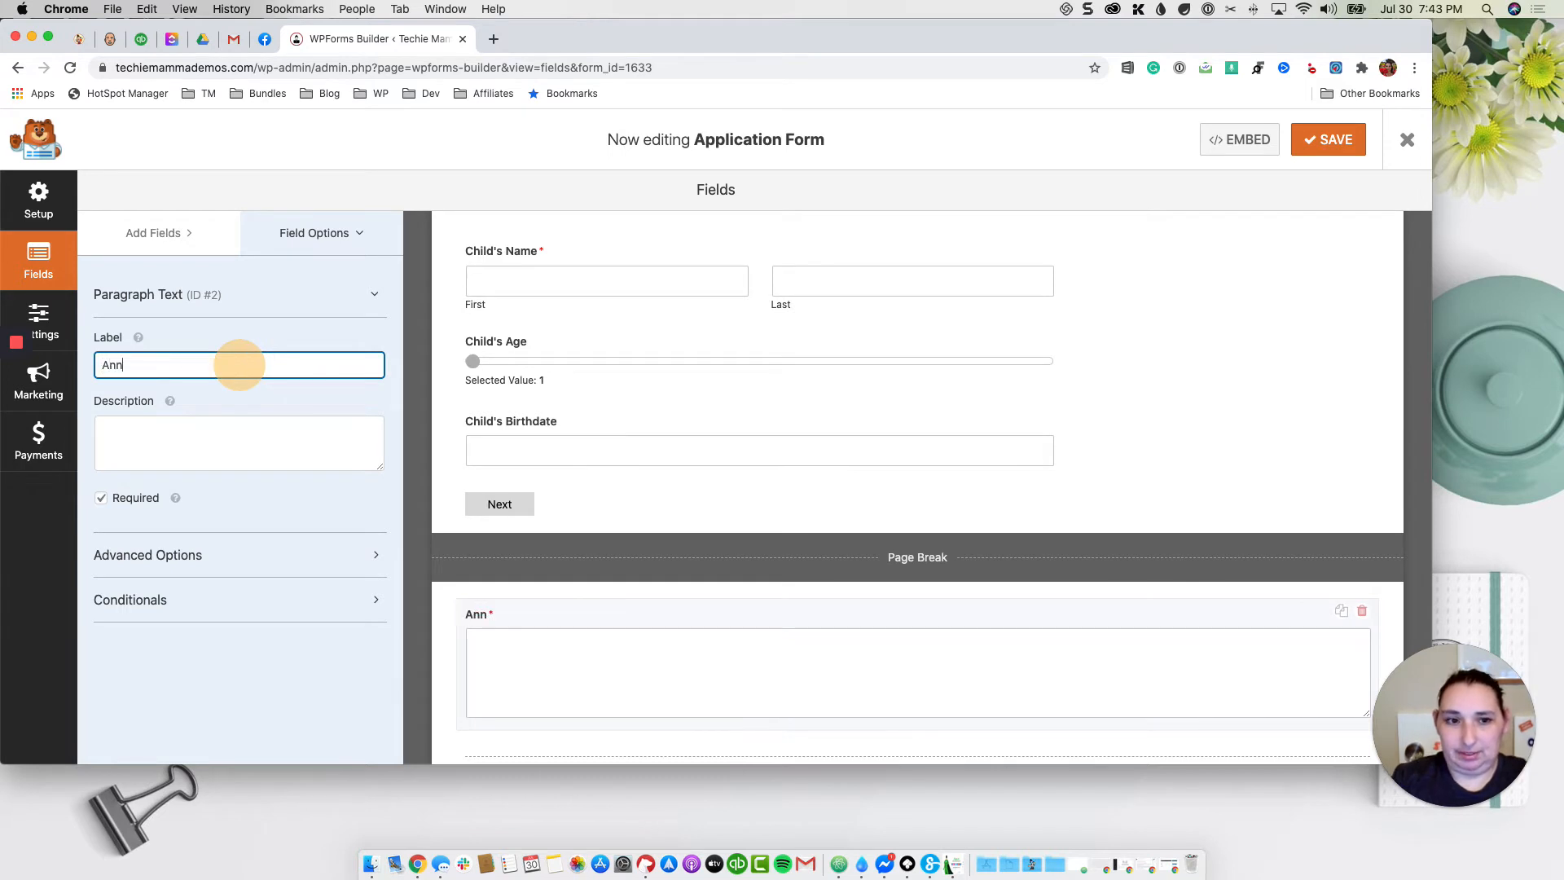
{"action": "type", "text": "ny Addit"}
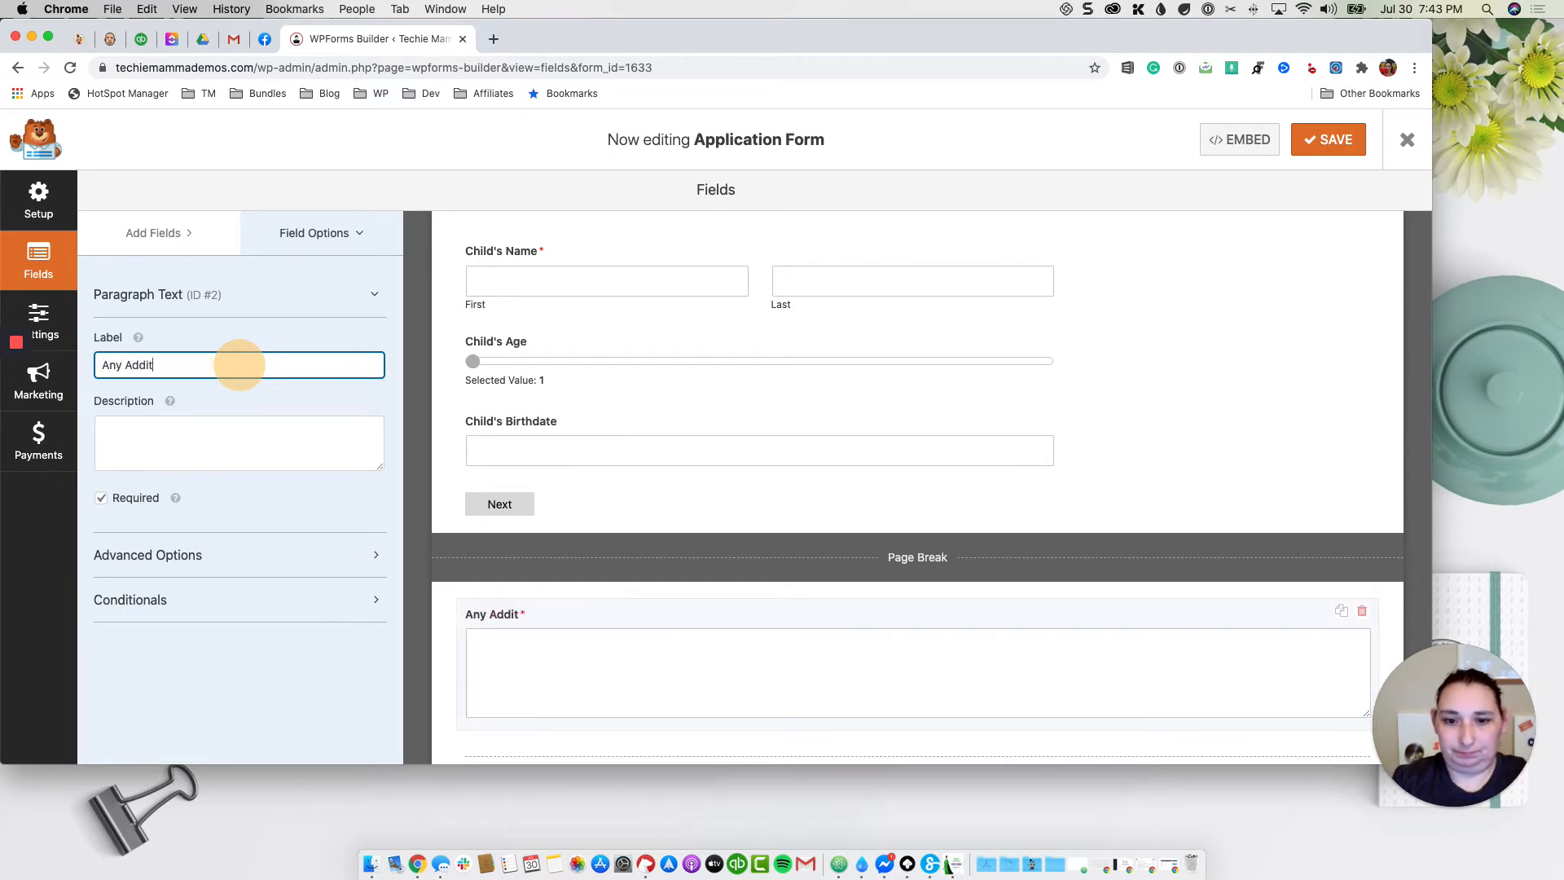
{"action": "type", "text": "ional COmments or"}
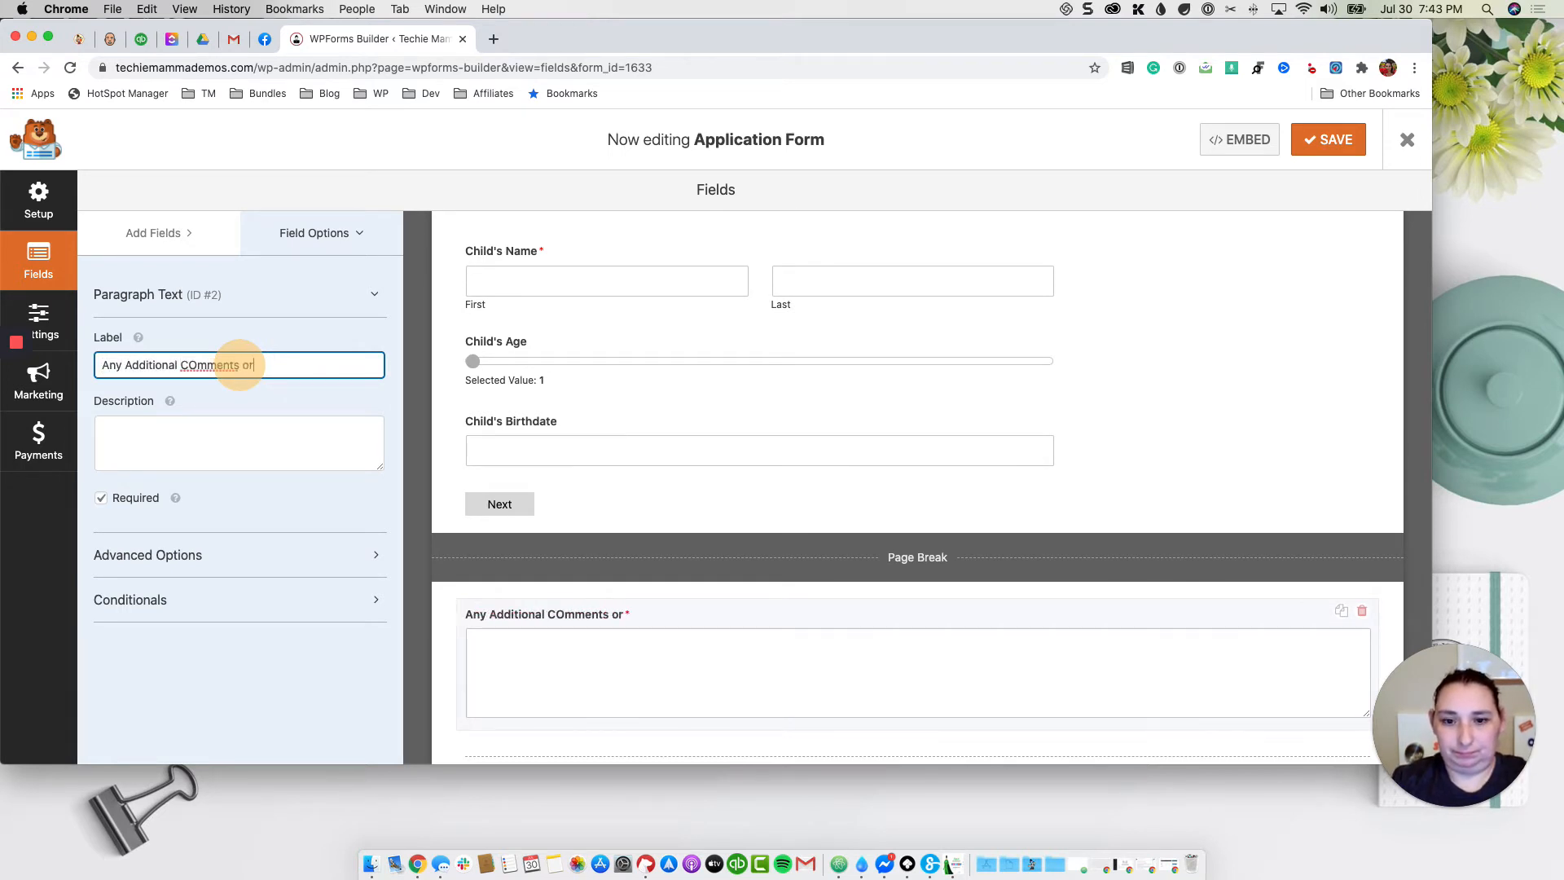
{"action": "type", "text": " Questions"}
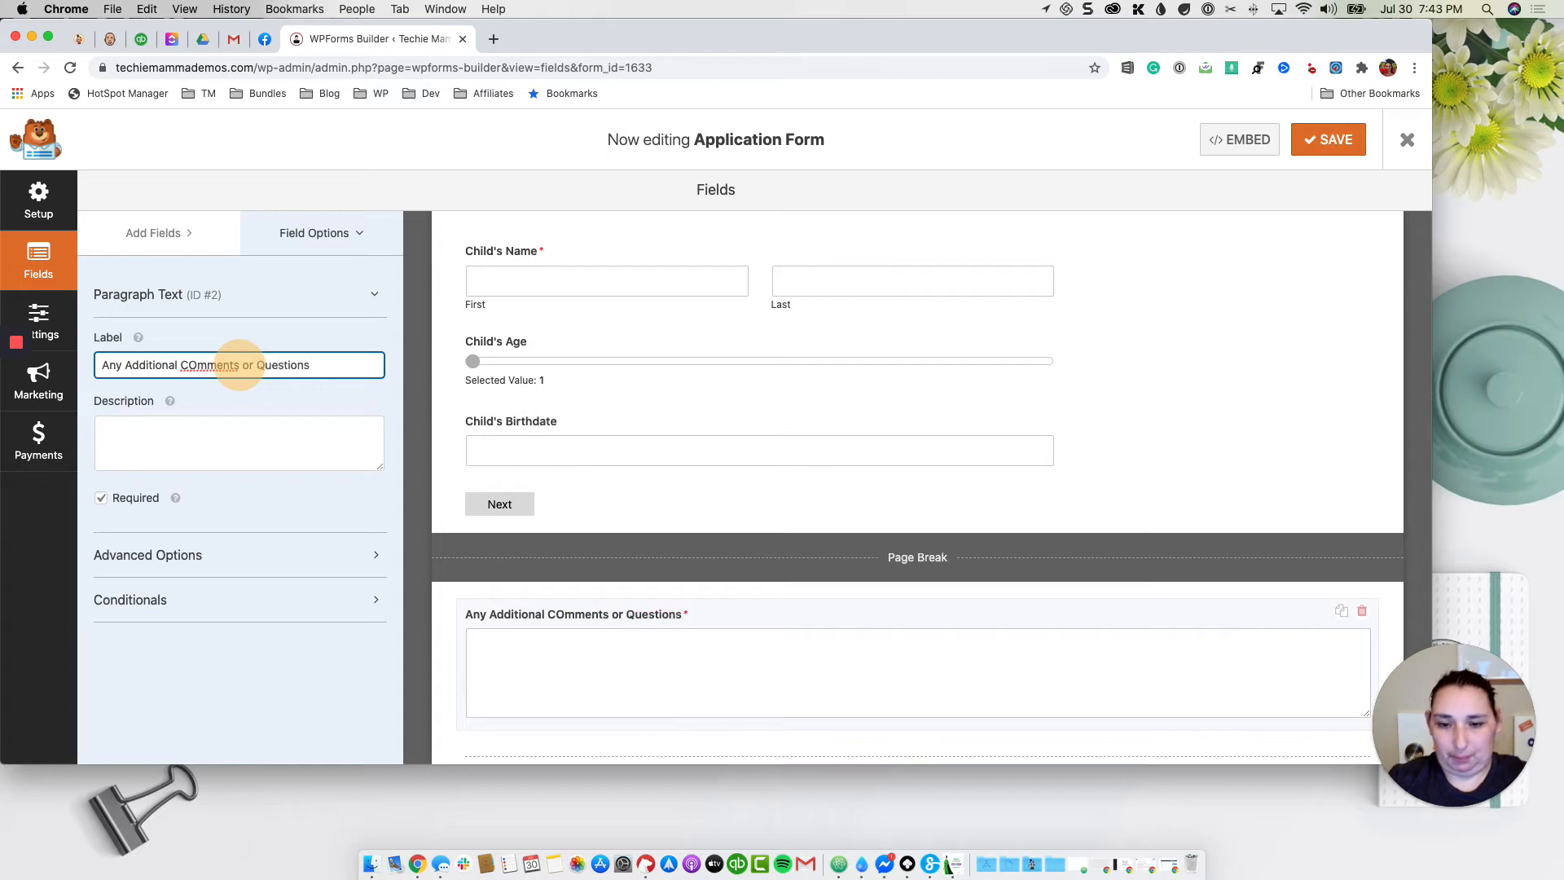
Step: Correct the label to 'Any Additional Comments or Questions' and save the form
{"action": "right_click", "coordinate": [201, 366]}
{"action": "left_click", "coordinate": [259, 377]}
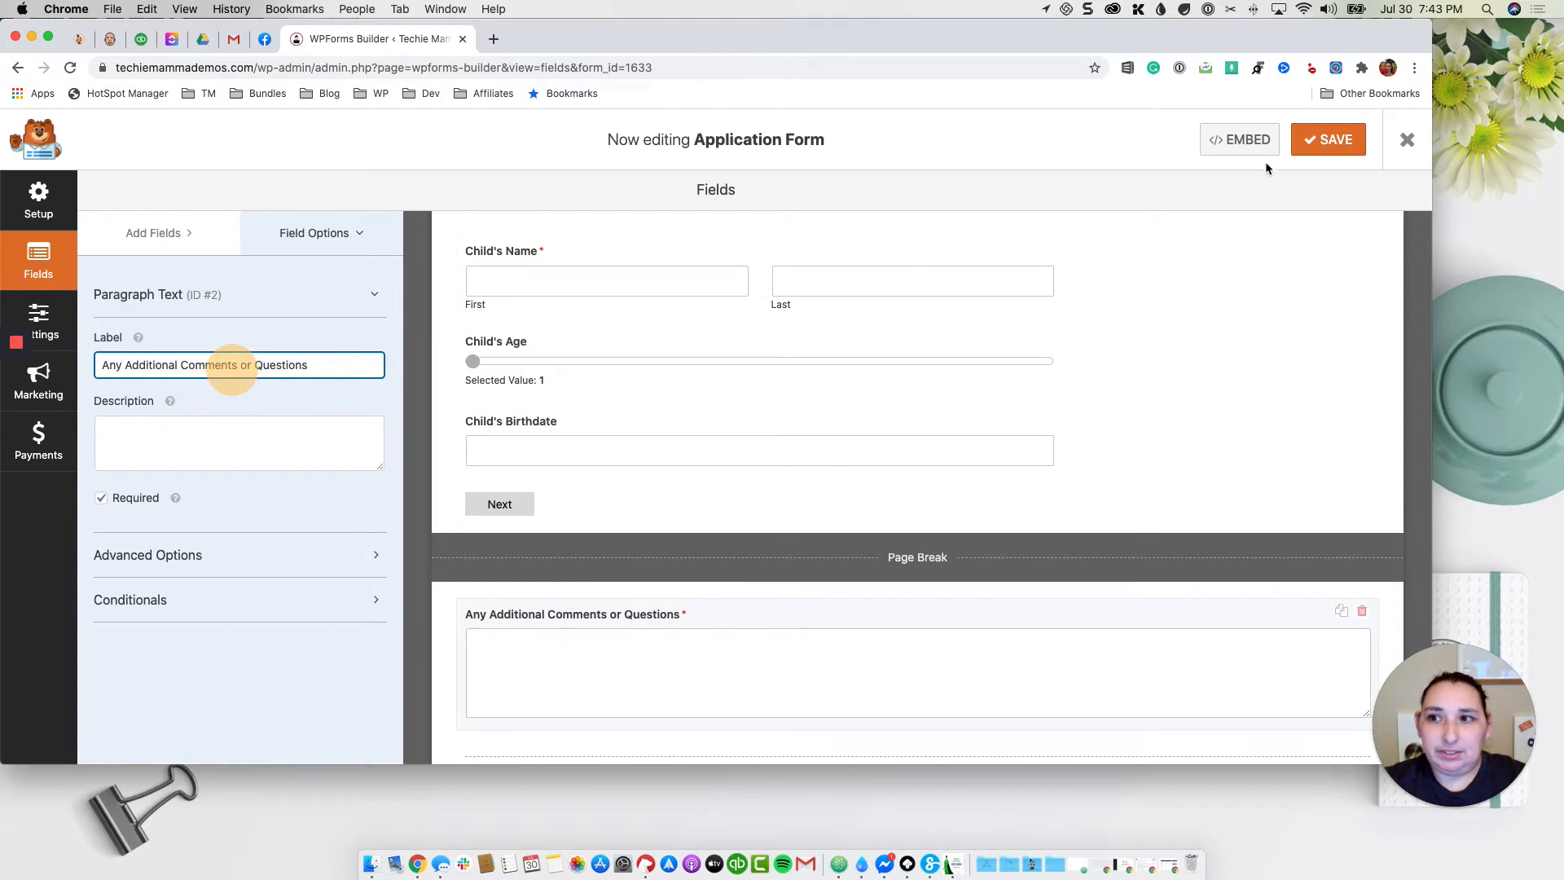
{"action": "left_click", "coordinate": [1328, 139]}
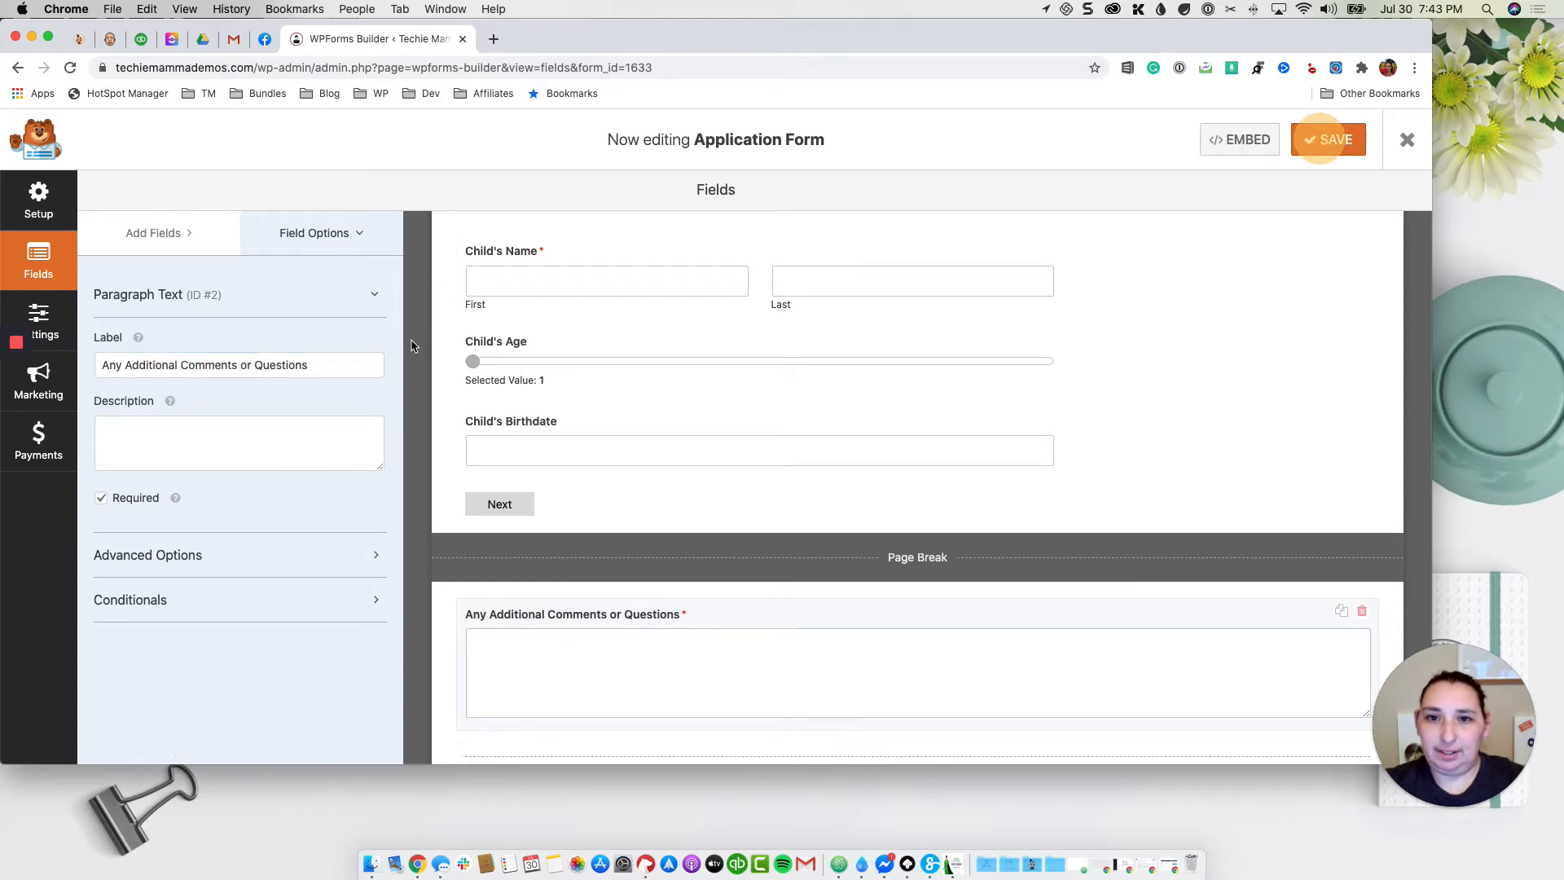
{"action": "left_click", "coordinate": [45, 325]}
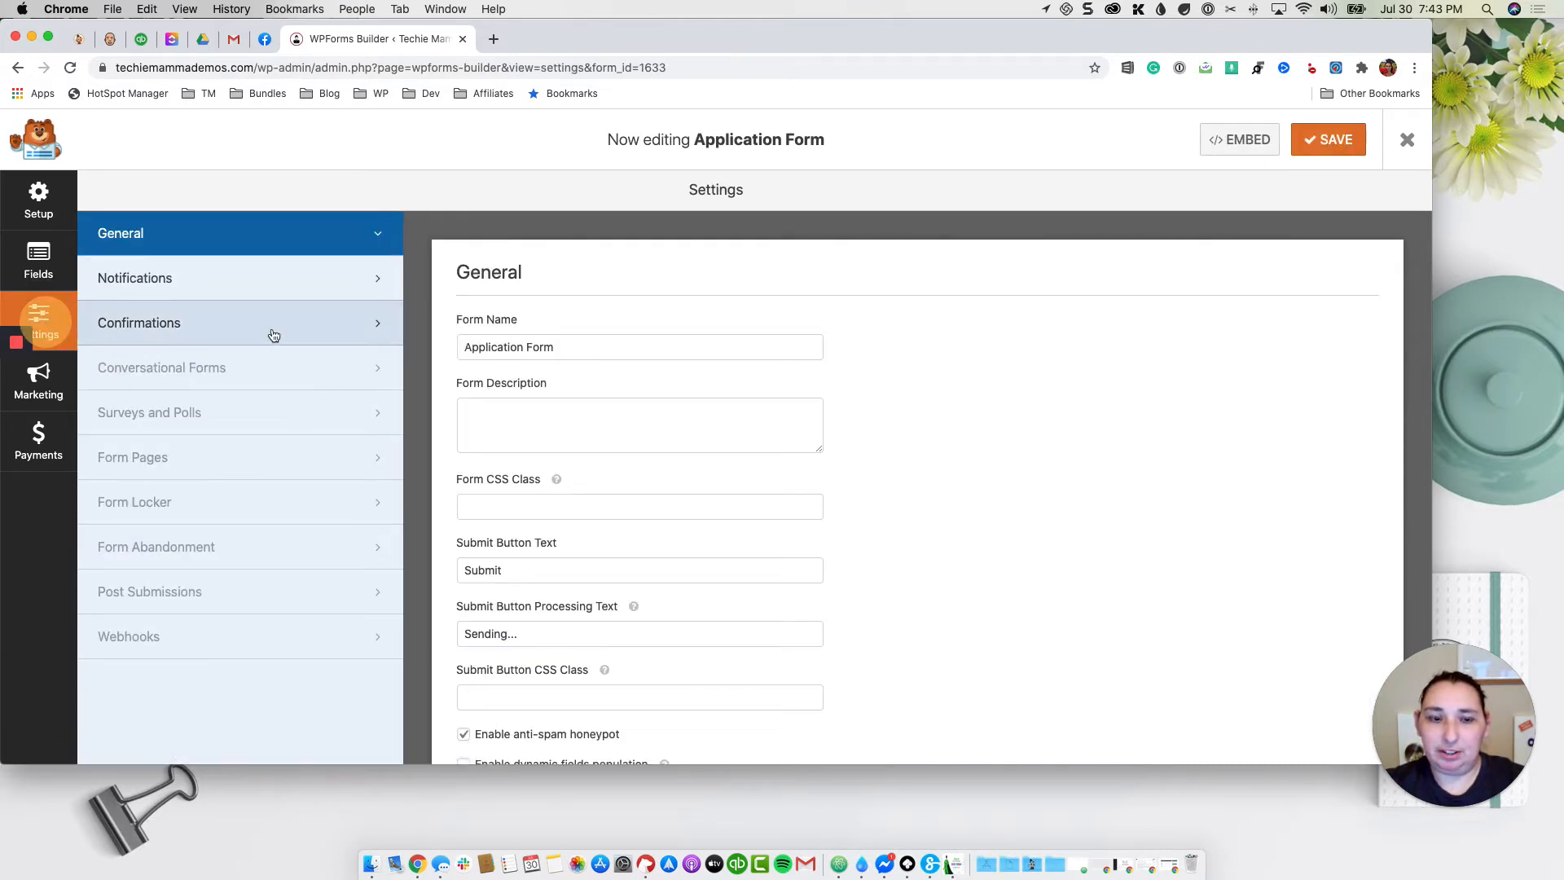
Step: Look over the General settings, then switch to the Notifications settings
{"action": "scroll", "coordinate": [684, 384], "scroll_direction": "down", "scroll_amount": 1}
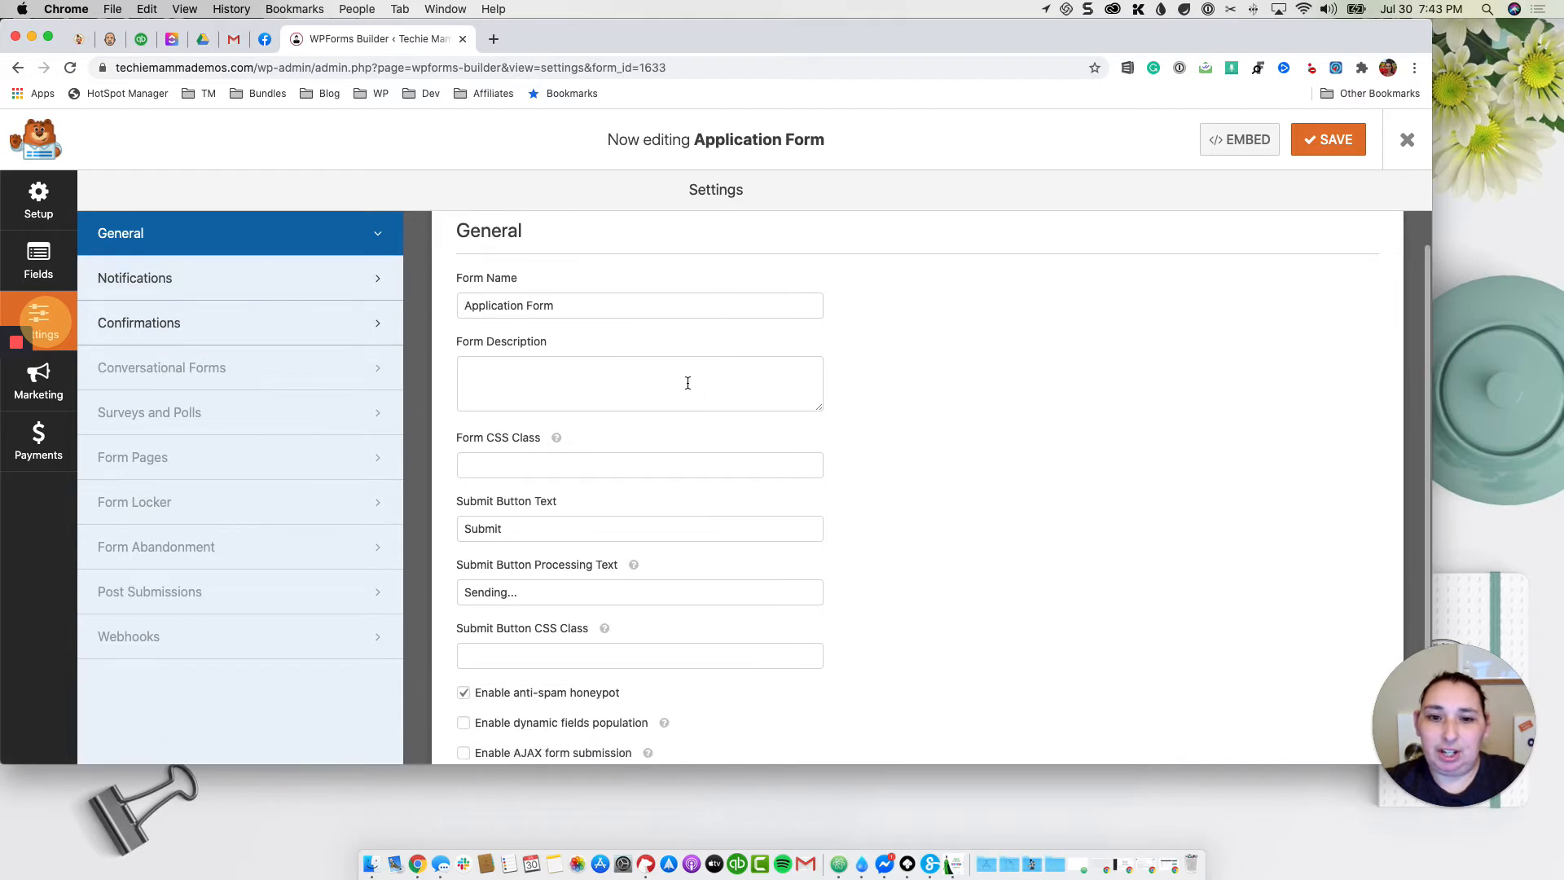
{"action": "scroll", "coordinate": [751, 464], "scroll_direction": "down", "scroll_amount": 2}
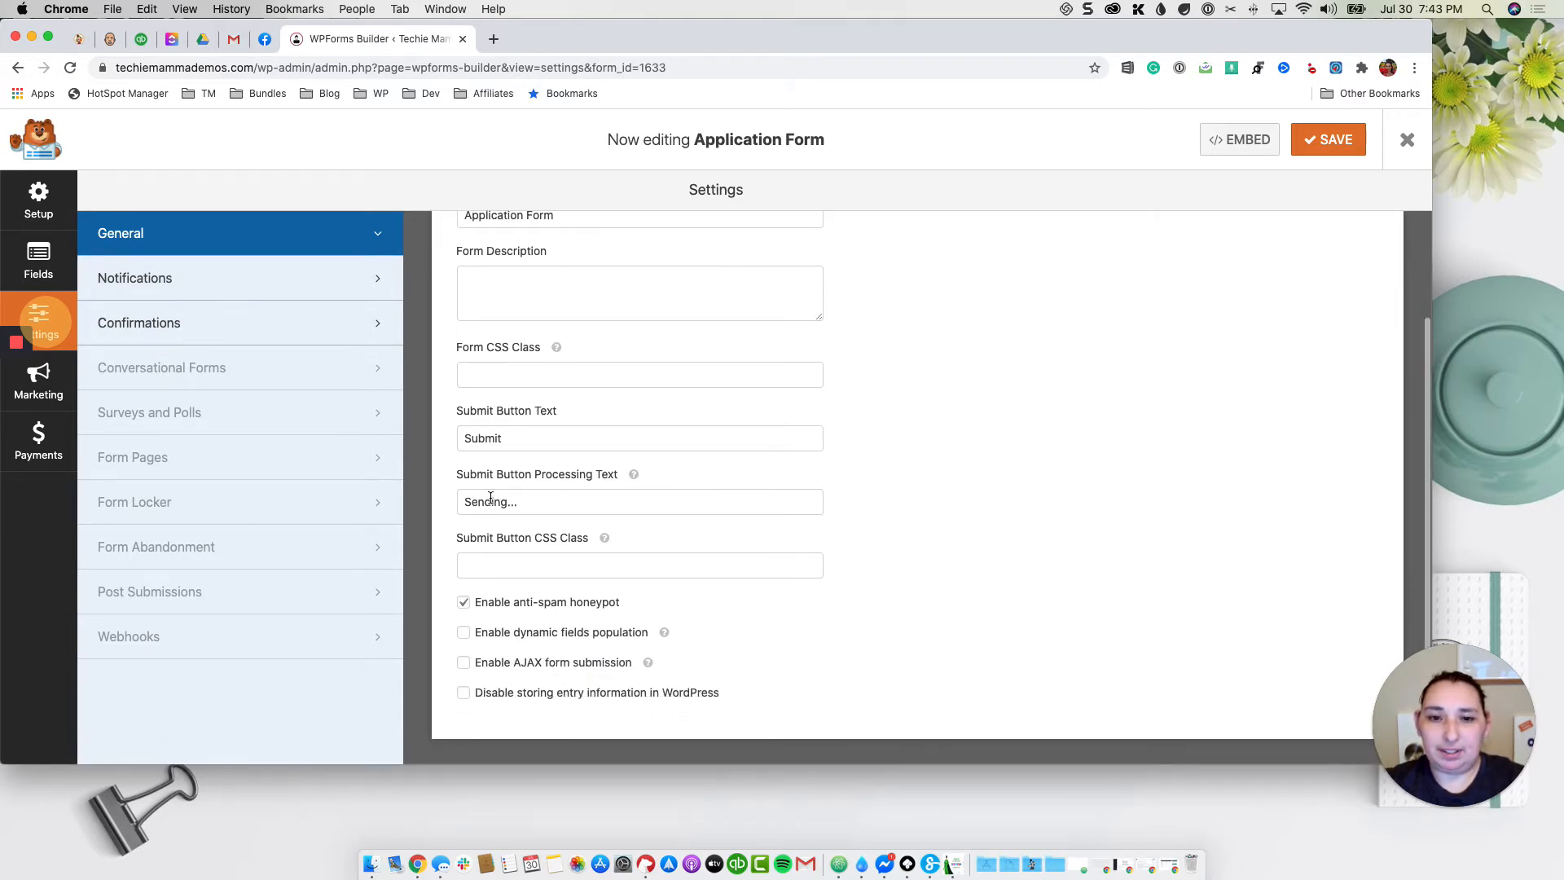
{"action": "scroll", "coordinate": [728, 486], "scroll_direction": "down", "scroll_amount": 1}
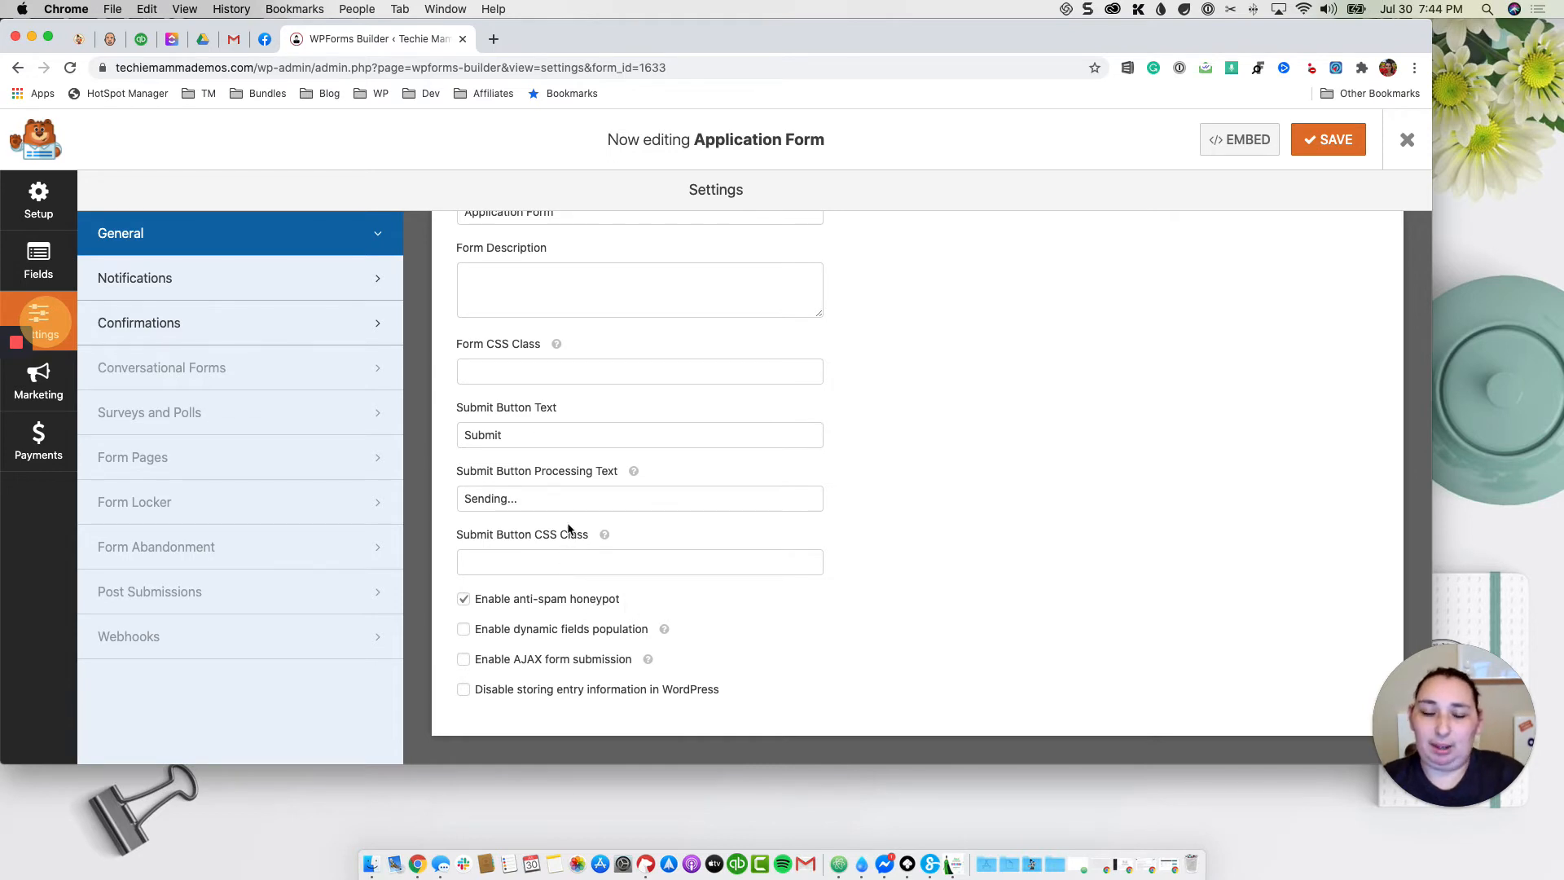
{"action": "left_click", "coordinate": [313, 278]}
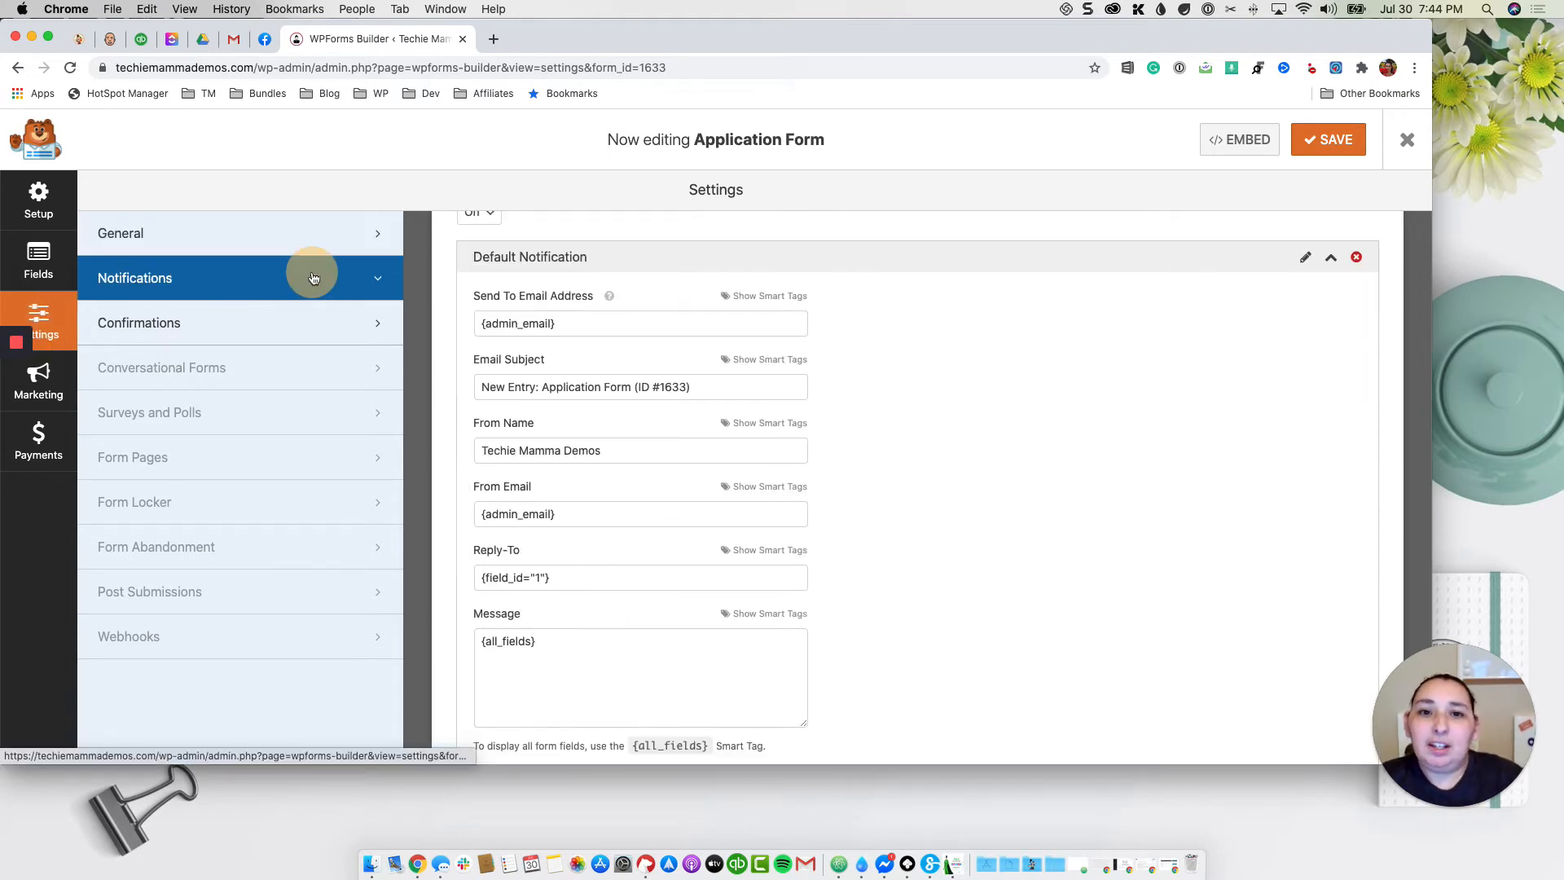
{"action": "scroll", "coordinate": [745, 305], "scroll_direction": "up", "scroll_amount": 2}
{"action": "scroll", "coordinate": [759, 318], "scroll_direction": "down", "scroll_amount": 4}
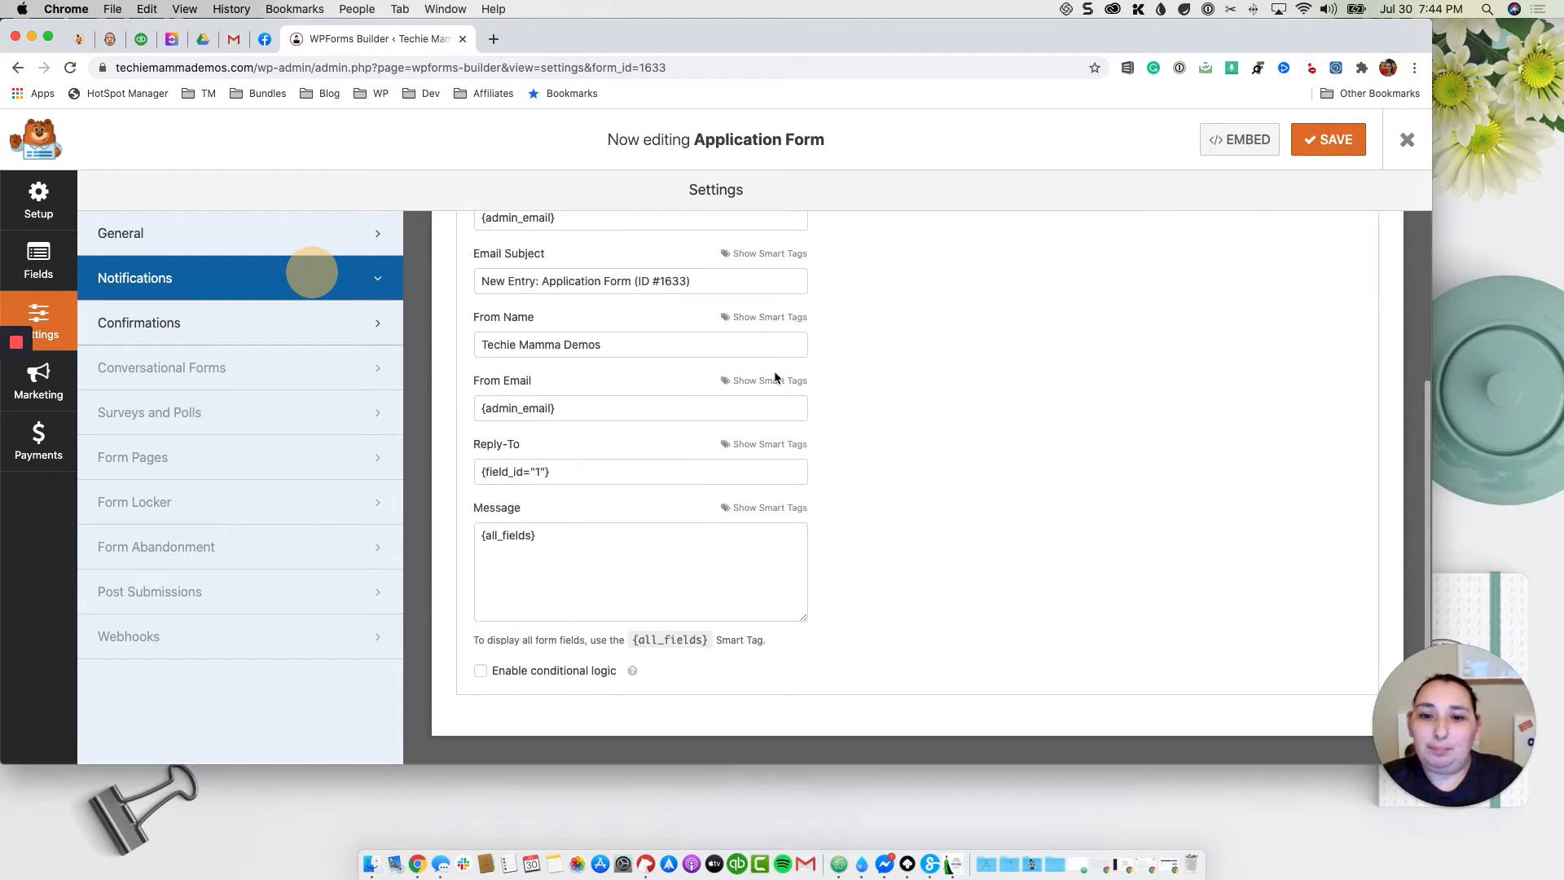
{"action": "scroll", "coordinate": [770, 351], "scroll_direction": "up", "scroll_amount": 4}
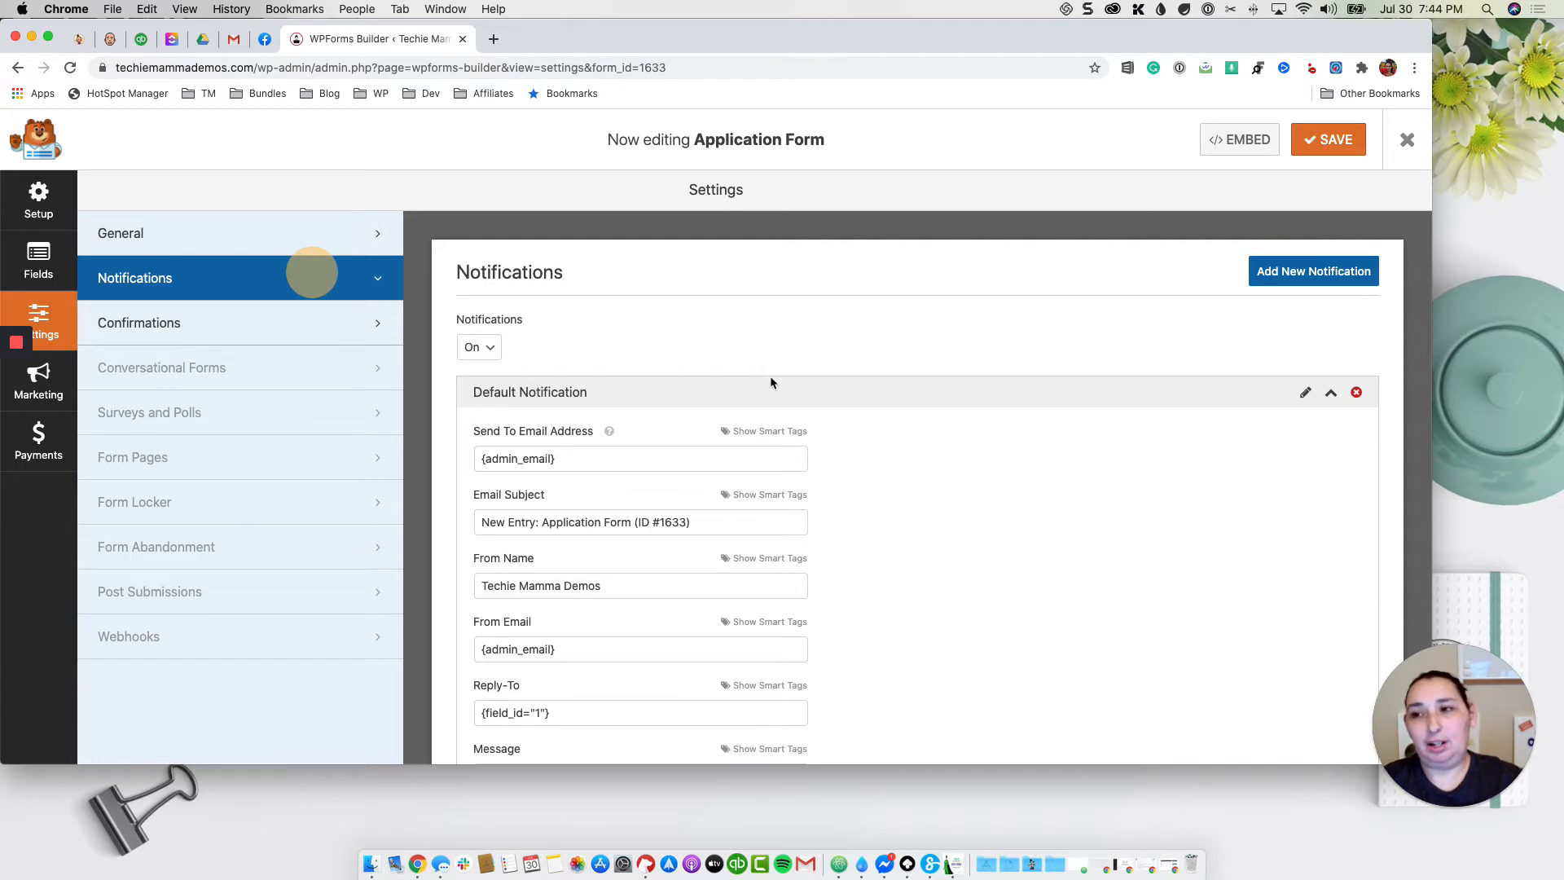
{"action": "left_click", "coordinate": [962, 450]}
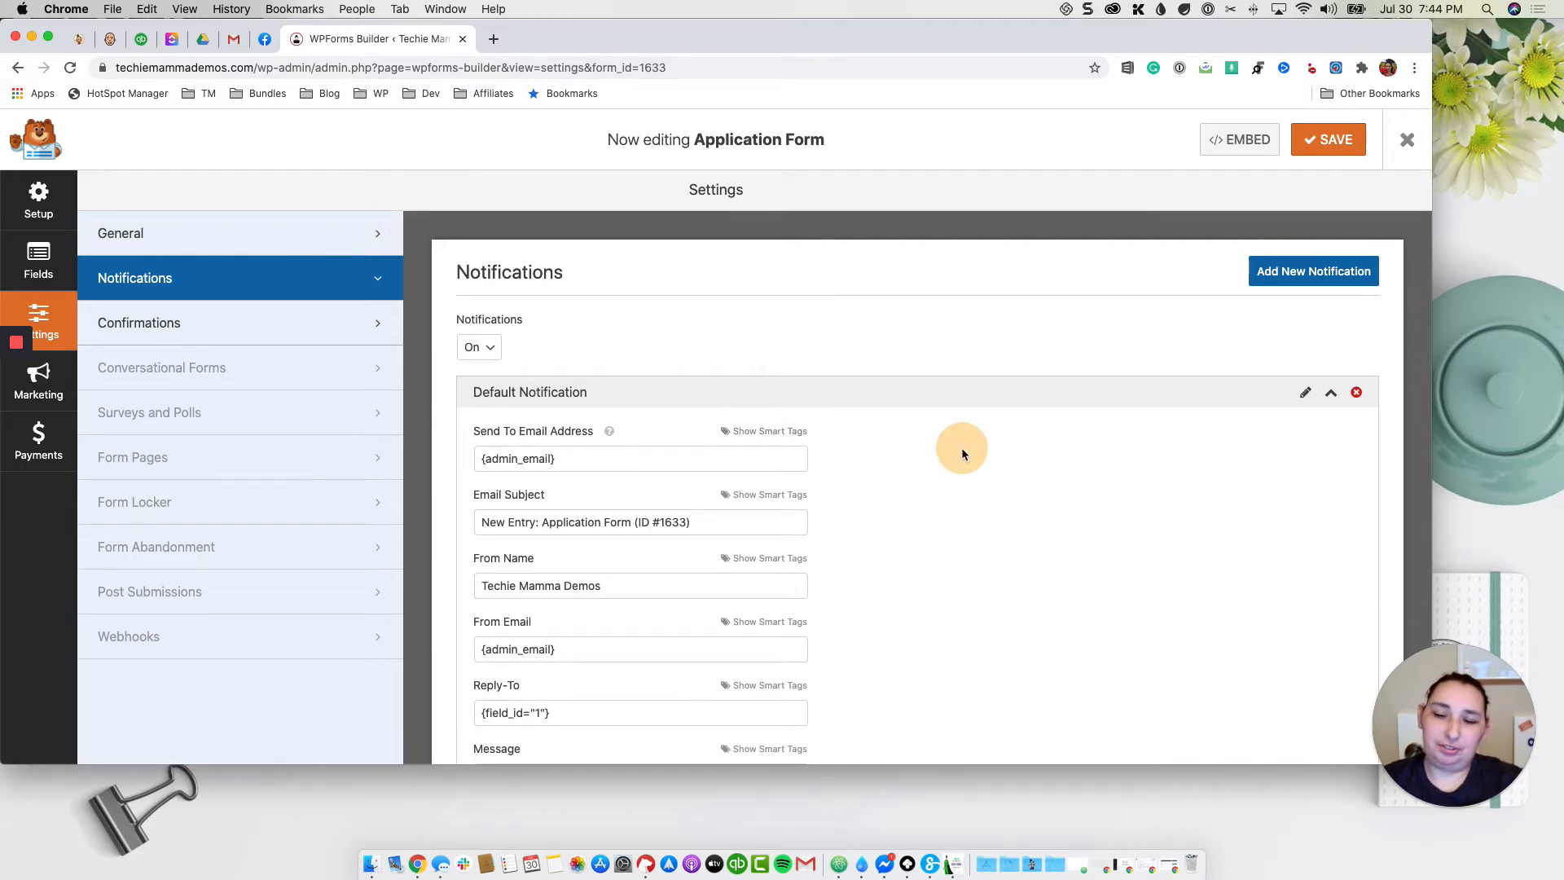
{"action": "left_click", "coordinate": [731, 524]}
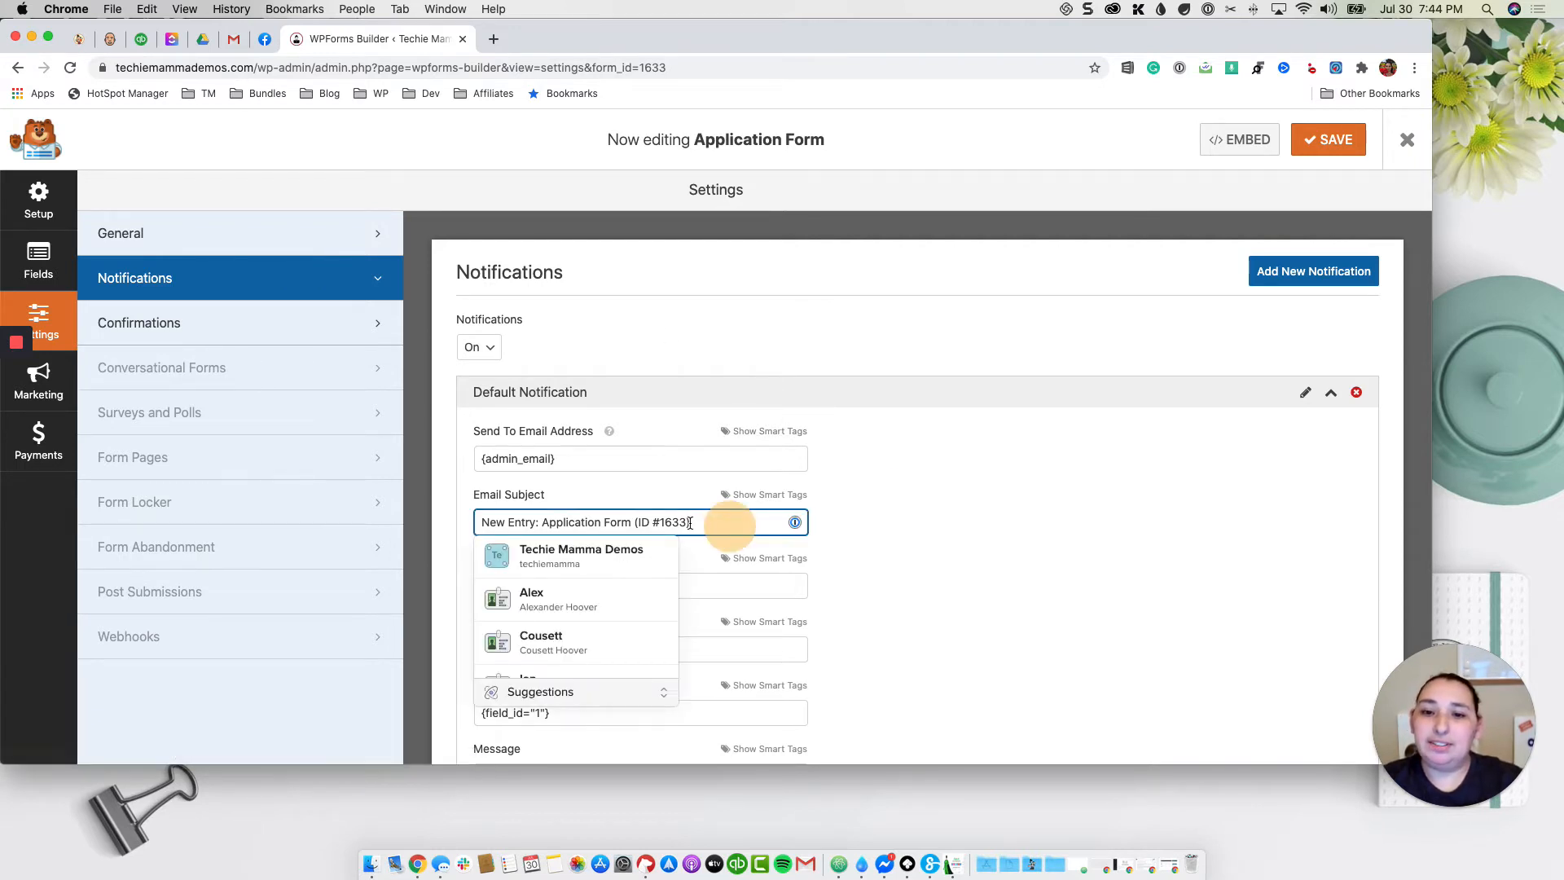
{"action": "left_click_drag", "start_coordinate": [634, 522], "coordinate": [741, 522]}
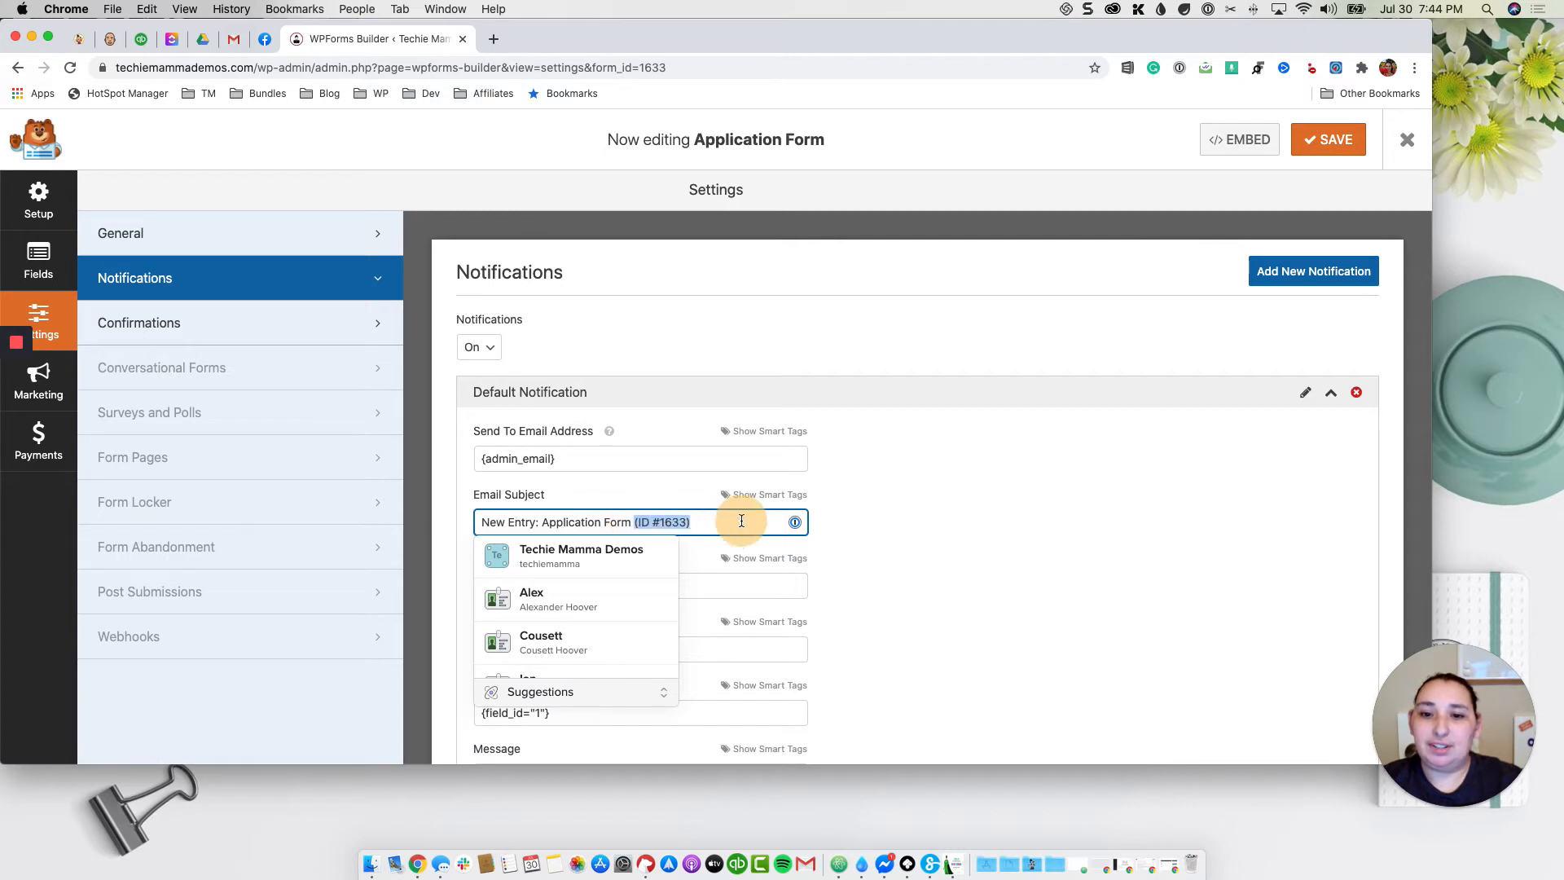
{"action": "key", "text": "BackSpace"}
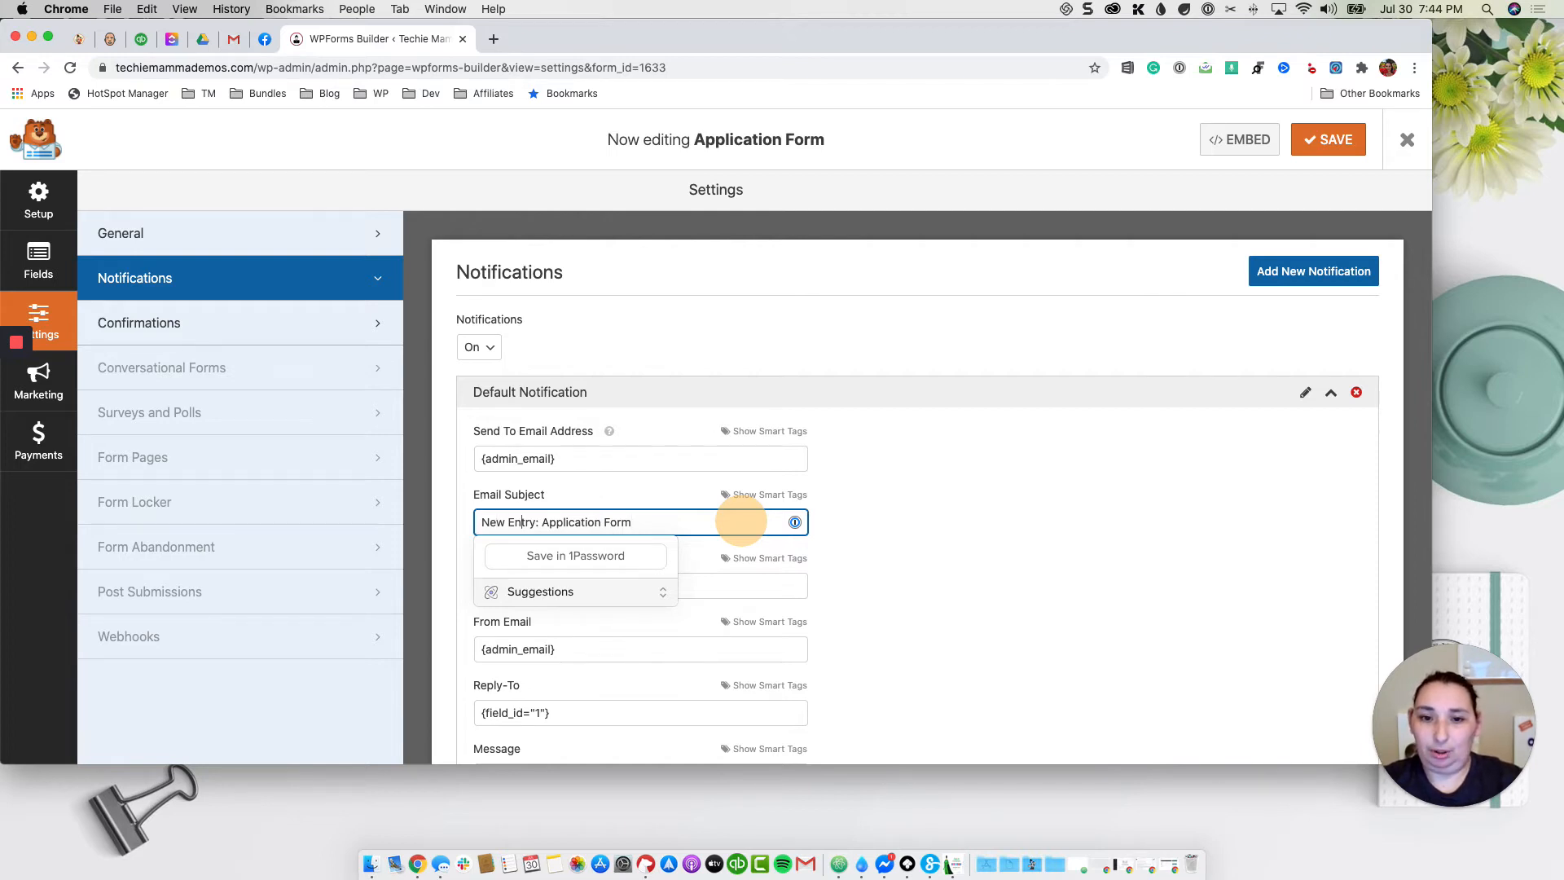
{"action": "key", "text": "shift+super+Left"}
{"action": "key", "text": "BackSpace"}
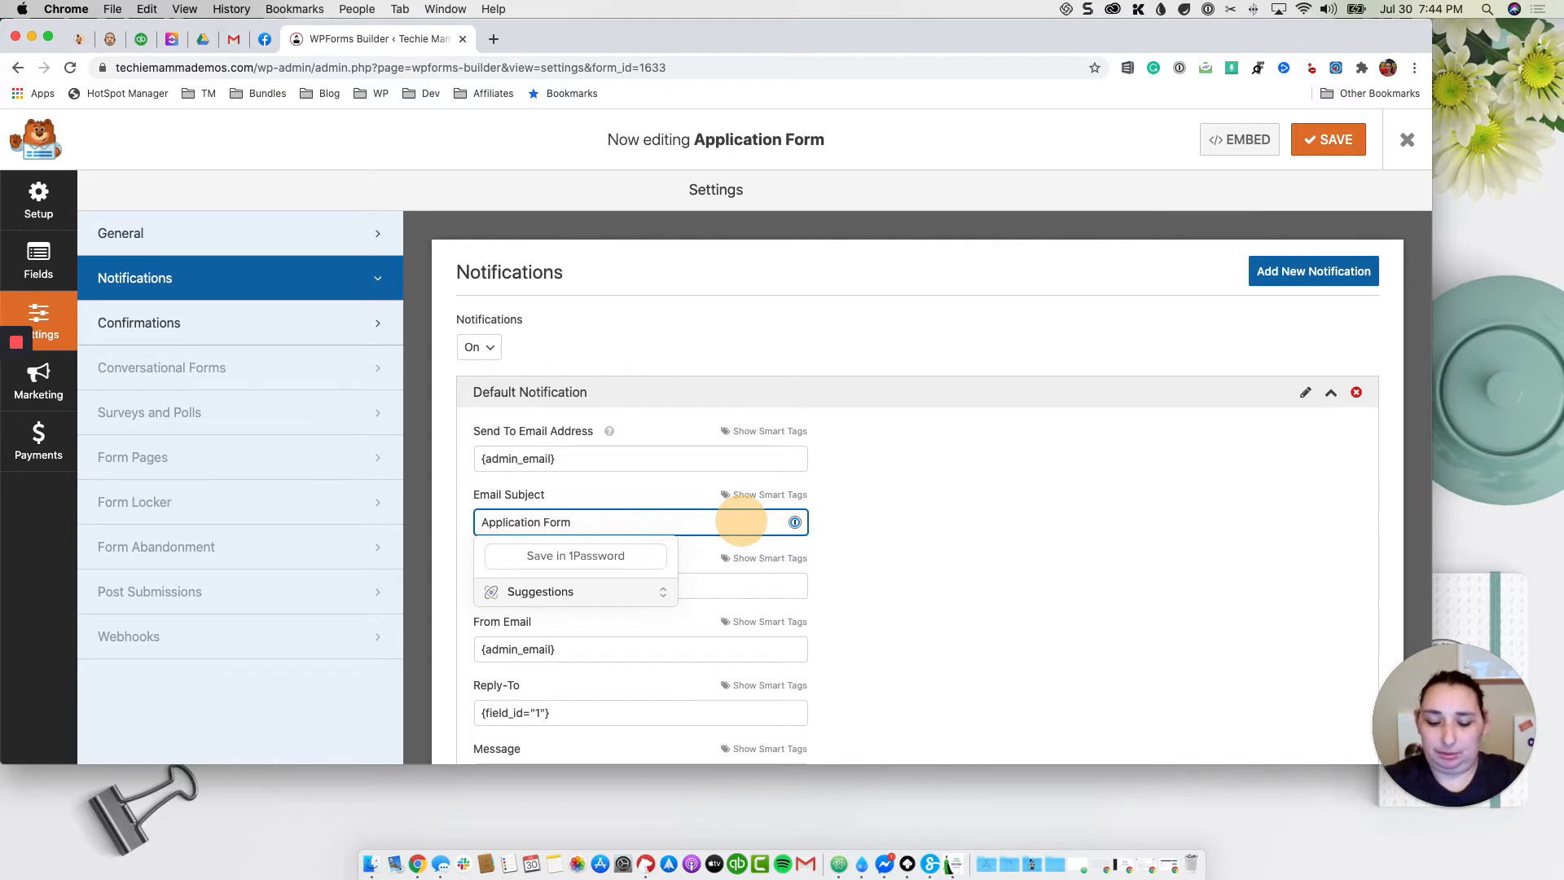
{"action": "type", "text": "New"}
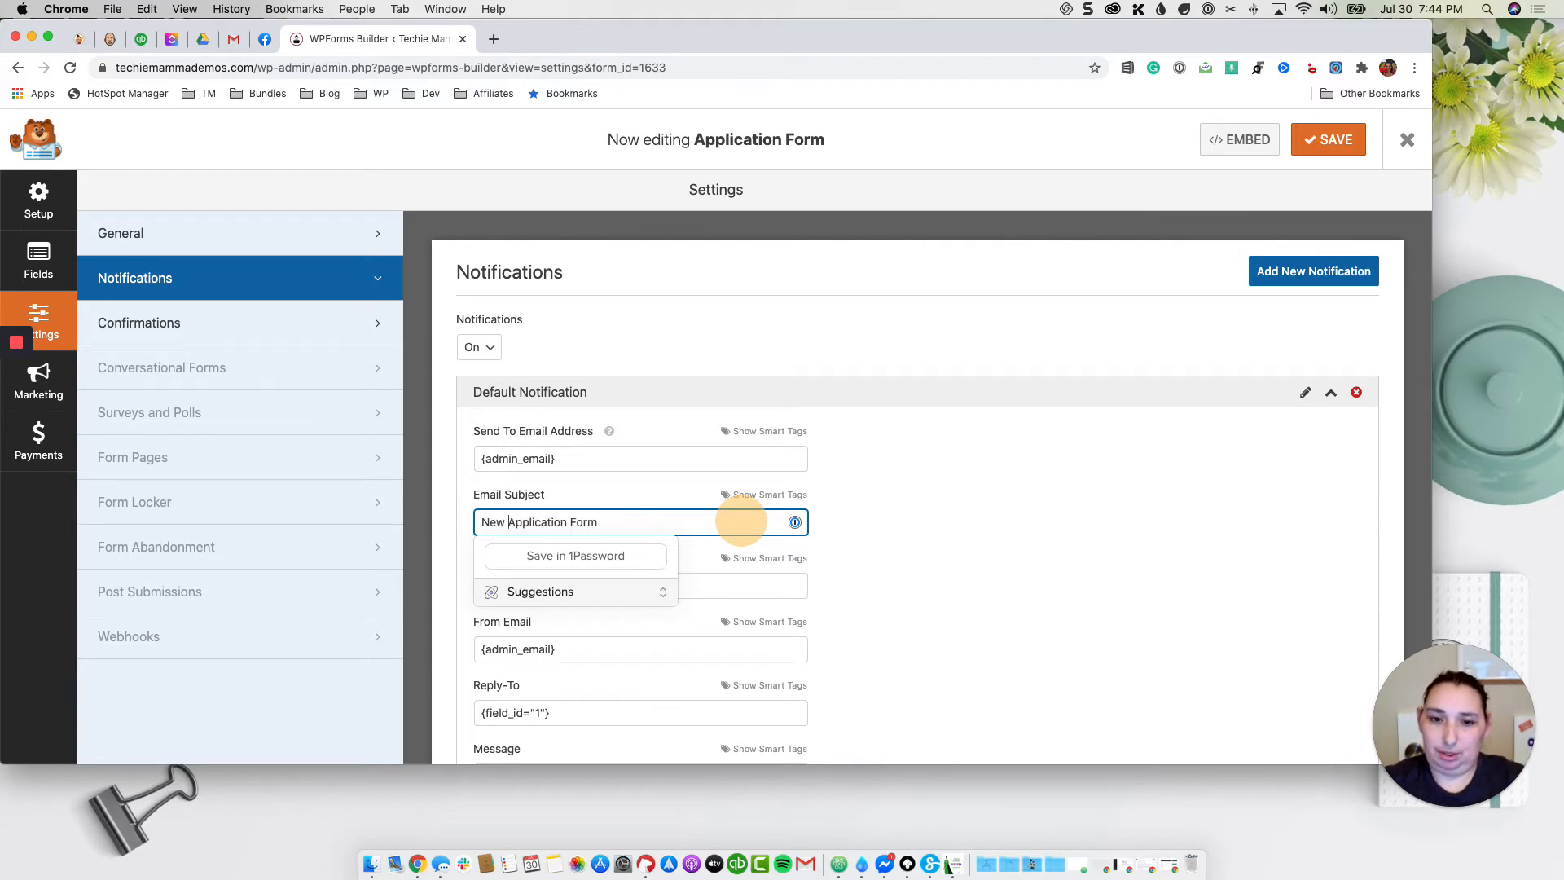
{"action": "left_click", "coordinate": [944, 476]}
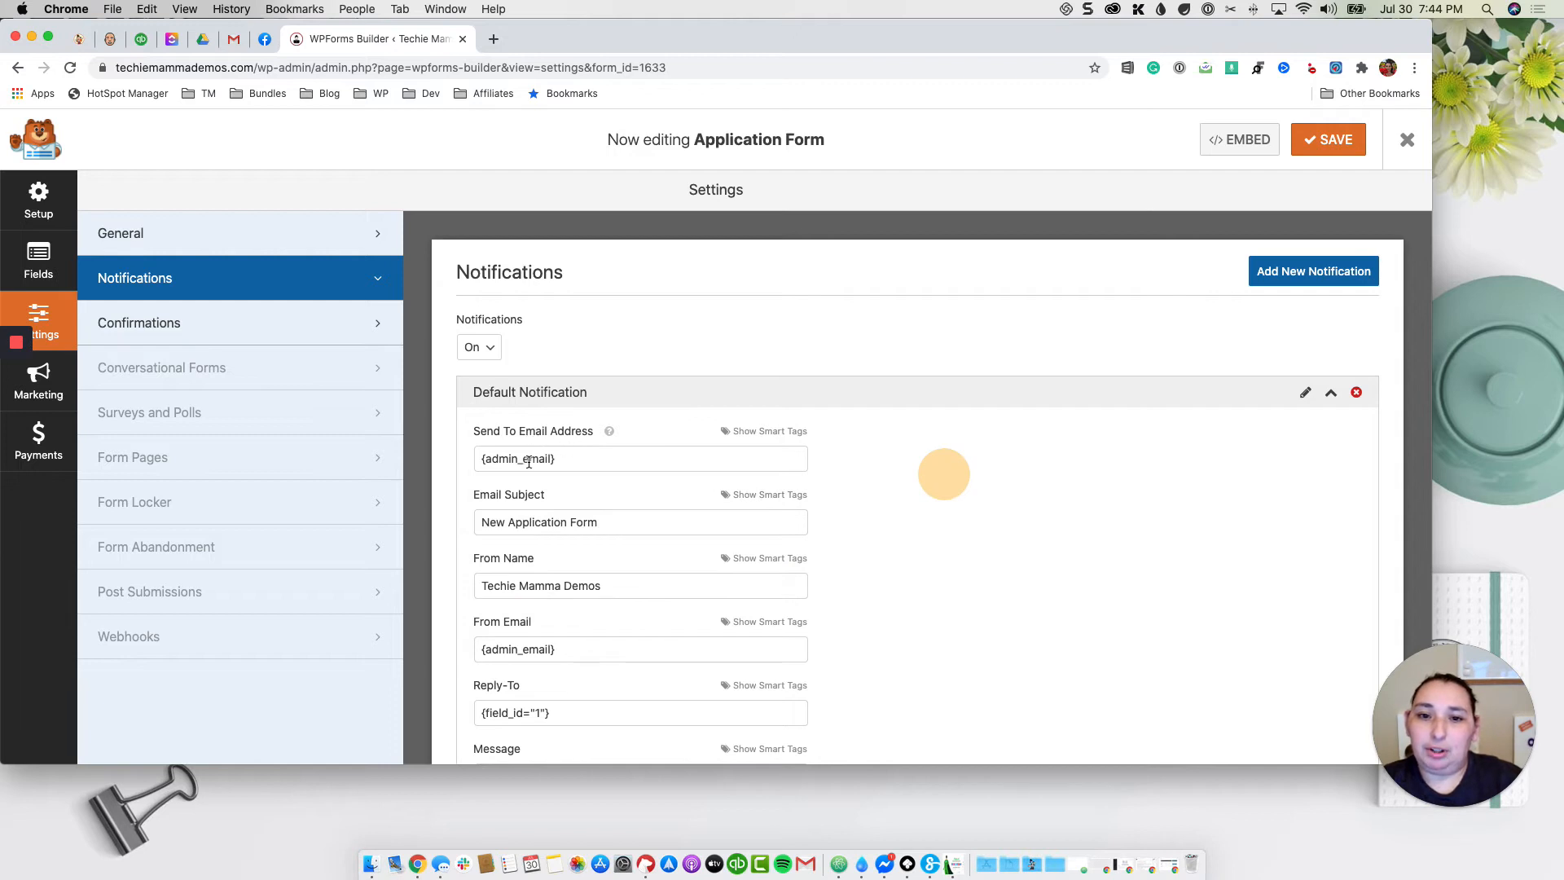
Step: Check the Send To Email Address, leaving it as the admin email
{"action": "left_click", "coordinate": [594, 459]}
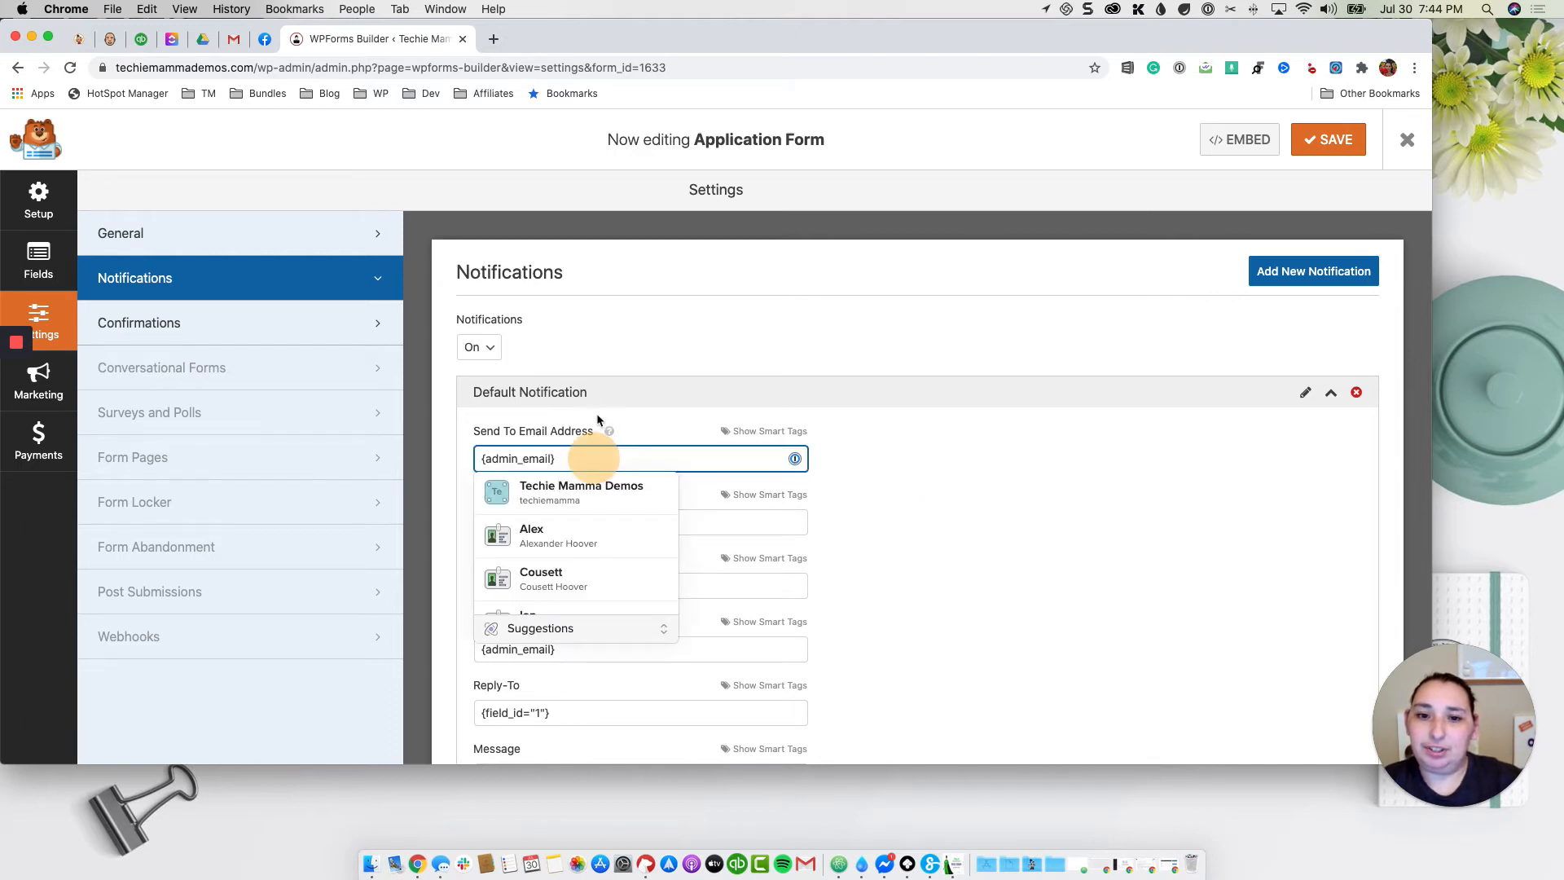
{"action": "left_click", "coordinate": [880, 490]}
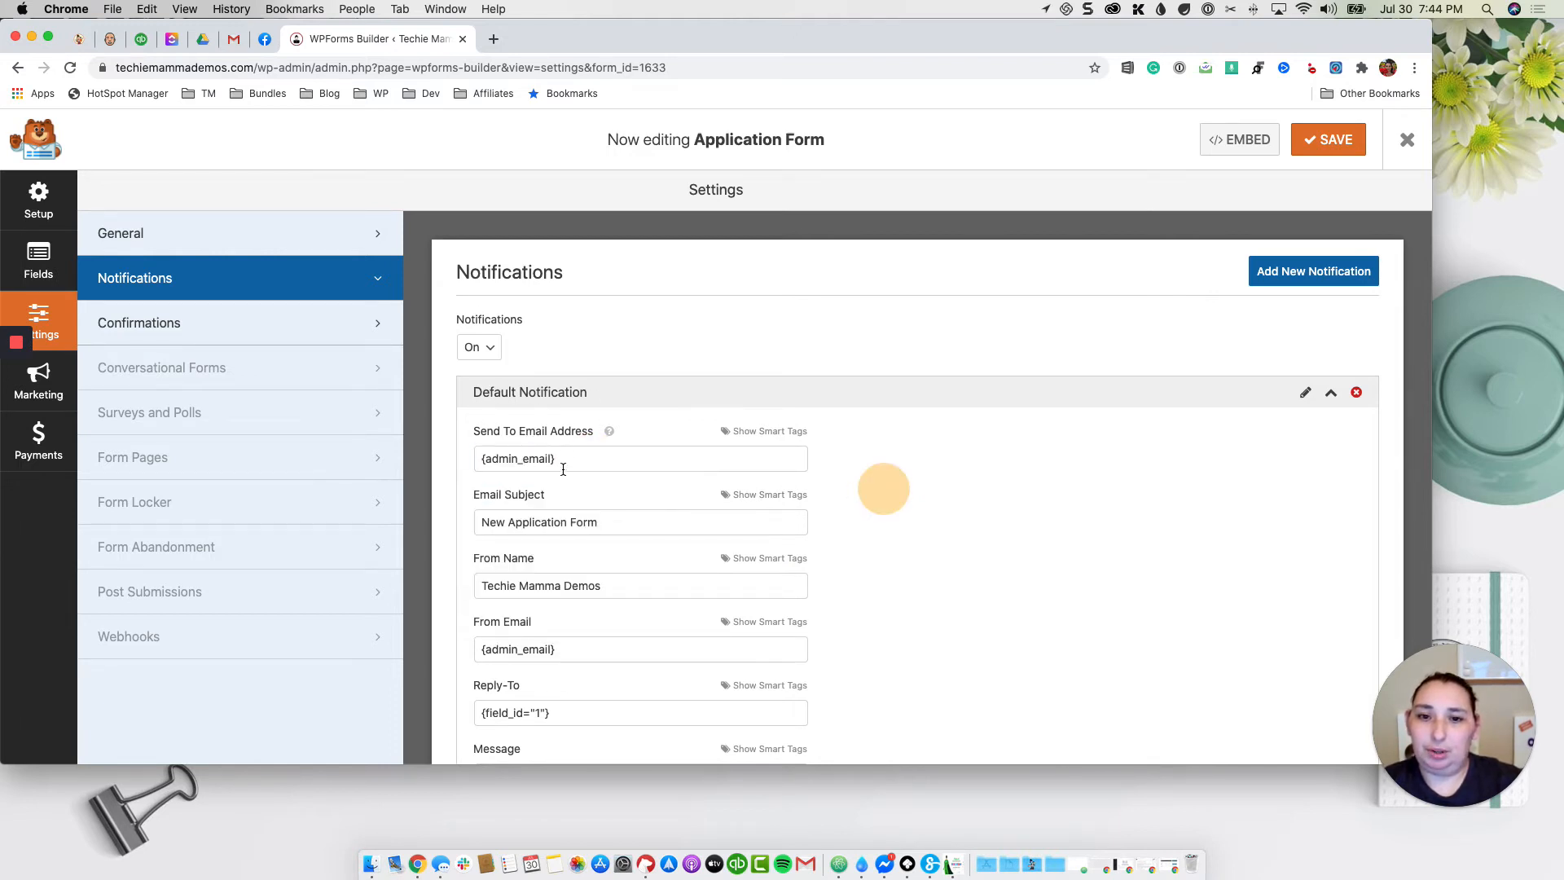
{"action": "scroll", "coordinate": [563, 469], "scroll_direction": "down", "scroll_amount": 2}
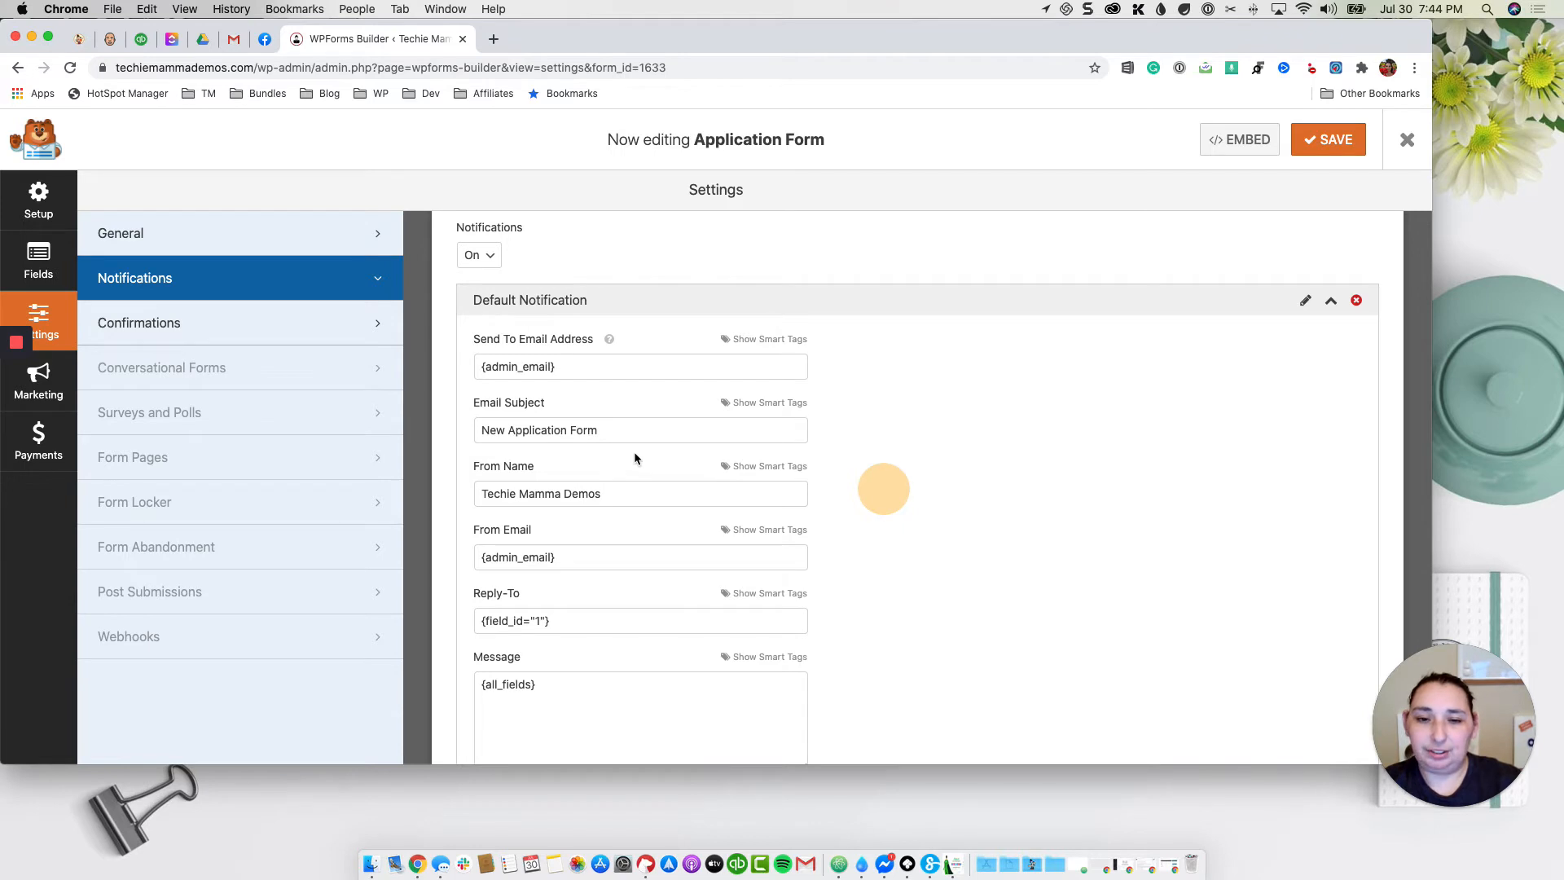
{"action": "scroll", "coordinate": [634, 452], "scroll_direction": "down", "scroll_amount": 2}
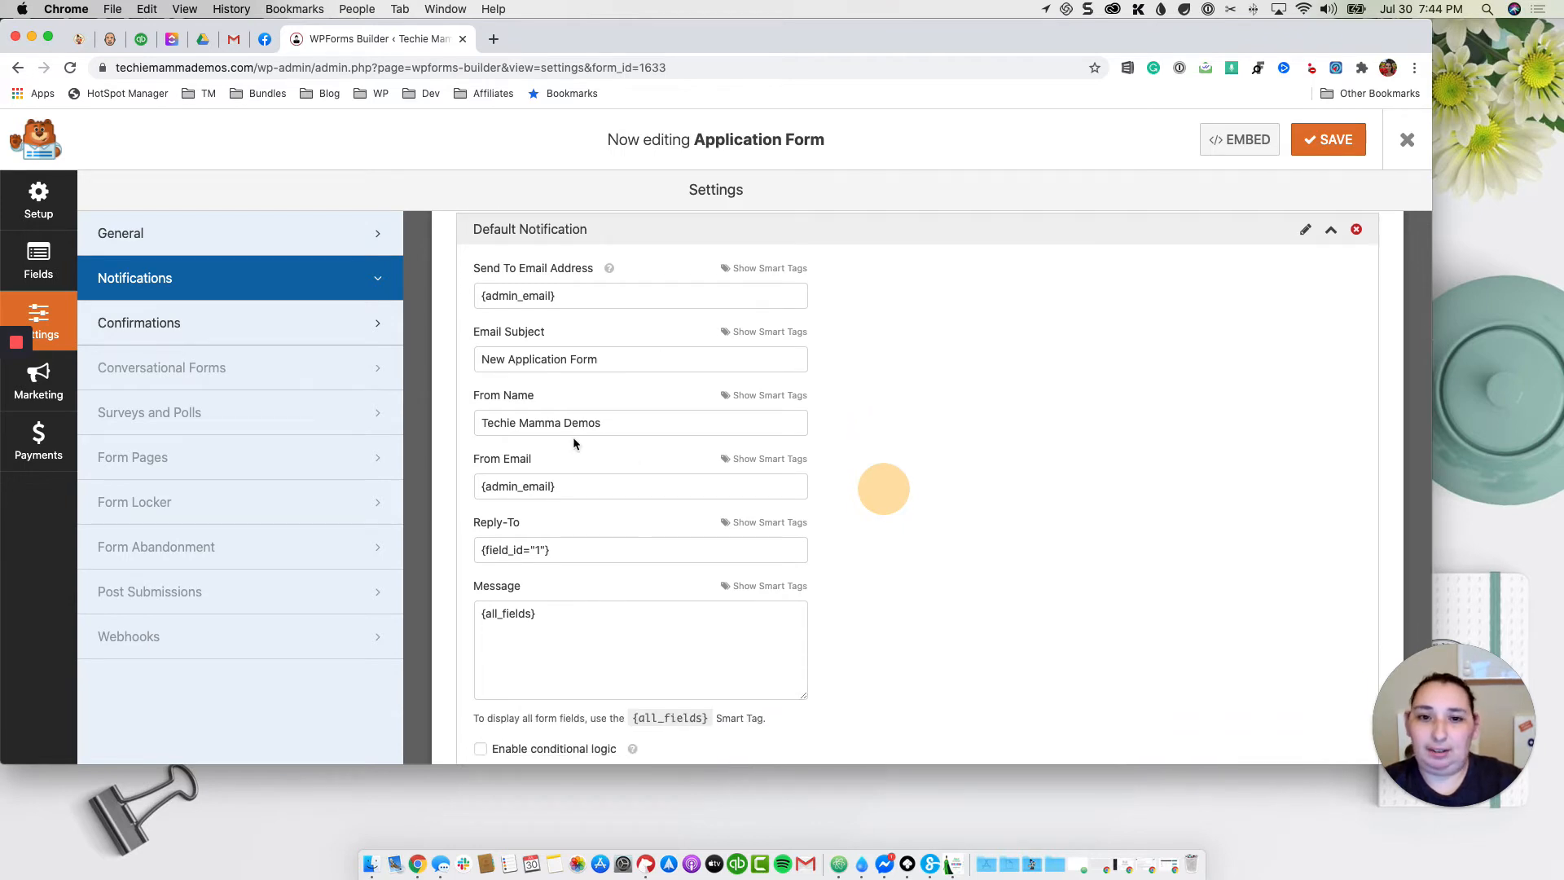
Step: Remove 'Demos' from the From Name, keeping From Email as {admin_email}
{"action": "scroll", "coordinate": [578, 407], "scroll_direction": "down", "scroll_amount": 2}
{"action": "double_click", "coordinate": [586, 364]}
{"action": "key", "text": "BackSpace"}
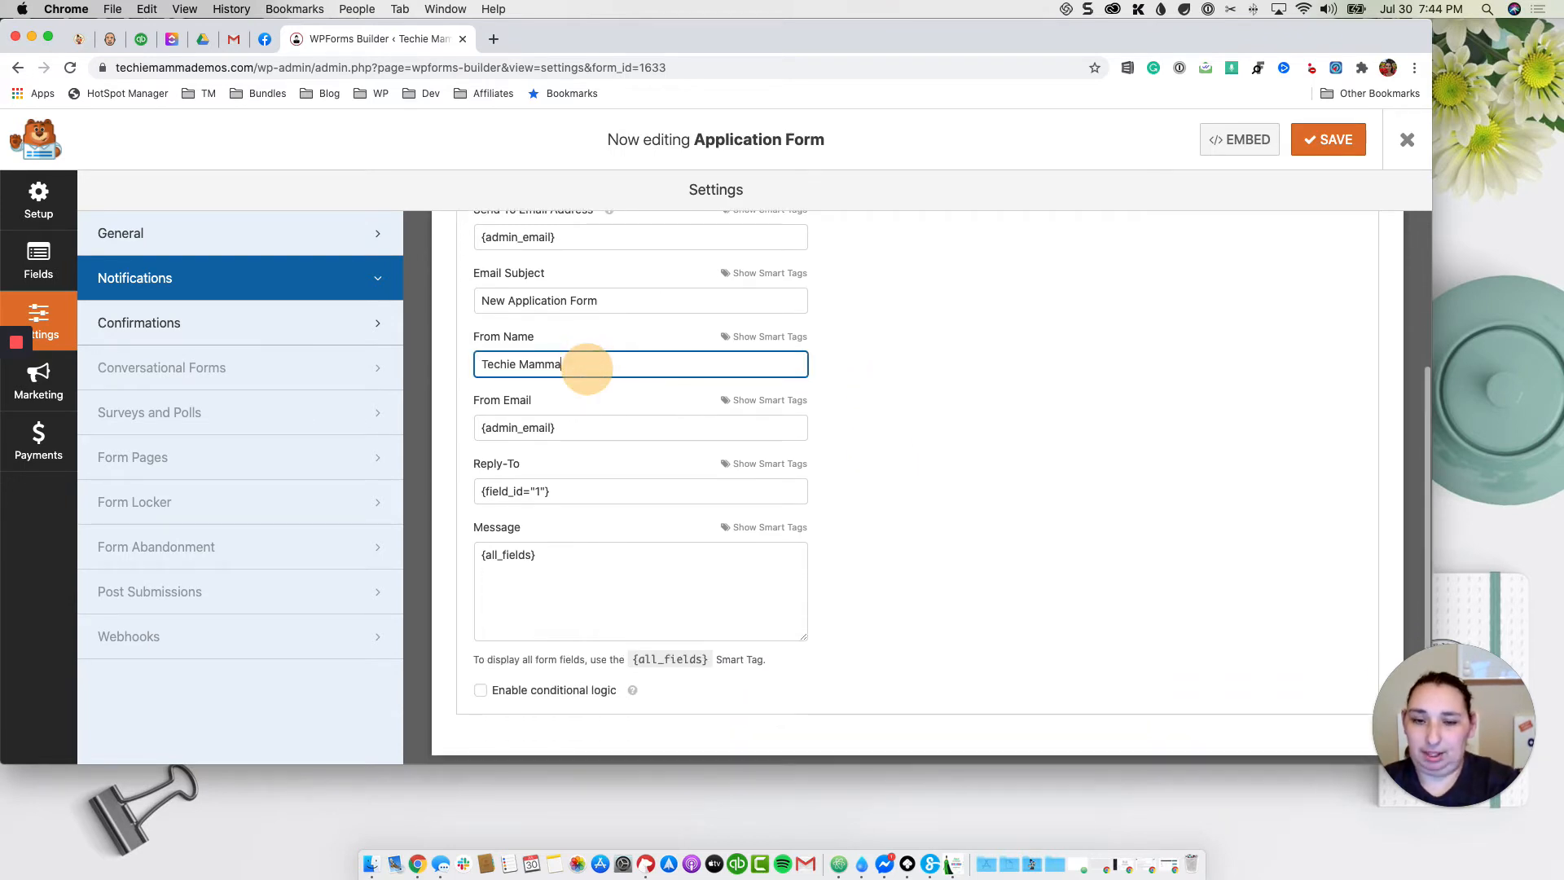
{"action": "left_click", "coordinate": [591, 431]}
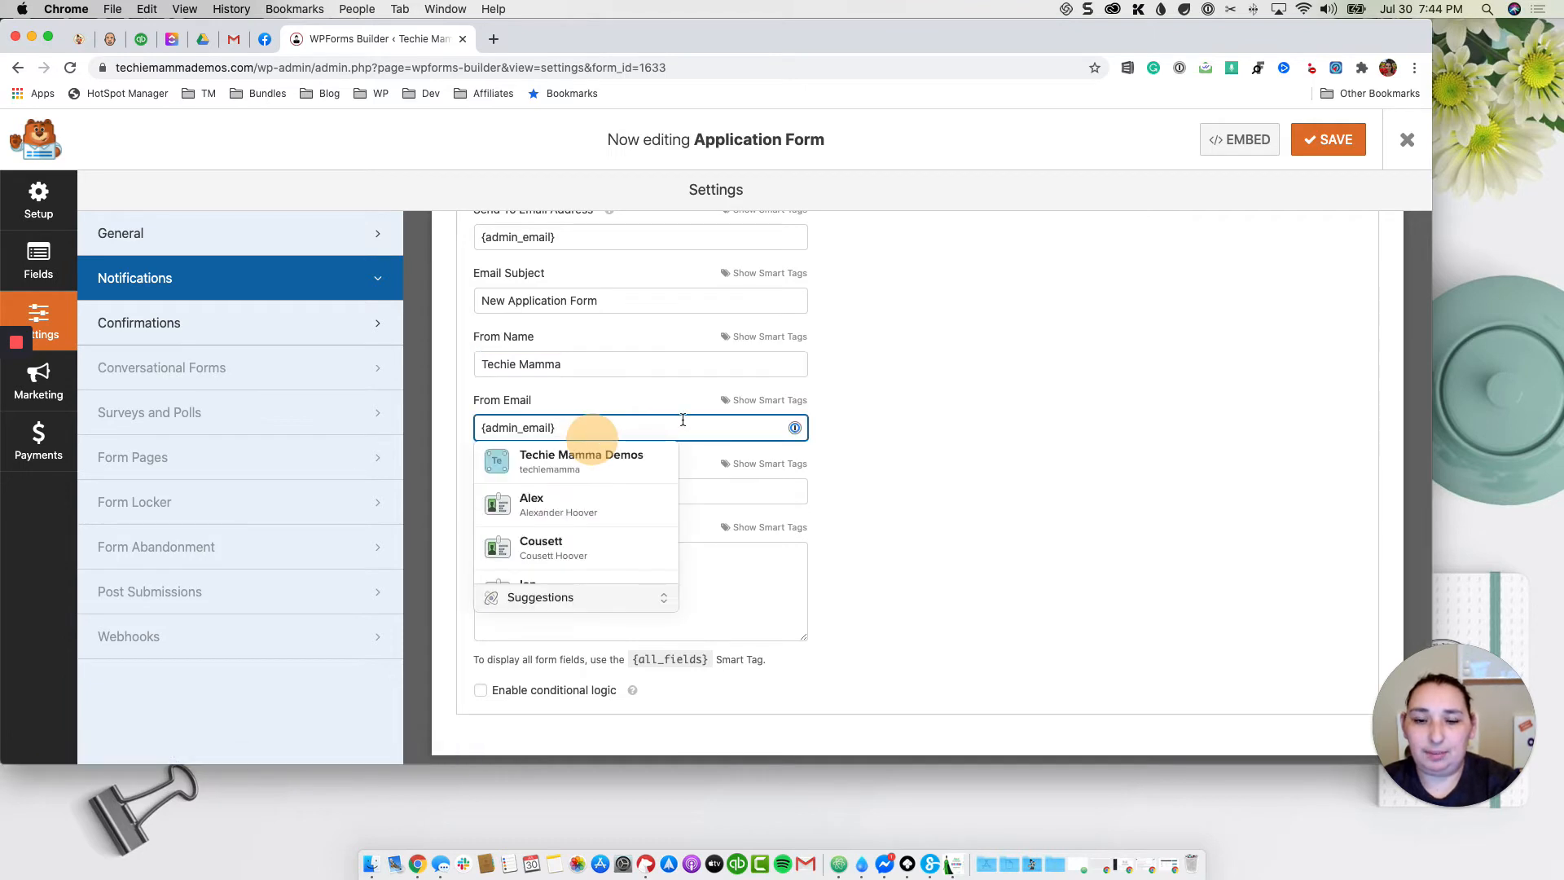
{"action": "left_click", "coordinate": [654, 426]}
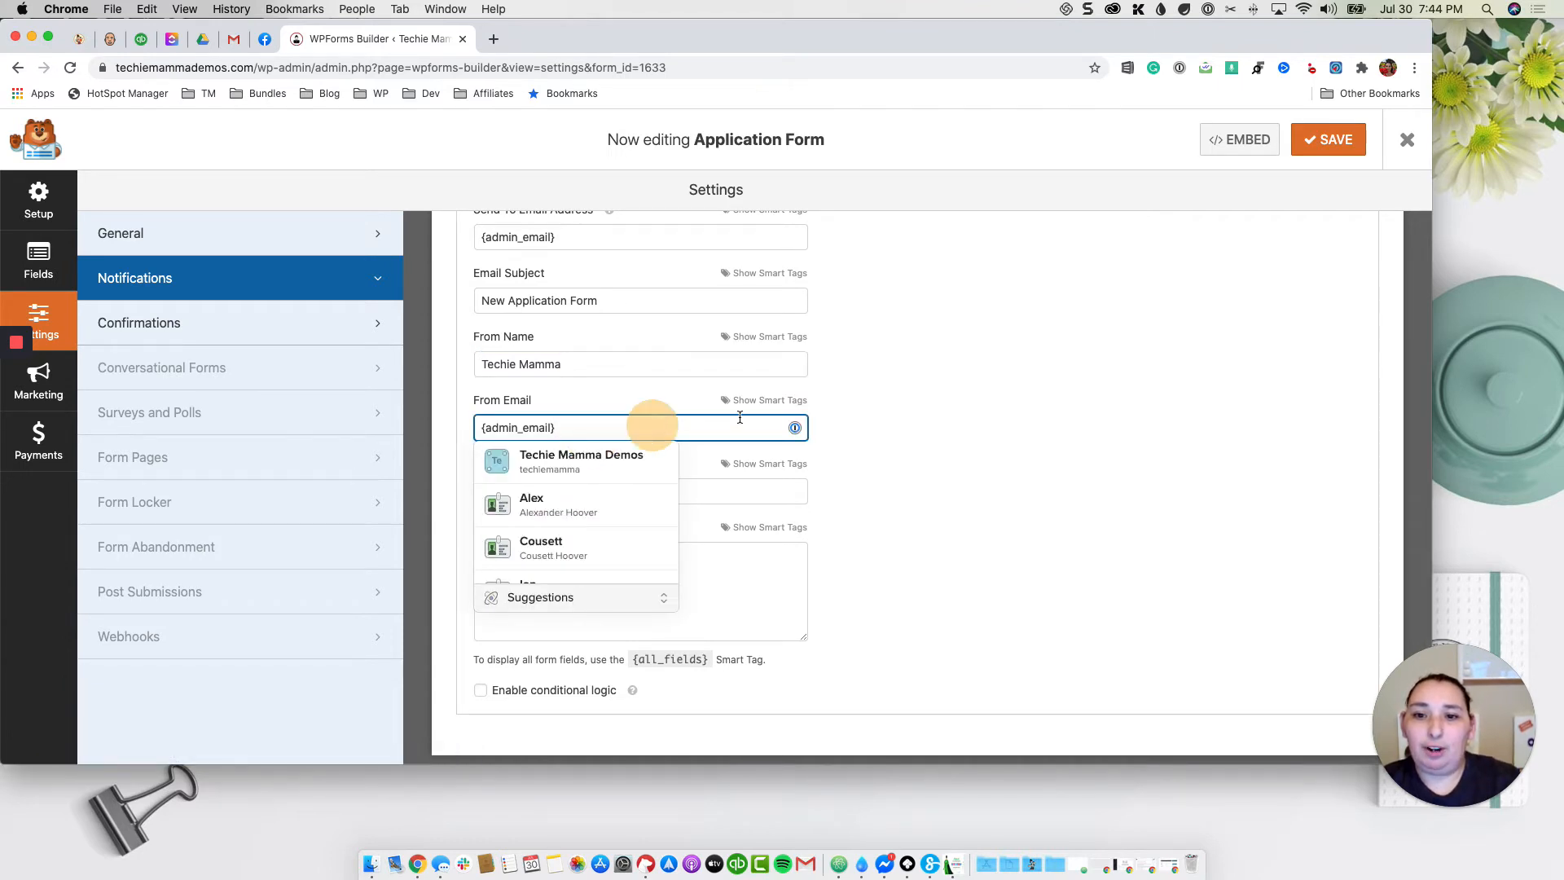
{"action": "triple_click", "coordinate": [574, 428]}
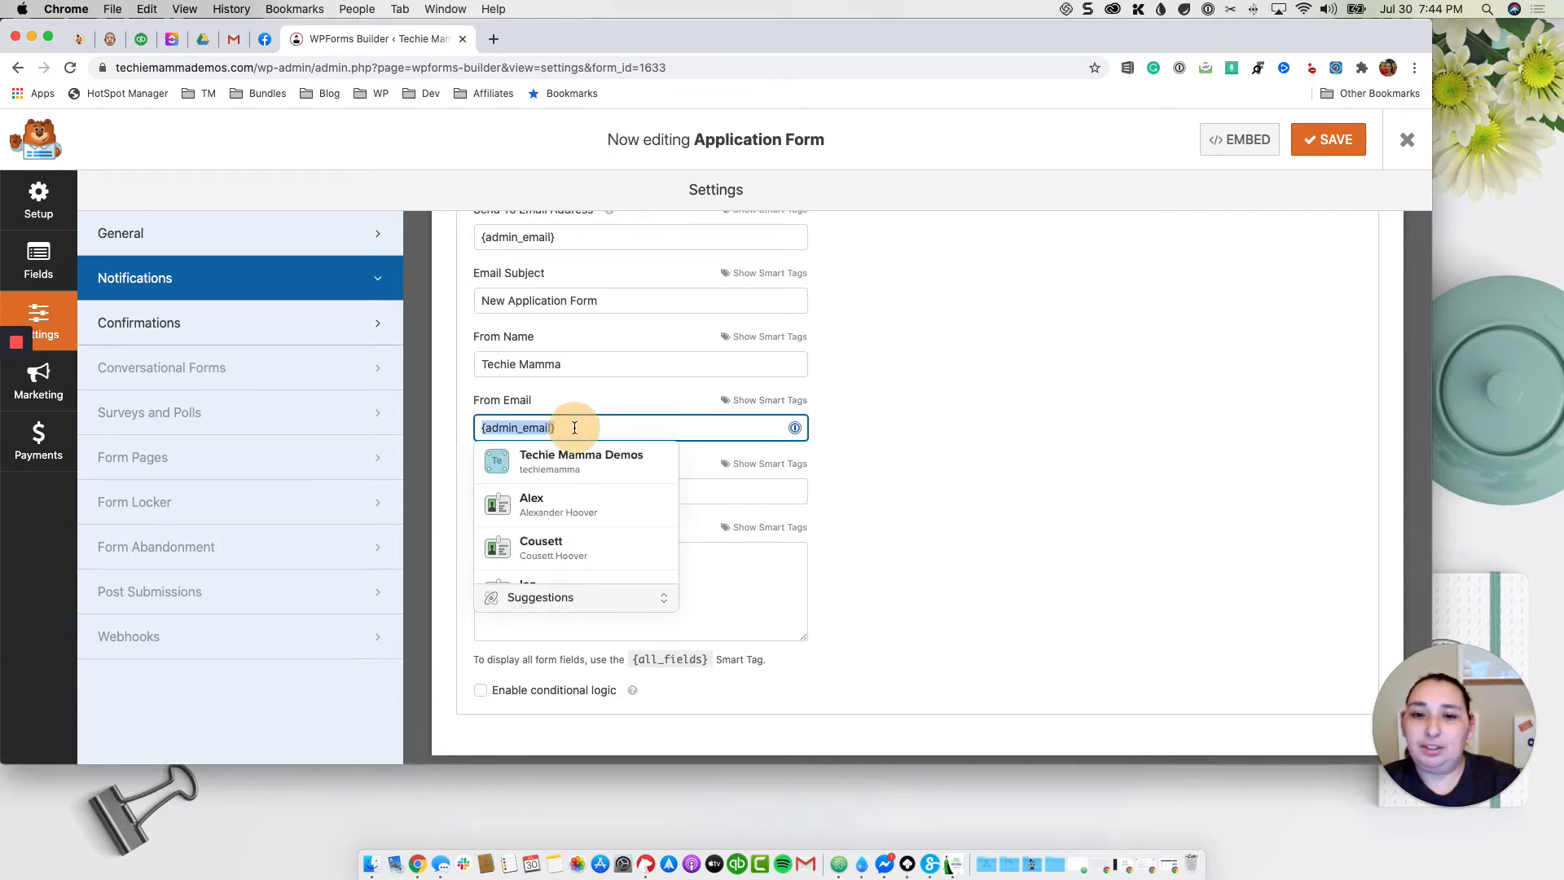
{"action": "key", "text": "BackSpace"}
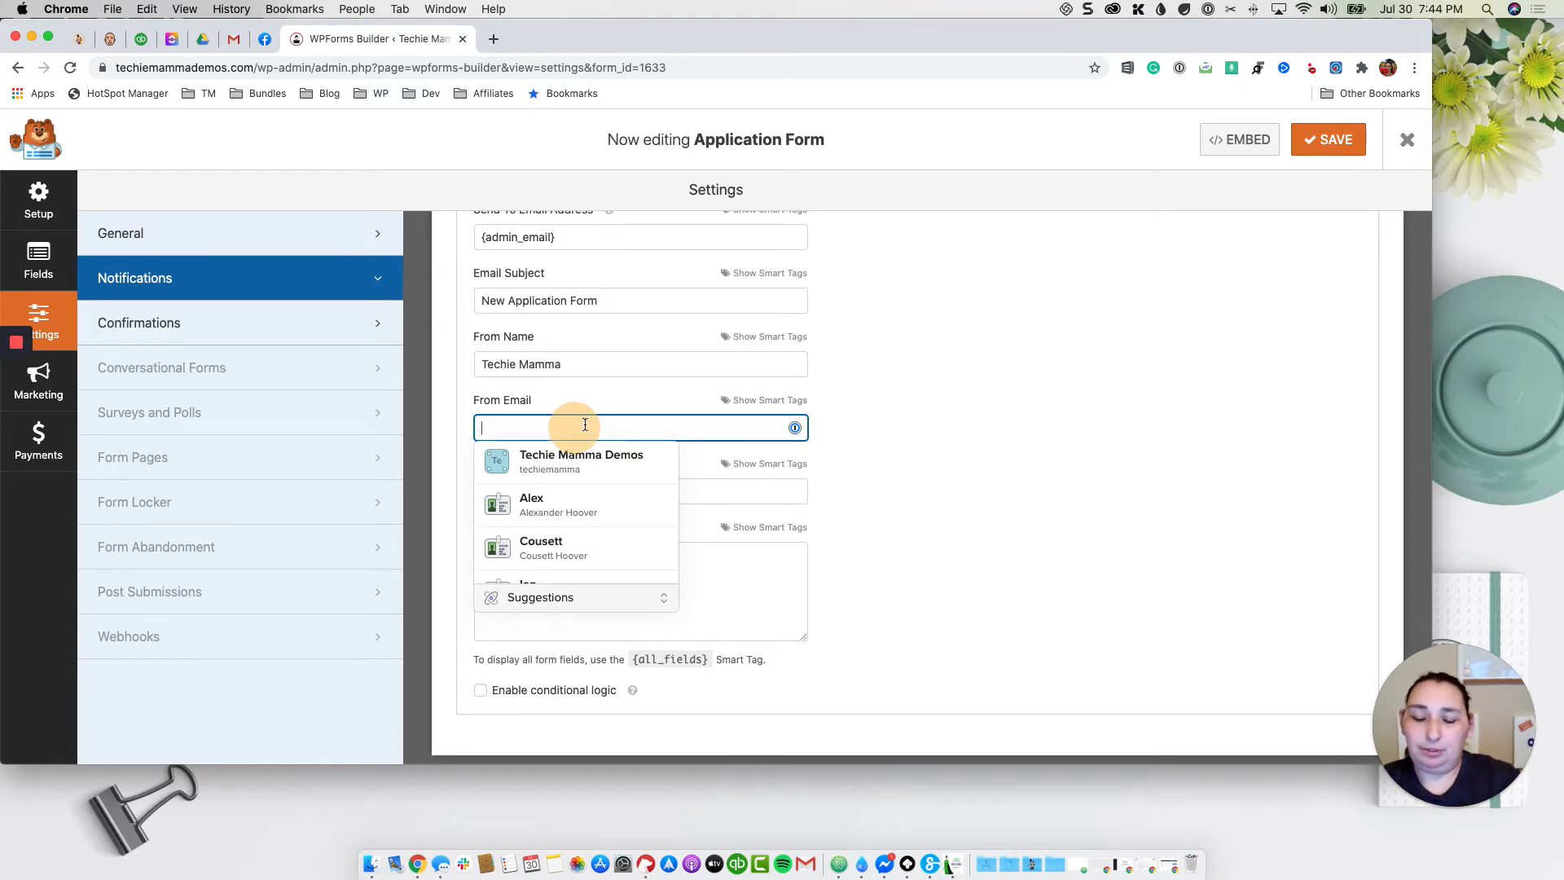
{"action": "key", "text": "super+z"}
{"action": "left_click", "coordinate": [909, 484]}
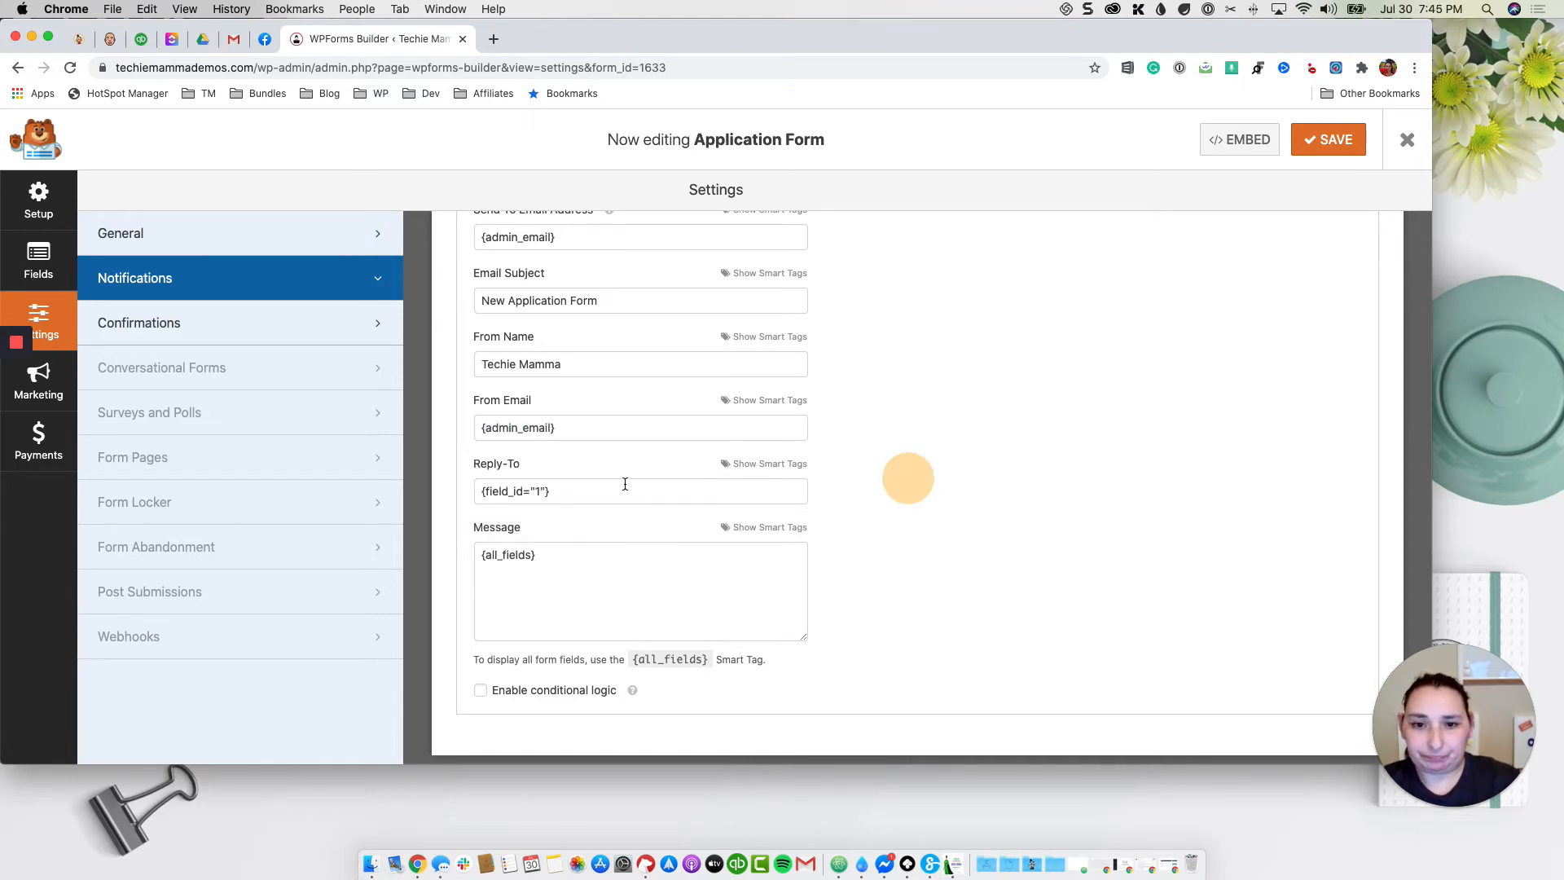
Step: Replace the Reply-To value with the Email field smart tag {field_id="1"}
{"action": "left_click", "coordinate": [611, 489]}
{"action": "triple_click", "coordinate": [598, 489]}
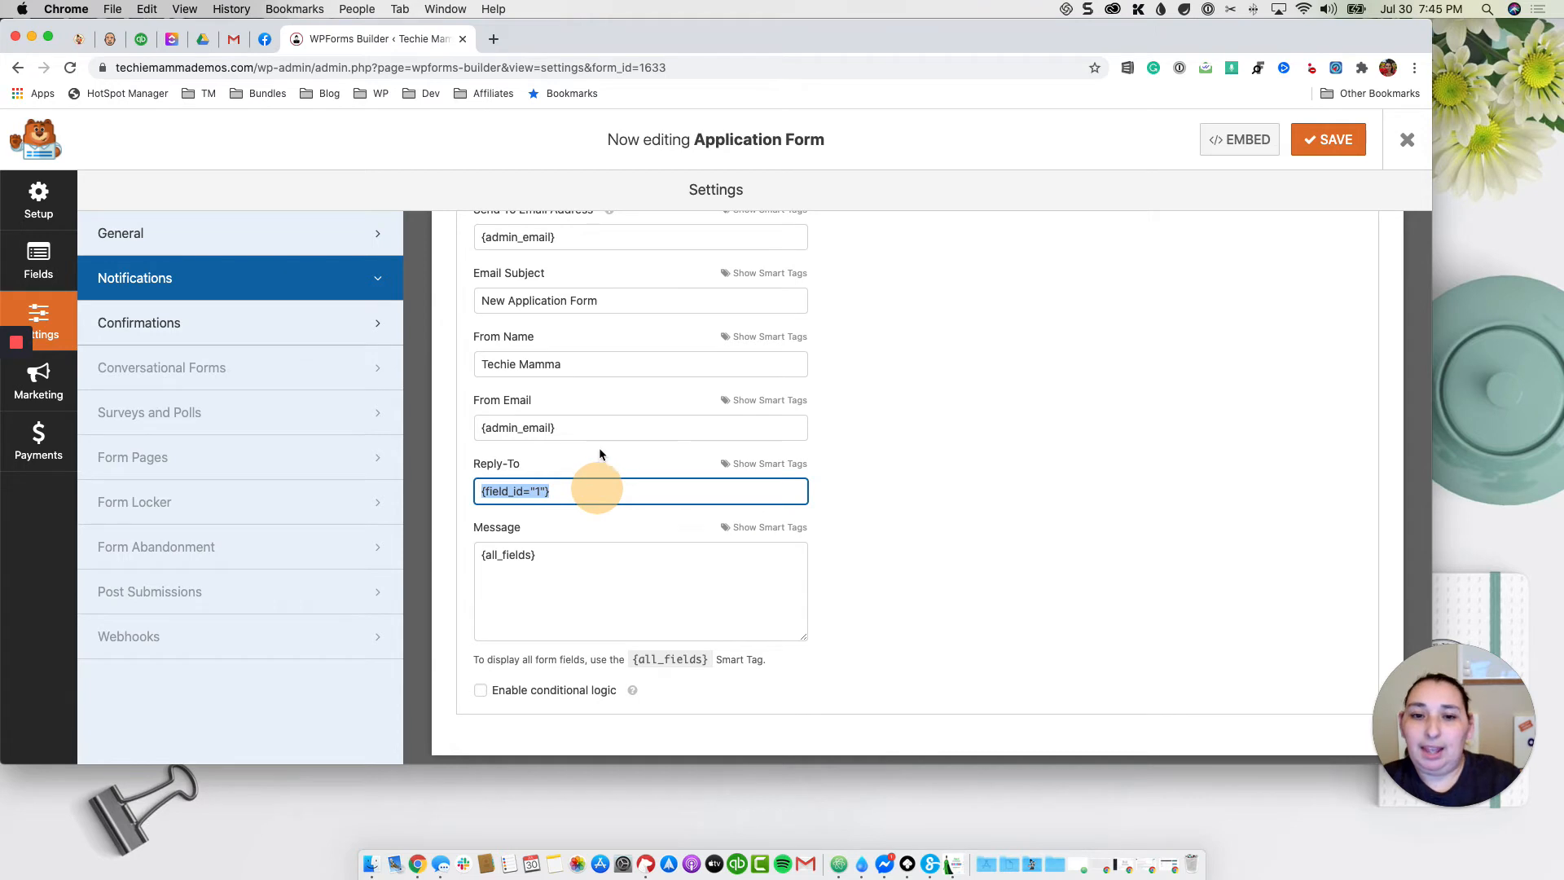
{"action": "key", "text": "BackSpace"}
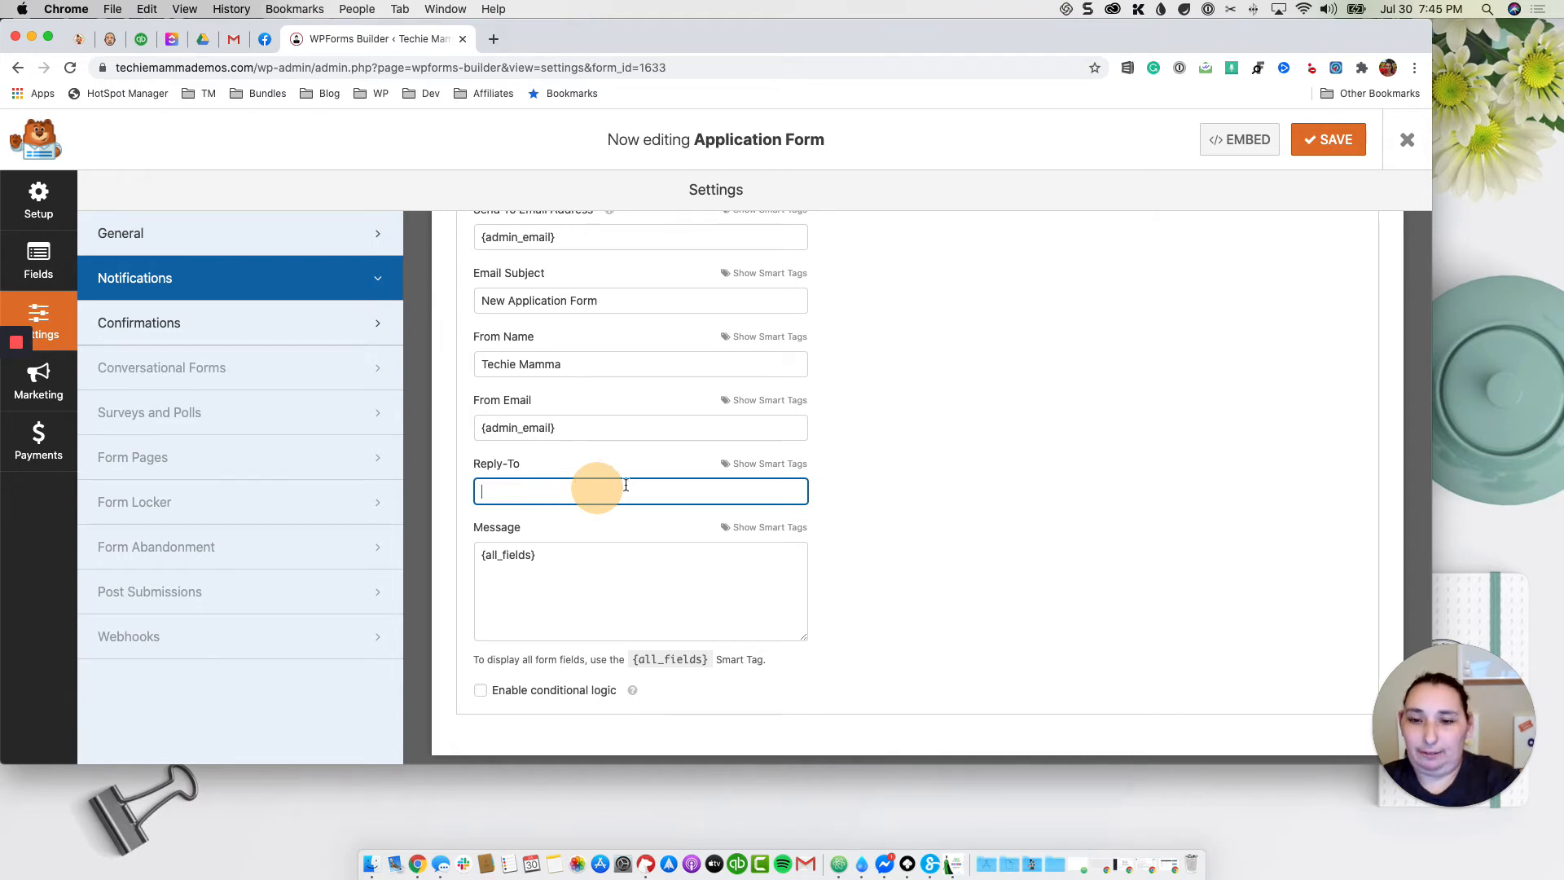
{"action": "left_click", "coordinate": [746, 466]}
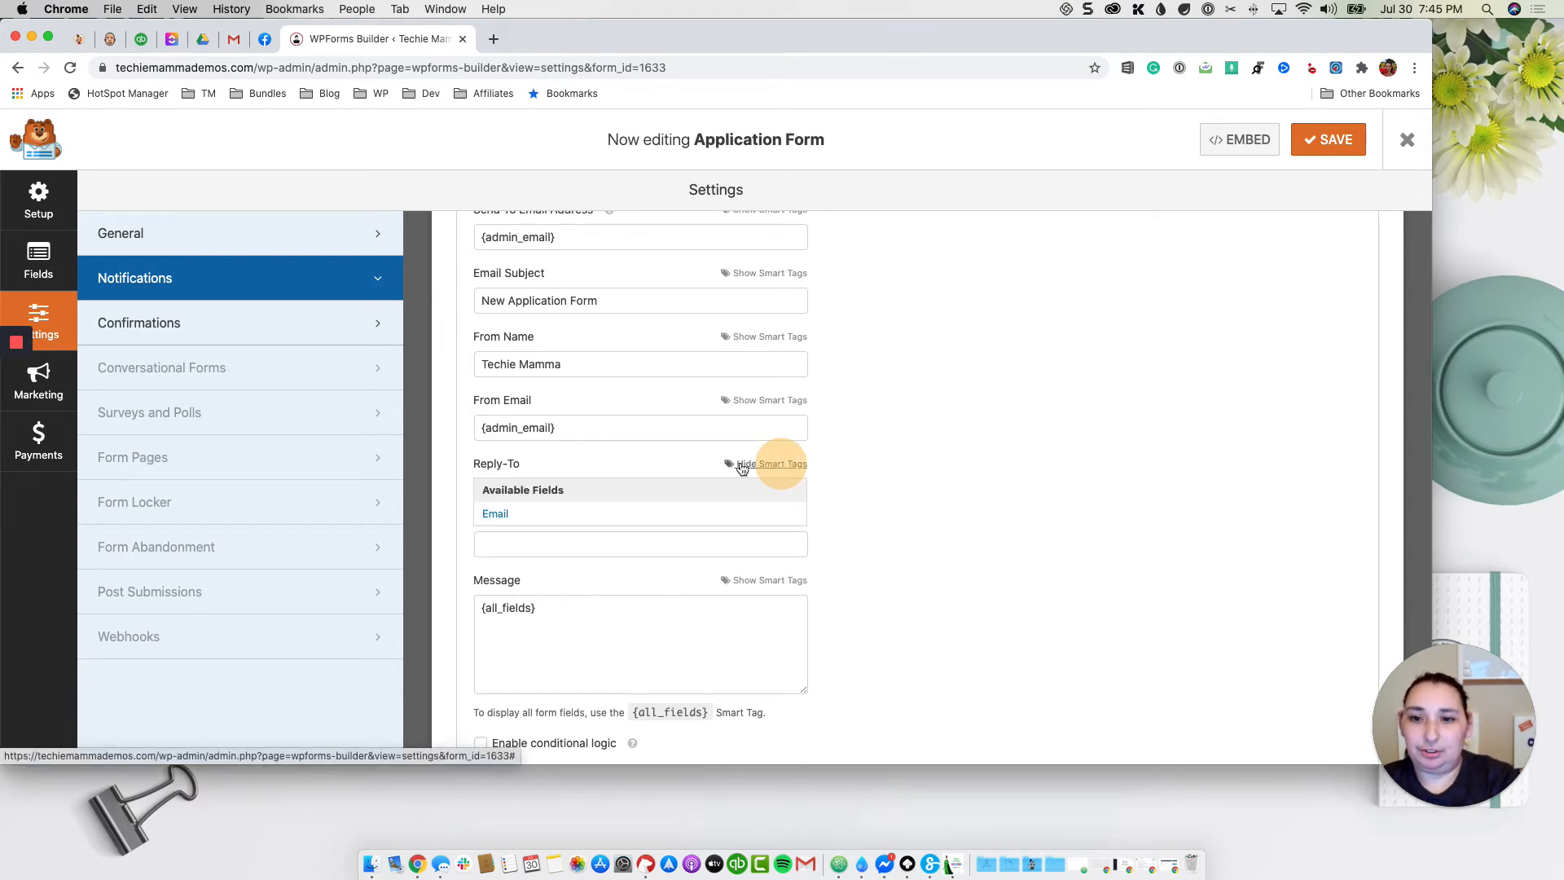
{"action": "left_click", "coordinate": [496, 520]}
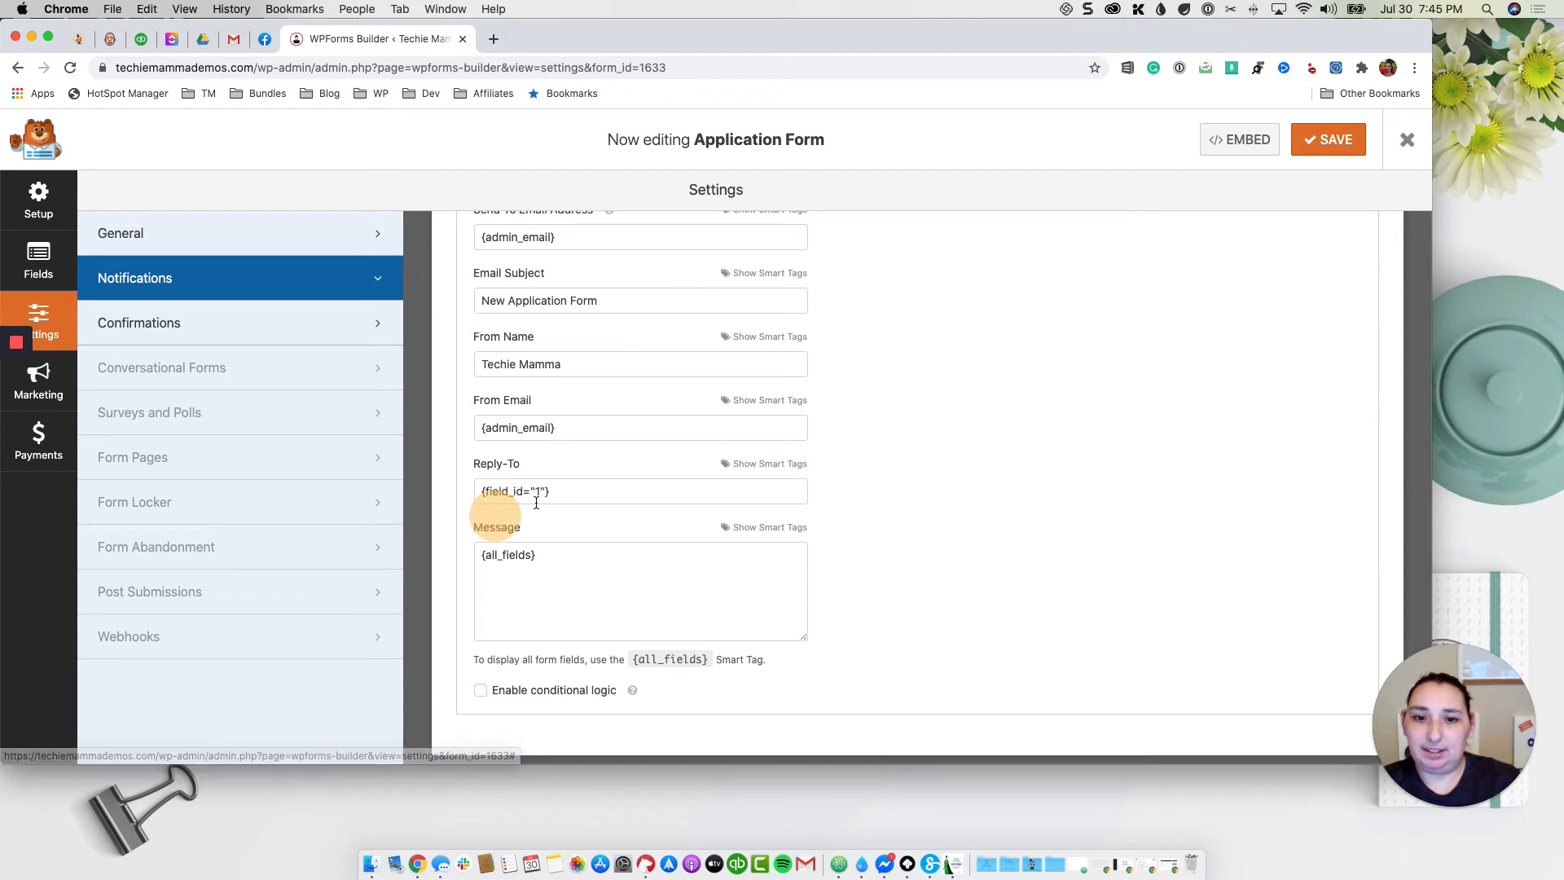
{"action": "left_click", "coordinate": [582, 495]}
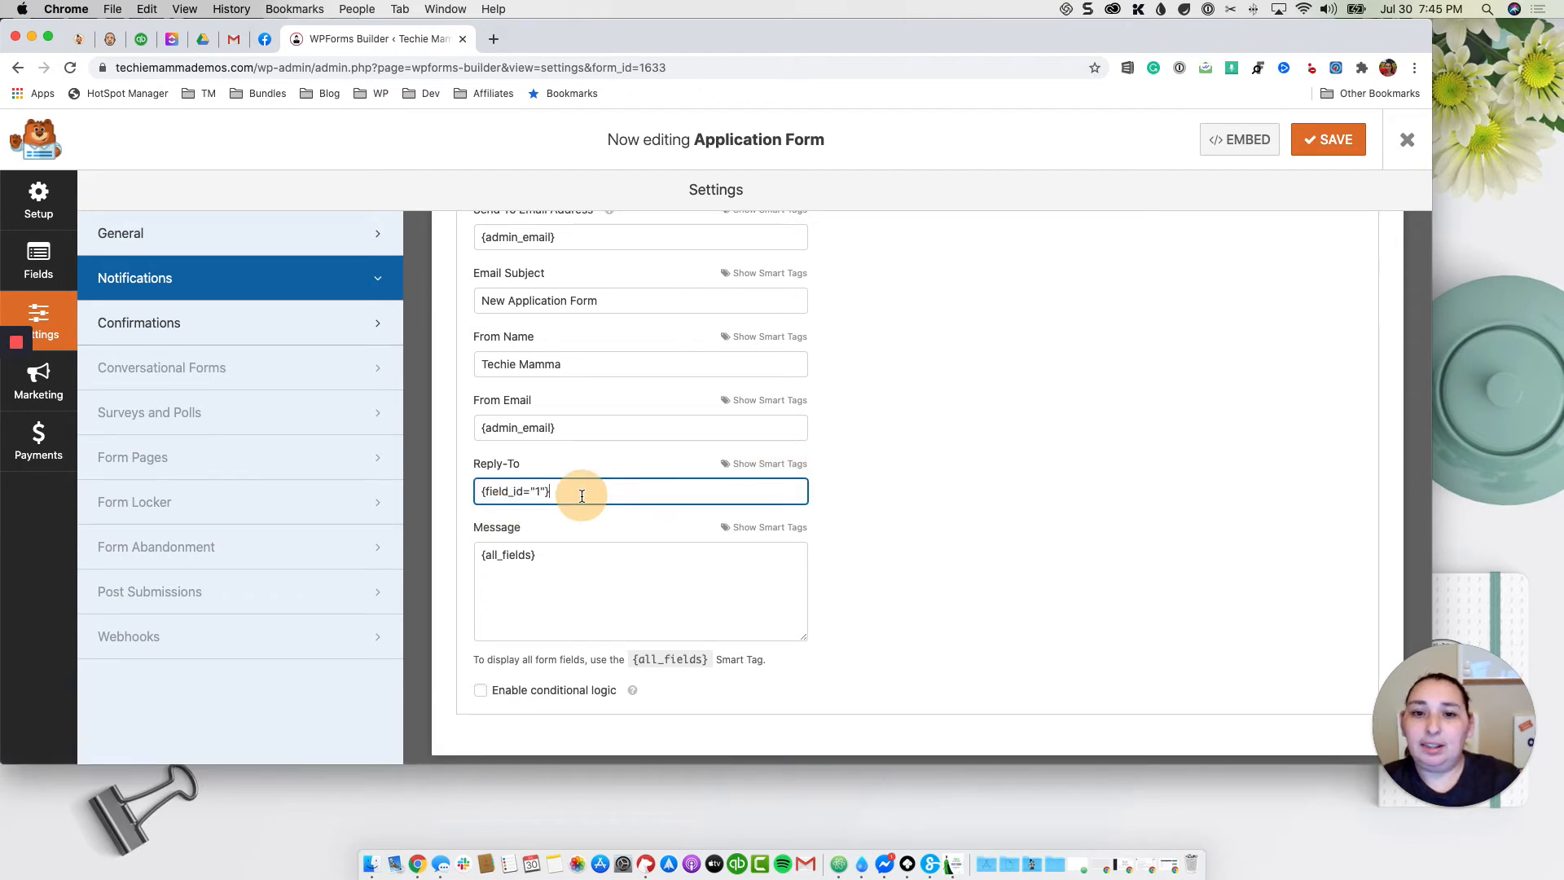
{"action": "left_click", "coordinate": [964, 506]}
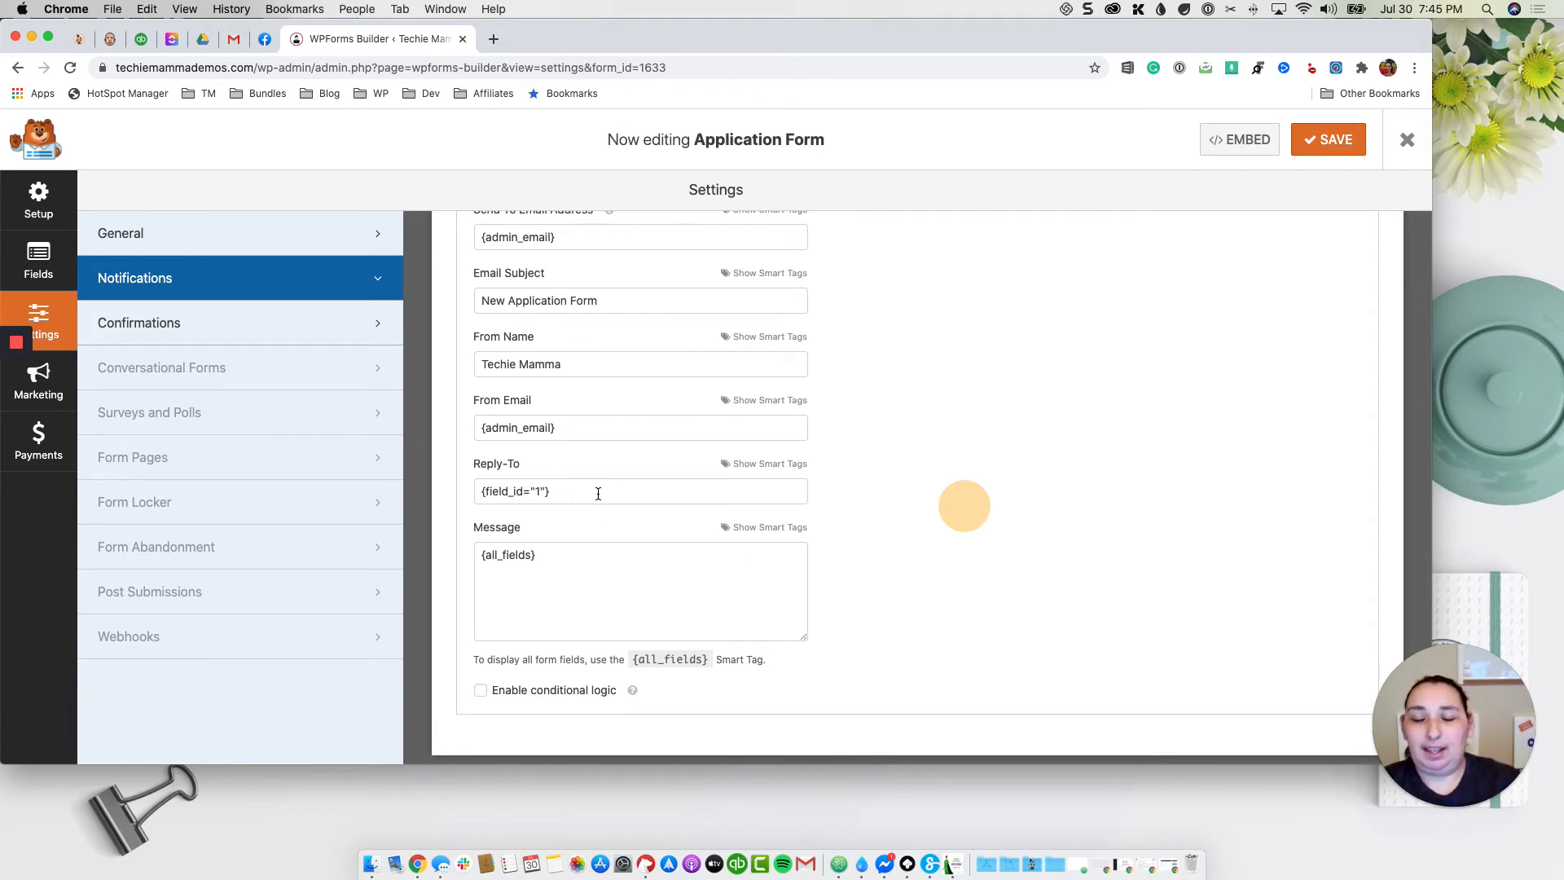
Step: Start the message with 'We have a new application from' plus the Parent's Name tag
{"action": "scroll", "coordinate": [594, 492], "scroll_direction": "down", "scroll_amount": 1}
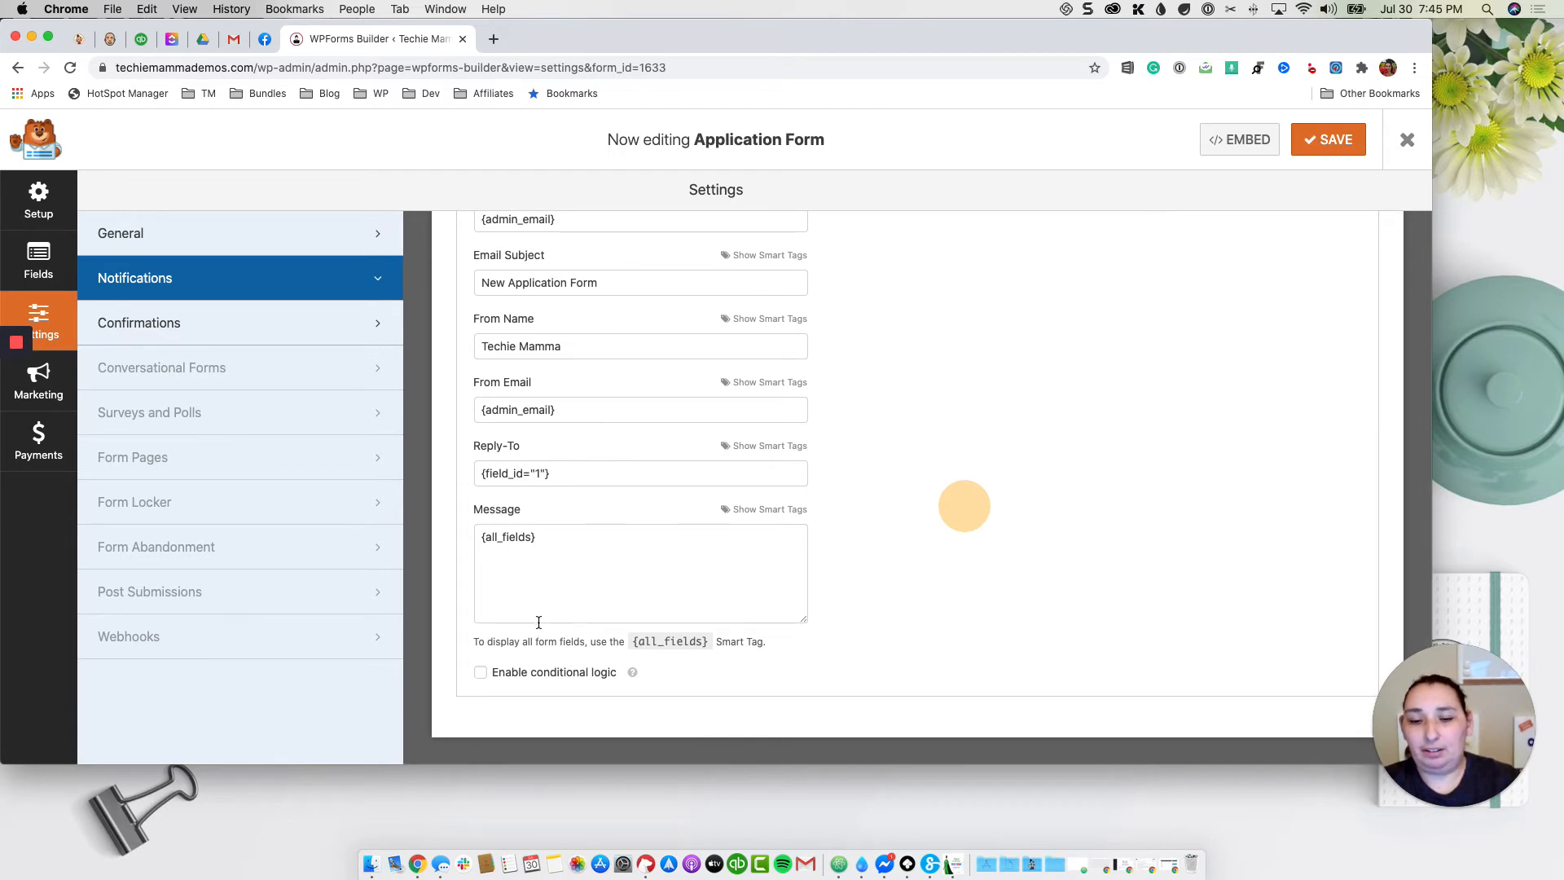
{"action": "scroll", "coordinate": [503, 556], "scroll_direction": "up", "scroll_amount": 1}
{"action": "scroll", "coordinate": [510, 551], "scroll_direction": "down", "scroll_amount": 1}
{"action": "scroll", "coordinate": [521, 554], "scroll_direction": "up", "scroll_amount": 1}
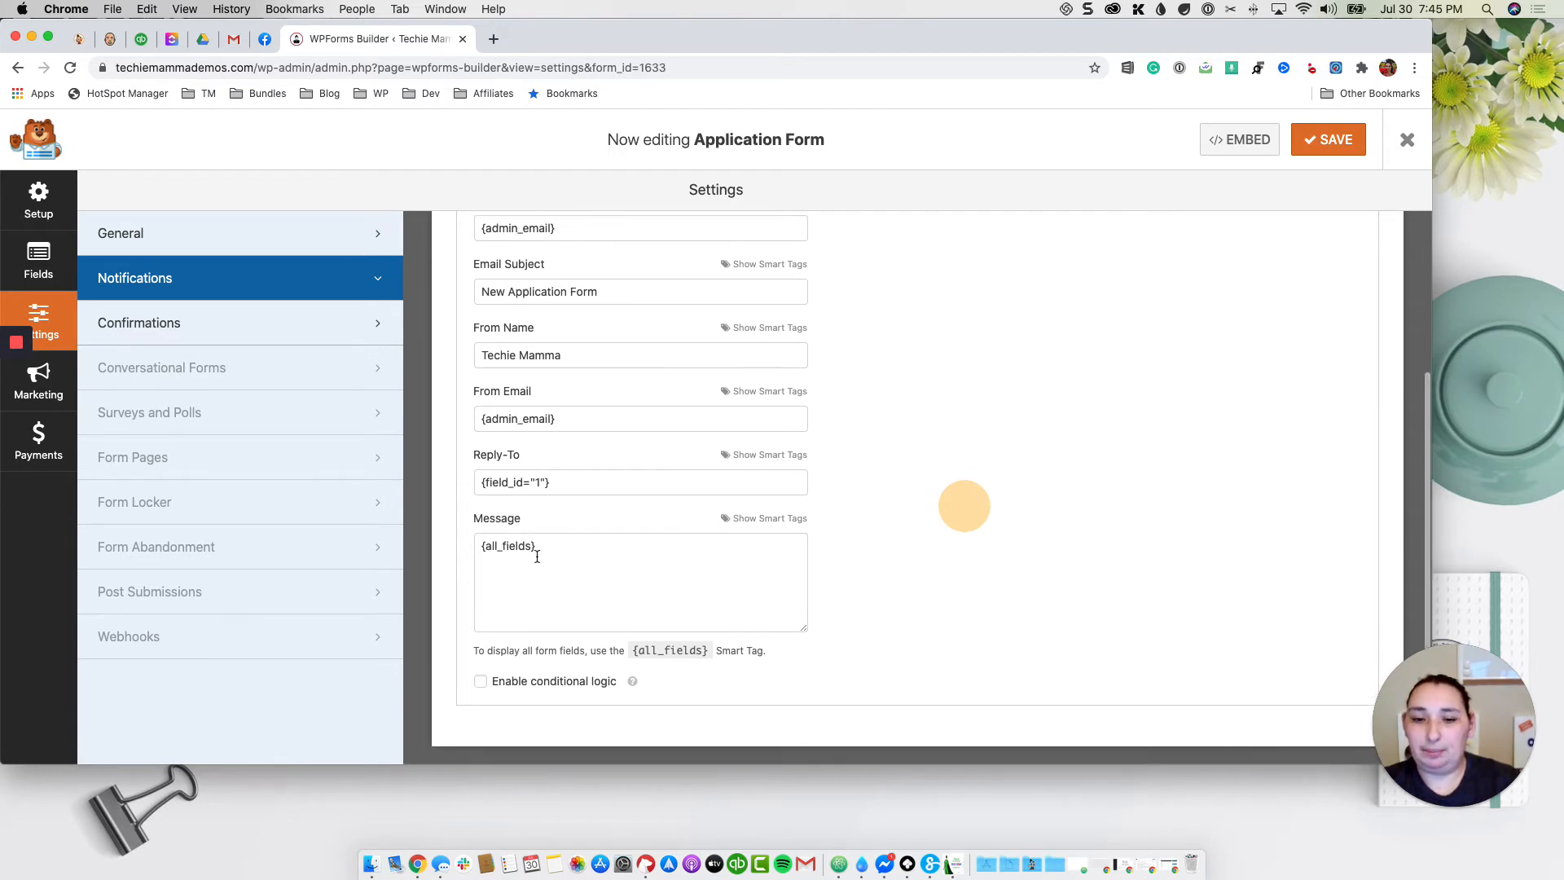
{"action": "left_click", "coordinate": [559, 555]}
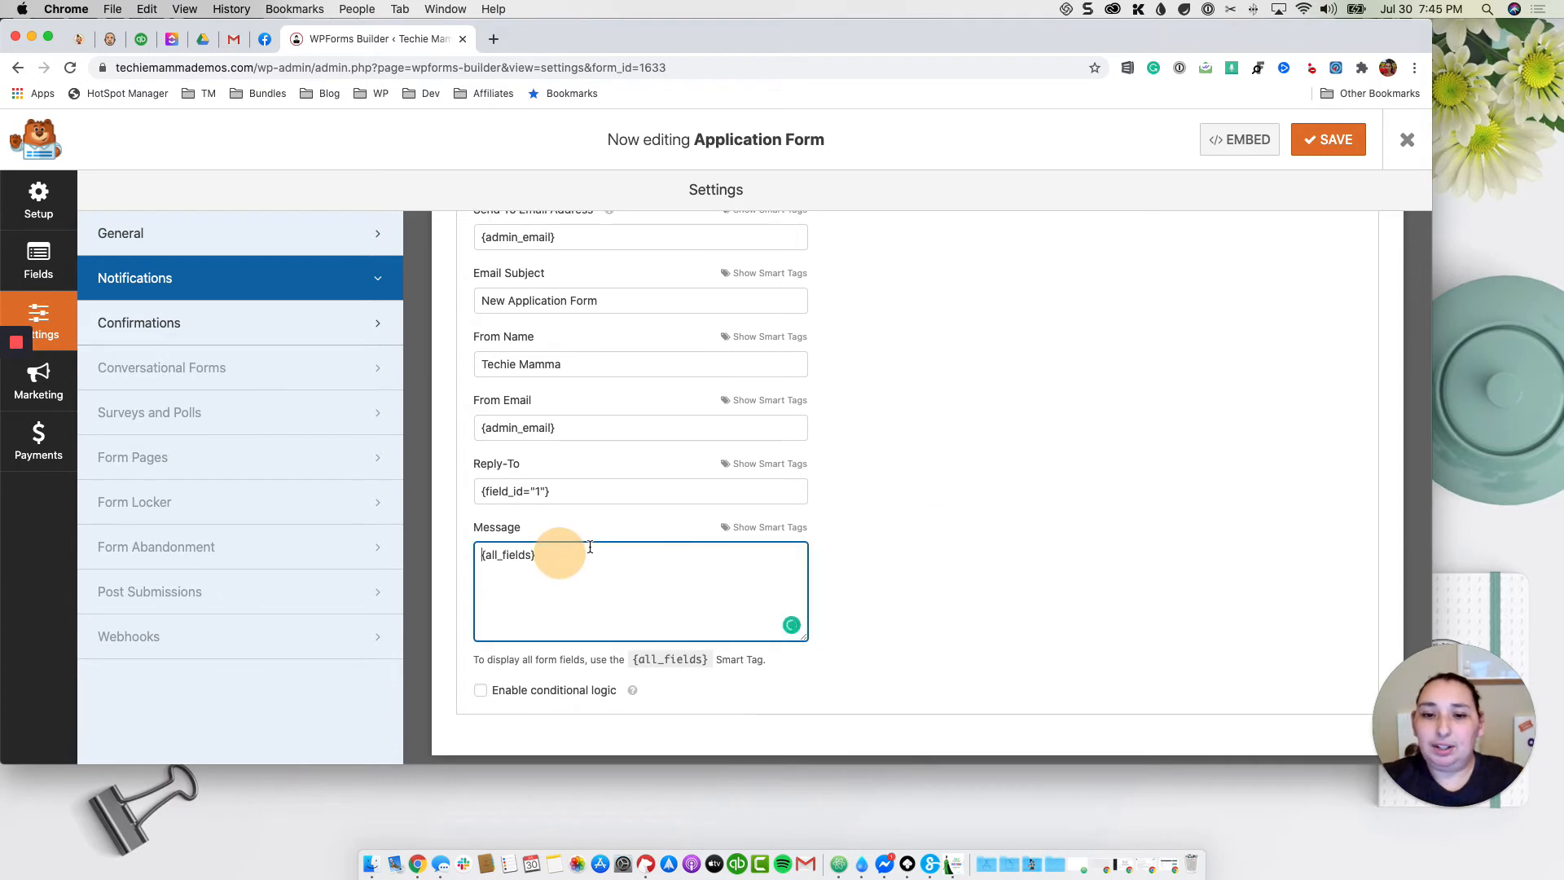
{"action": "key", "text": "Return"}
{"action": "key", "text": "Return"}
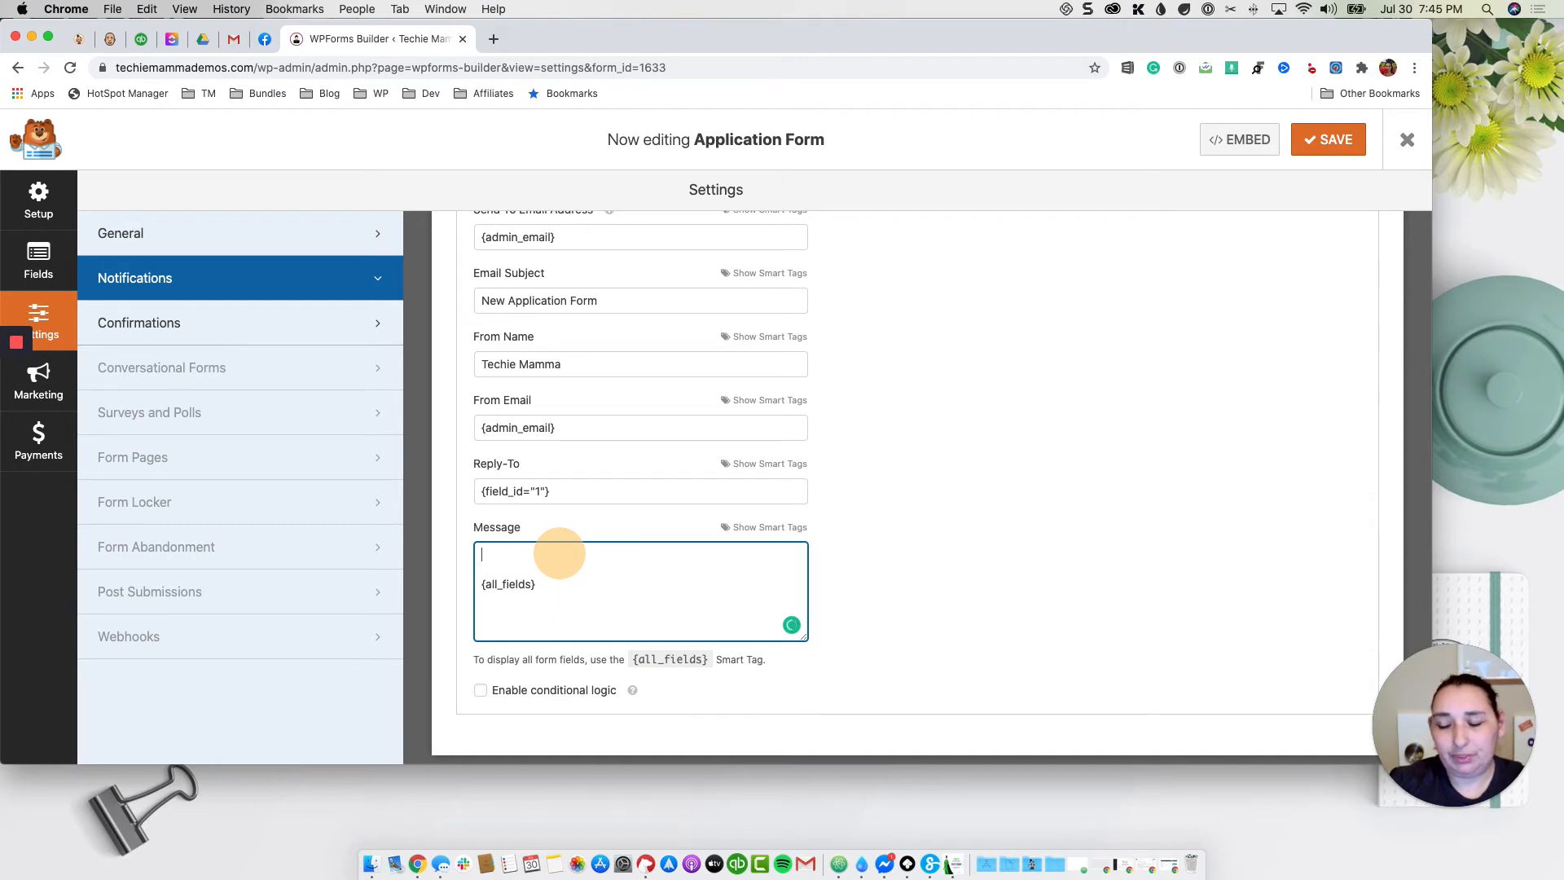
{"action": "type", "text": "We have a n"}
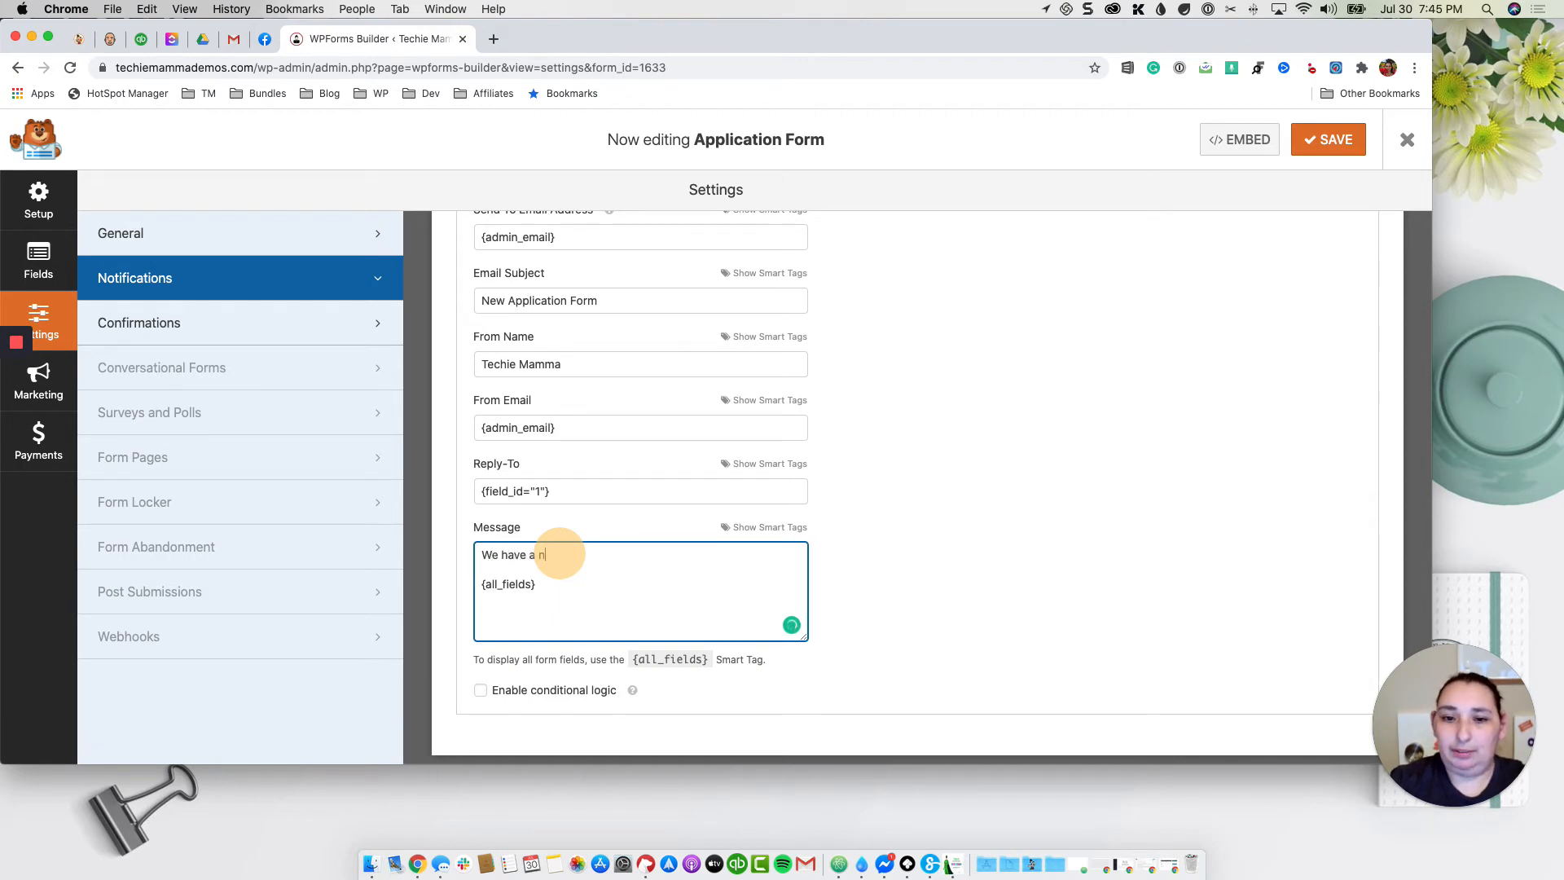
{"action": "type", "text": "ew application fro"}
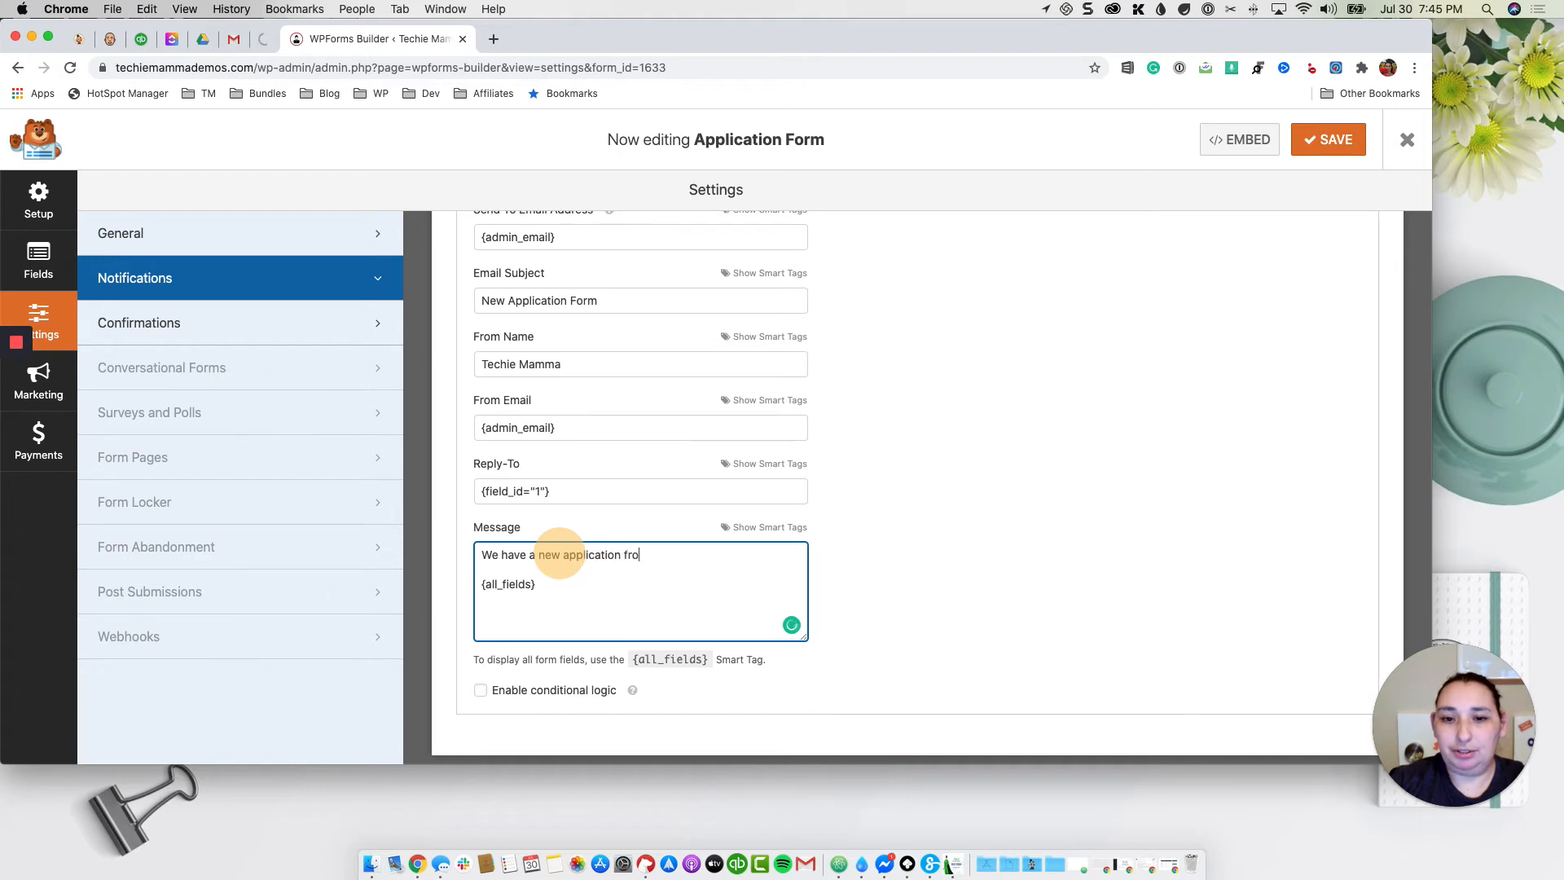
{"action": "type", "text": "m"}
{"action": "left_click", "coordinate": [770, 528]}
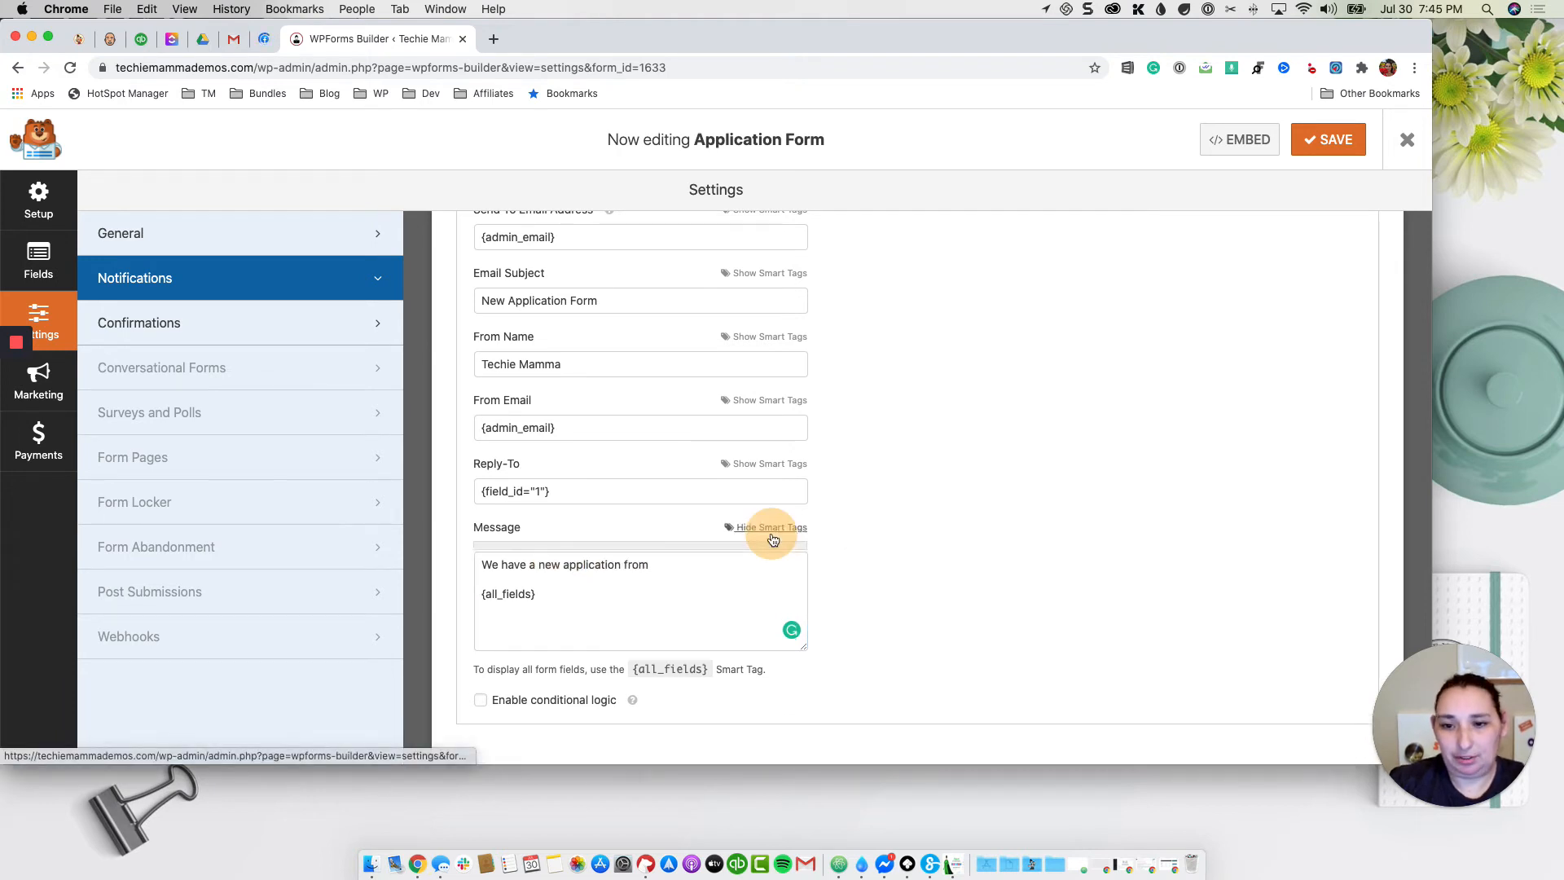
{"action": "left_click", "coordinate": [547, 579]}
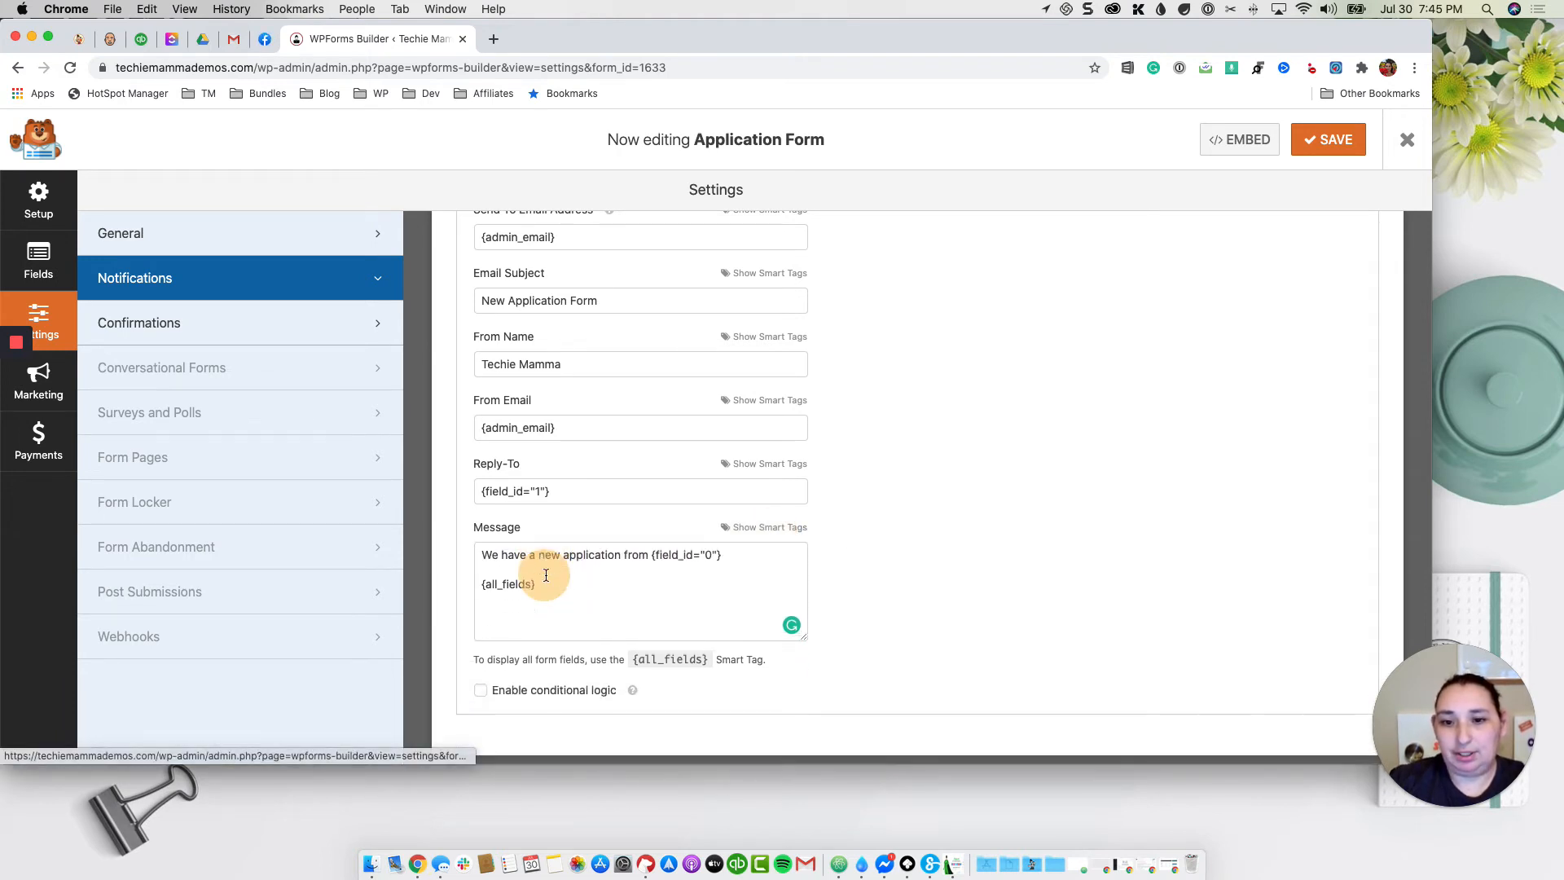
Step: Continue the line with 'for' and the Child's Name smart tag, above {all_fields}
{"action": "left_click", "coordinate": [768, 558]}
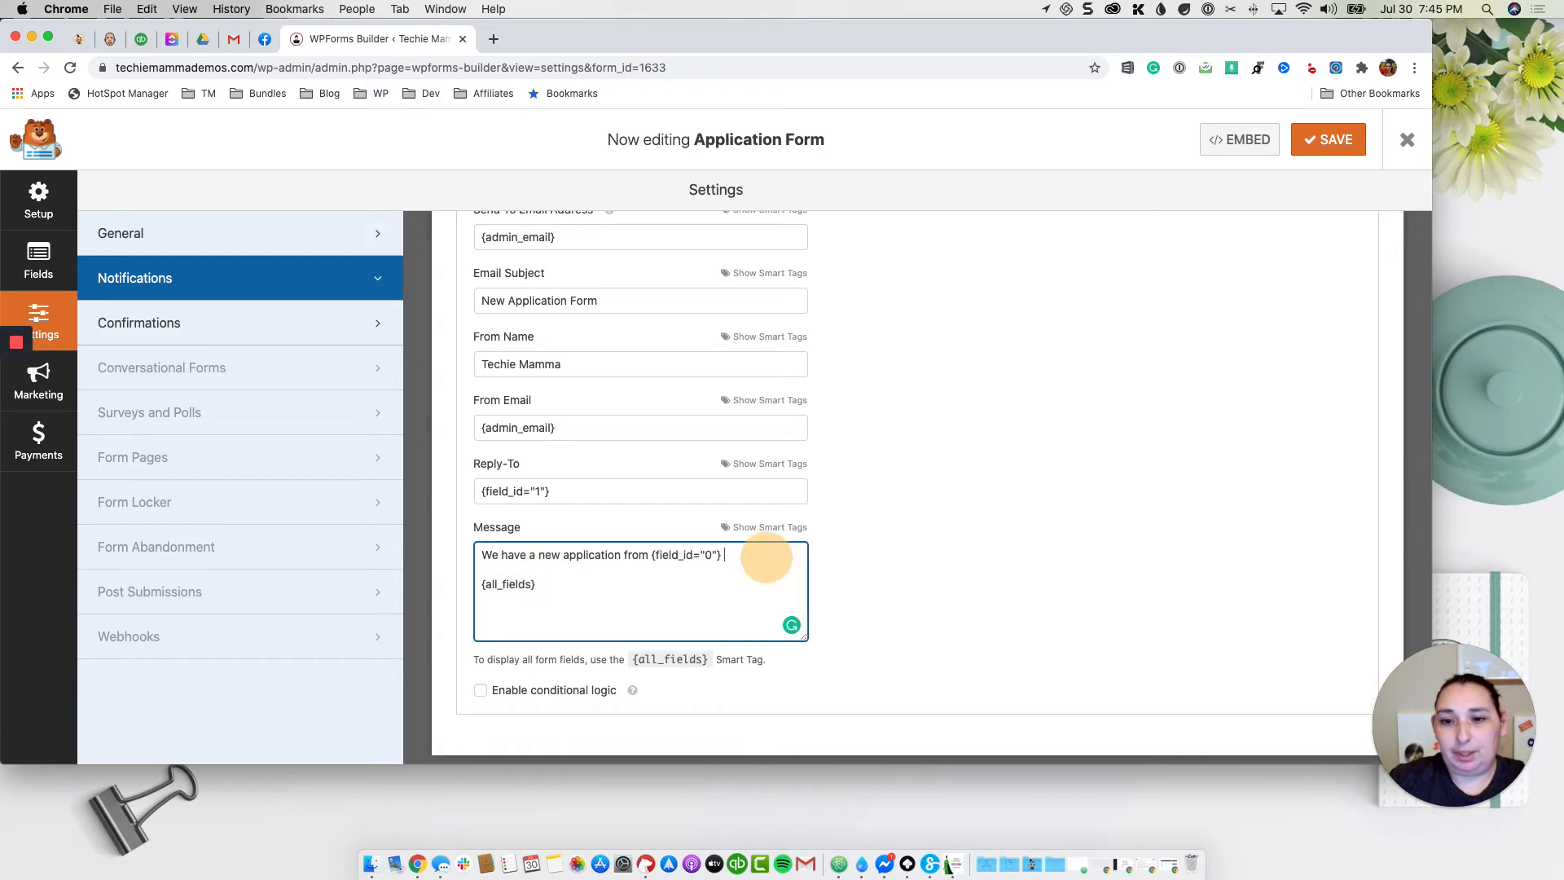
{"action": "type", "text": "for"}
{"action": "left_click", "coordinate": [770, 527]}
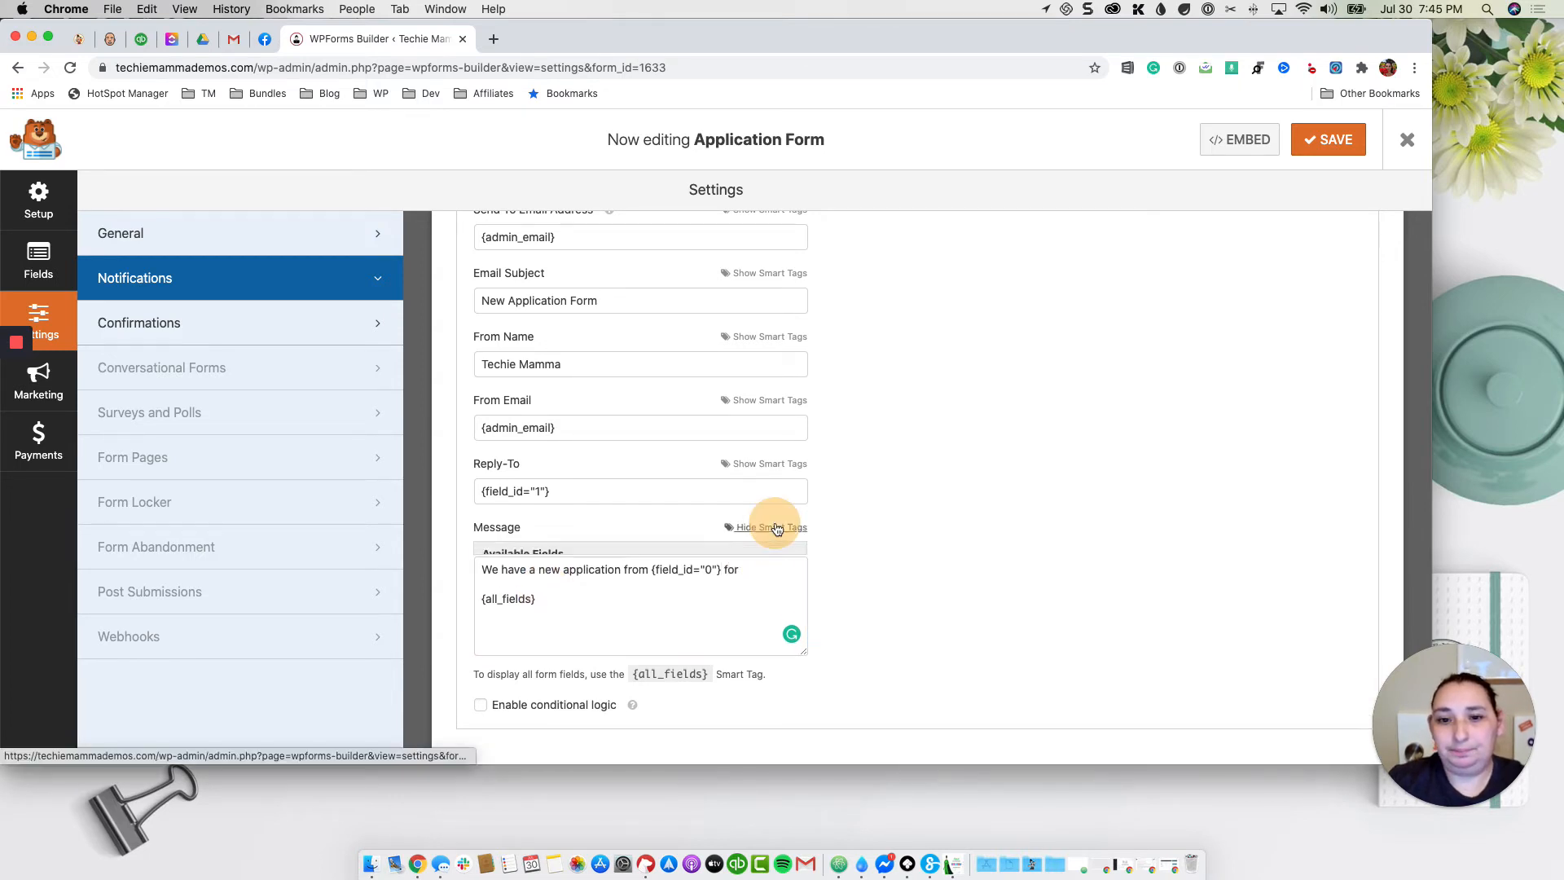
{"action": "scroll", "coordinate": [599, 613], "scroll_direction": "down", "scroll_amount": 2}
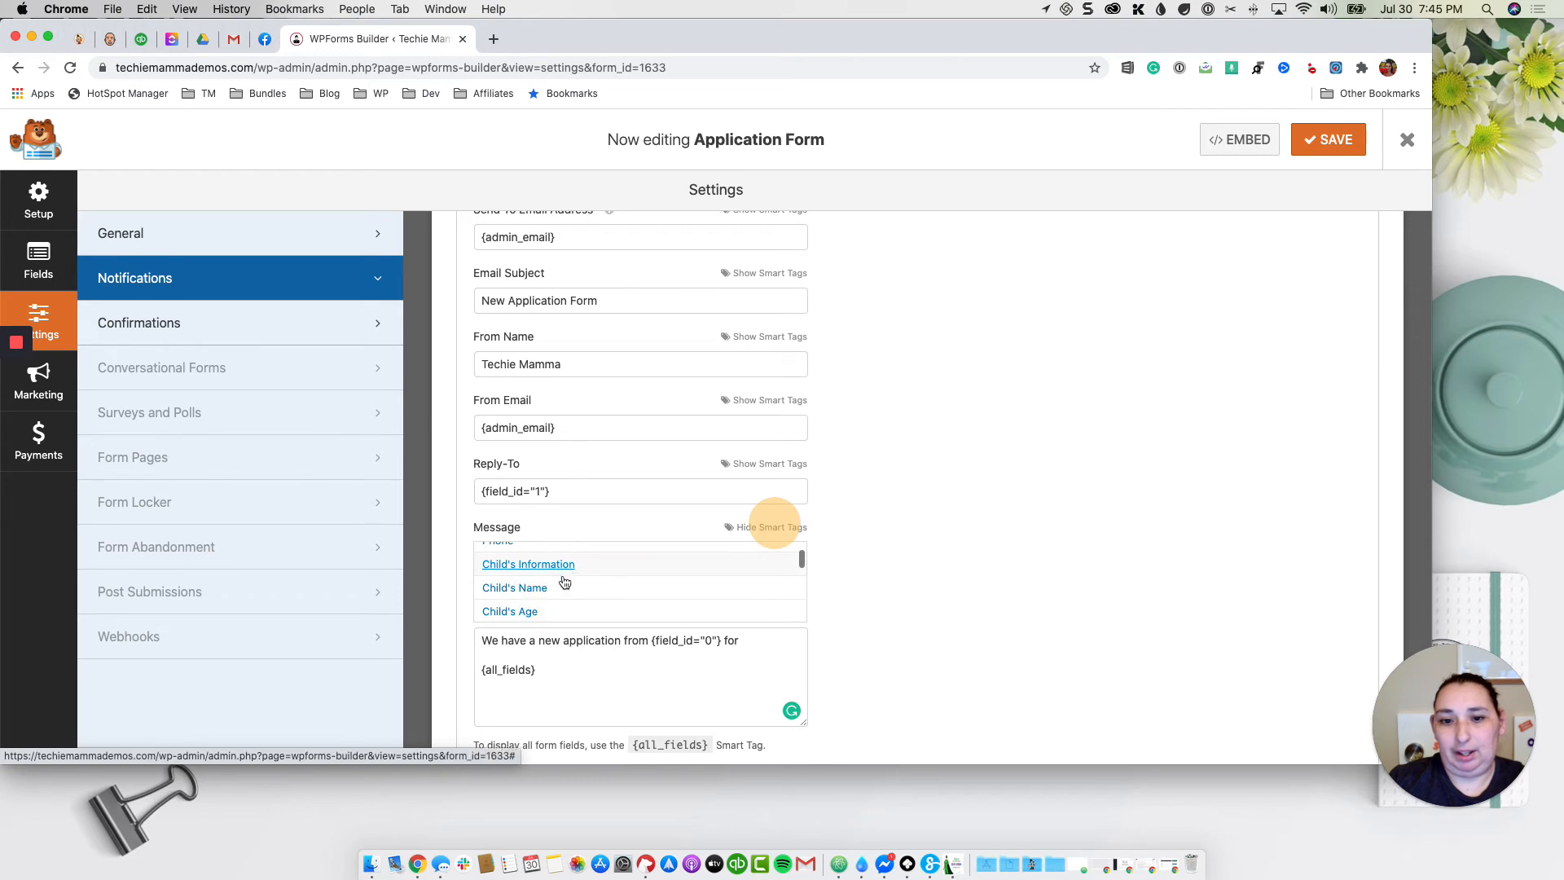
{"action": "left_click", "coordinate": [561, 581]}
{"action": "left_click", "coordinate": [655, 593]}
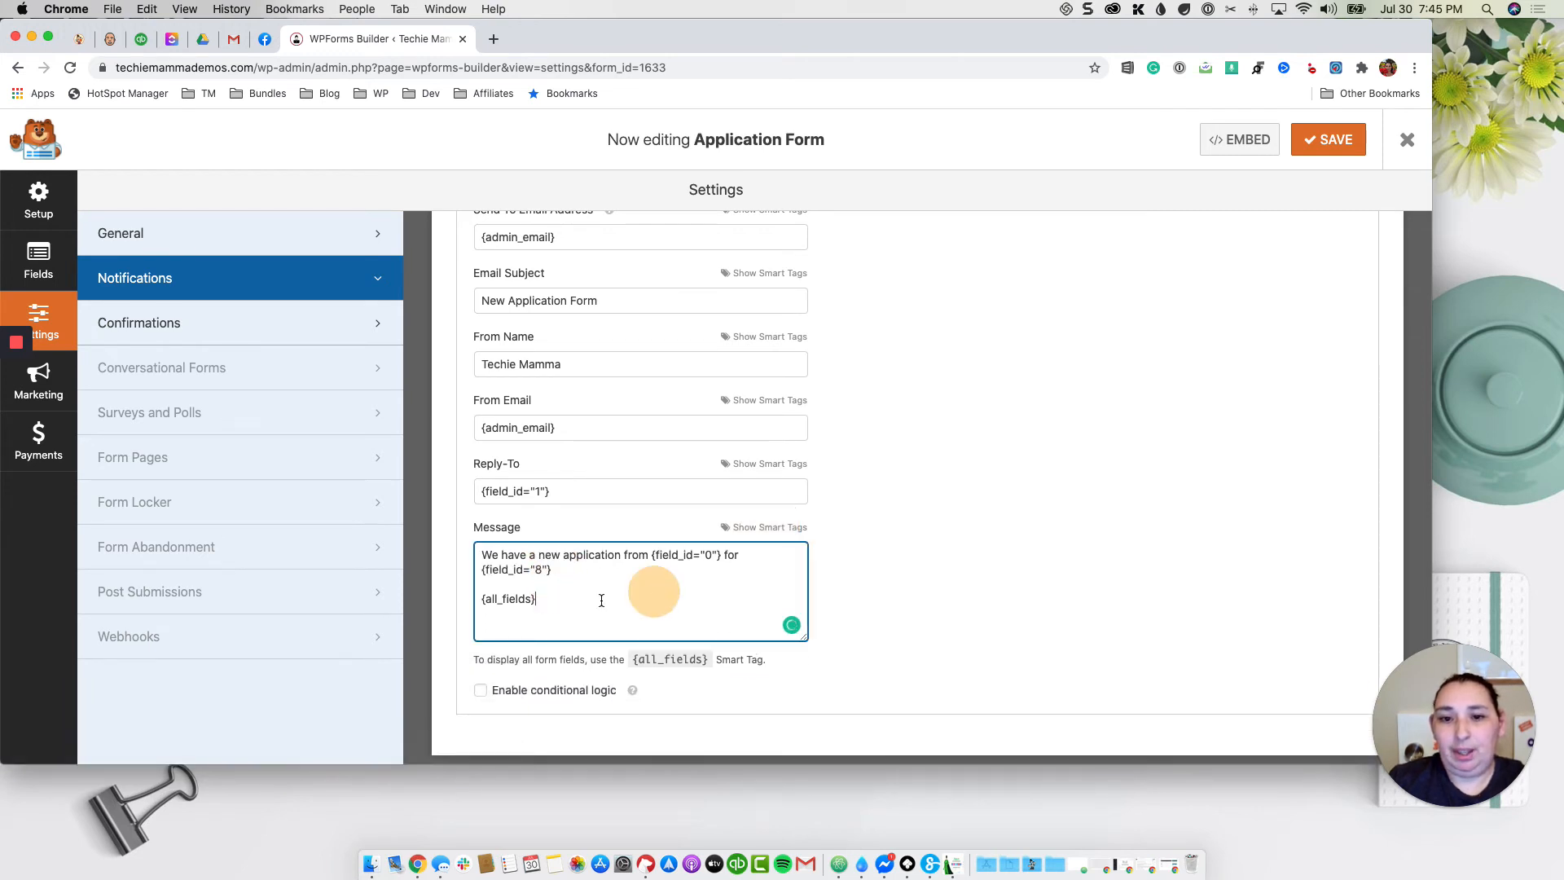
{"action": "left_click", "coordinate": [557, 573]}
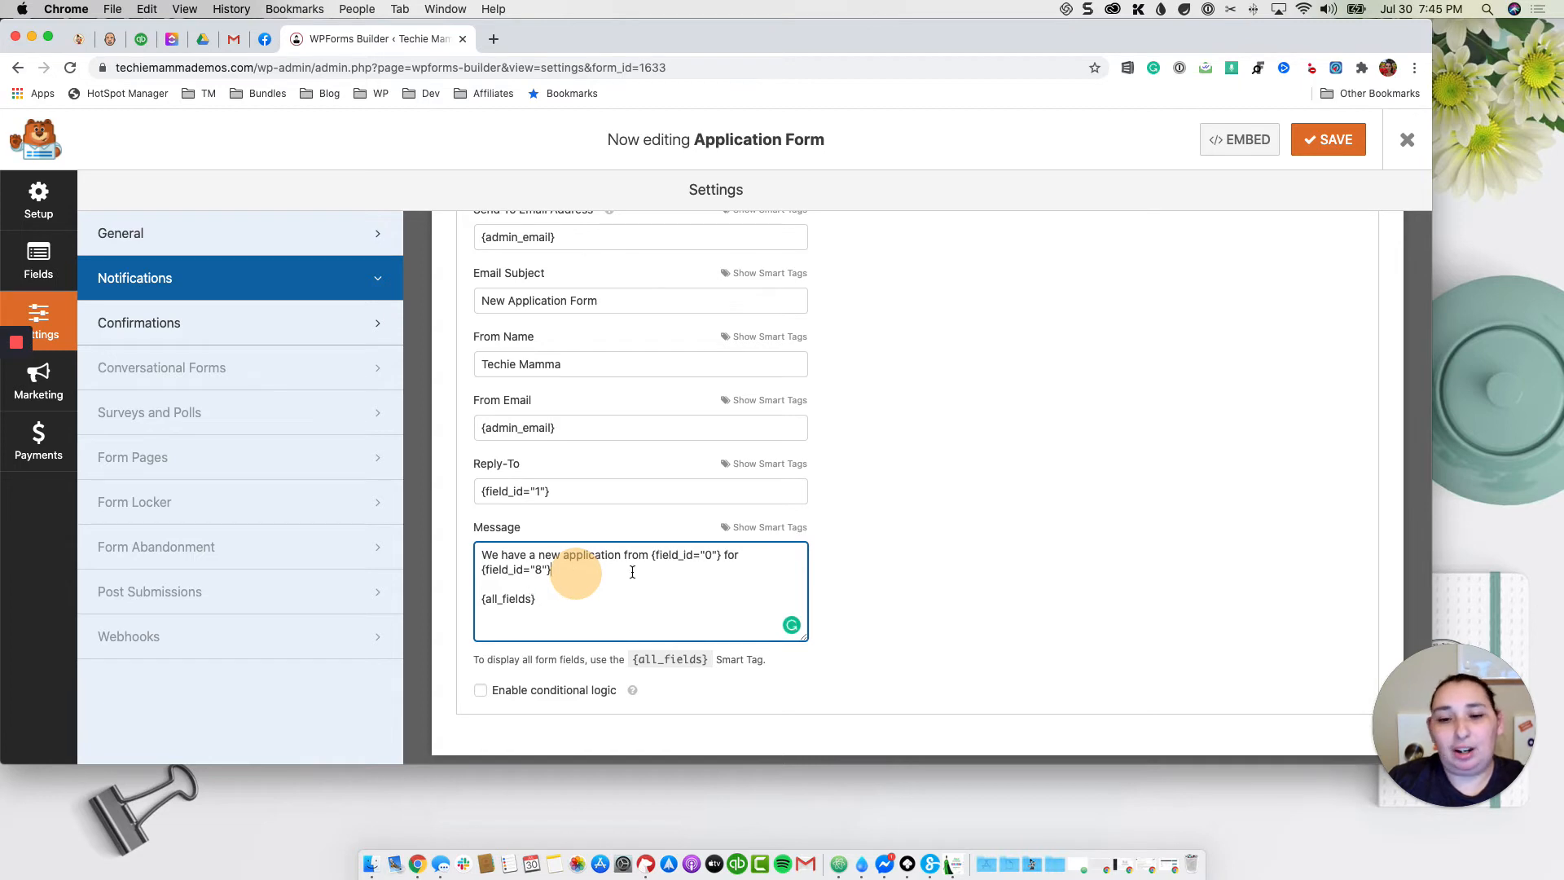
{"action": "left_click", "coordinate": [512, 602]}
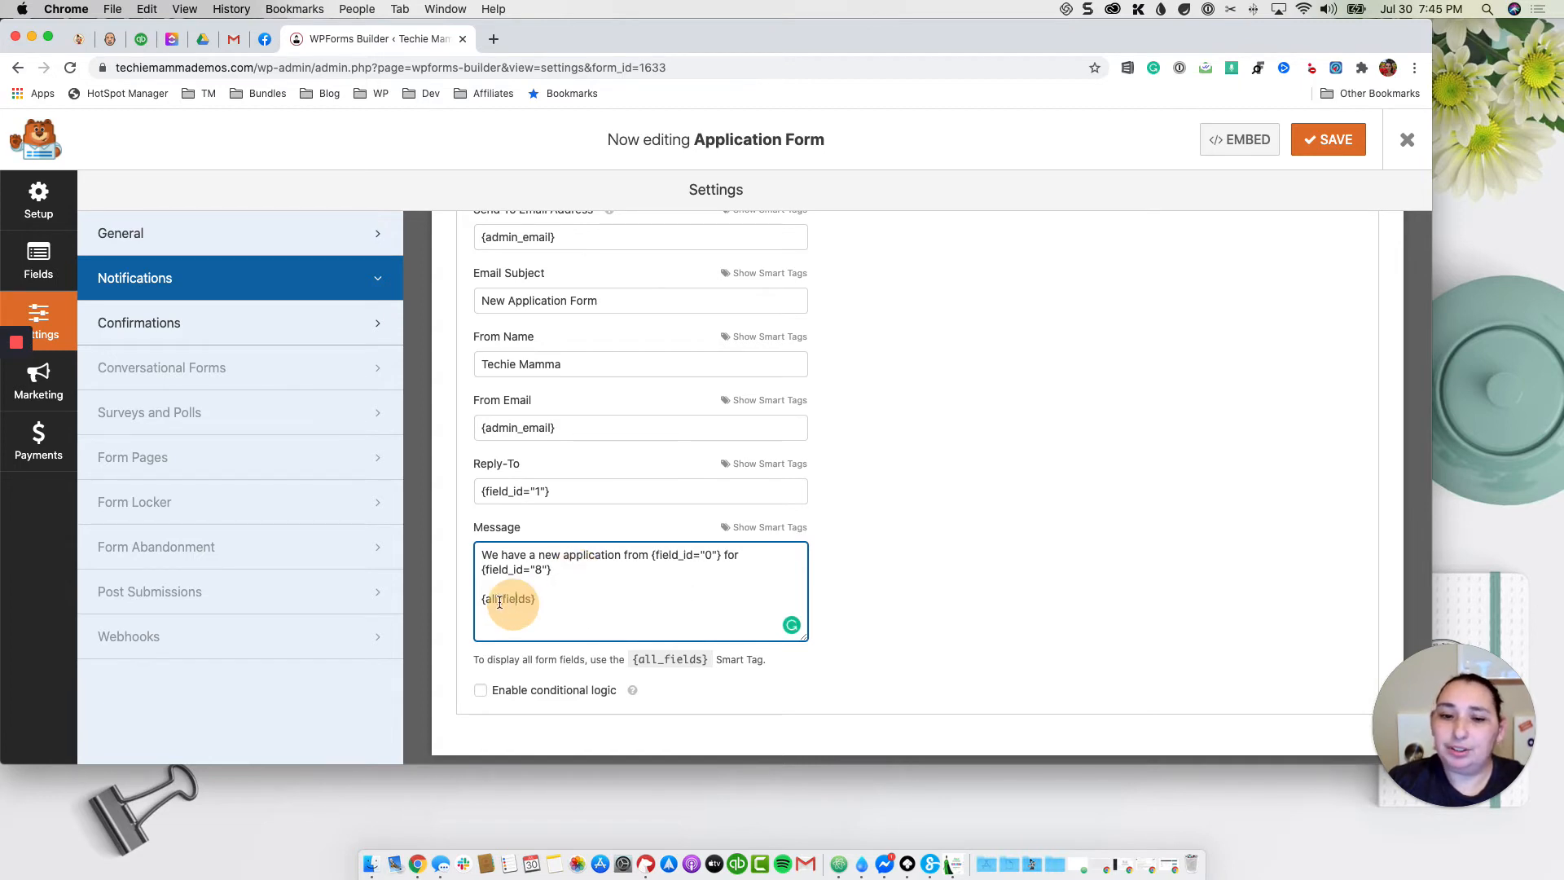
{"action": "left_click", "coordinate": [578, 599]}
{"action": "scroll", "coordinate": [888, 620], "scroll_direction": "down", "scroll_amount": 1}
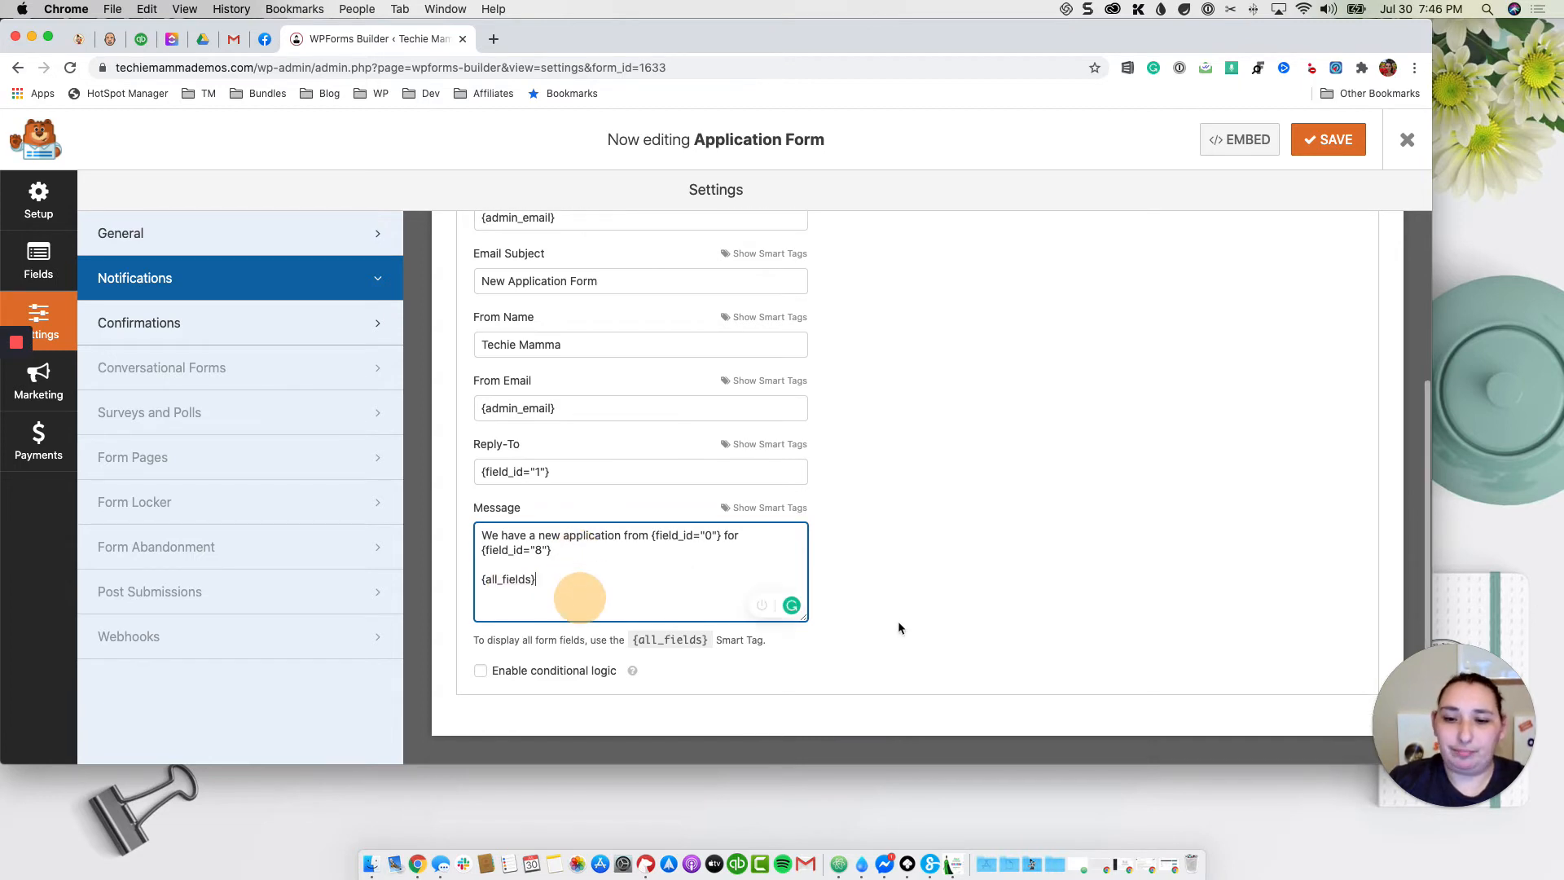
{"action": "scroll", "coordinate": [845, 625], "scroll_direction": "up", "scroll_amount": 3}
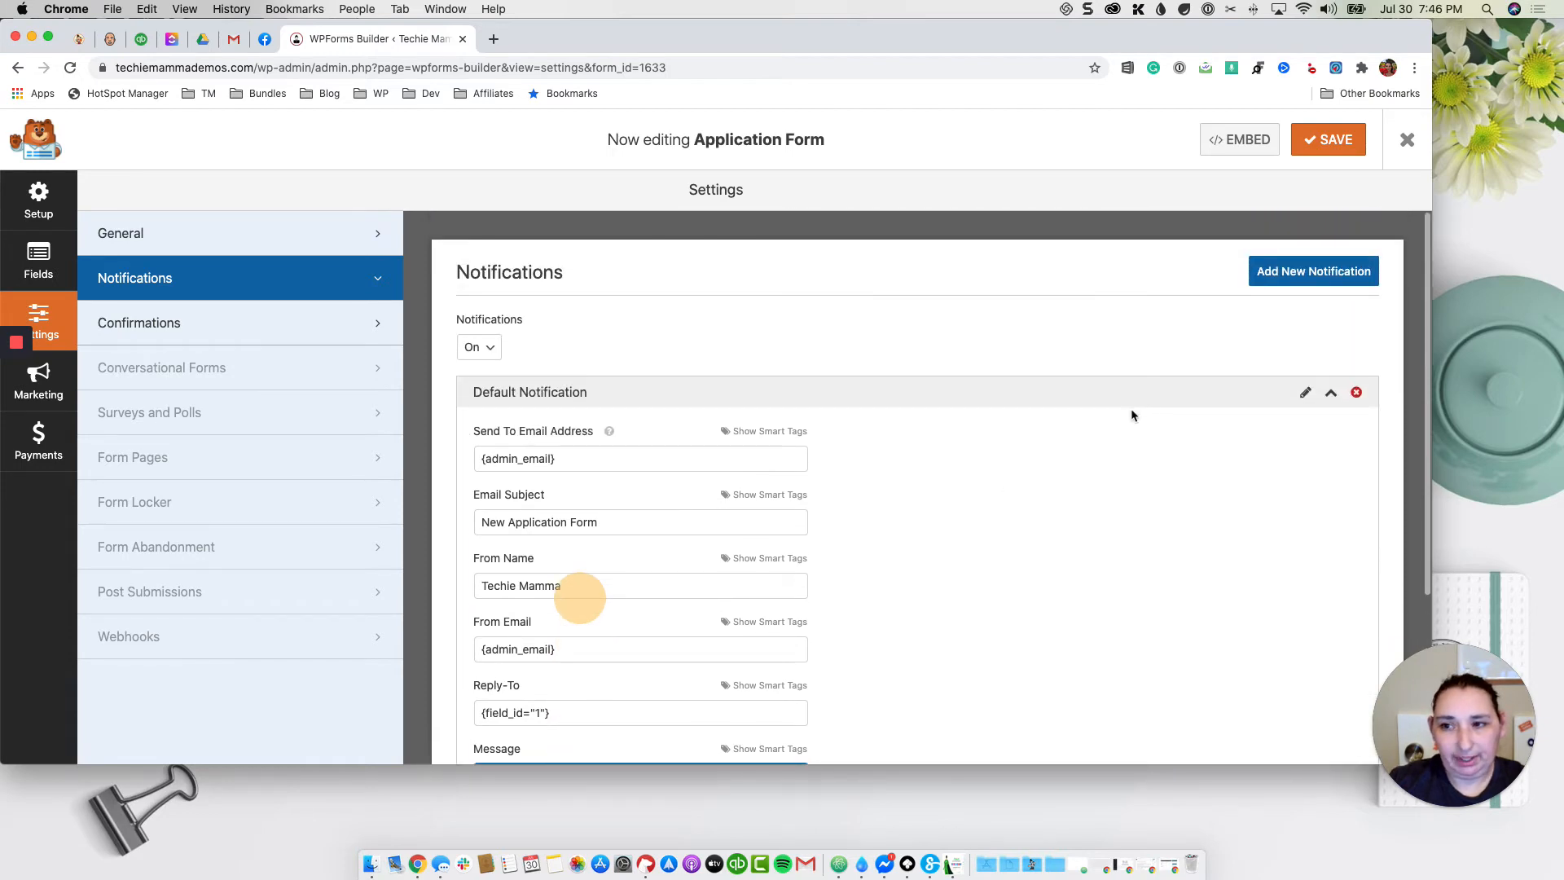
{"action": "scroll", "coordinate": [1124, 423], "scroll_direction": "down", "scroll_amount": 3}
{"action": "scroll", "coordinate": [1113, 433], "scroll_direction": "up", "scroll_amount": 3}
Step: Add a User Confirmation notification sent to the form's Email field {field_id="1"}
{"action": "left_click", "coordinate": [1356, 275]}
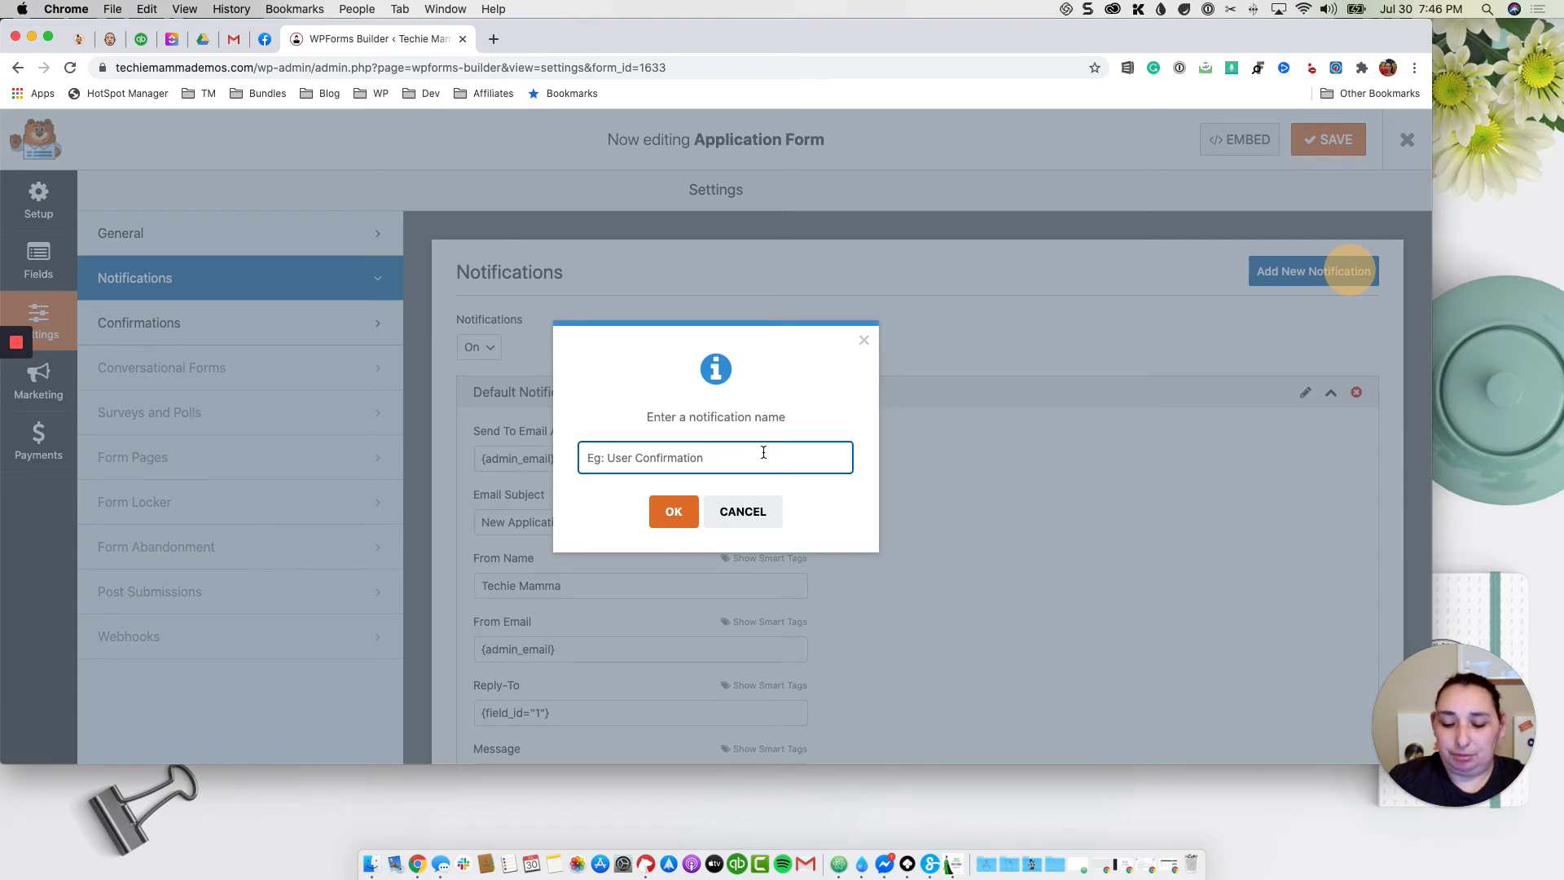
{"action": "type", "text": "User Conf"}
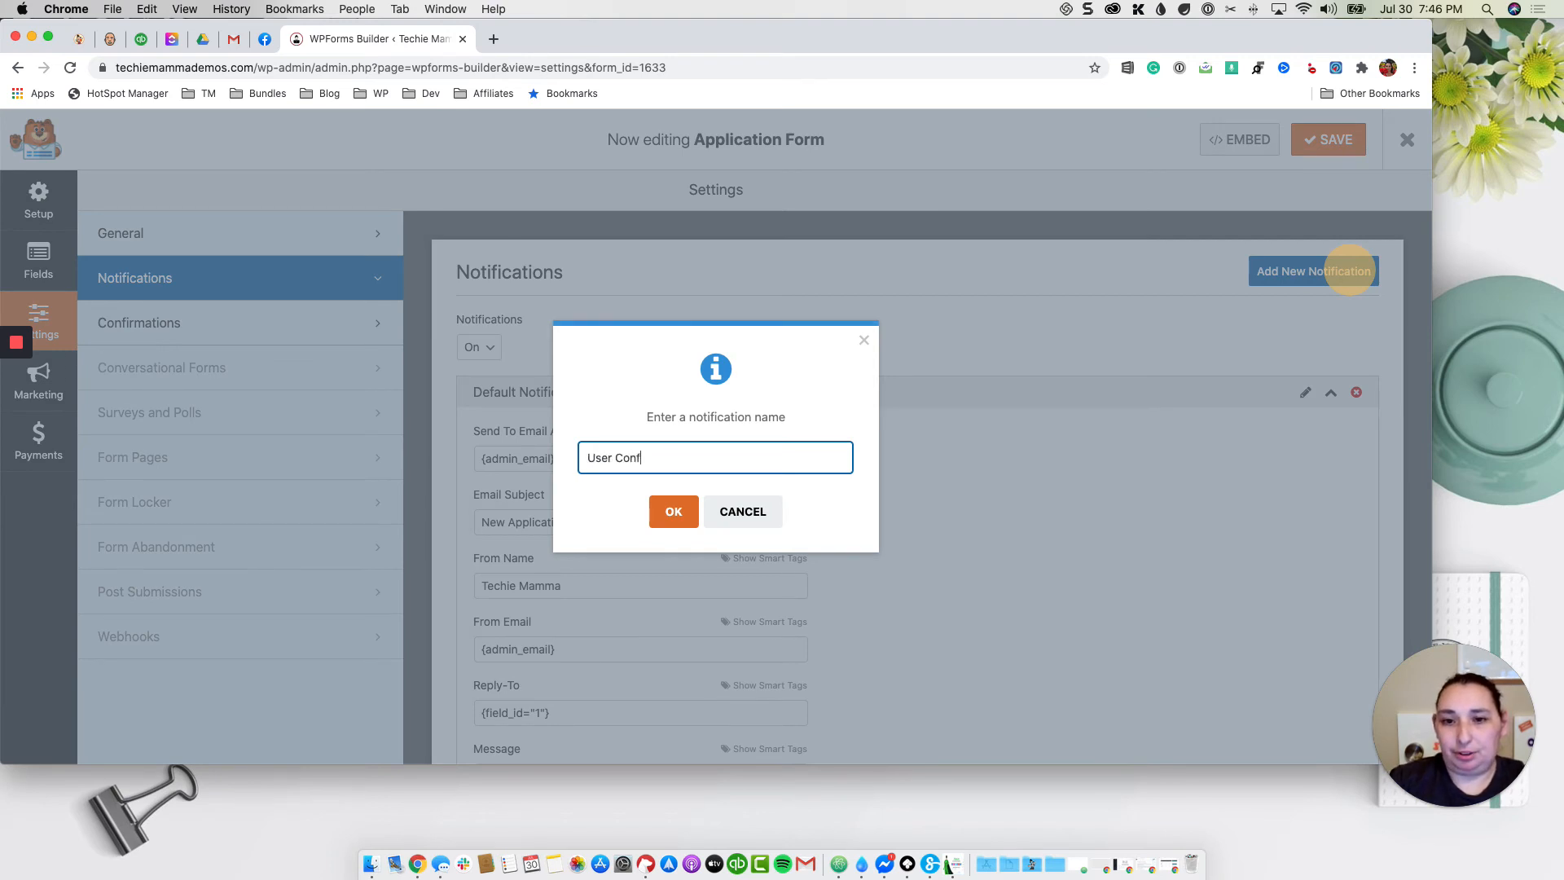
{"action": "type", "text": "orm"}
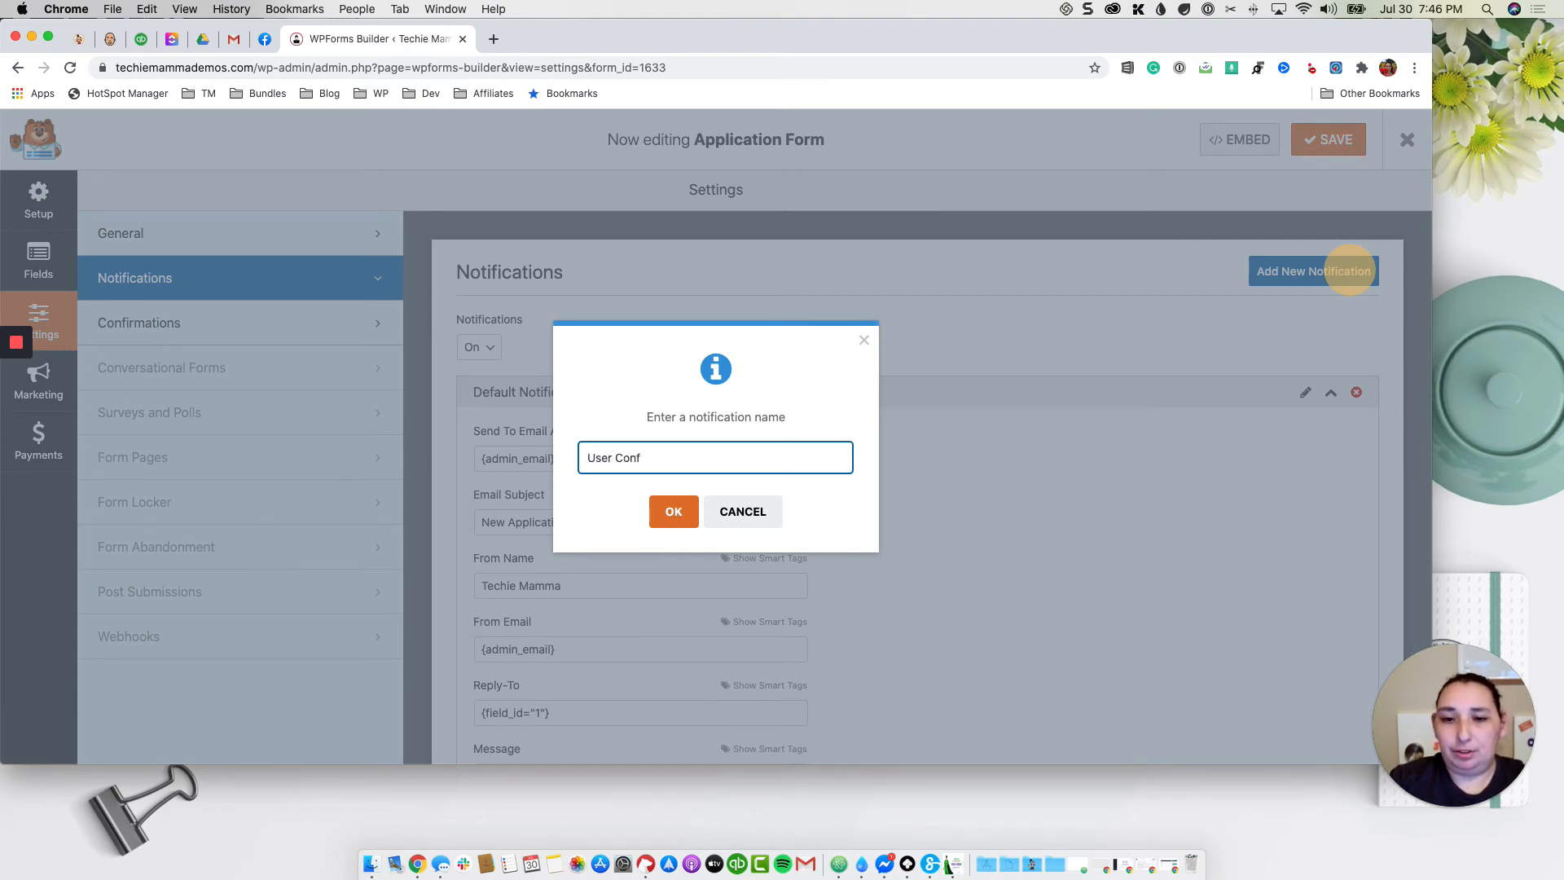
{"action": "type", "text": "irma"}
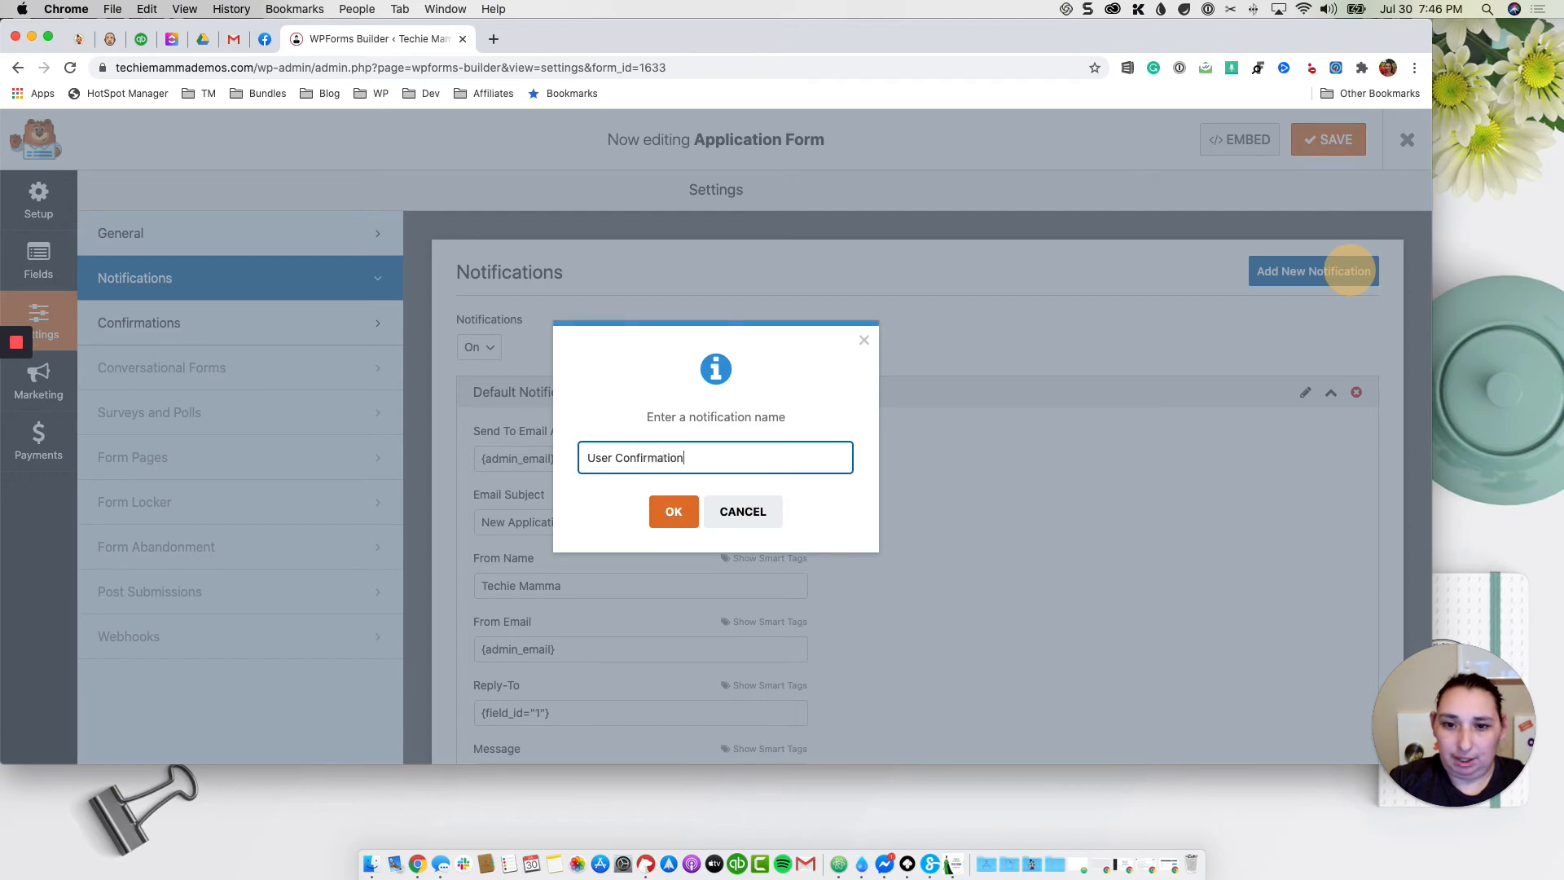
{"action": "type", "text": "tion"}
{"action": "left_click", "coordinate": [674, 512]}
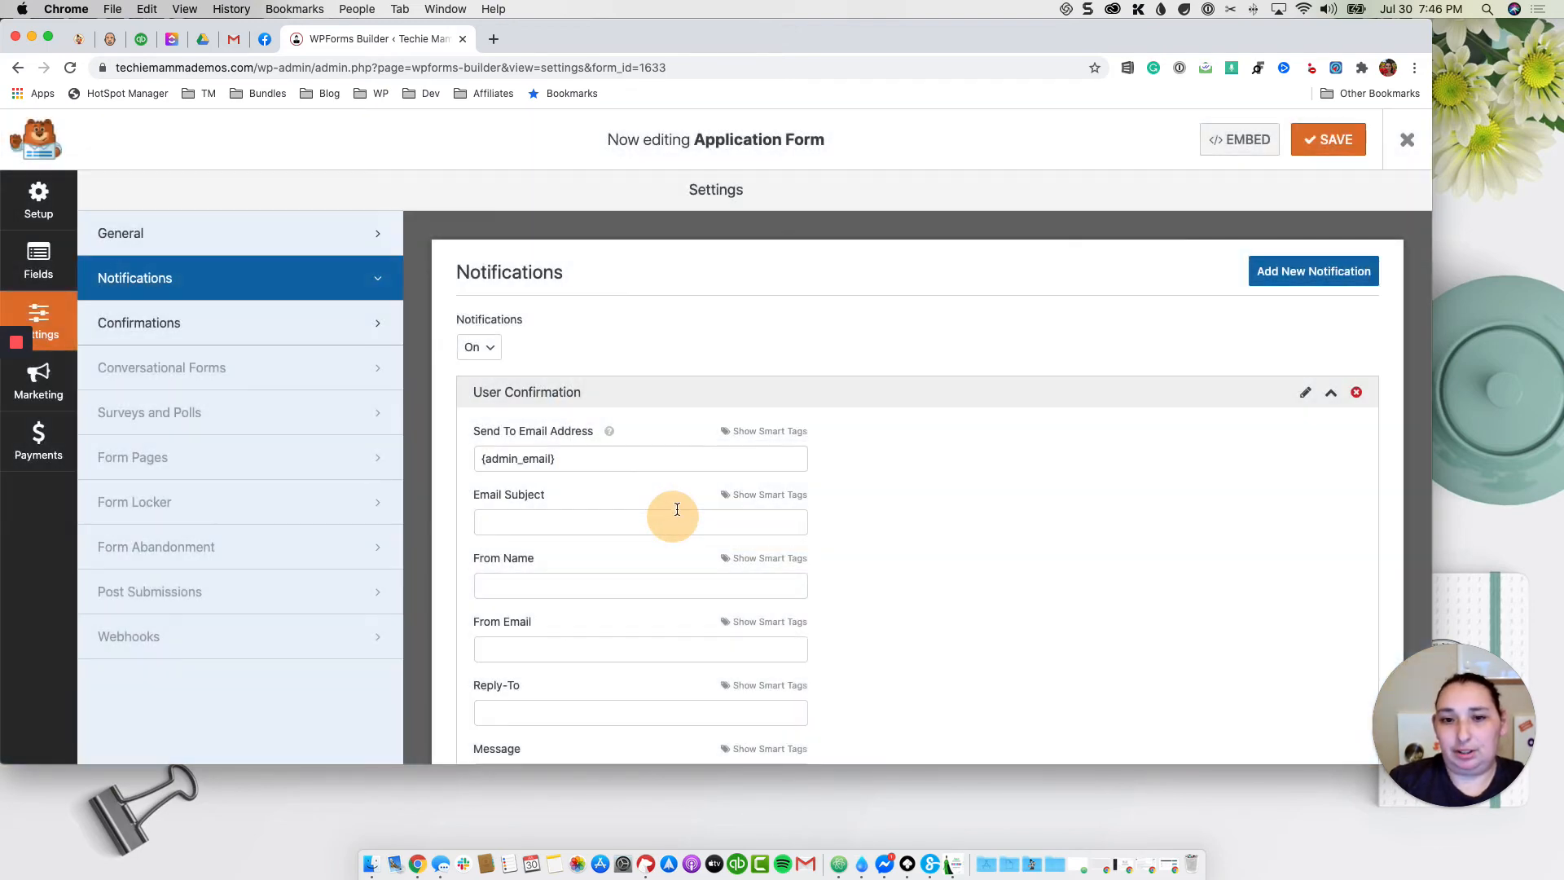
{"action": "scroll", "coordinate": [677, 509], "scroll_direction": "down", "scroll_amount": 2}
{"action": "triple_click", "coordinate": [646, 375]}
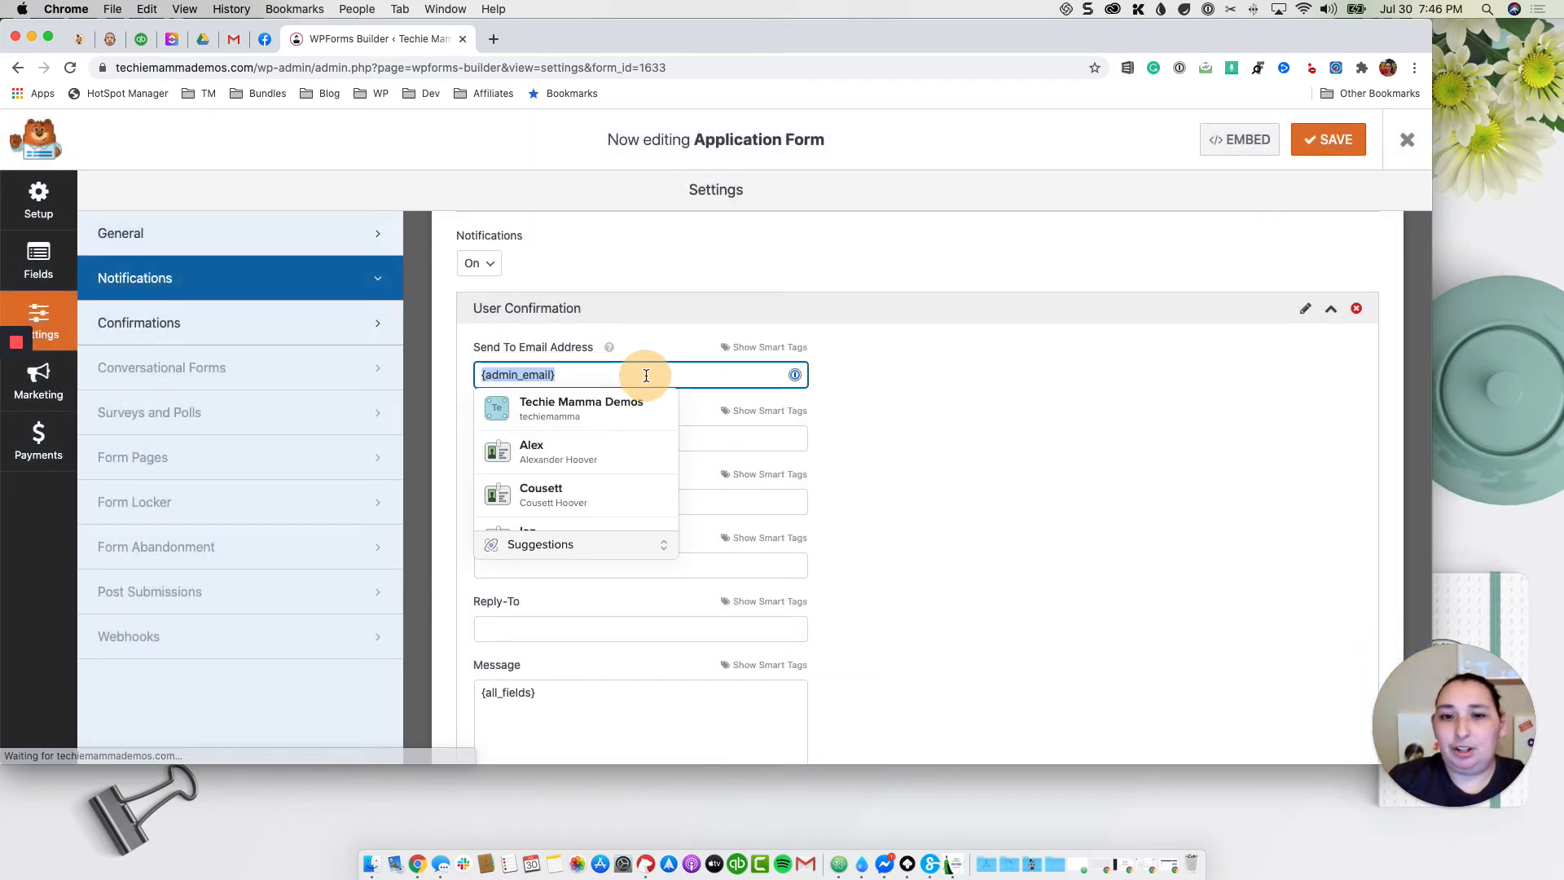
{"action": "scroll", "coordinate": [648, 375], "scroll_direction": "up", "scroll_amount": 2}
{"action": "scroll", "coordinate": [648, 375], "scroll_direction": "down", "scroll_amount": 1}
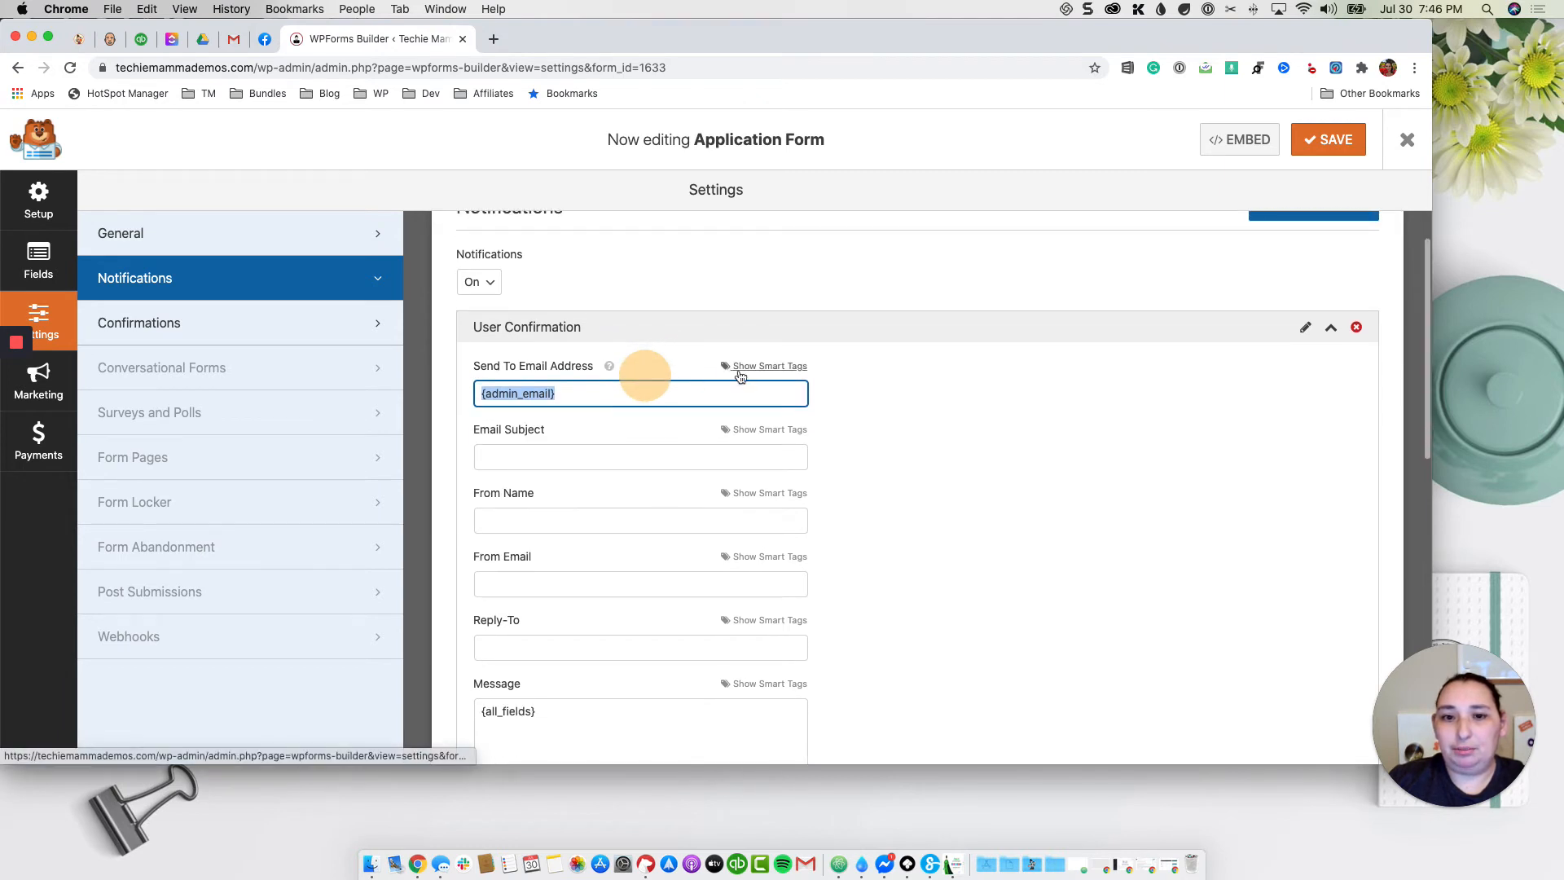
{"action": "key", "text": "BackSpace"}
{"action": "left_click", "coordinate": [774, 368]}
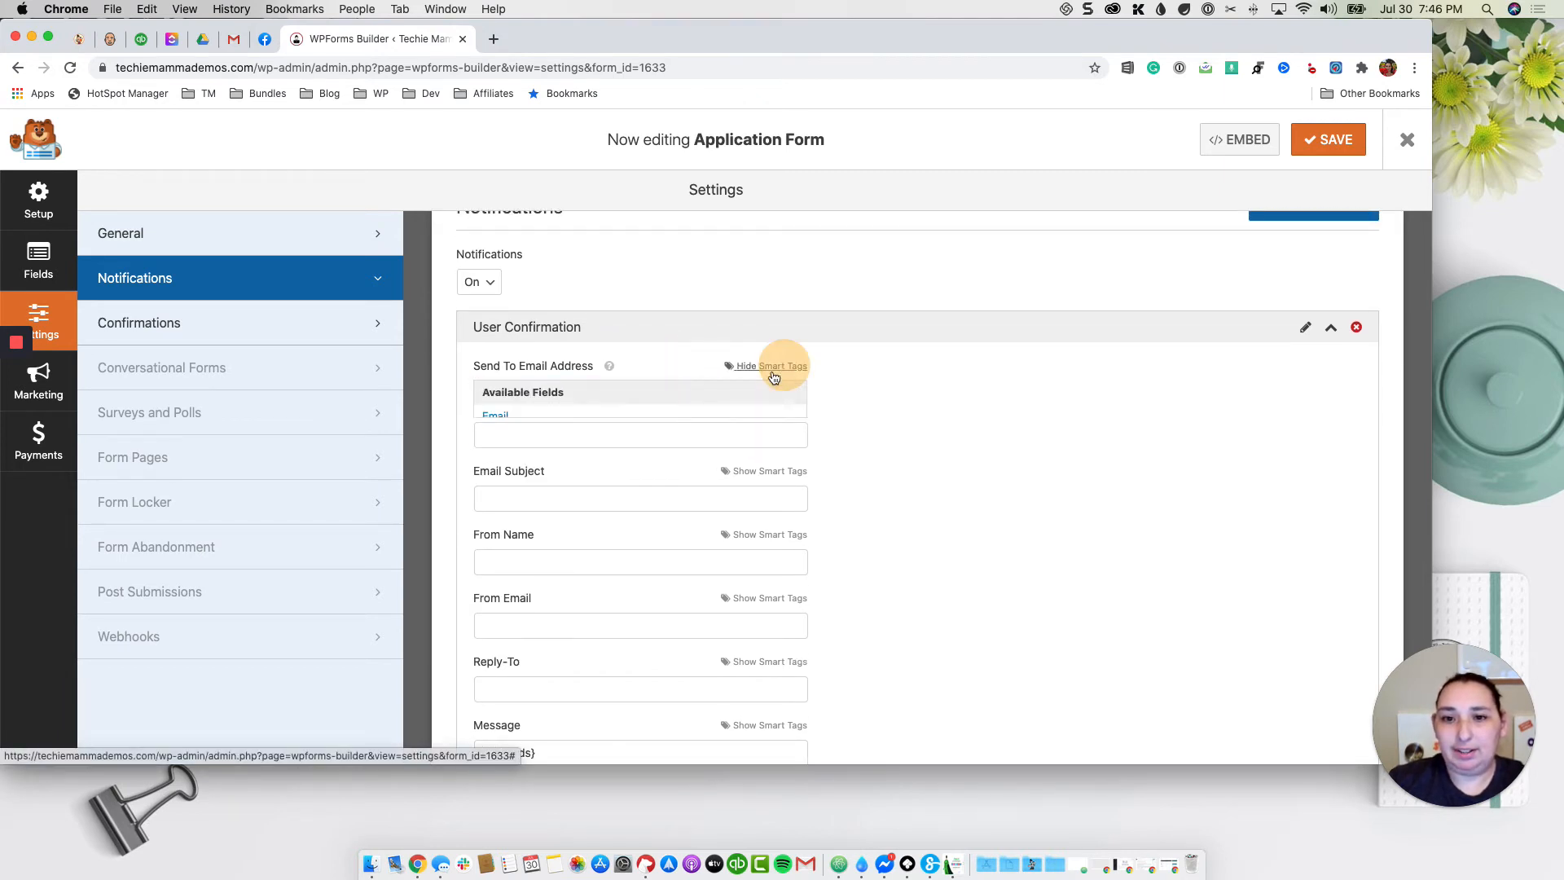
{"action": "left_click", "coordinate": [505, 416]}
Step: Set its subject to 'We Received Your Application' and From Name to 'Techie Mamma'
{"action": "scroll", "coordinate": [699, 436], "scroll_direction": "down", "scroll_amount": 2}
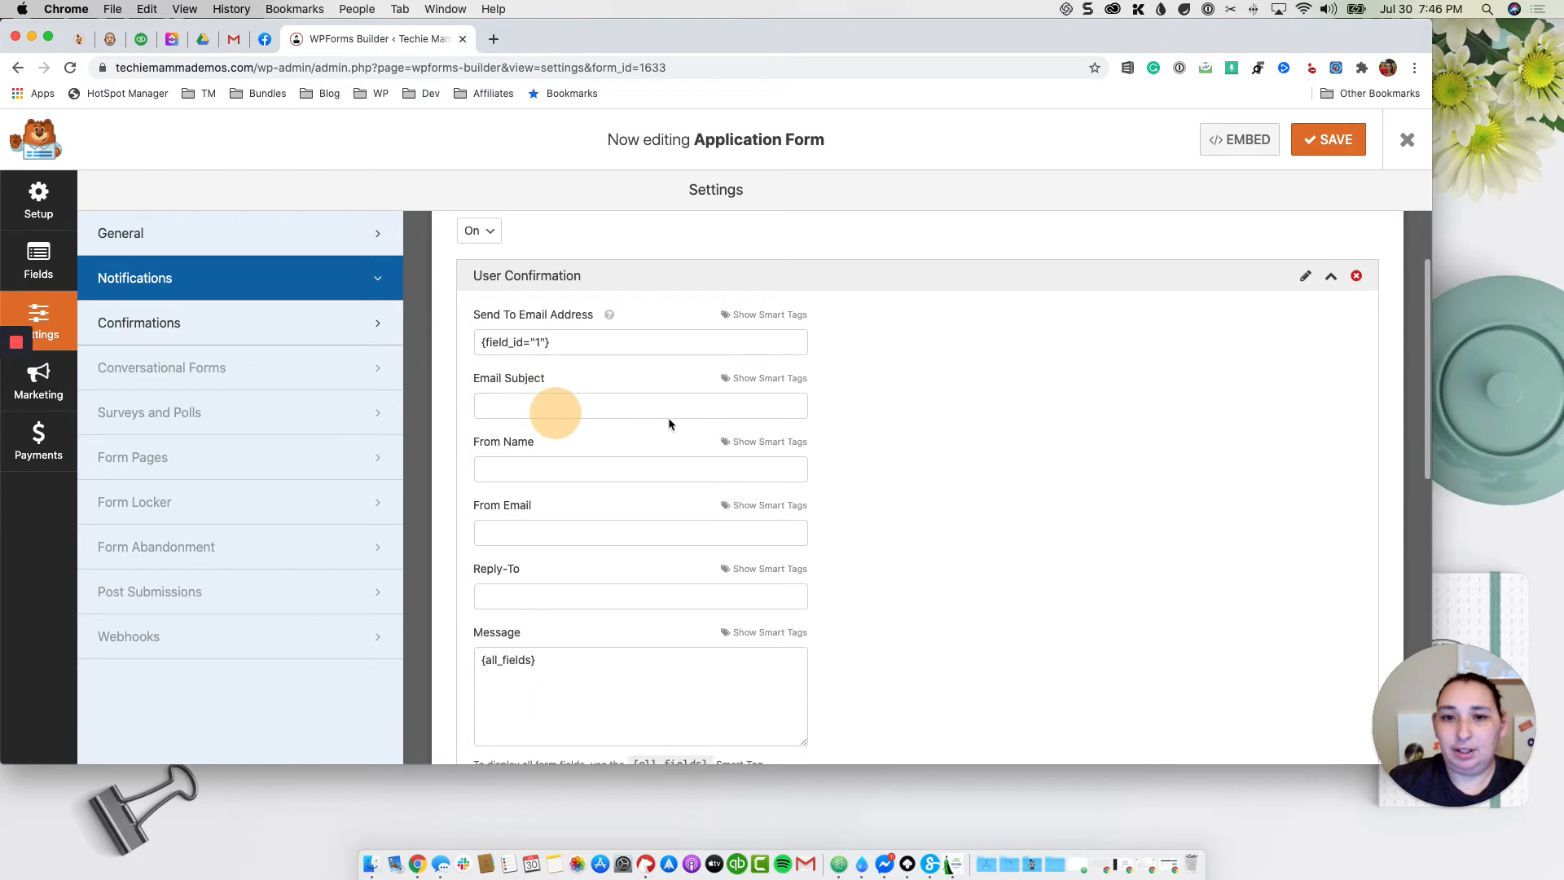
{"action": "left_click", "coordinate": [670, 407]}
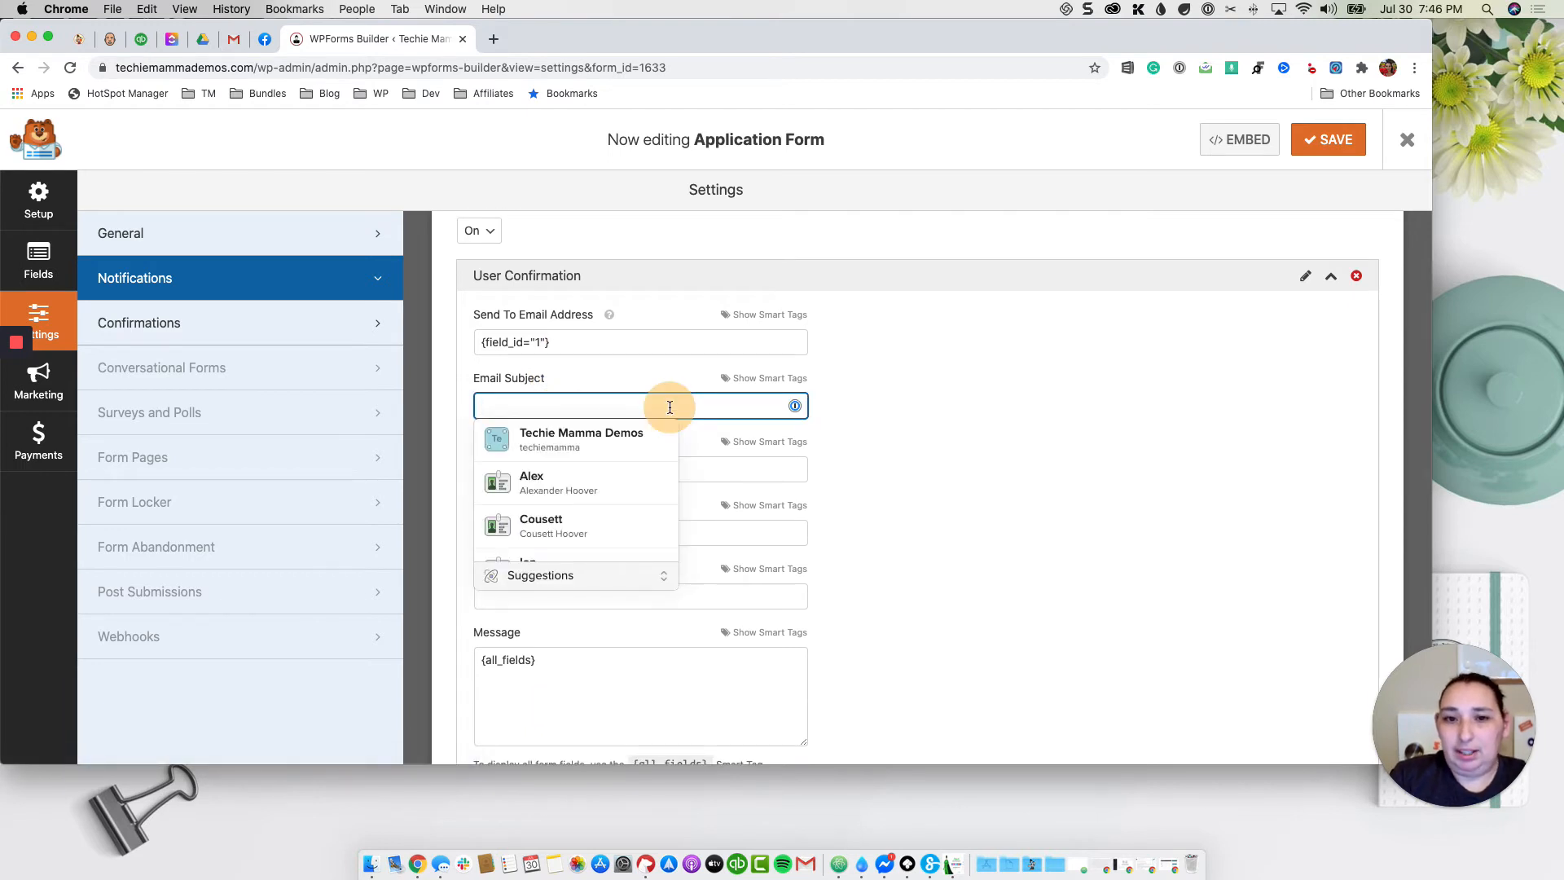
{"action": "type", "text": "We Rec"}
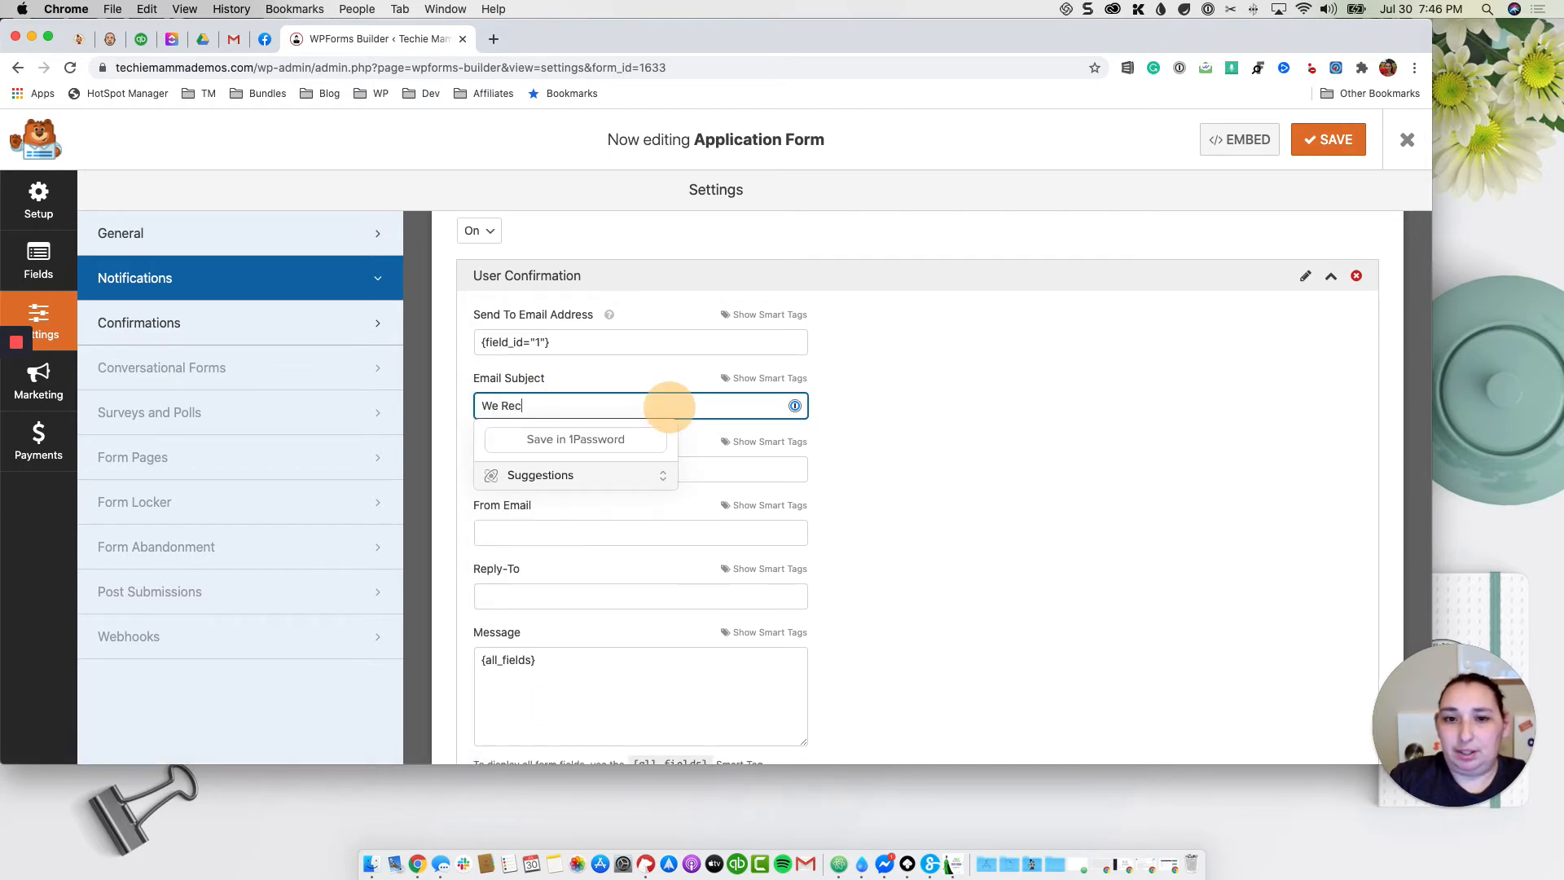
{"action": "type", "text": "ieved Your "}
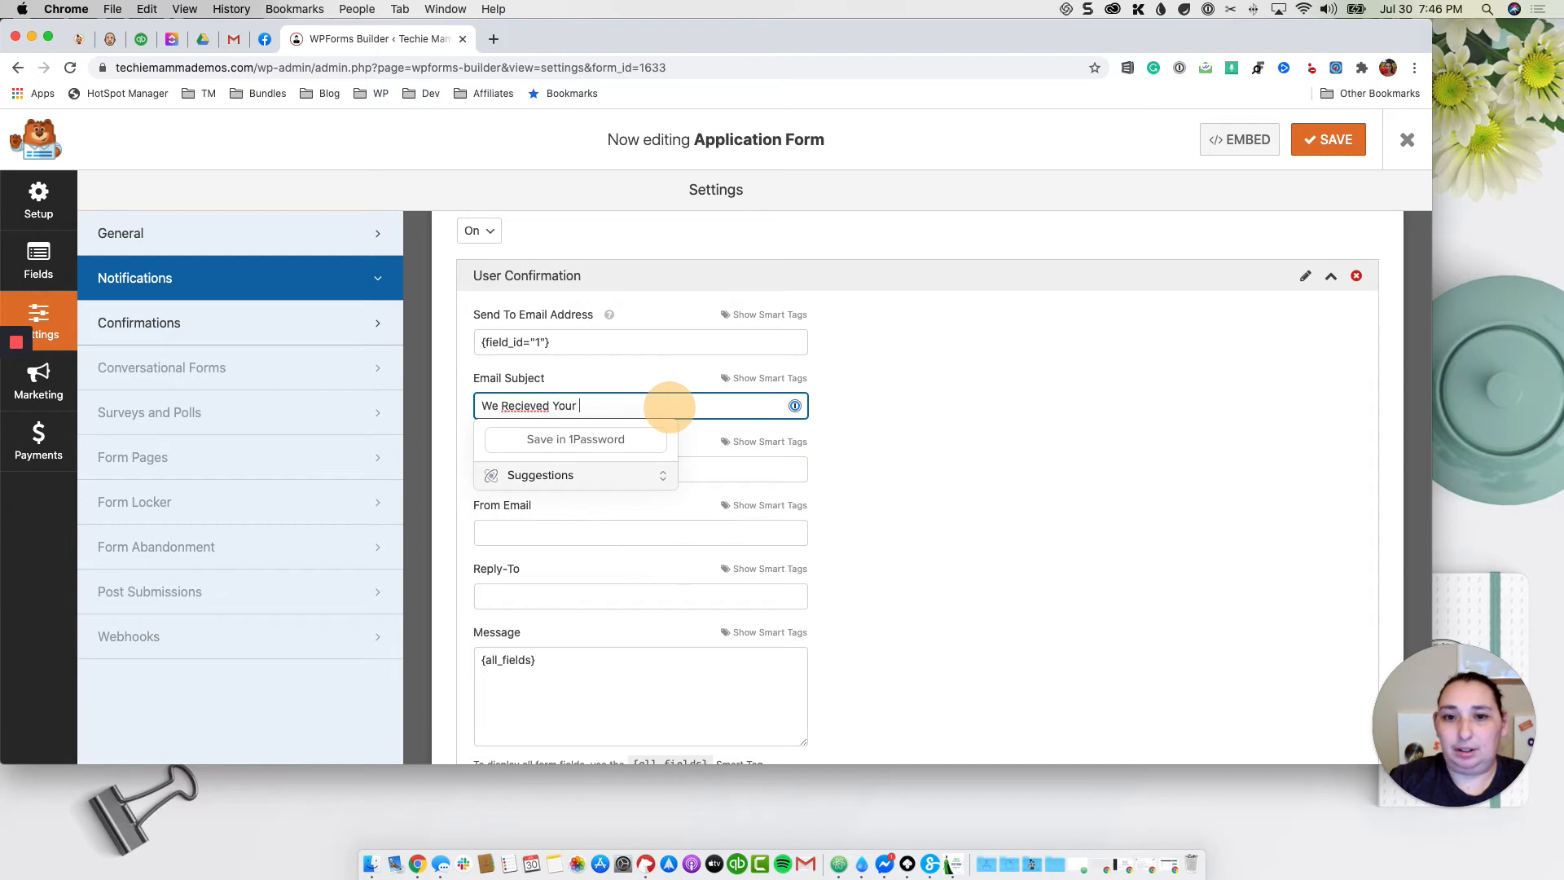
{"action": "type", "text": "Application"}
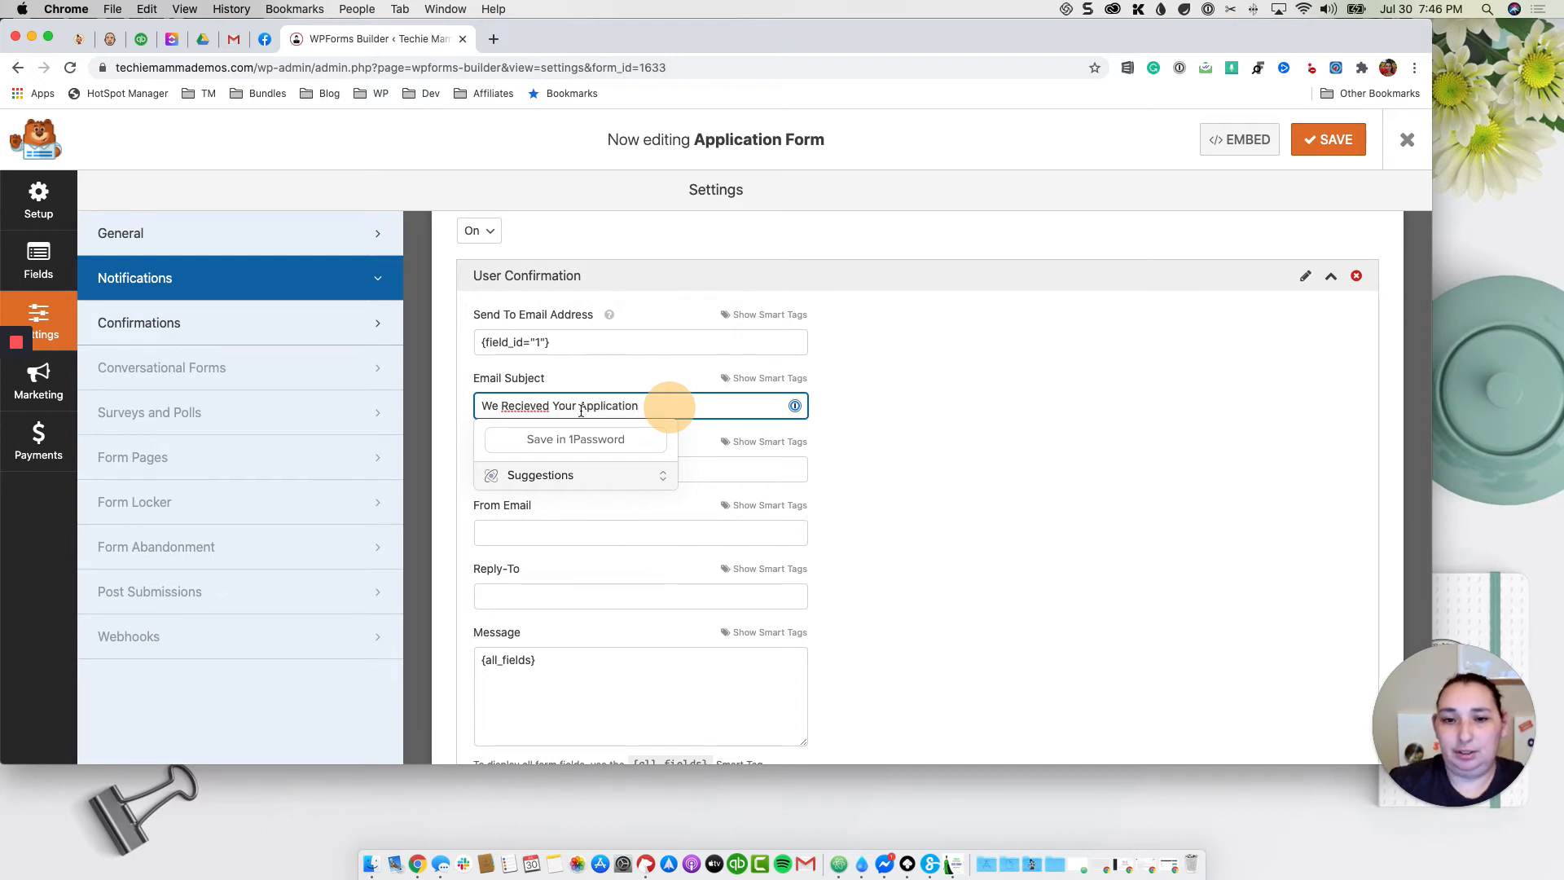
{"action": "right_click", "coordinate": [521, 406]}
{"action": "left_click", "coordinate": [556, 409]}
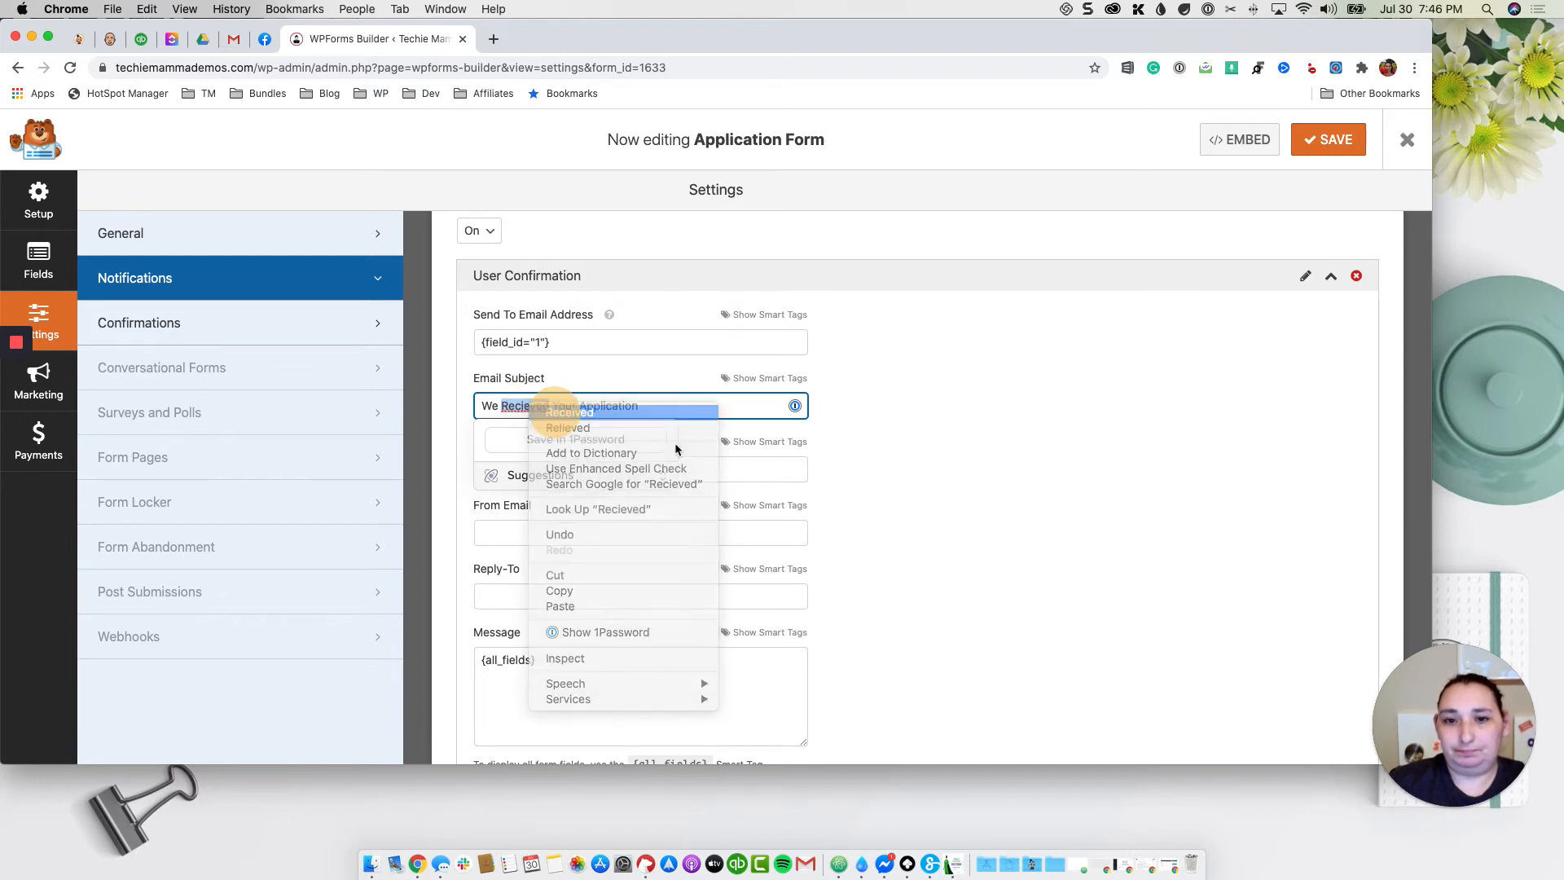
{"action": "left_click", "coordinate": [758, 468]}
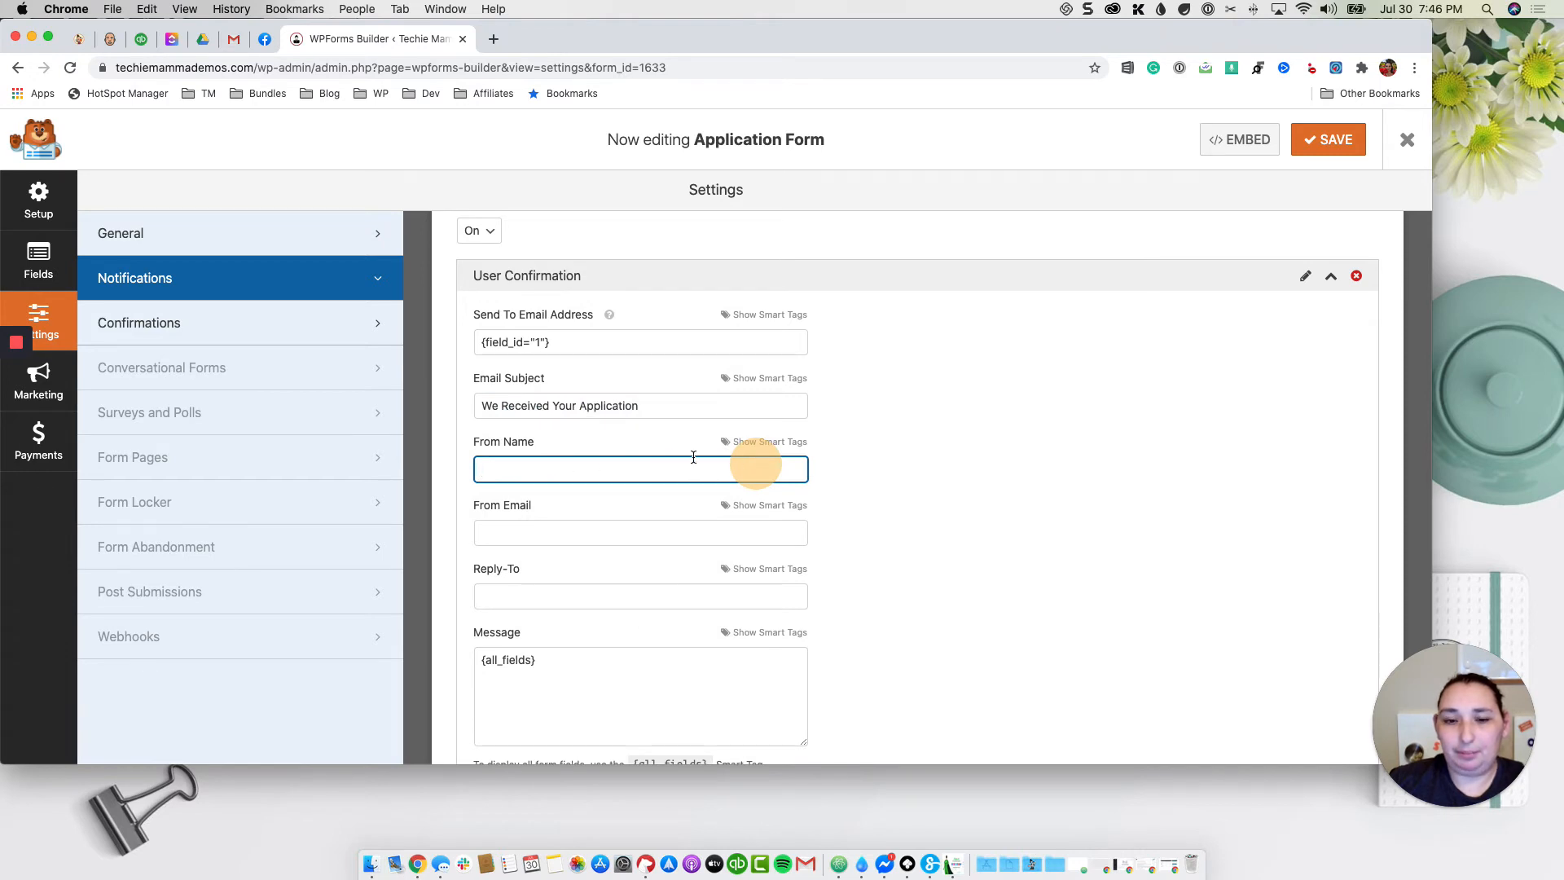
{"action": "type", "text": "Techie Mamma"}
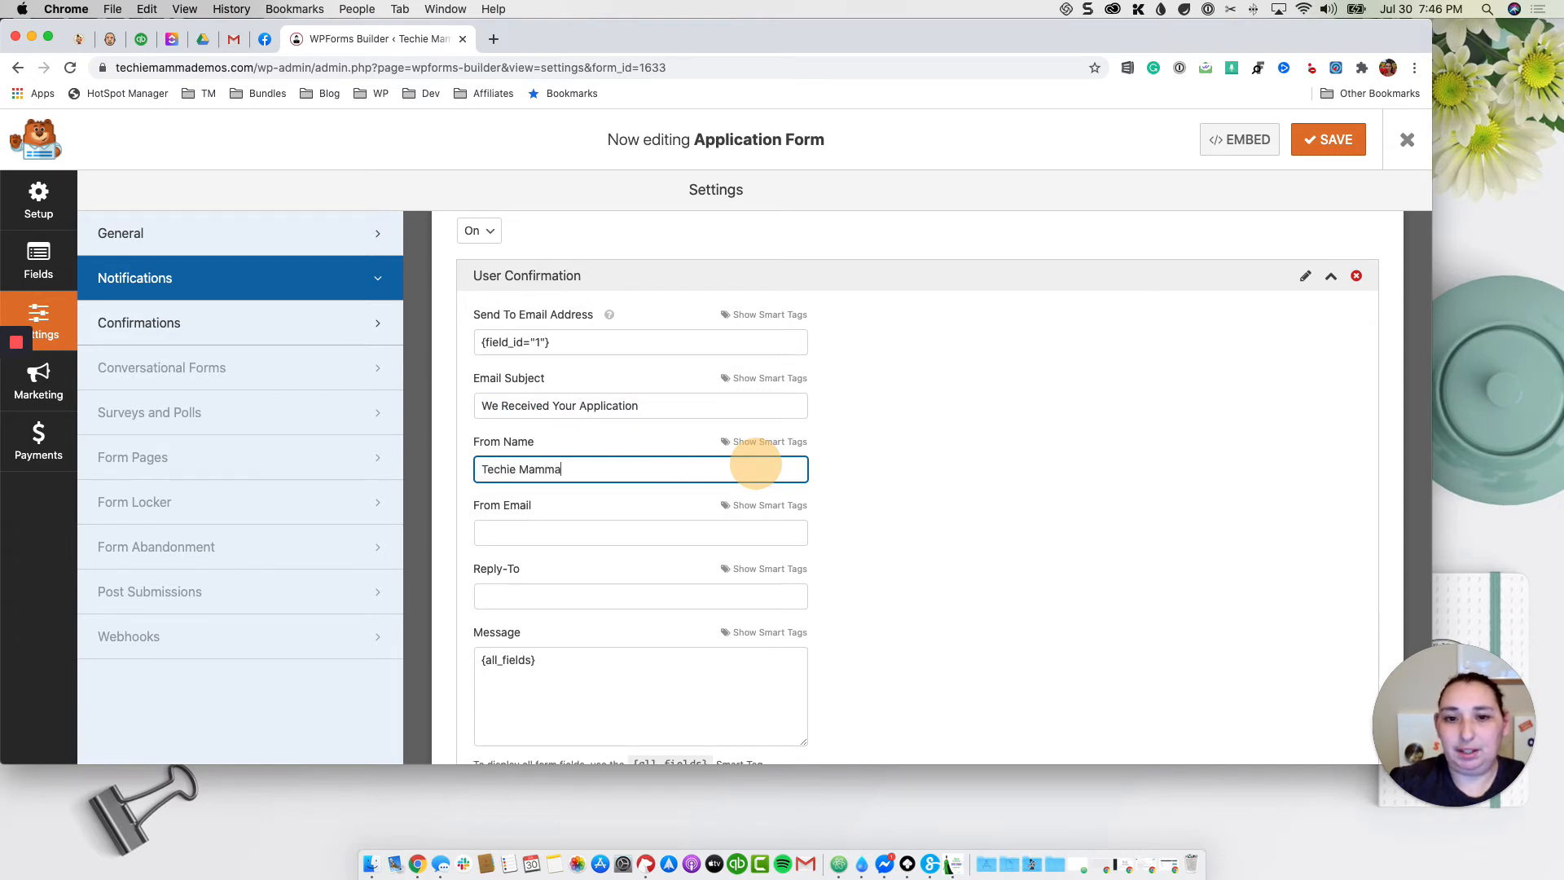
Step: Paste {admin_email} into From Email and save the notification settings
{"action": "left_click", "coordinate": [670, 526]}
{"action": "scroll", "coordinate": [671, 525], "scroll_direction": "down", "scroll_amount": 2}
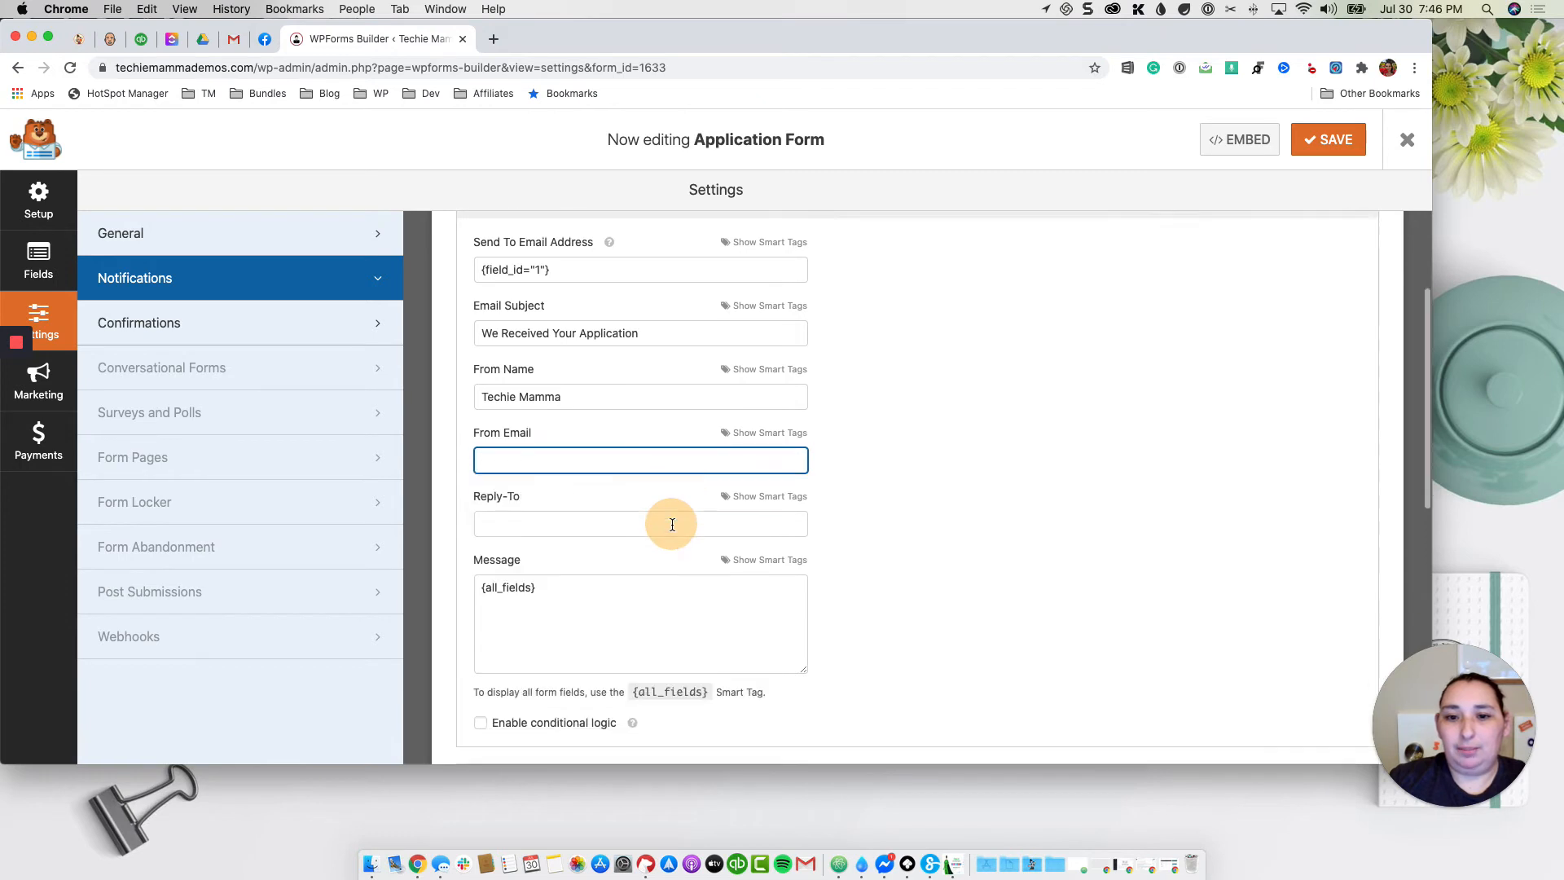
{"action": "scroll", "coordinate": [727, 448], "scroll_direction": "down", "scroll_amount": 1}
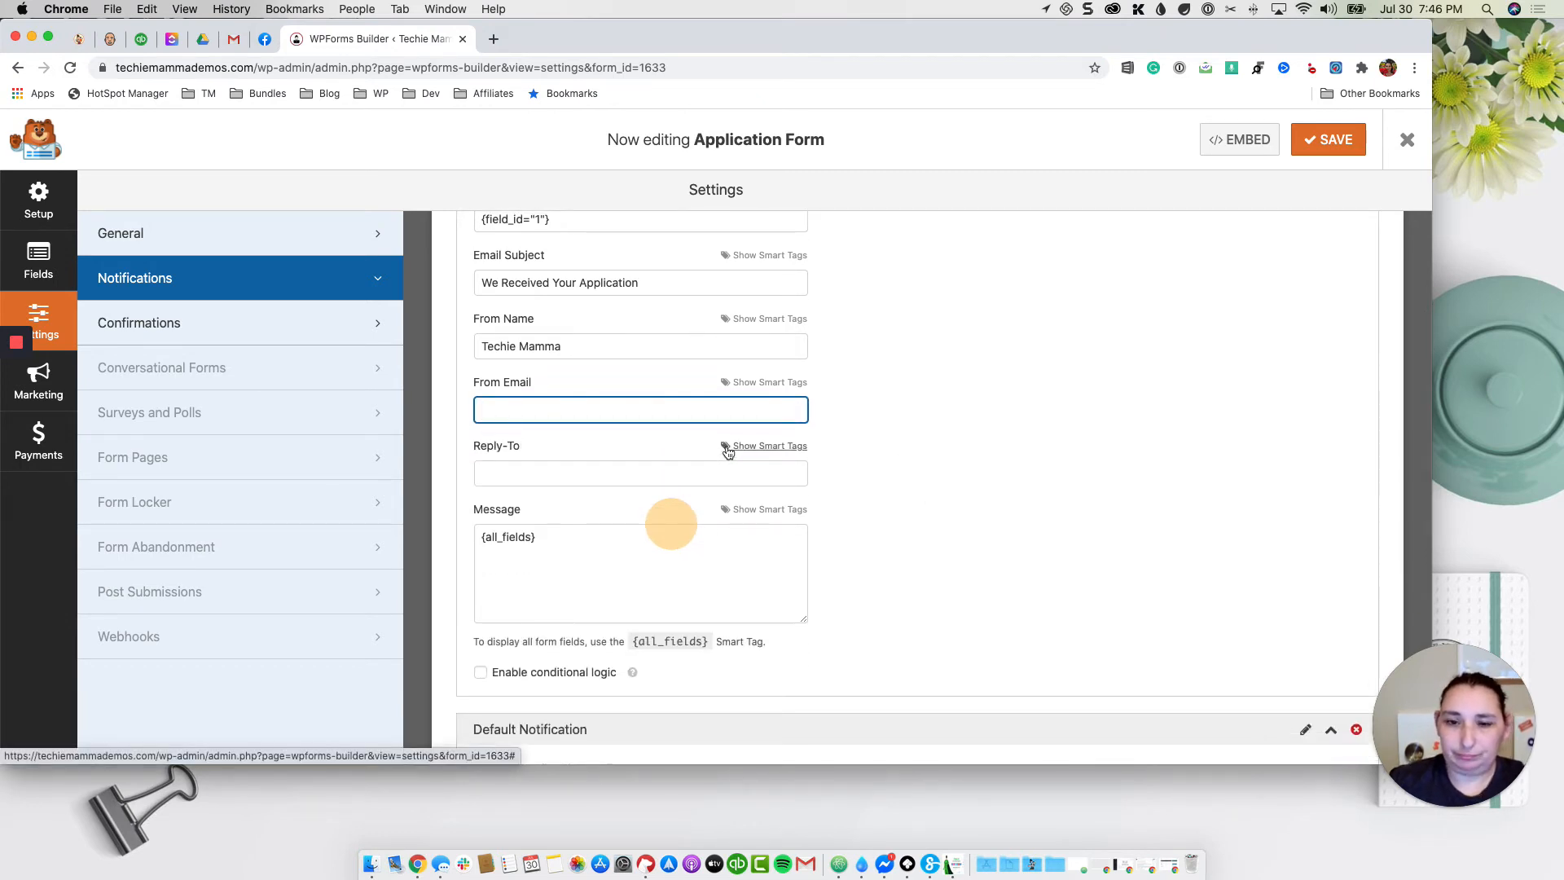
{"action": "scroll", "coordinate": [727, 456], "scroll_direction": "down", "scroll_amount": 2}
{"action": "scroll", "coordinate": [726, 466], "scroll_direction": "down", "scroll_amount": 1}
{"action": "triple_click", "coordinate": [650, 628]}
{"action": "key", "text": "ctrl+c"}
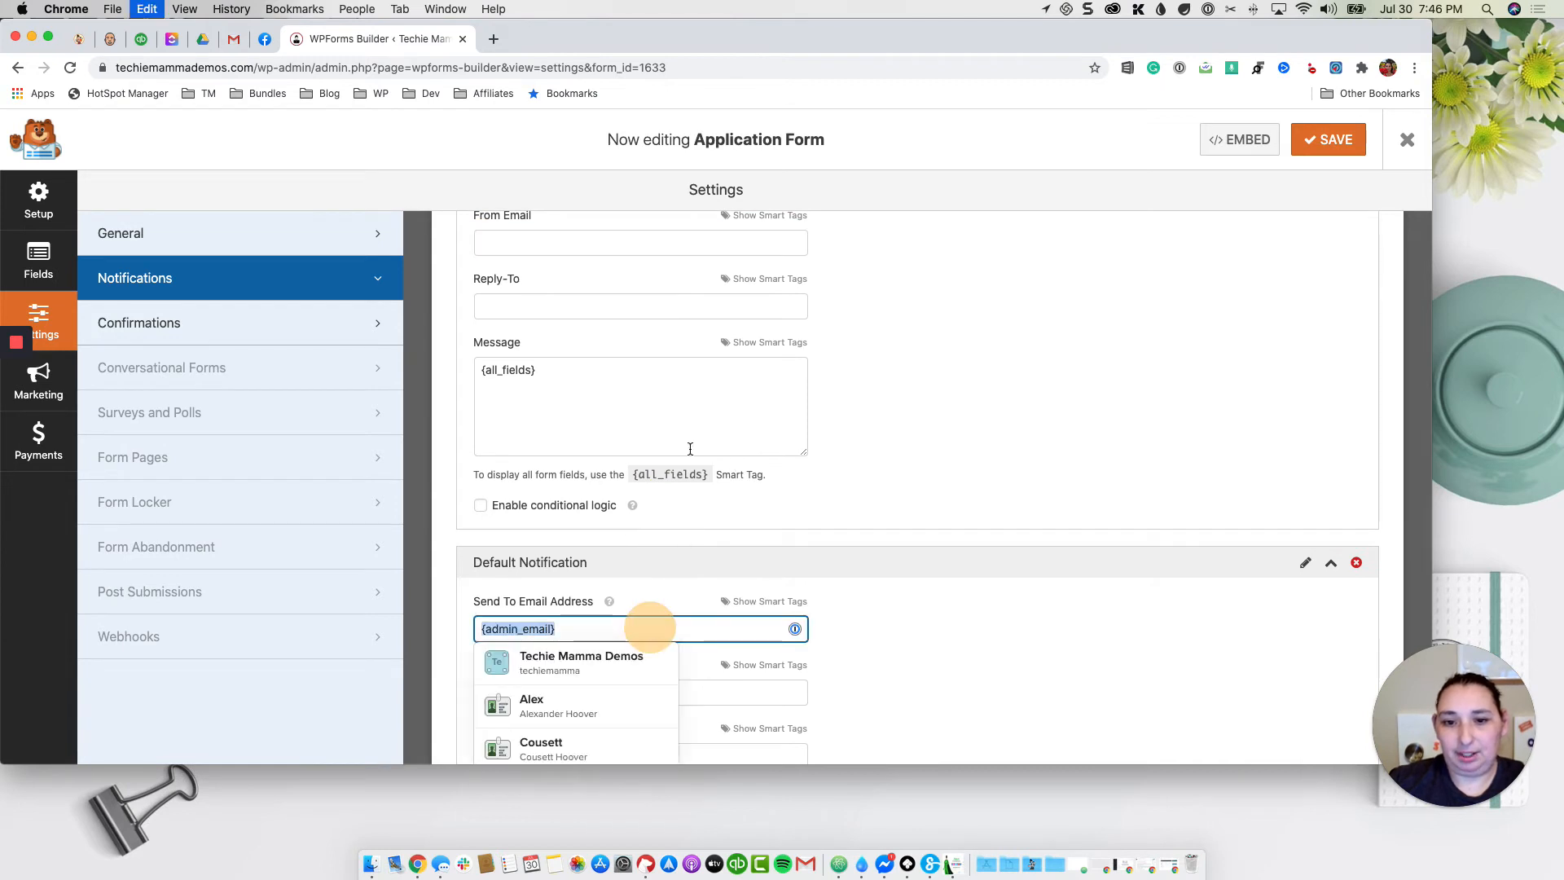
{"action": "left_click", "coordinate": [646, 243]}
{"action": "key", "text": "ctrl+v"}
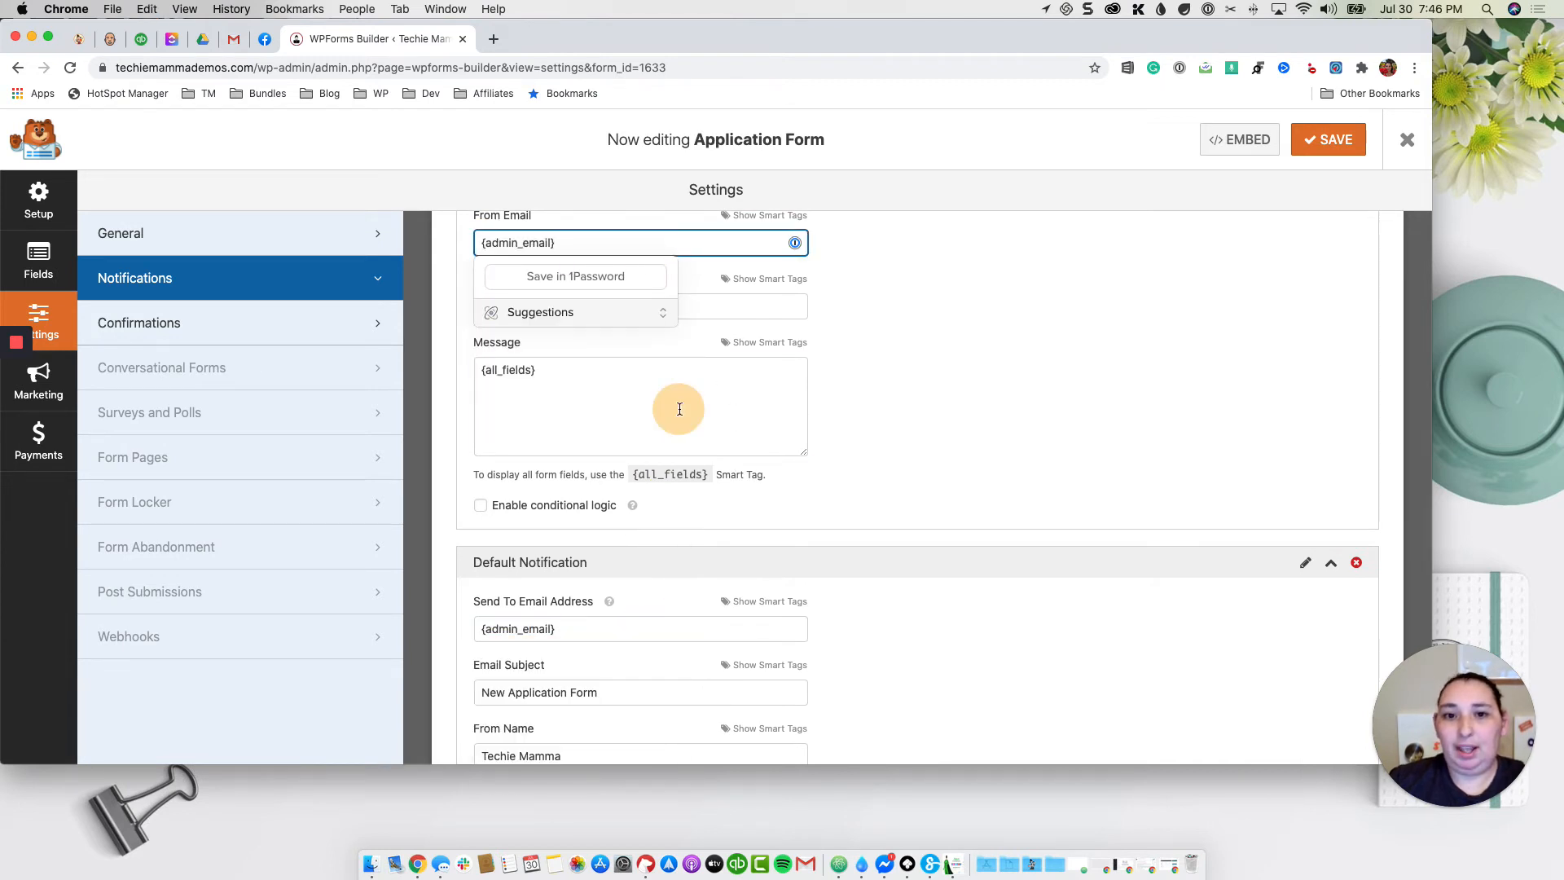
{"action": "left_click", "coordinate": [691, 398]}
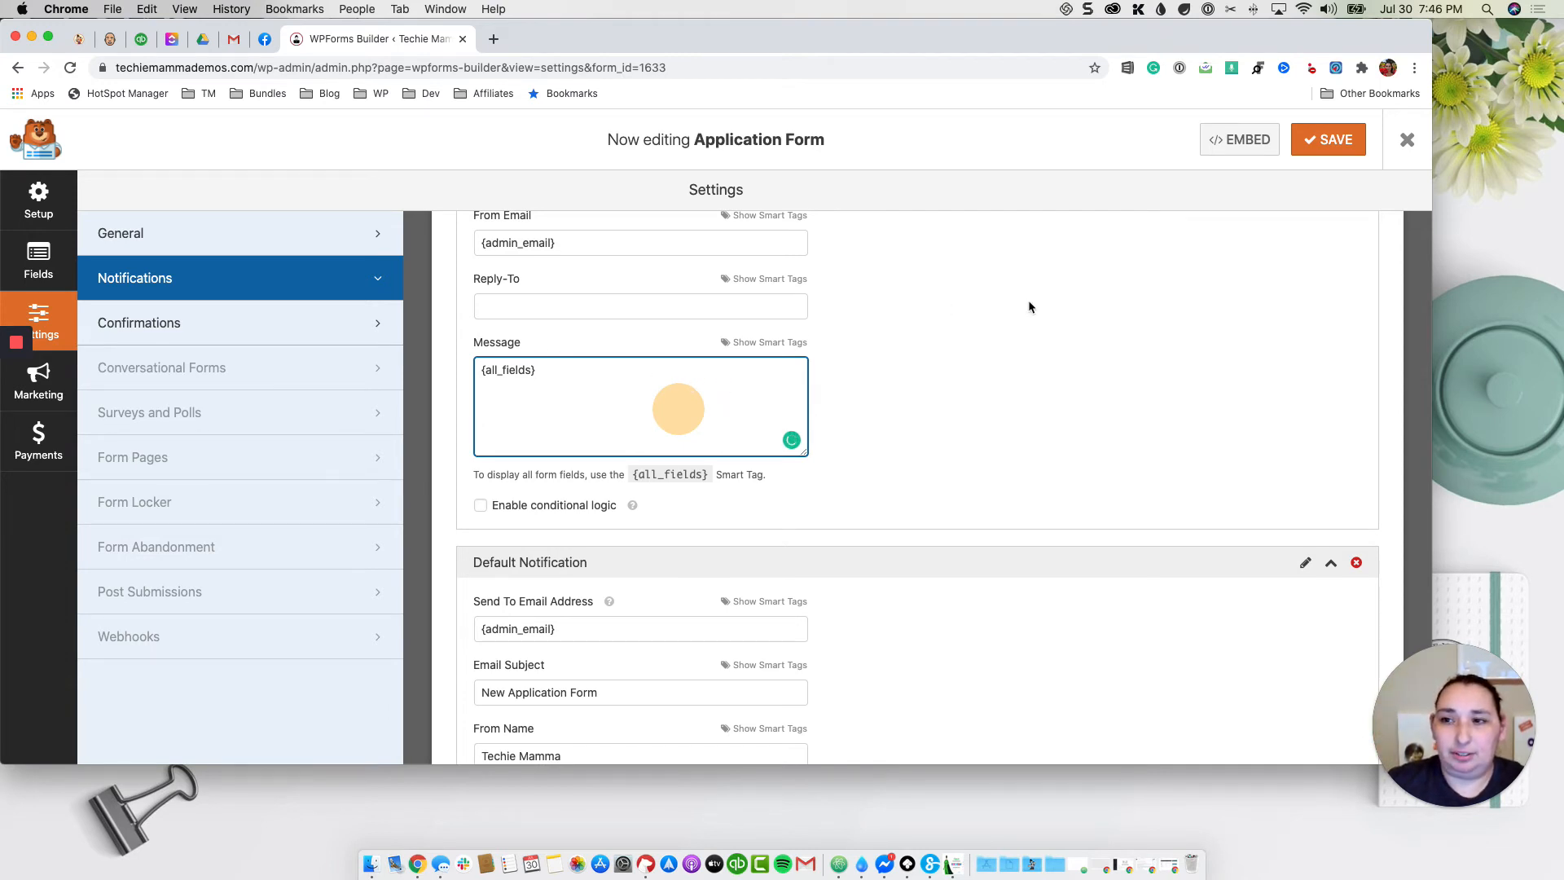
{"action": "scroll", "coordinate": [1014, 326], "scroll_direction": "down", "scroll_amount": 3}
{"action": "scroll", "coordinate": [1010, 339], "scroll_direction": "up", "scroll_amount": 6}
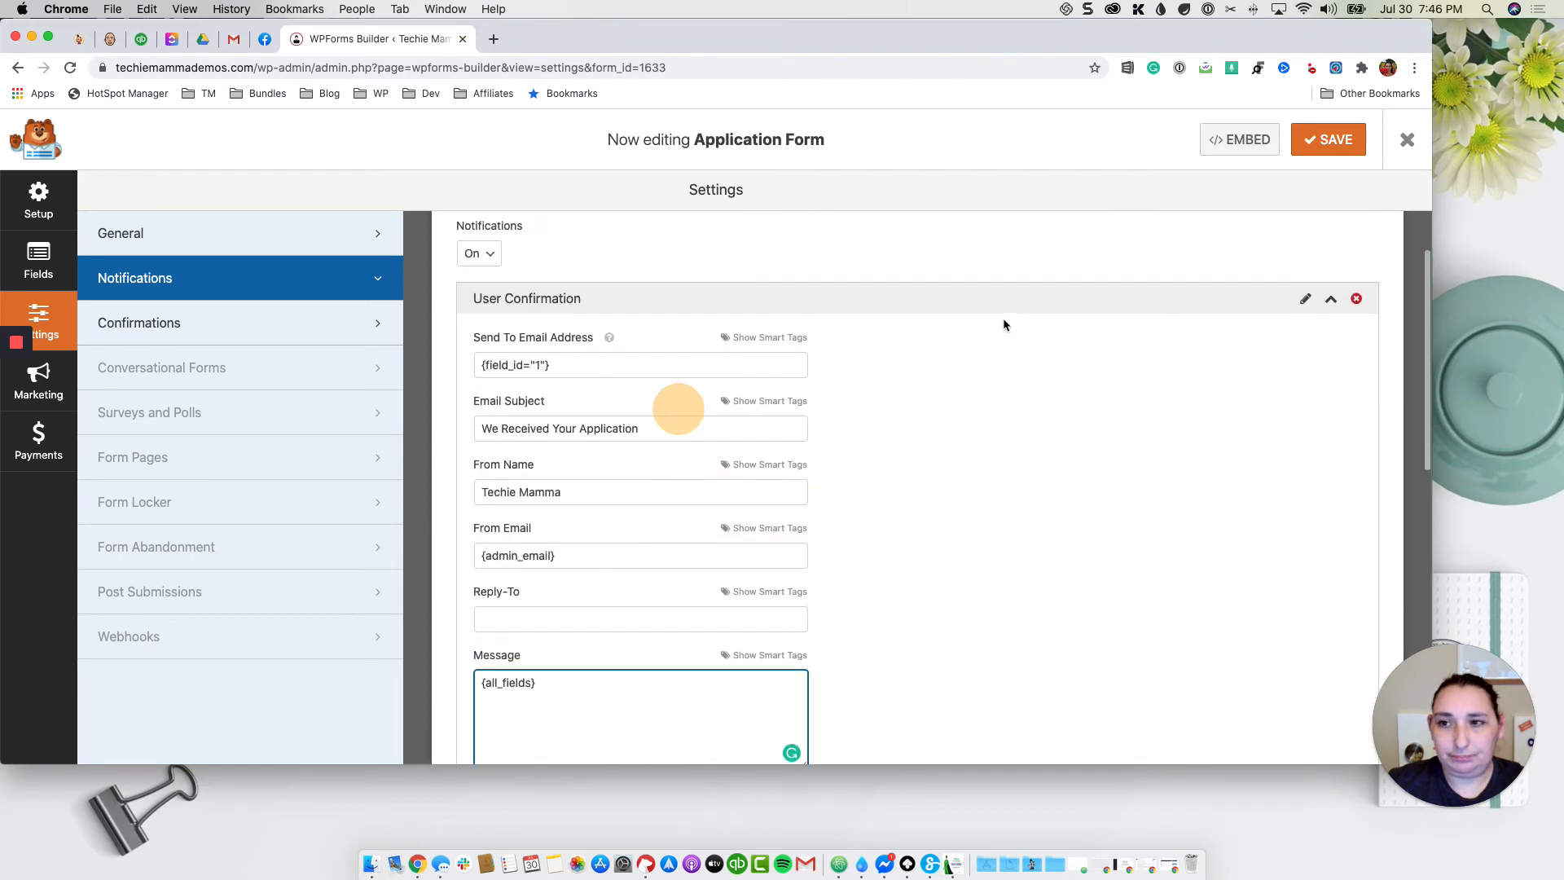
{"action": "left_click", "coordinate": [1324, 140]}
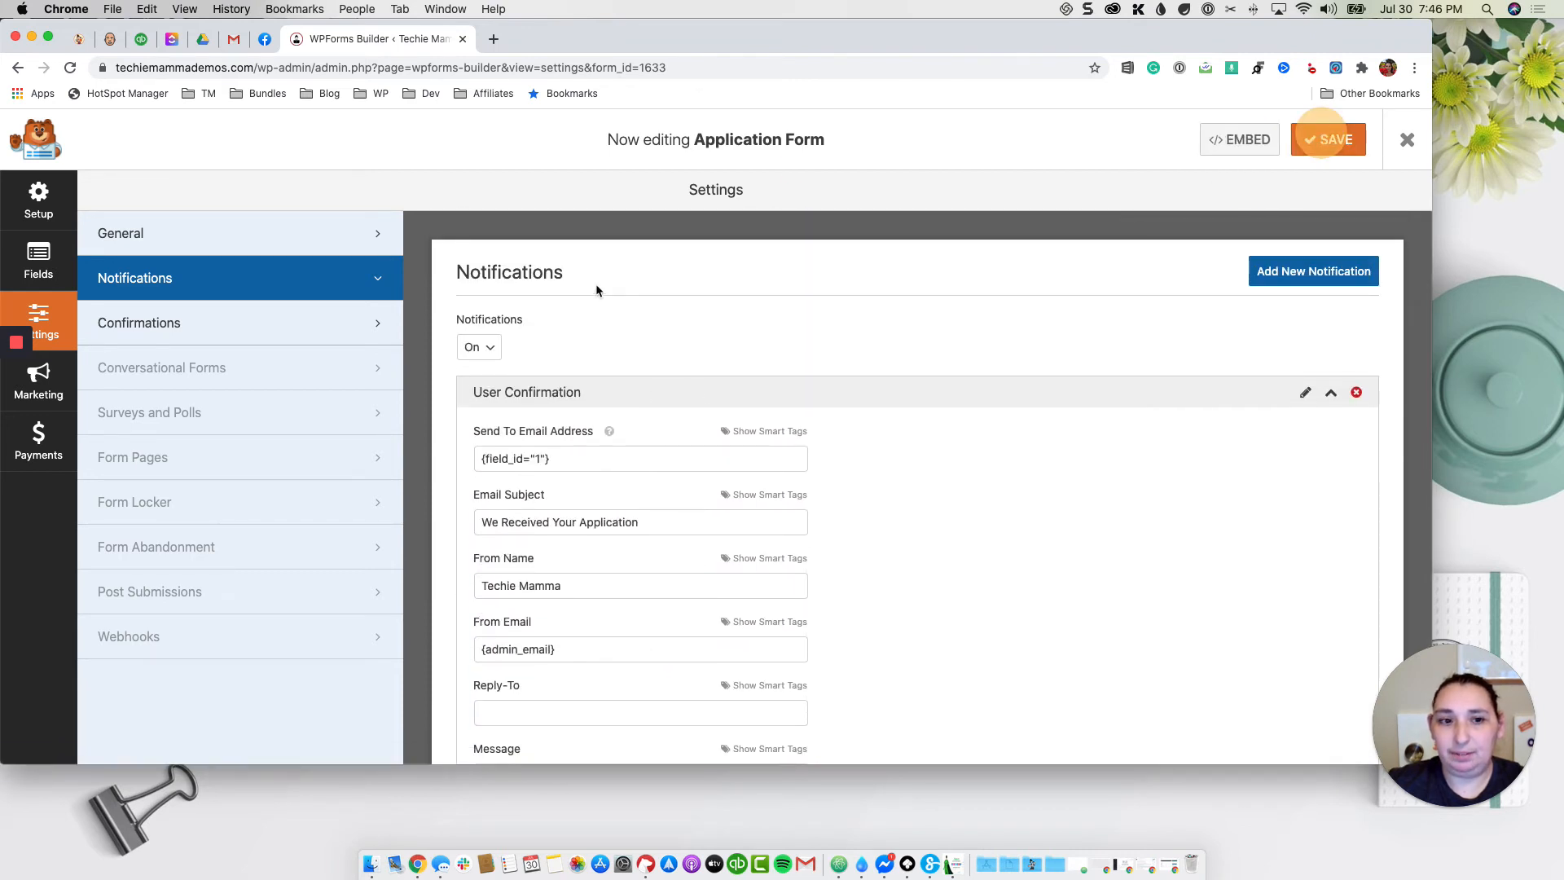
{"action": "left_click", "coordinate": [216, 322]}
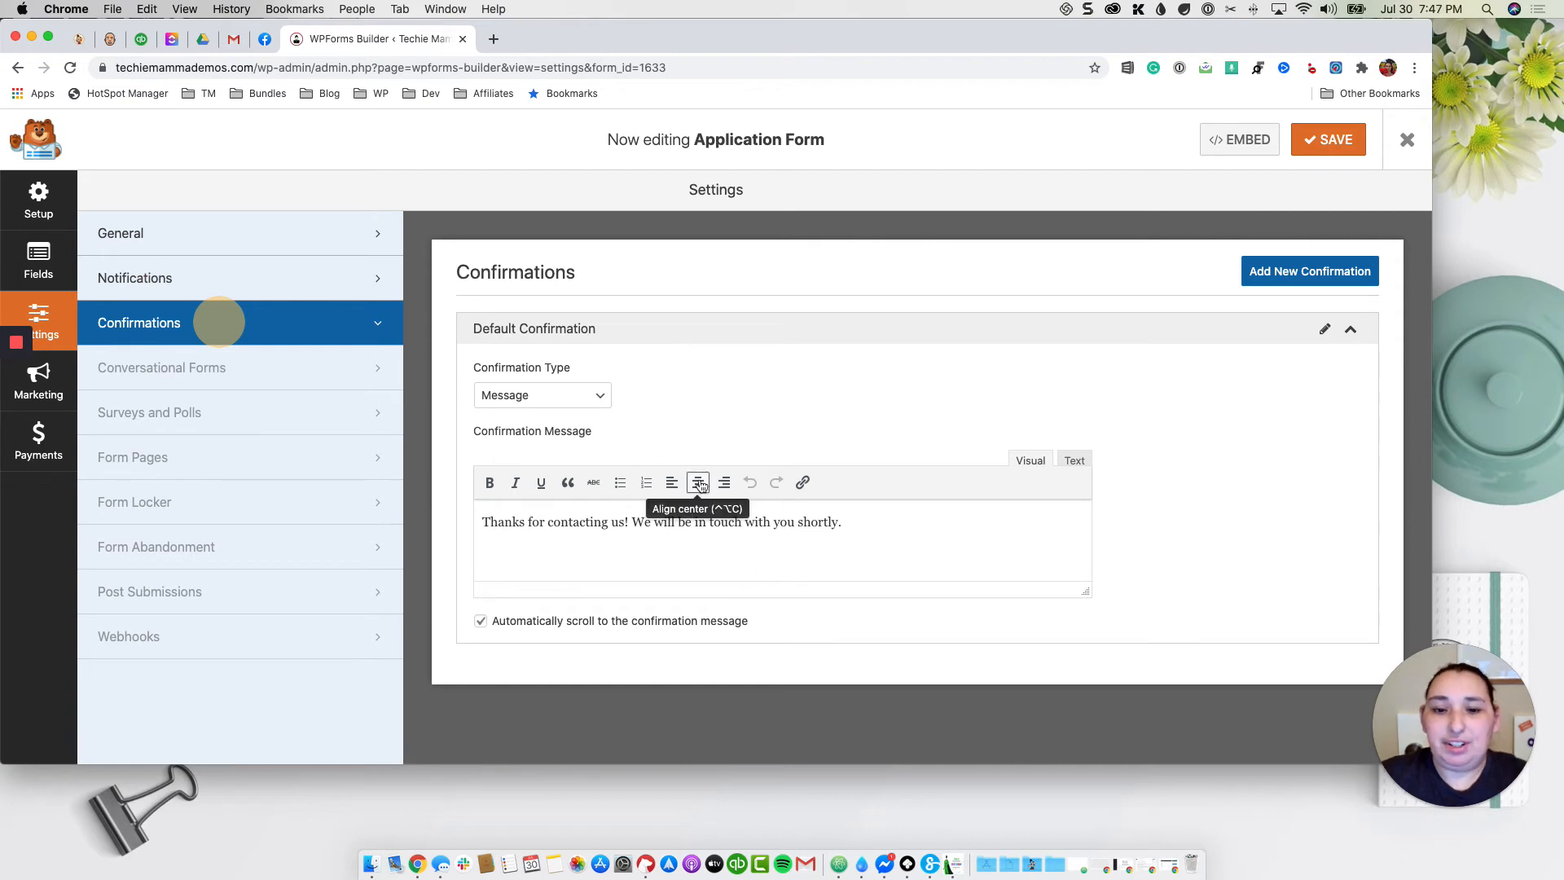
Step: Try the Page (About Us) and Redirect confirmation types, then set it back to Message
{"action": "left_click", "coordinate": [595, 396]}
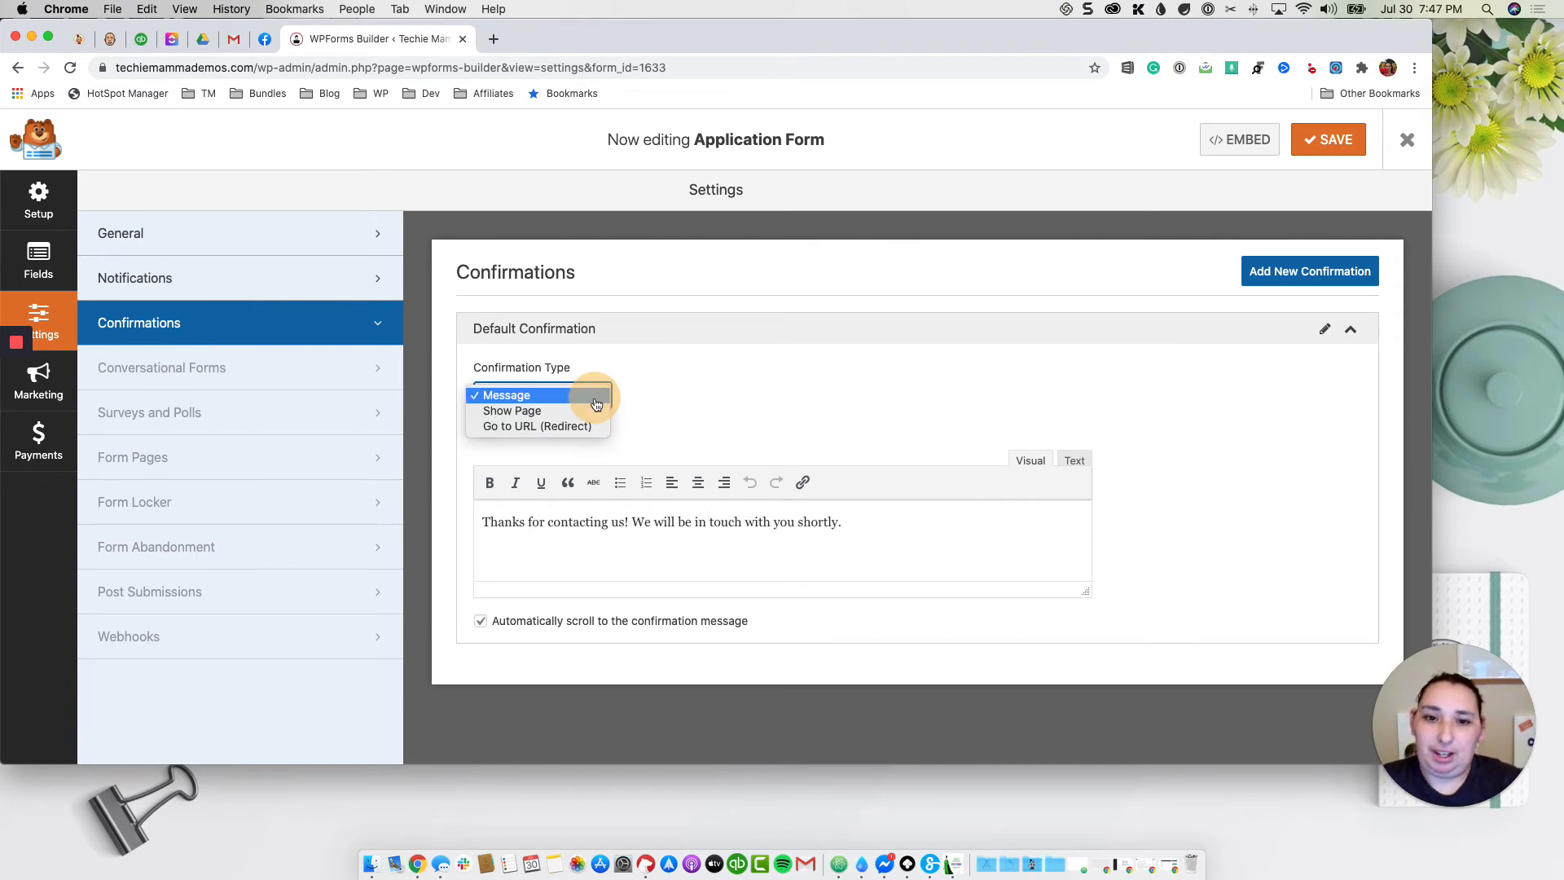
{"action": "left_click", "coordinate": [522, 416]}
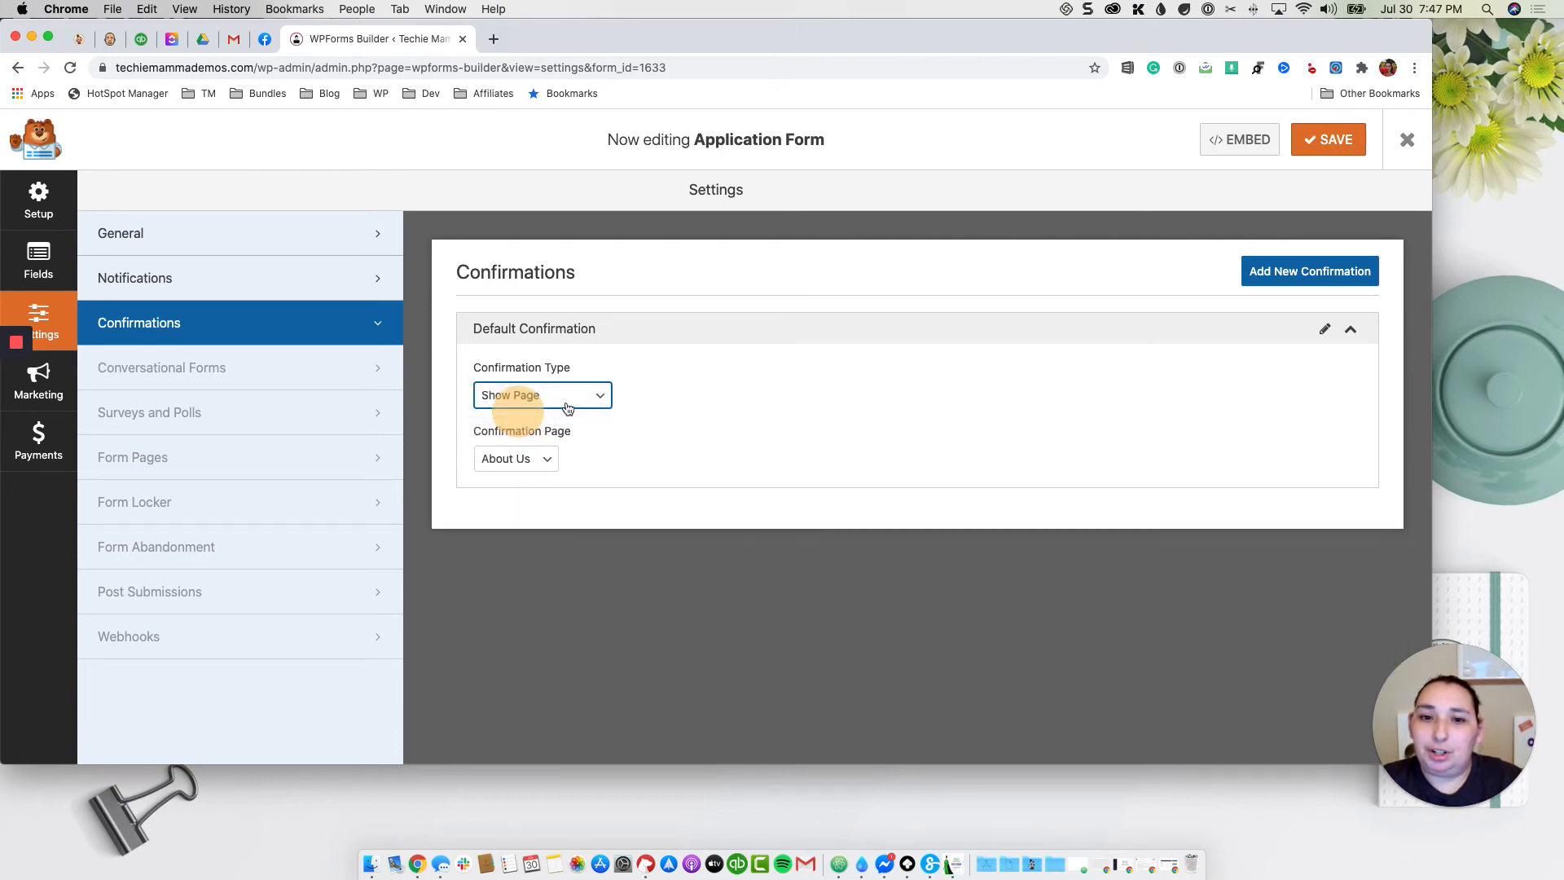
{"action": "left_click", "coordinate": [524, 460]}
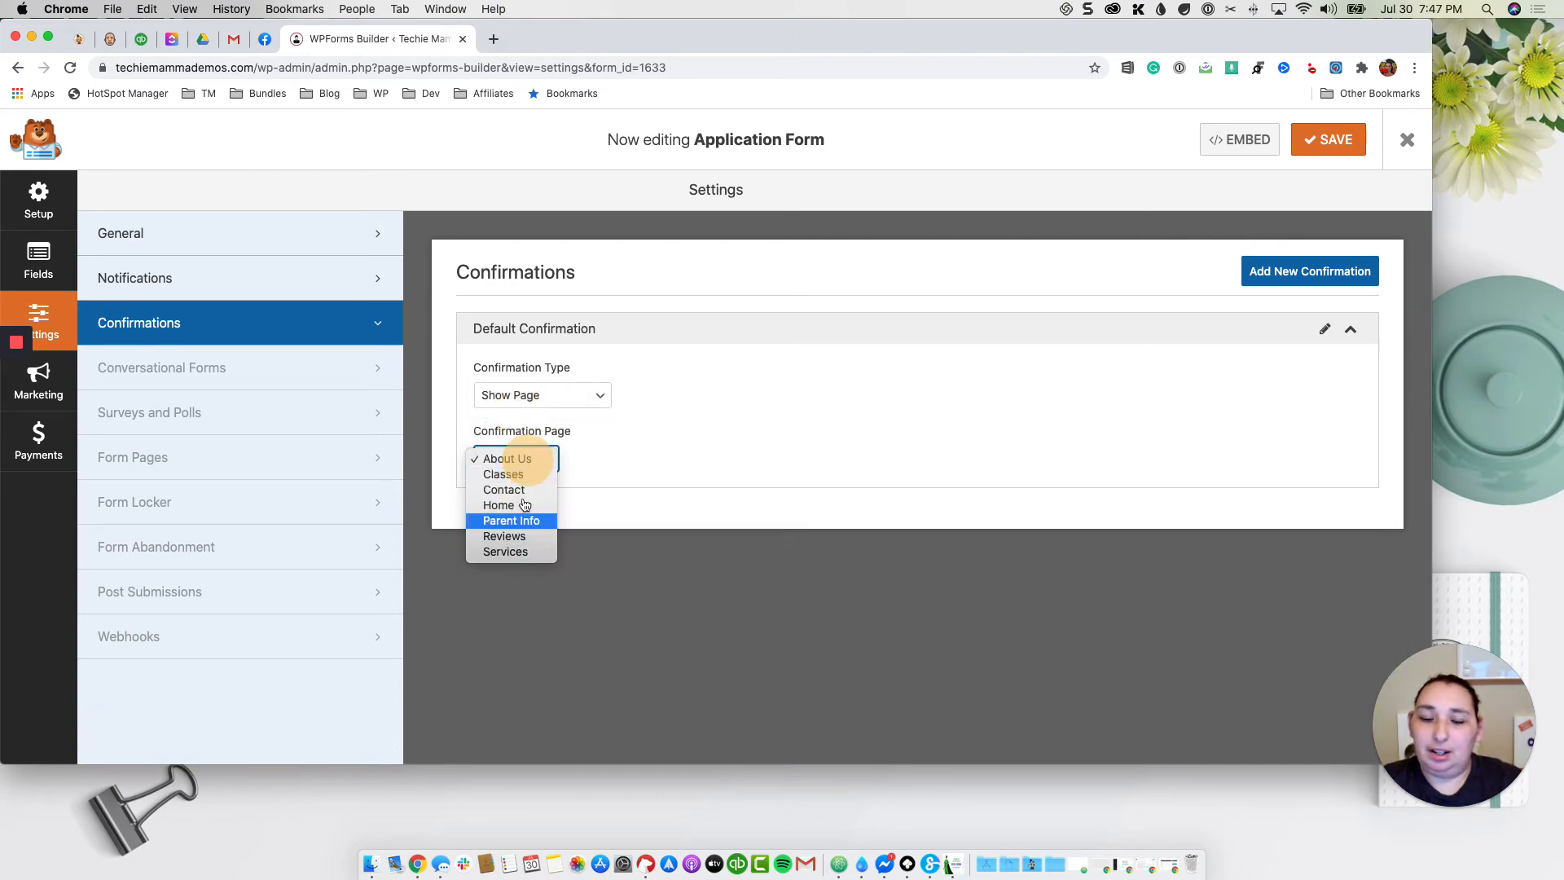
{"action": "left_click", "coordinate": [666, 408]}
{"action": "left_click", "coordinate": [580, 398]}
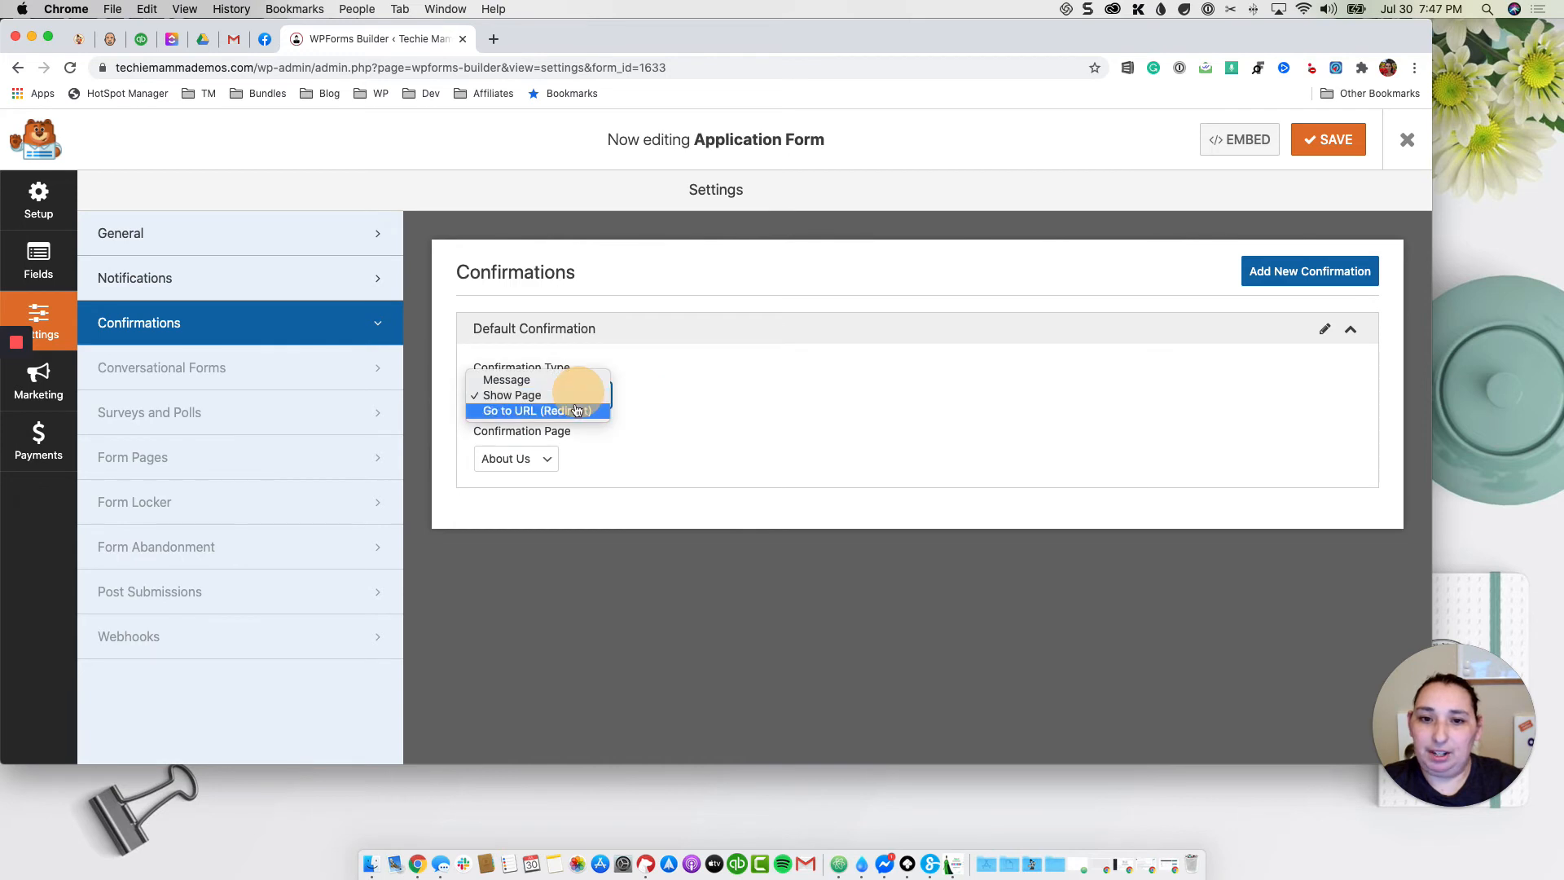
{"action": "left_click", "coordinate": [582, 409]}
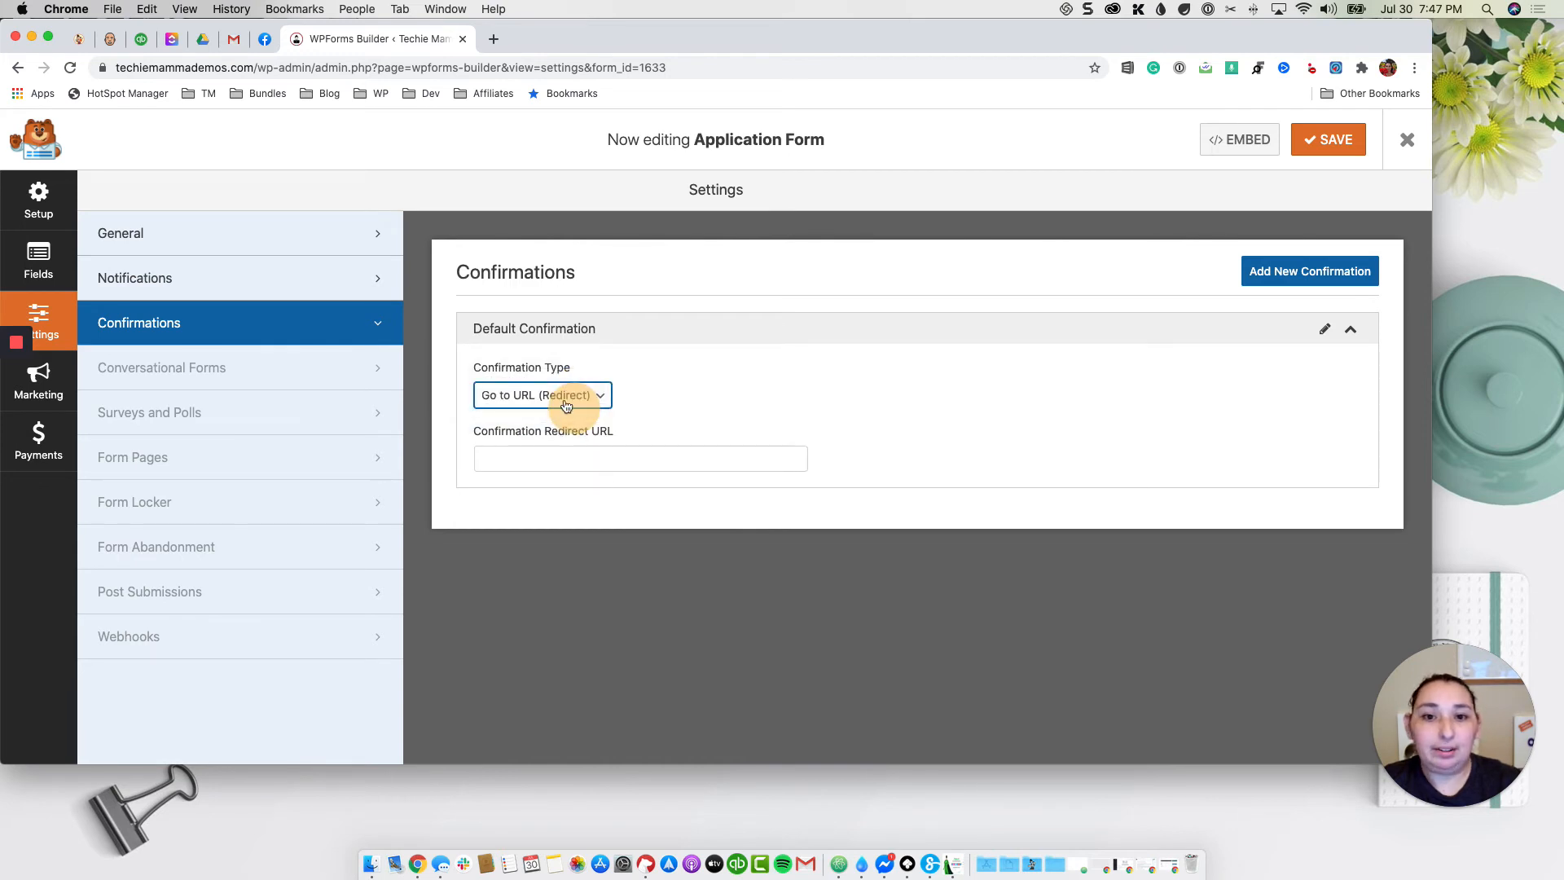
{"action": "left_click", "coordinate": [607, 396]}
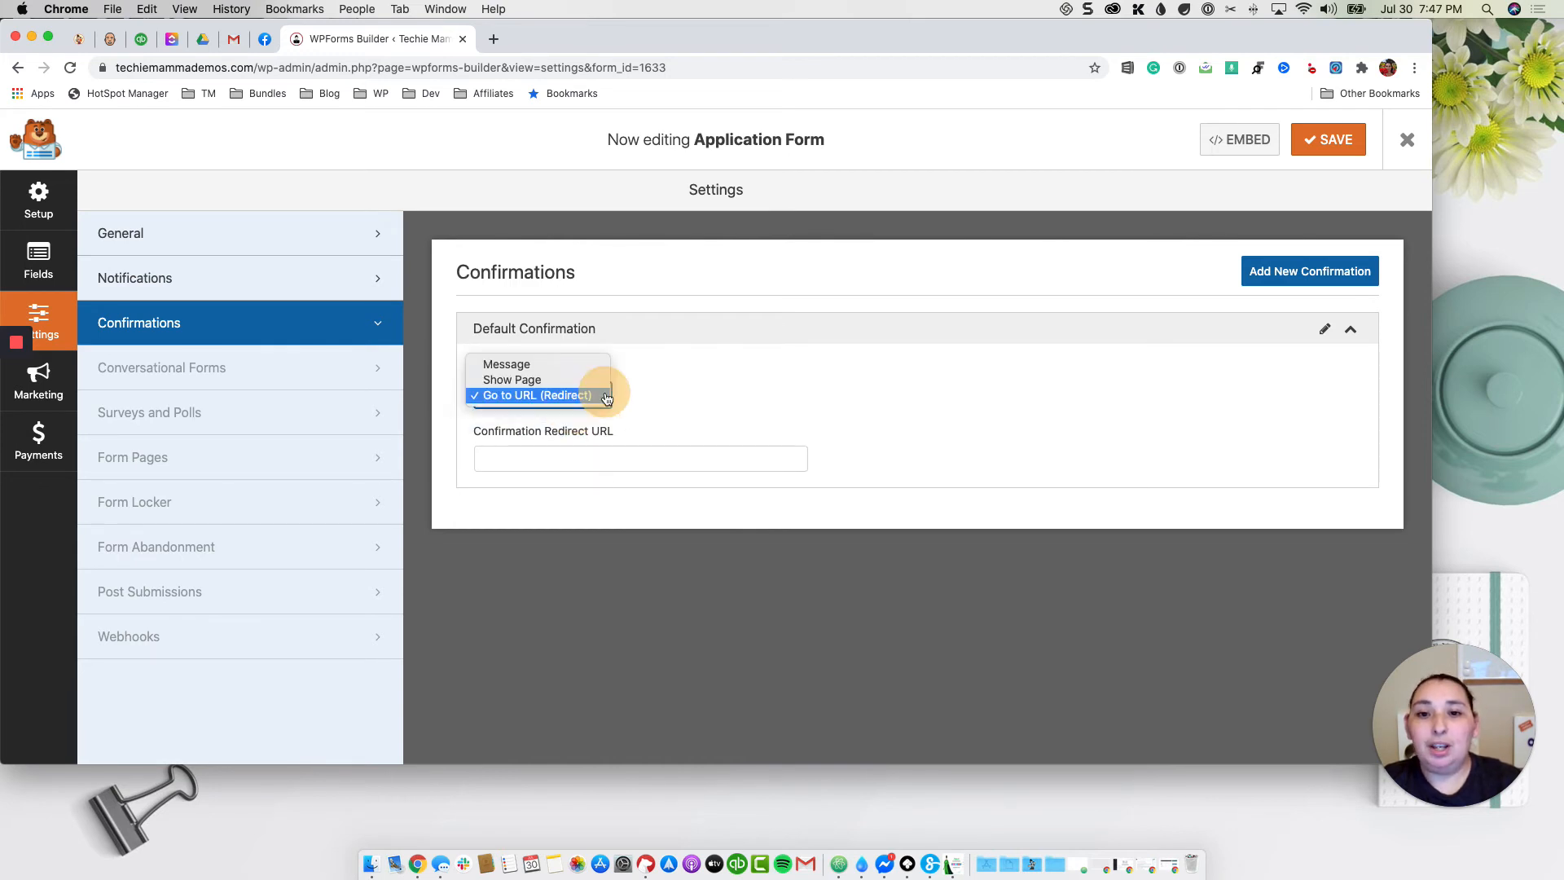
{"action": "left_click", "coordinate": [566, 365]}
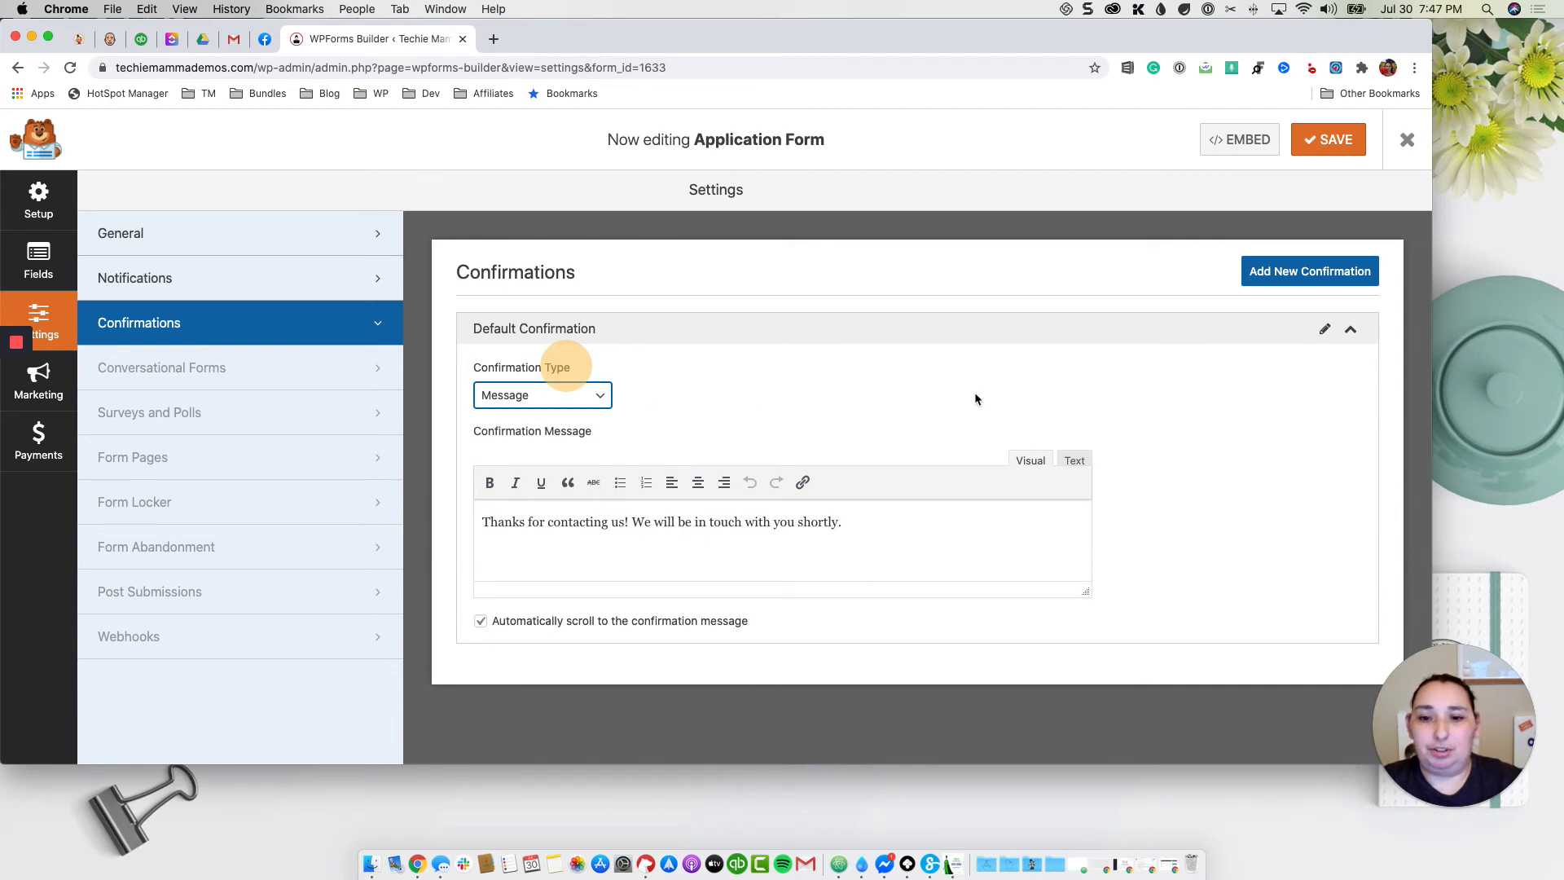
Step: Cancel adding a second confirmation, save the form and close the builder
{"action": "left_click", "coordinate": [1294, 271]}
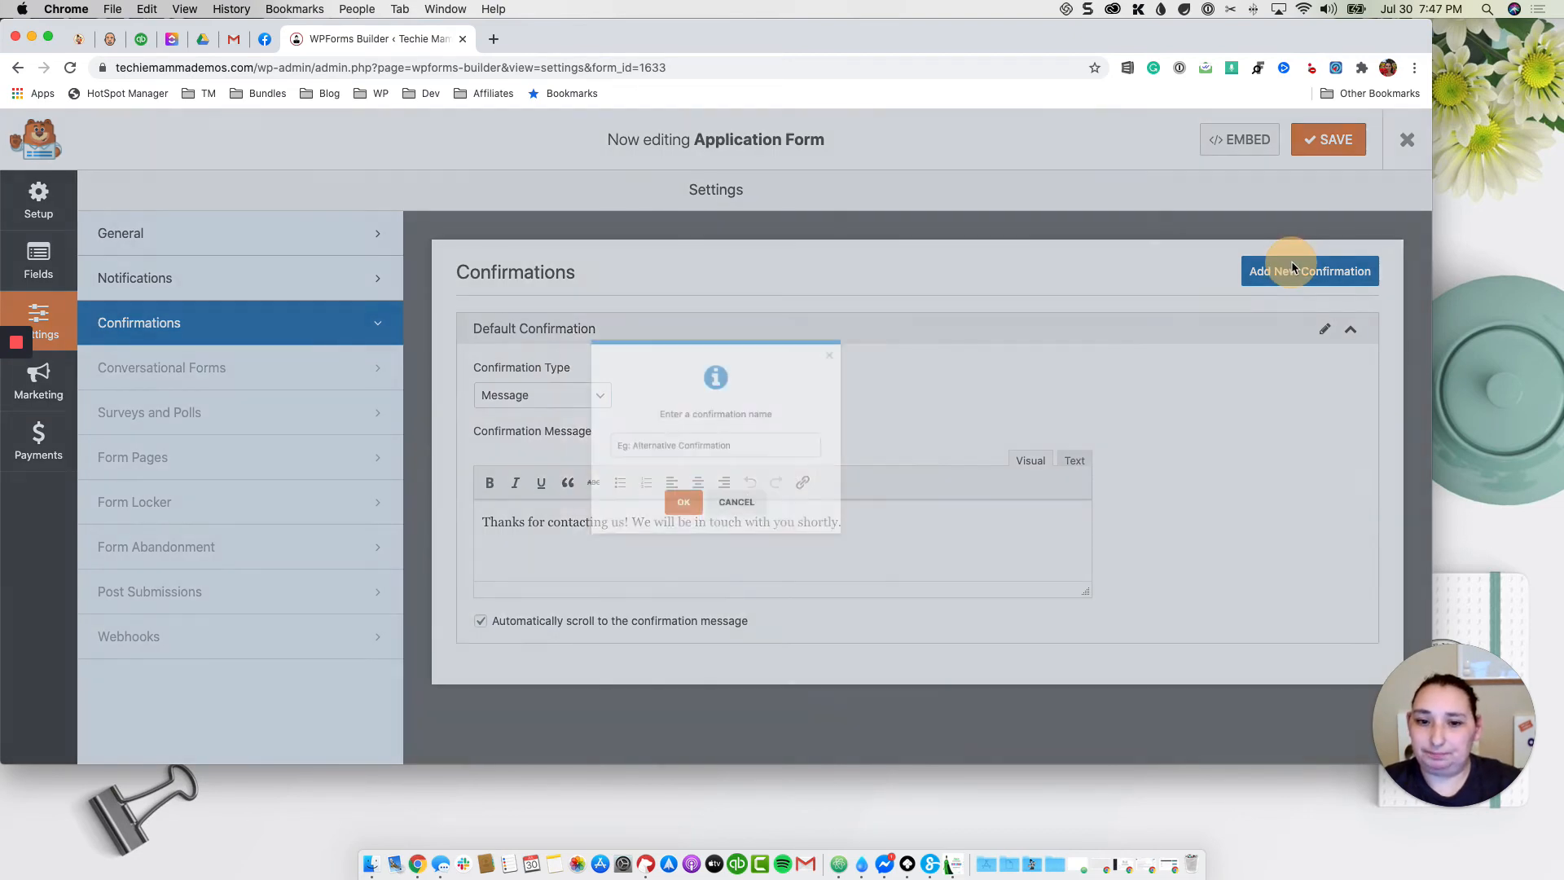
{"action": "left_click", "coordinate": [756, 512]}
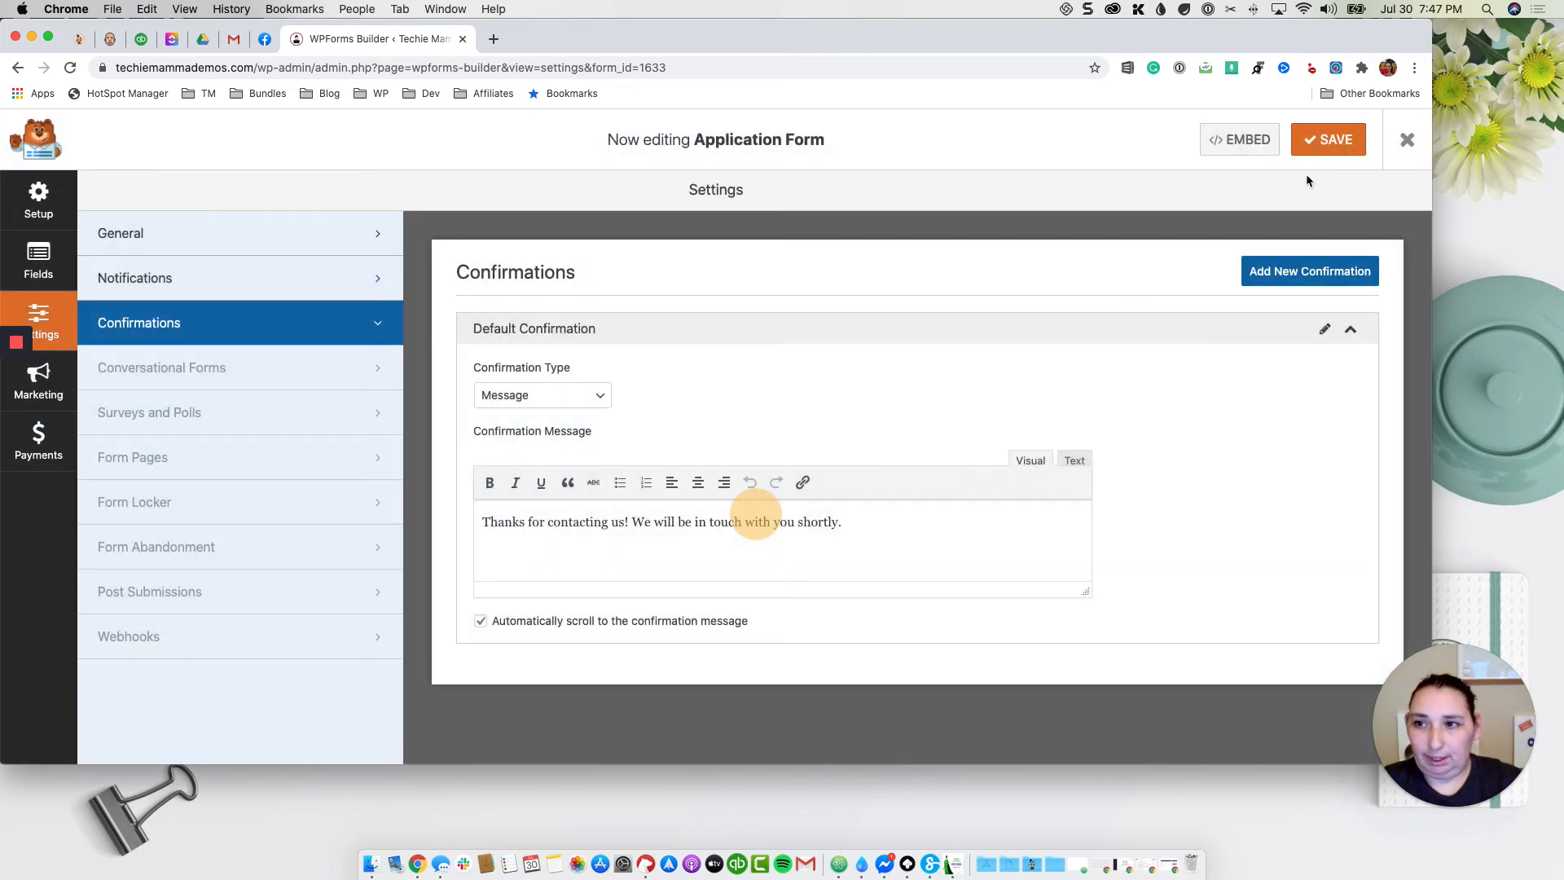
{"action": "left_click", "coordinate": [1334, 141]}
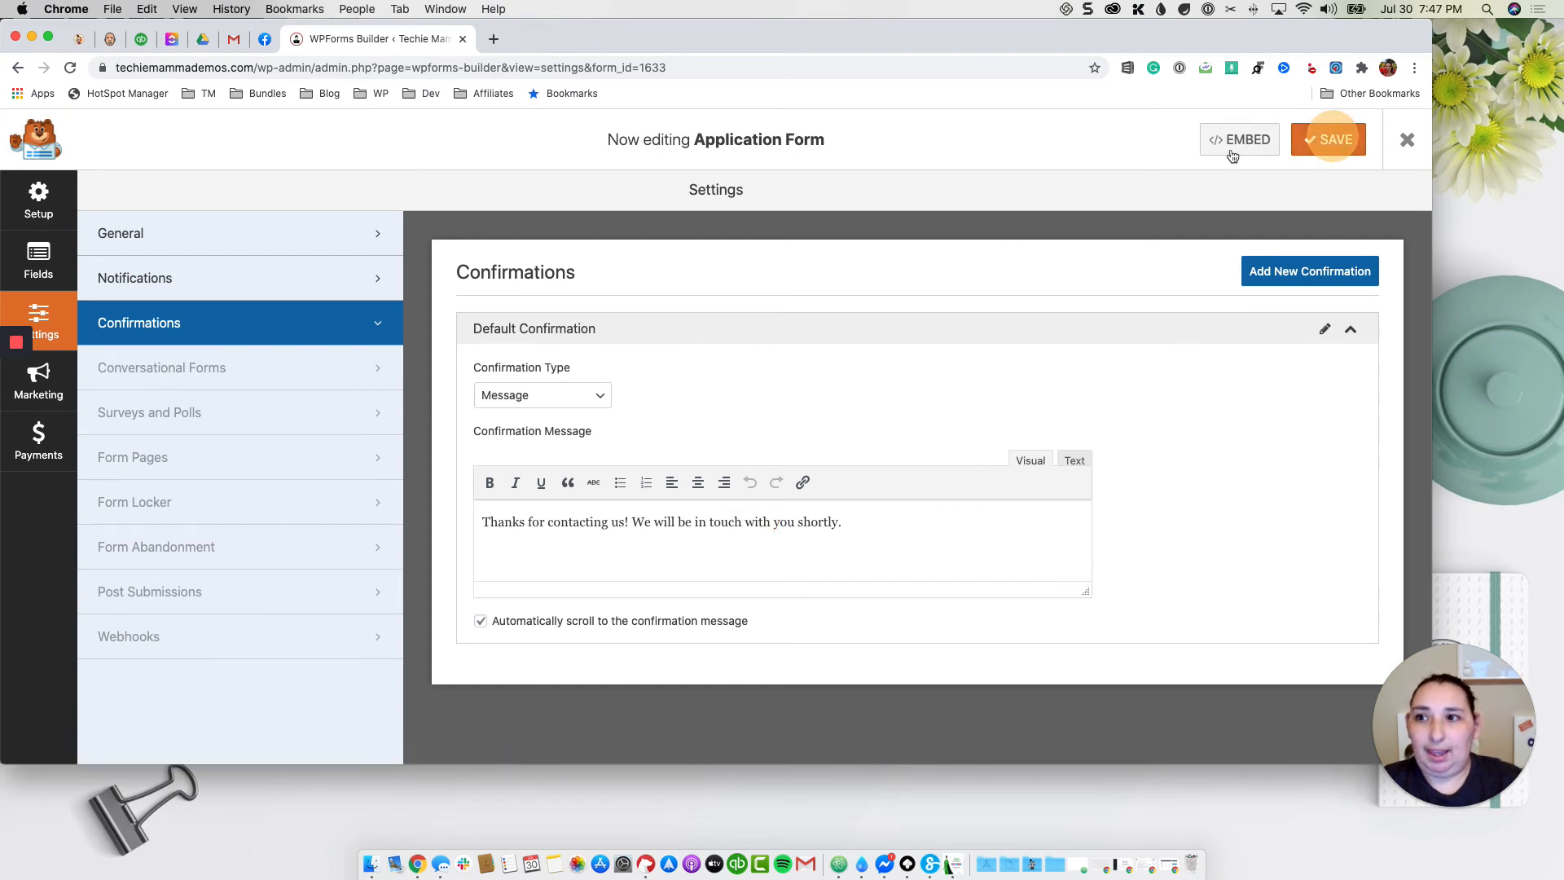
{"action": "left_click", "coordinate": [1409, 140]}
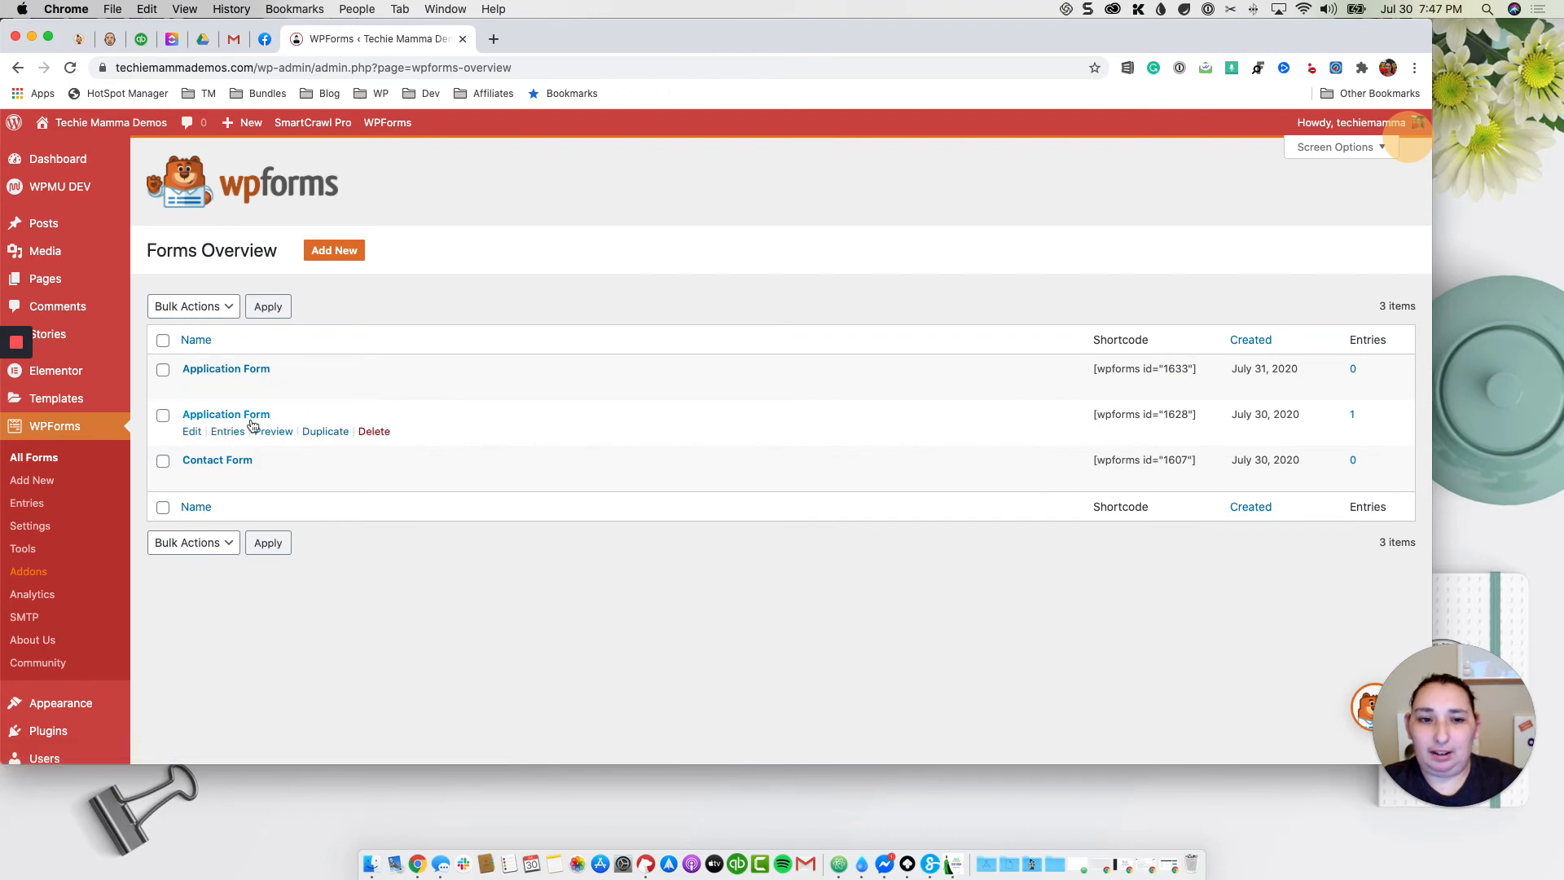
Step: Delete the older duplicate Application Form (ID 1628) and start a new page
{"action": "left_click", "coordinate": [374, 433]}
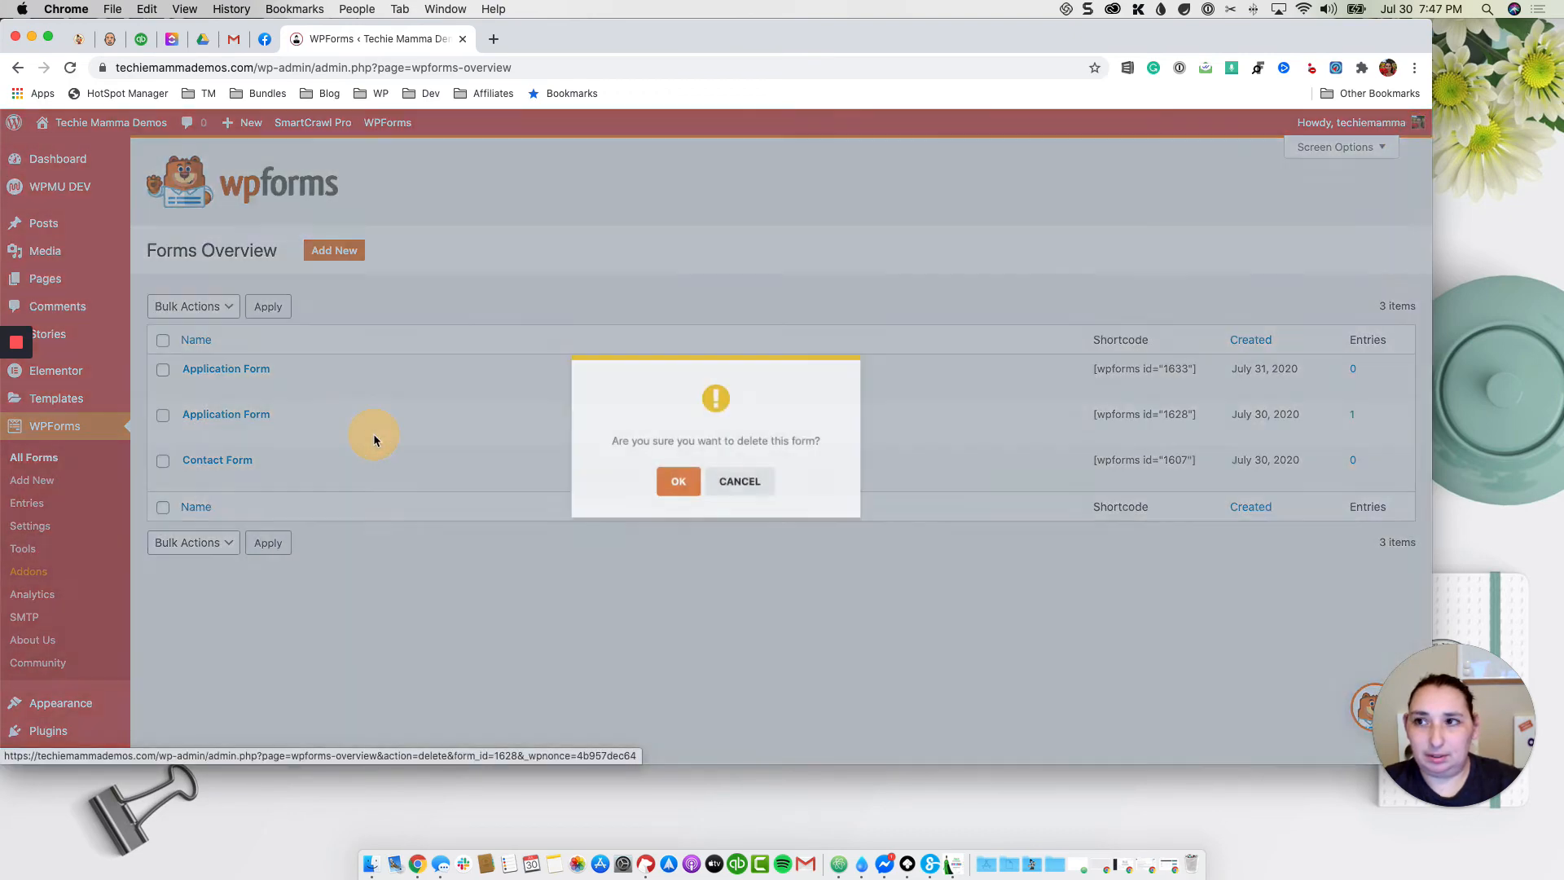
{"action": "left_click", "coordinate": [669, 487]}
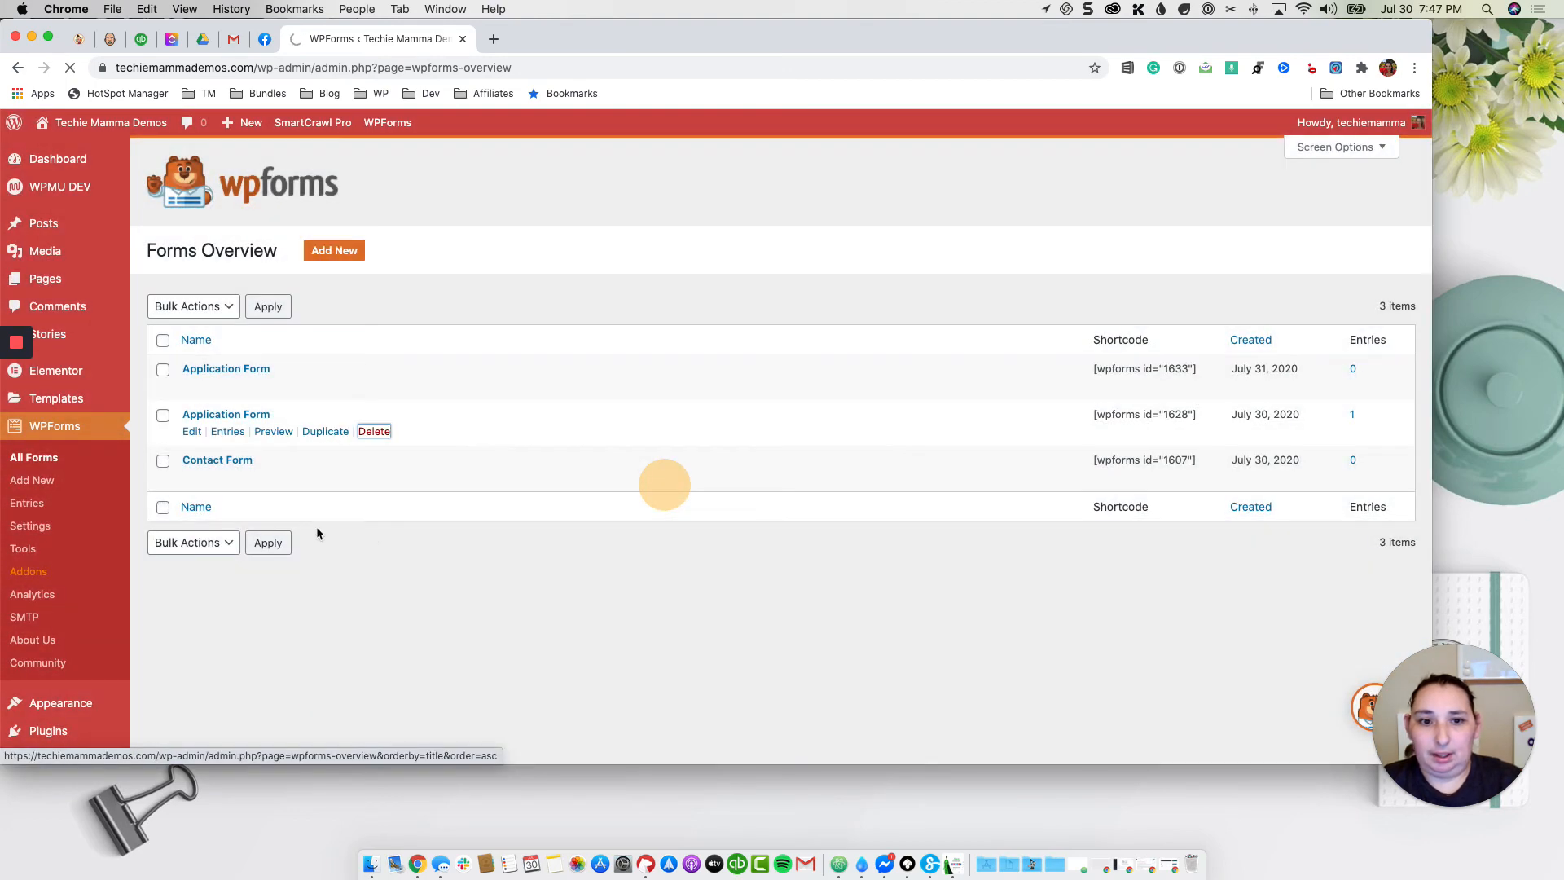
{"action": "scroll", "coordinate": [276, 585], "scroll_direction": "down", "scroll_amount": 1}
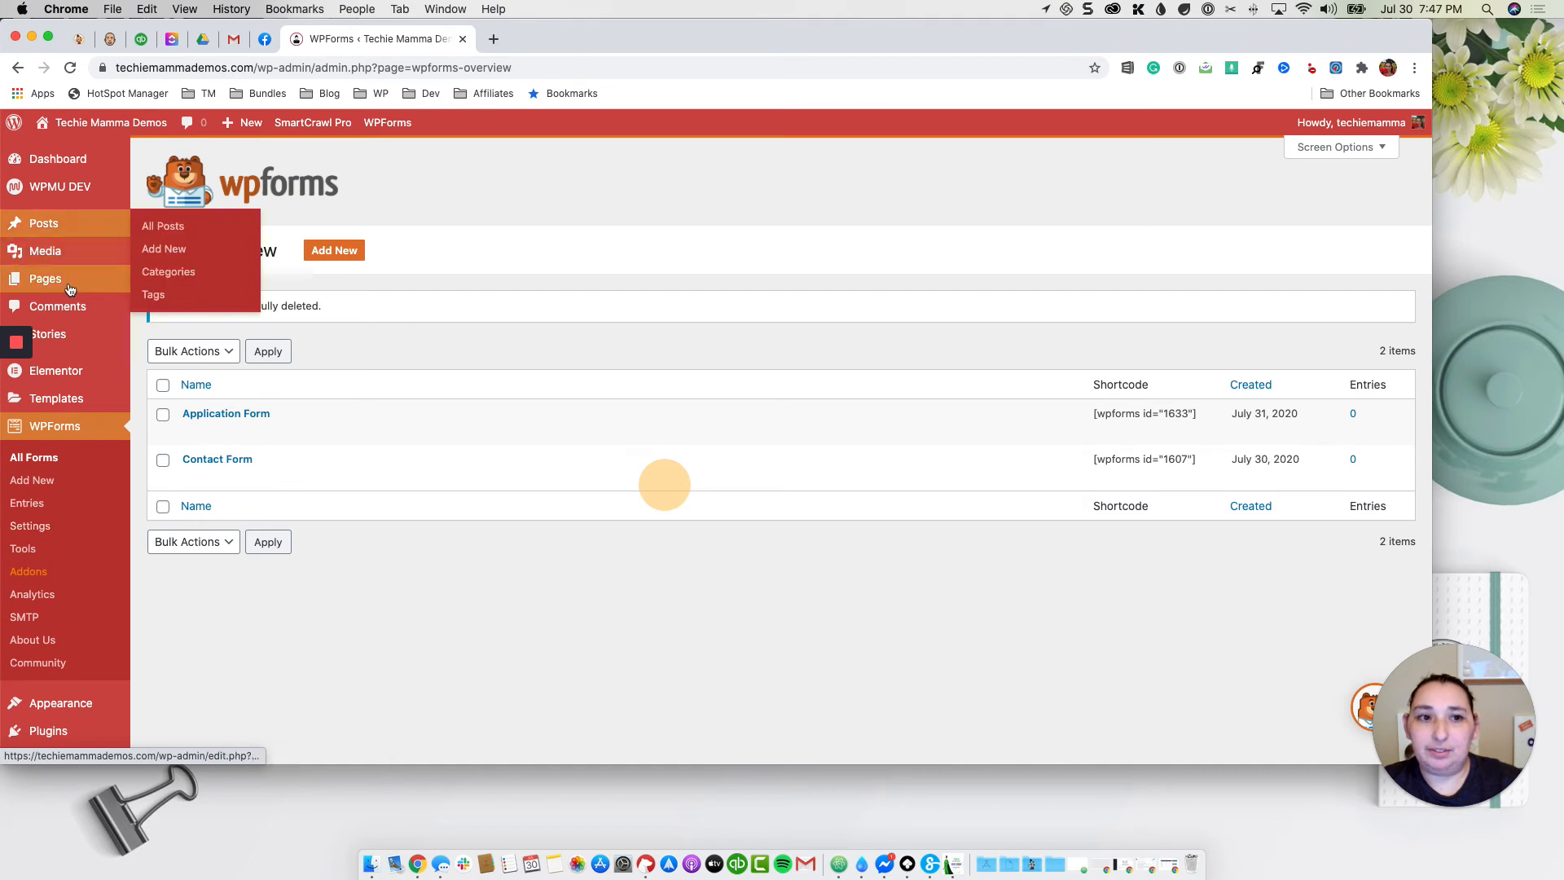
{"action": "mouse_move", "coordinate": [48, 281]}
{"action": "left_click", "coordinate": [153, 307]}
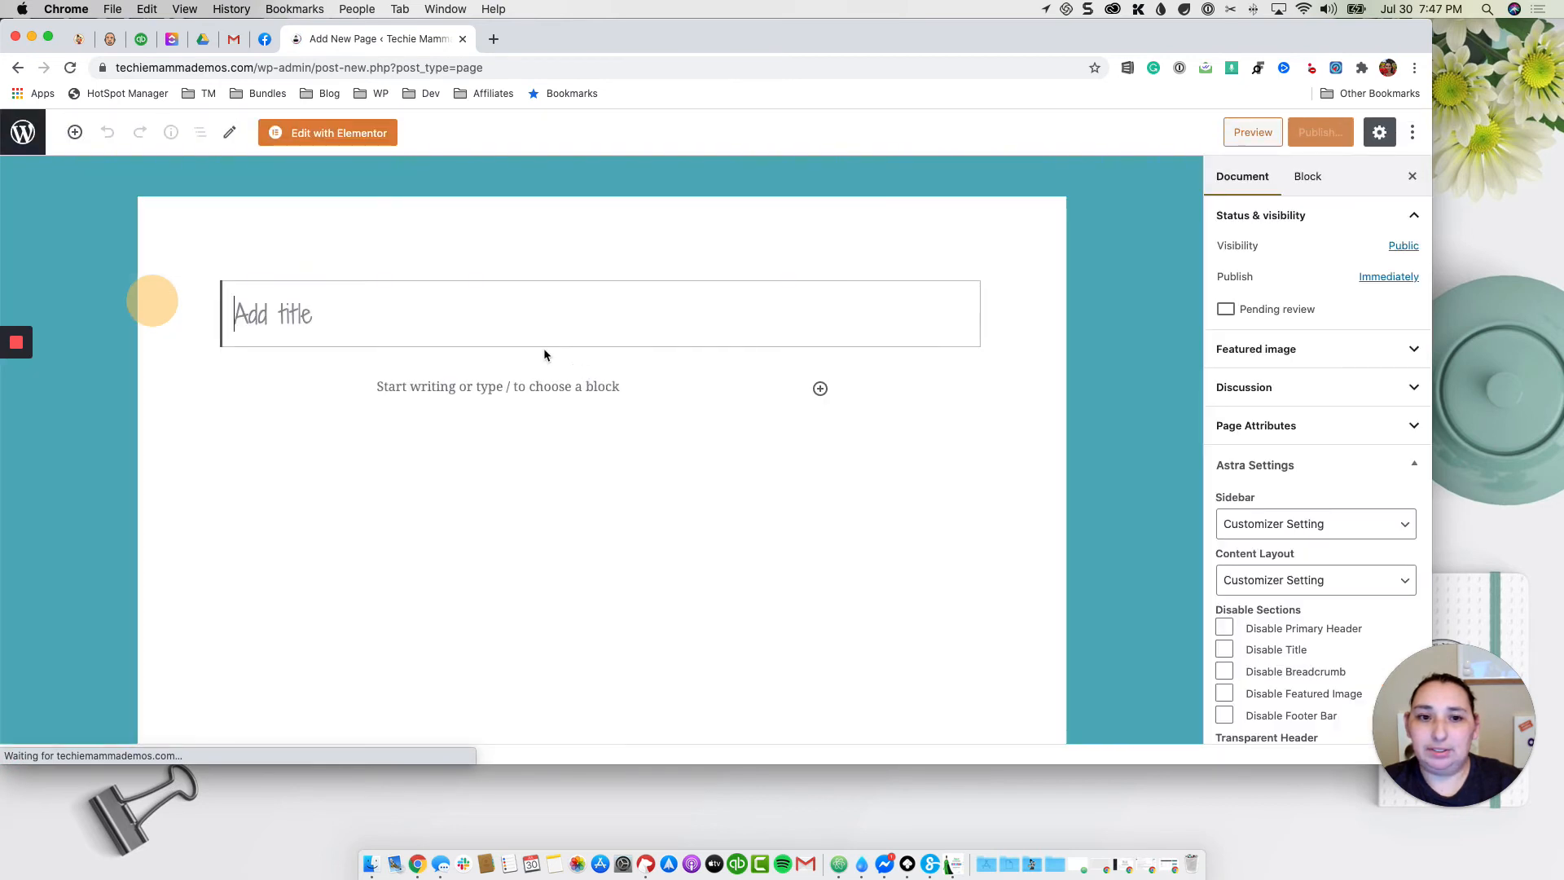
Step: Title the page 'Application Form' and embed the Application Form through a WPForms block
{"action": "type", "text": "Application Form"}
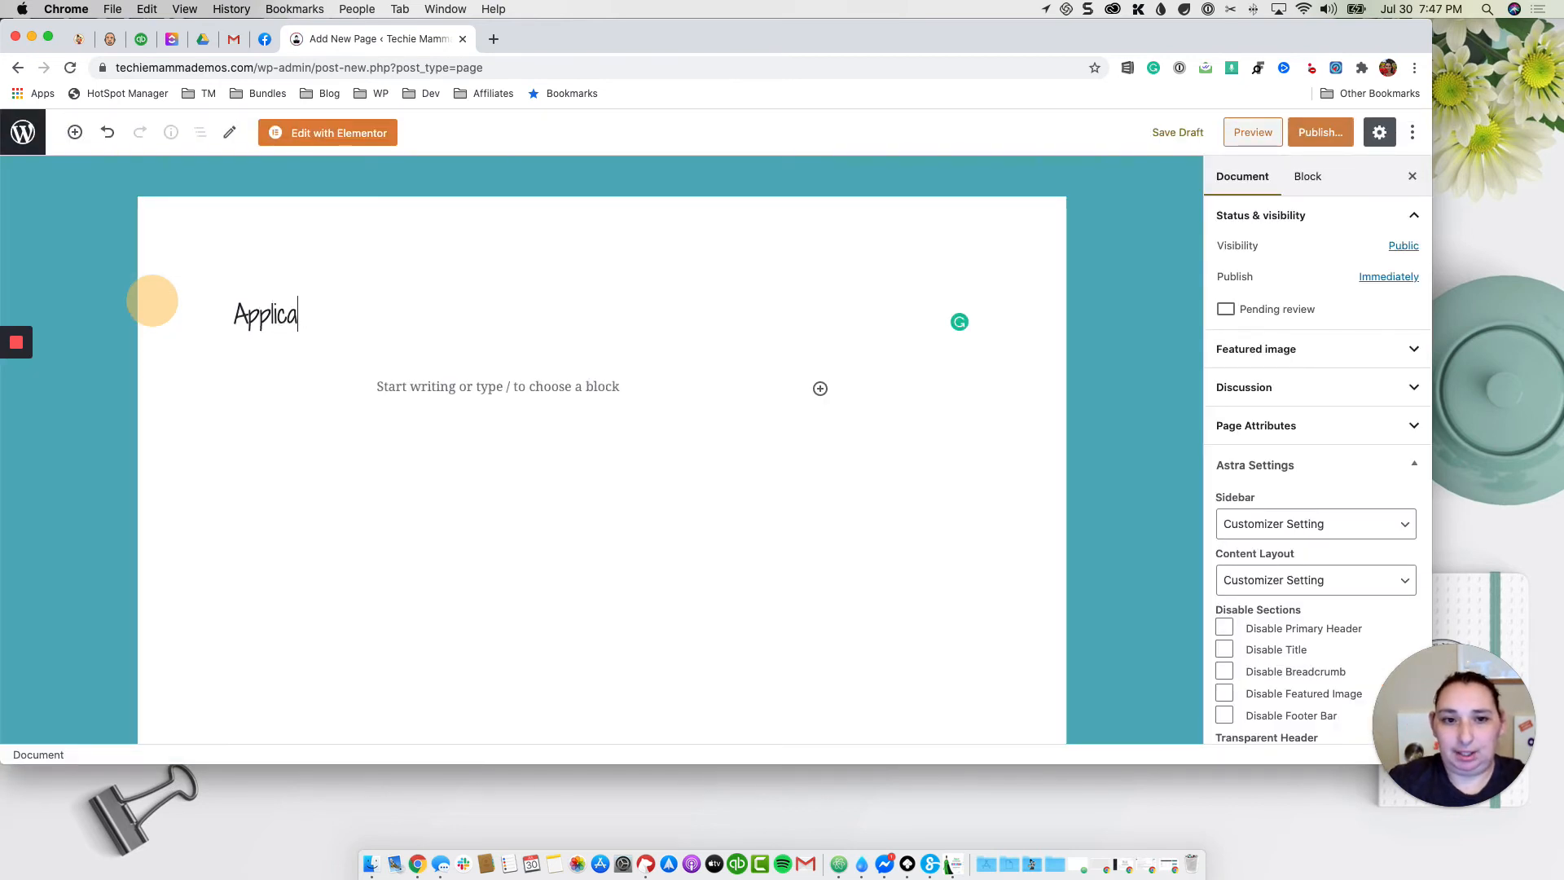
{"action": "left_click", "coordinate": [559, 387]}
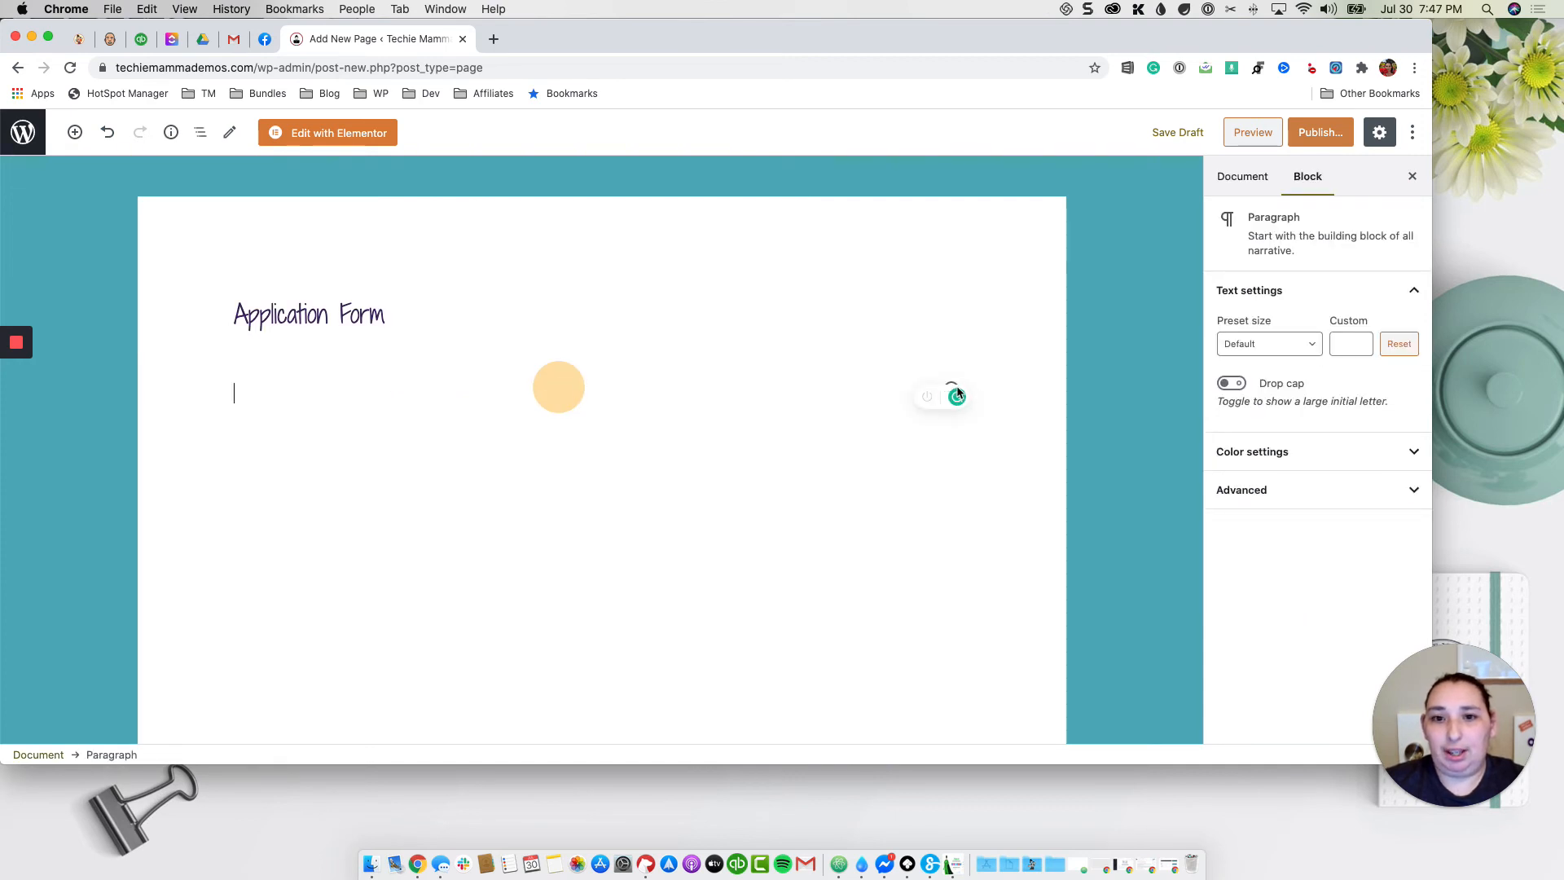
{"action": "left_click", "coordinate": [76, 133]}
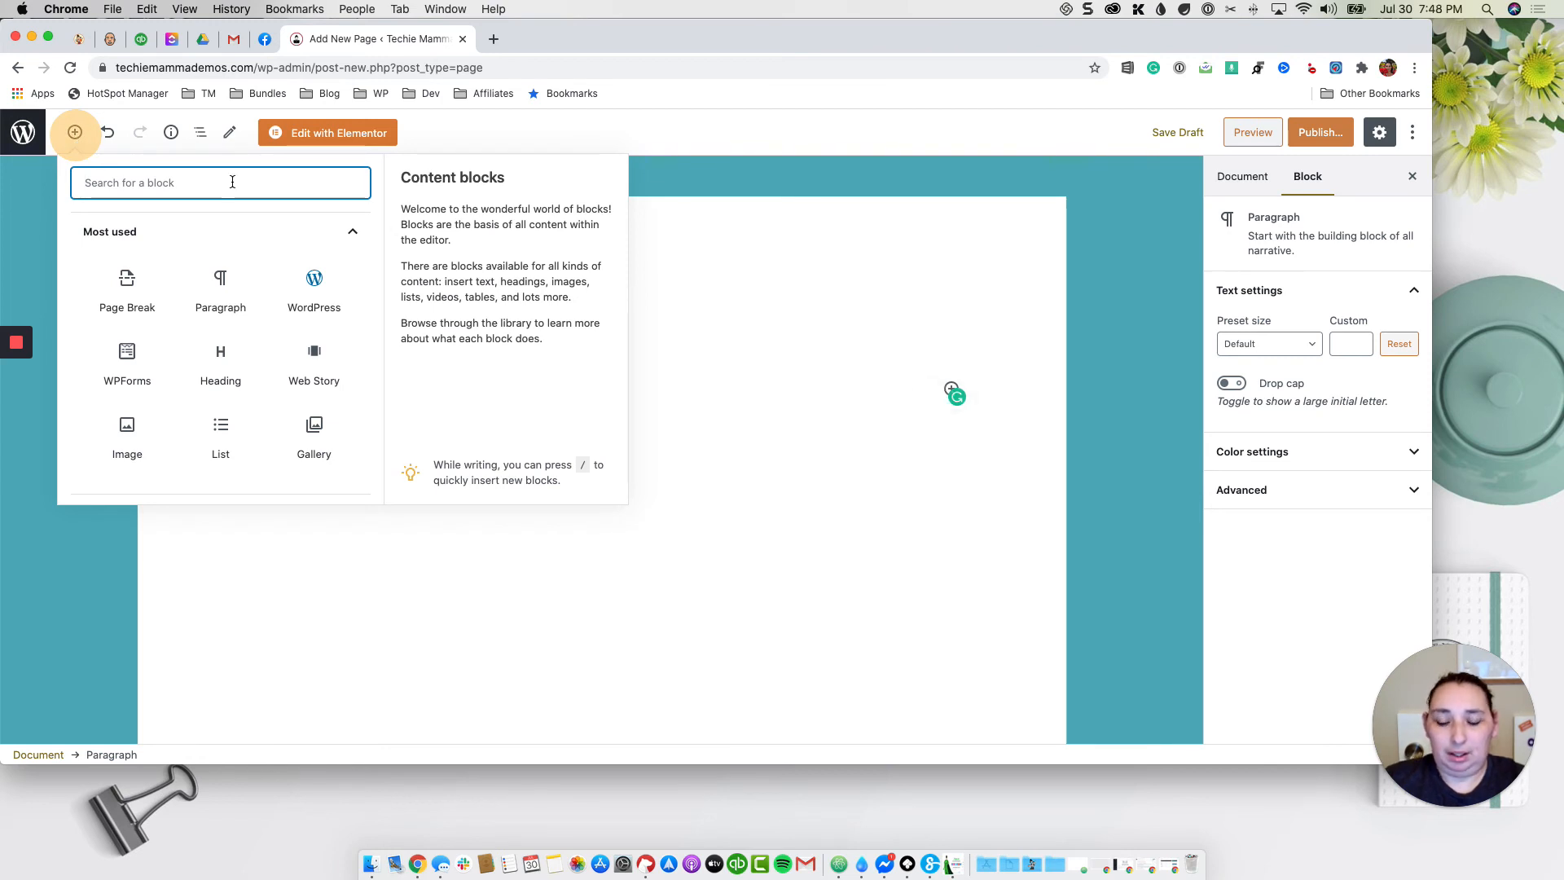
{"action": "type", "text": "wp"}
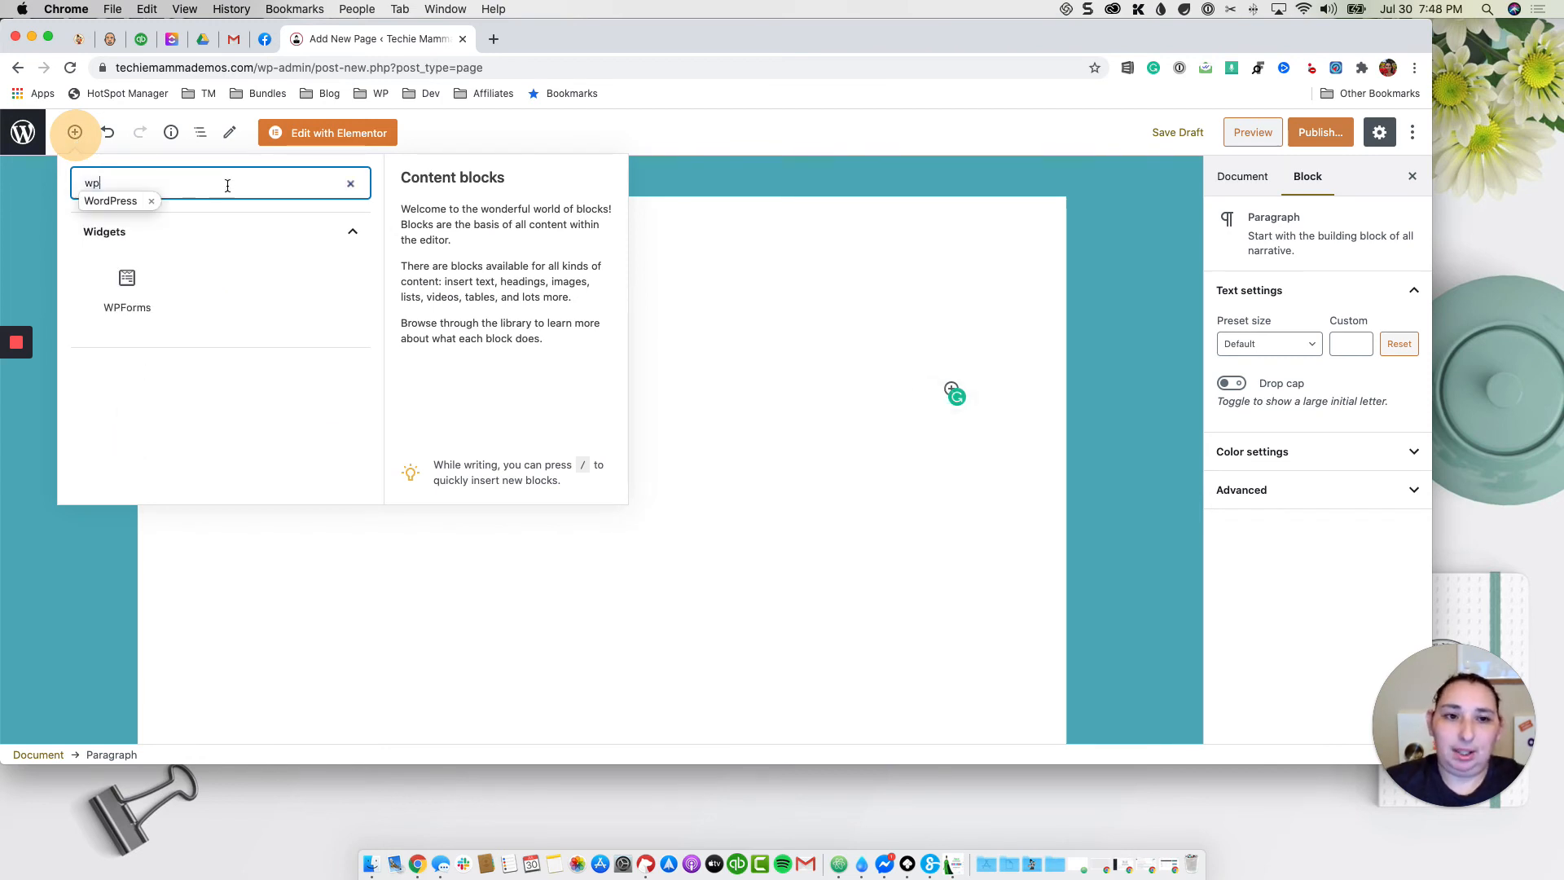
{"action": "left_click", "coordinate": [151, 202]}
{"action": "left_click", "coordinate": [136, 293]}
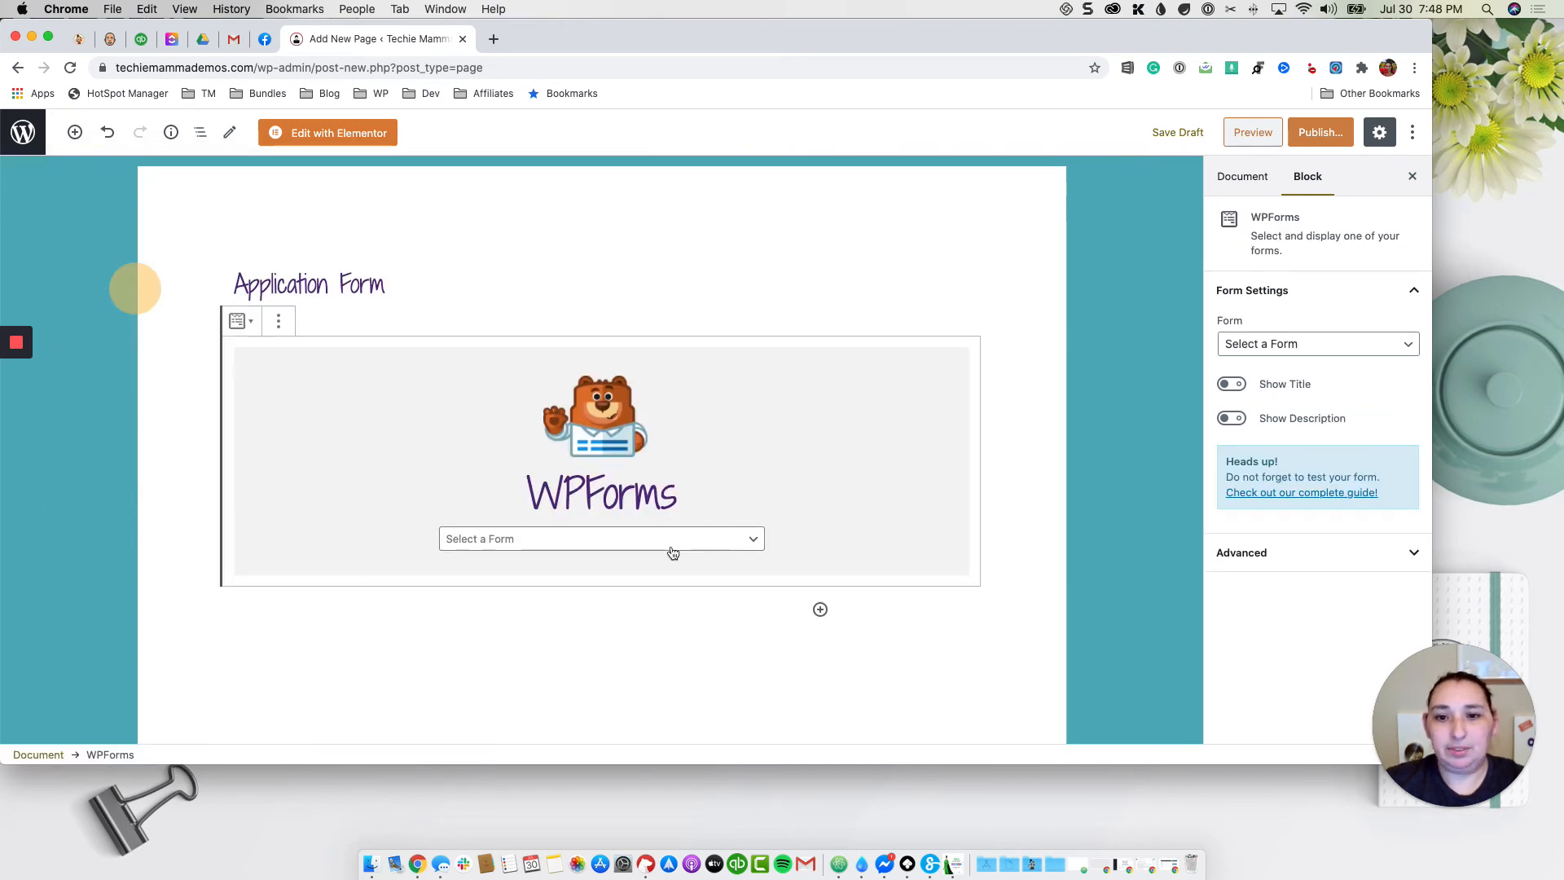
{"action": "left_click", "coordinate": [672, 544]}
{"action": "left_click", "coordinate": [673, 550]}
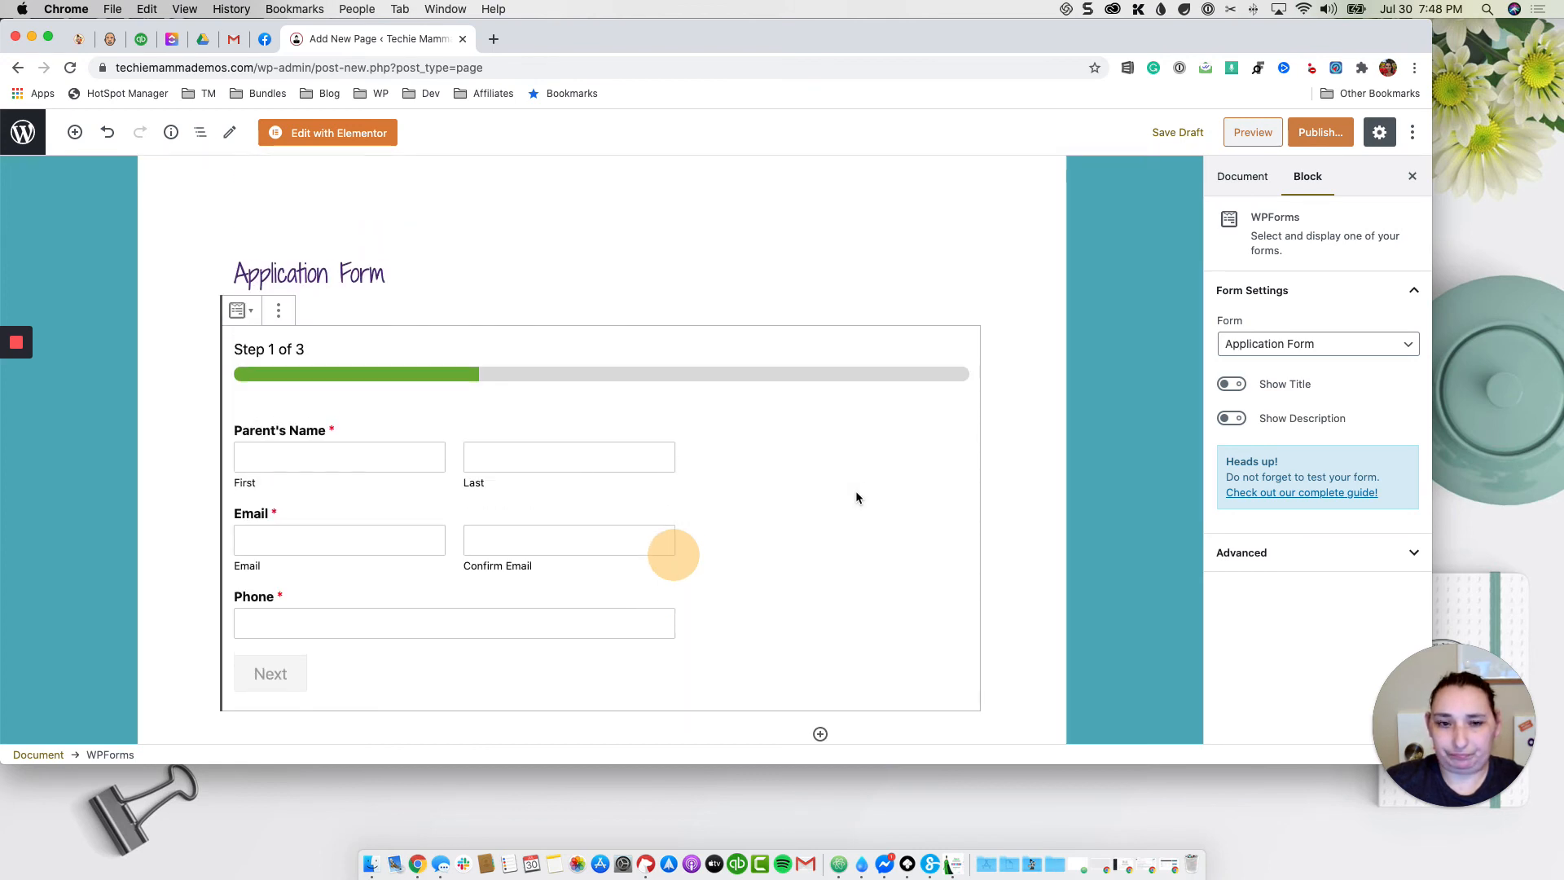
Step: Review the WPForms block settings, toggling the form title on and off again
{"action": "scroll", "coordinate": [856, 497], "scroll_direction": "down", "scroll_amount": 2}
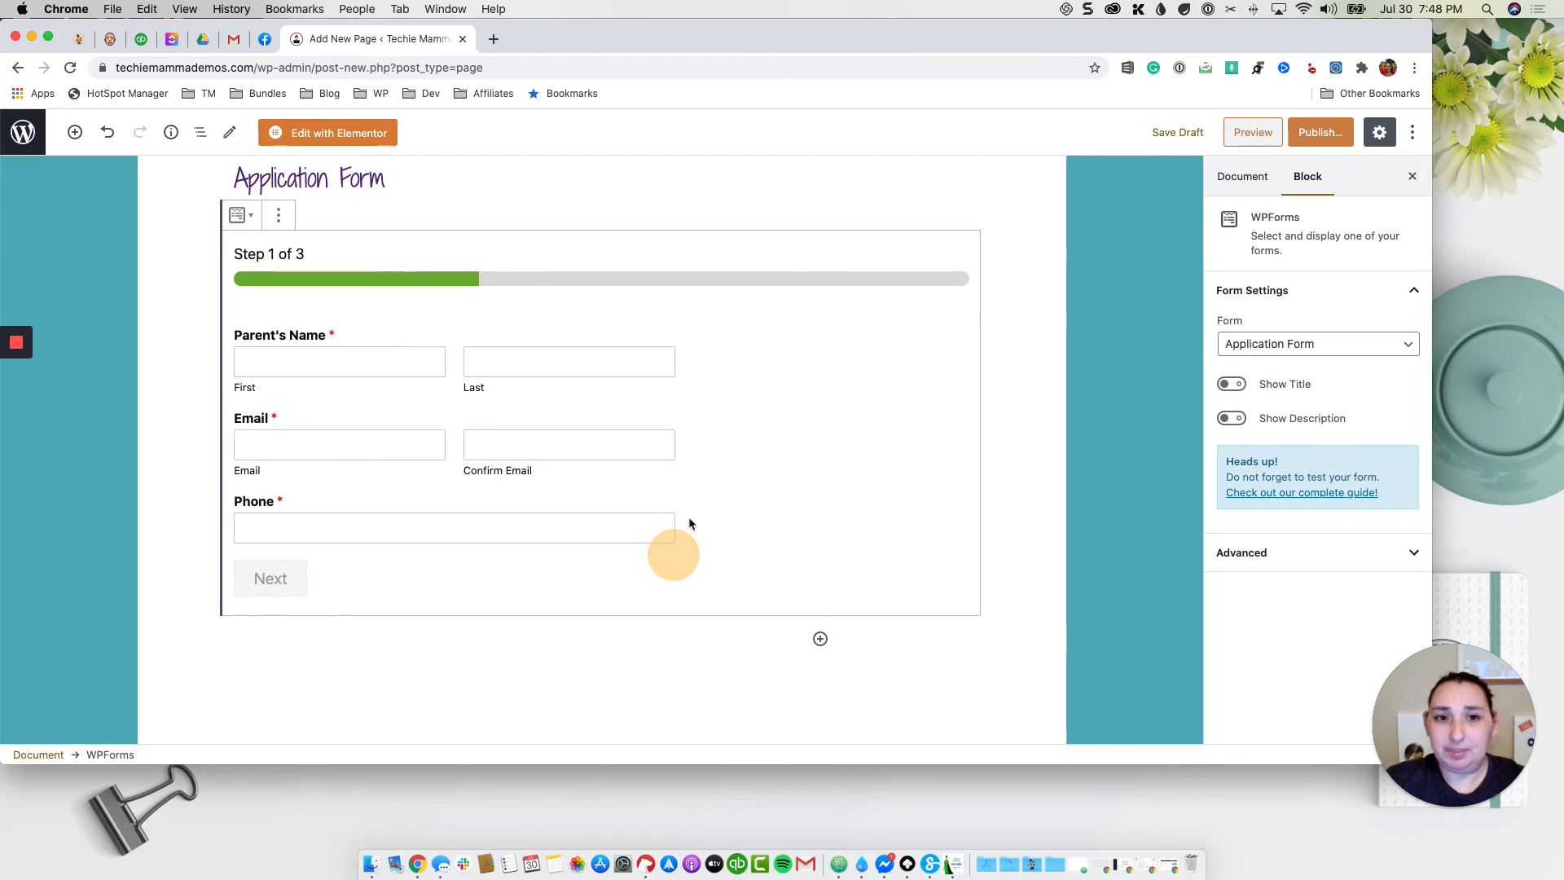
{"action": "scroll", "coordinate": [906, 455], "scroll_direction": "up", "scroll_amount": 1}
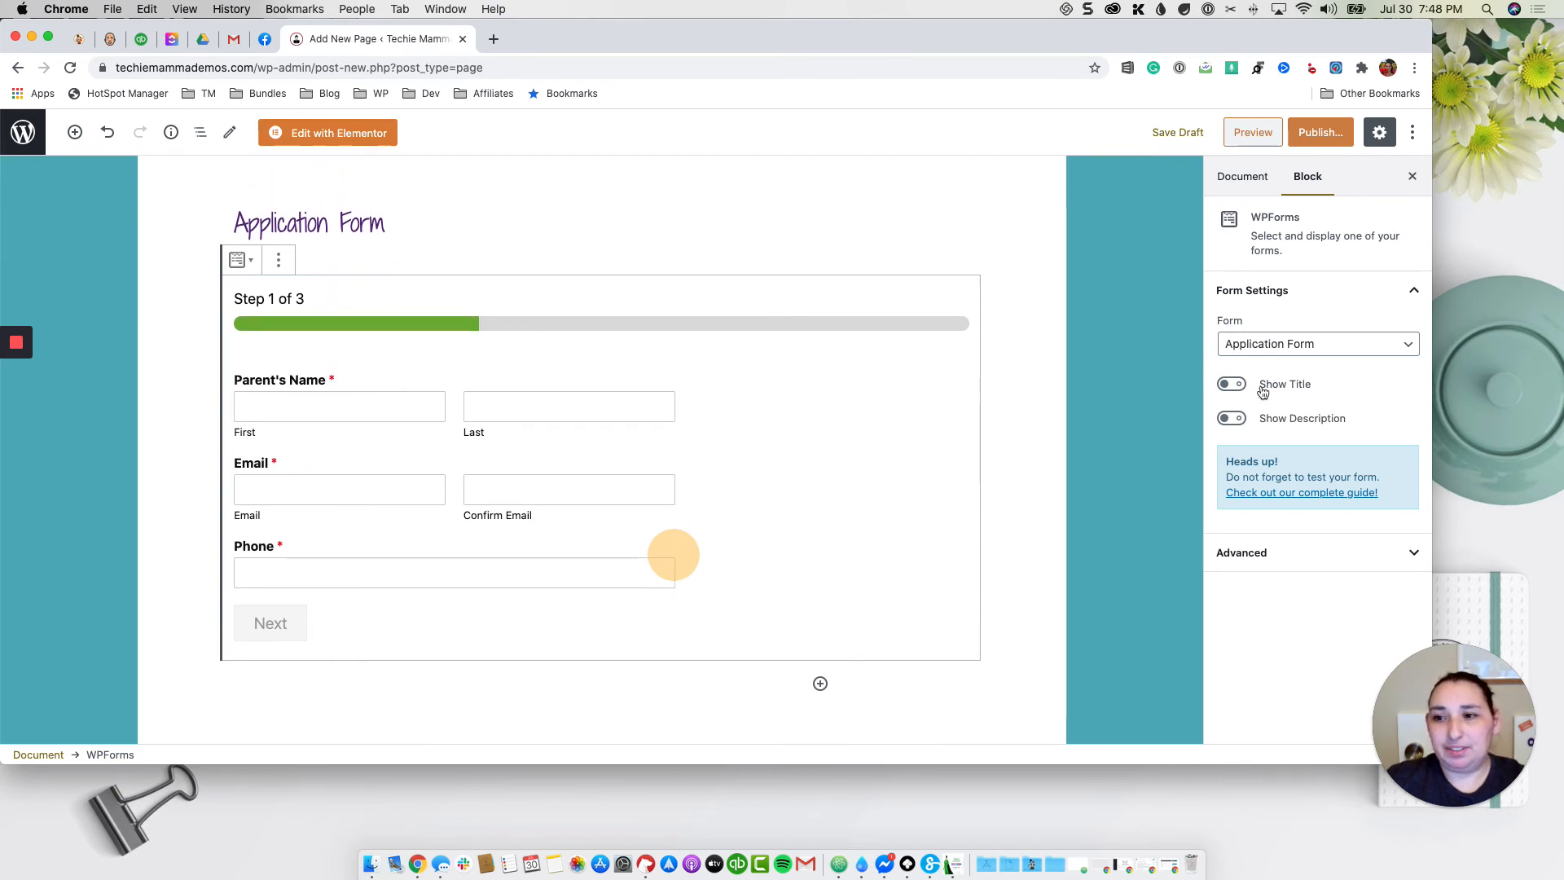
{"action": "left_click", "coordinate": [1232, 387]}
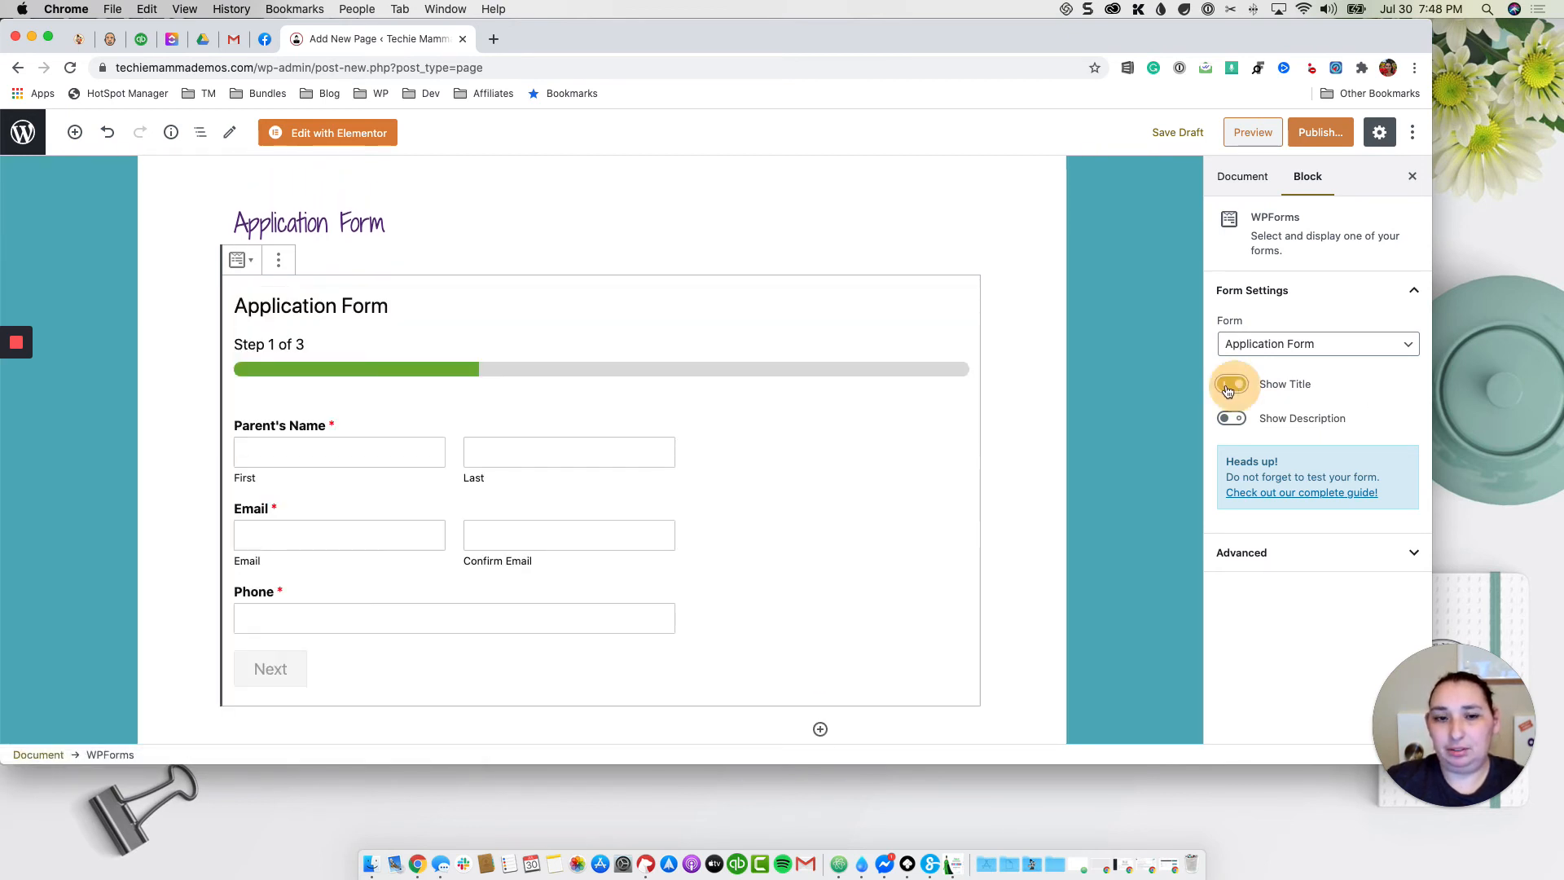
{"action": "left_click", "coordinate": [1233, 385]}
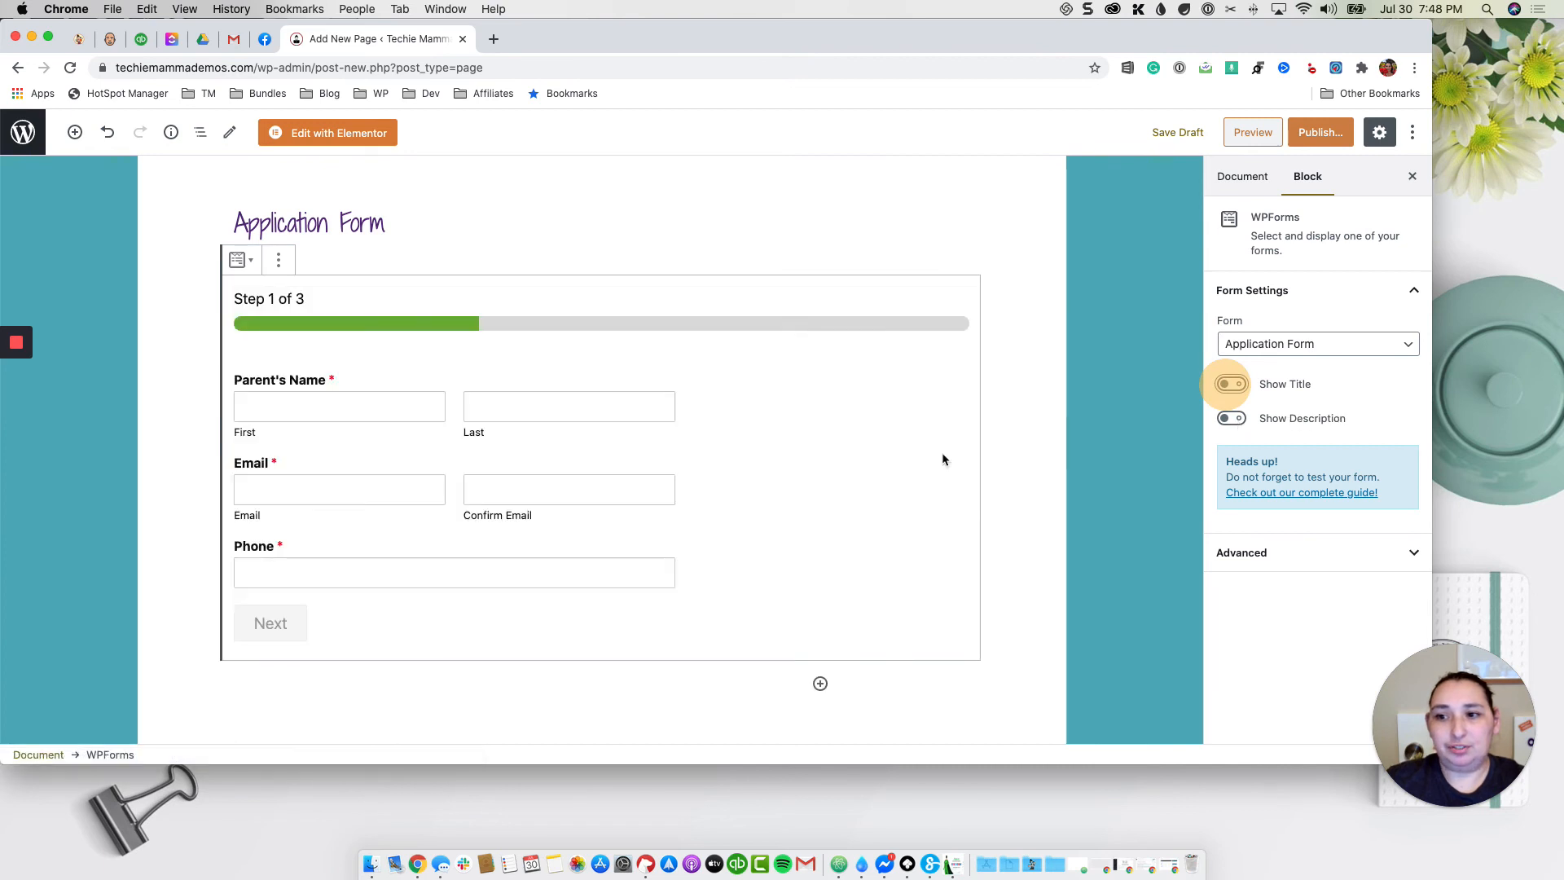
{"action": "scroll", "coordinate": [706, 440], "scroll_direction": "down", "scroll_amount": 2}
{"action": "scroll", "coordinate": [706, 442], "scroll_direction": "up", "scroll_amount": 2}
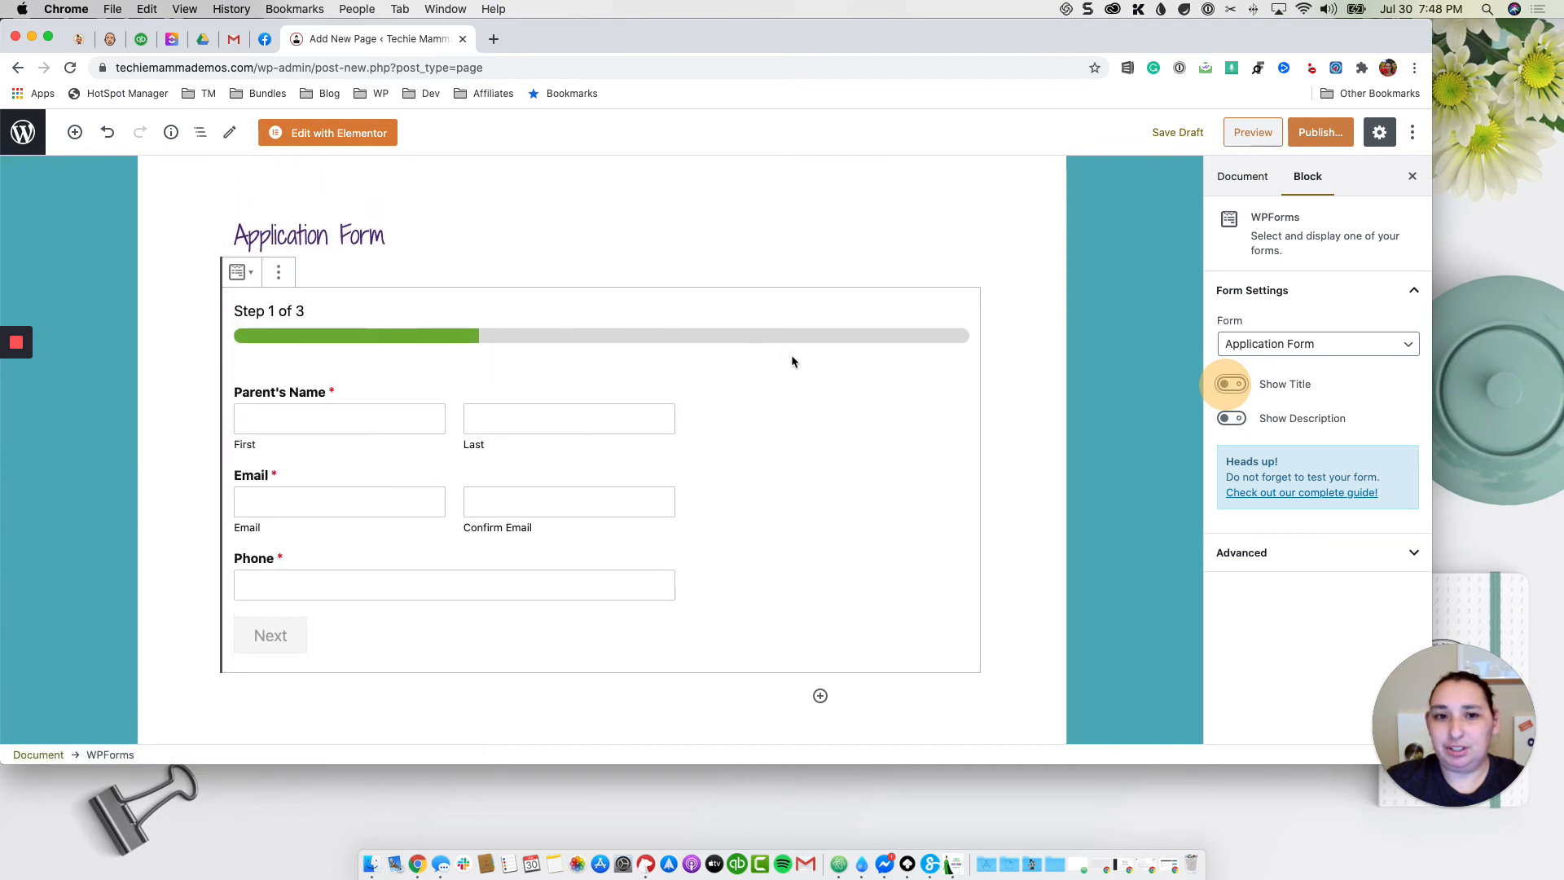
{"action": "left_click", "coordinate": [447, 235]}
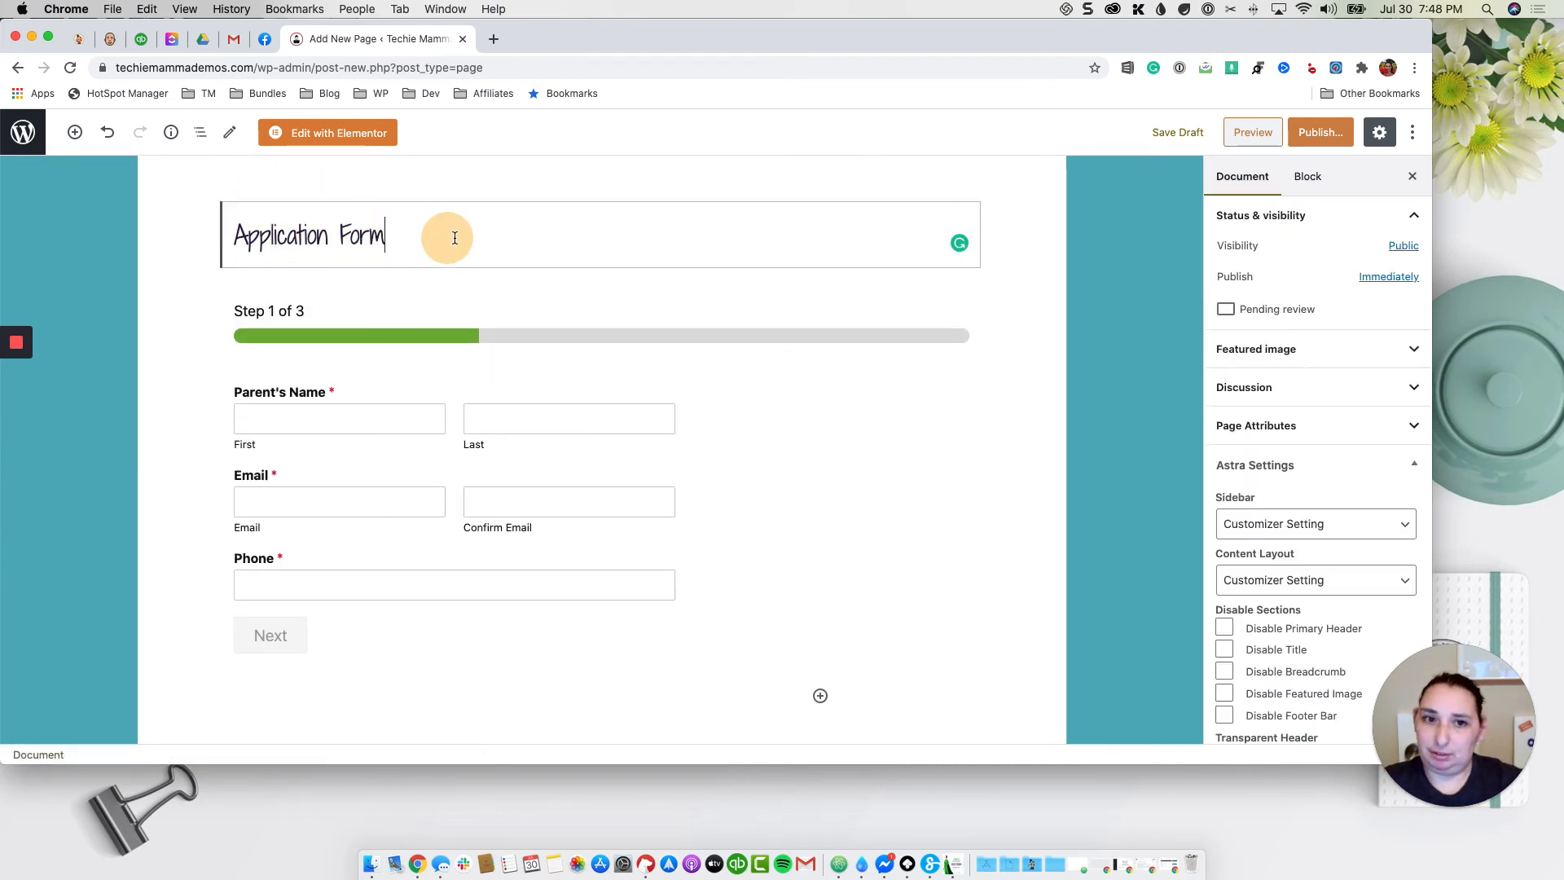
{"action": "left_click", "coordinate": [681, 412]}
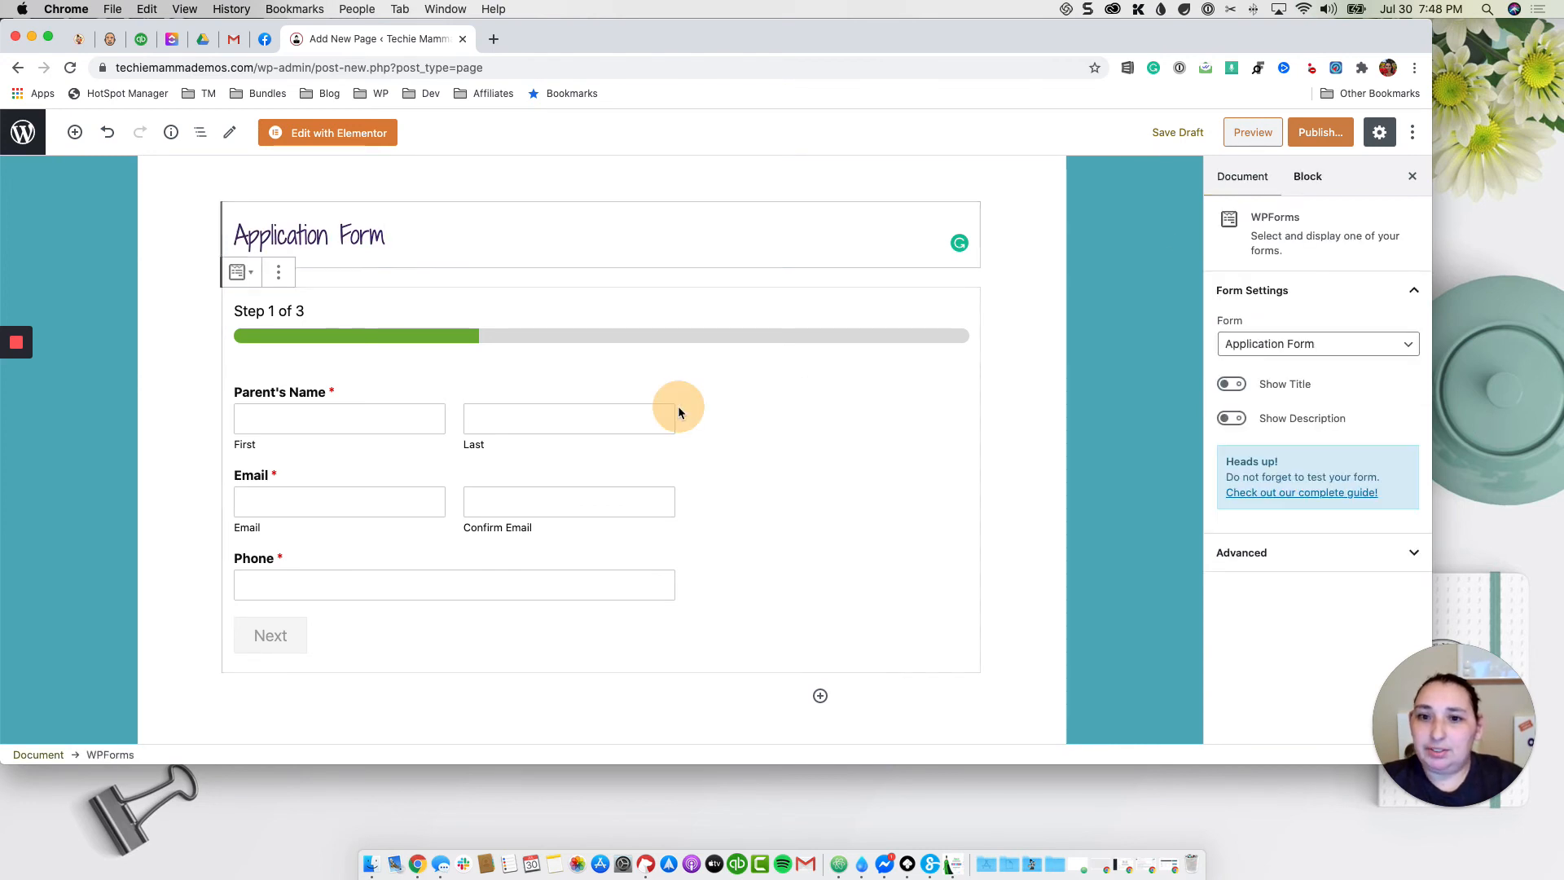
{"action": "left_click", "coordinate": [1307, 559]}
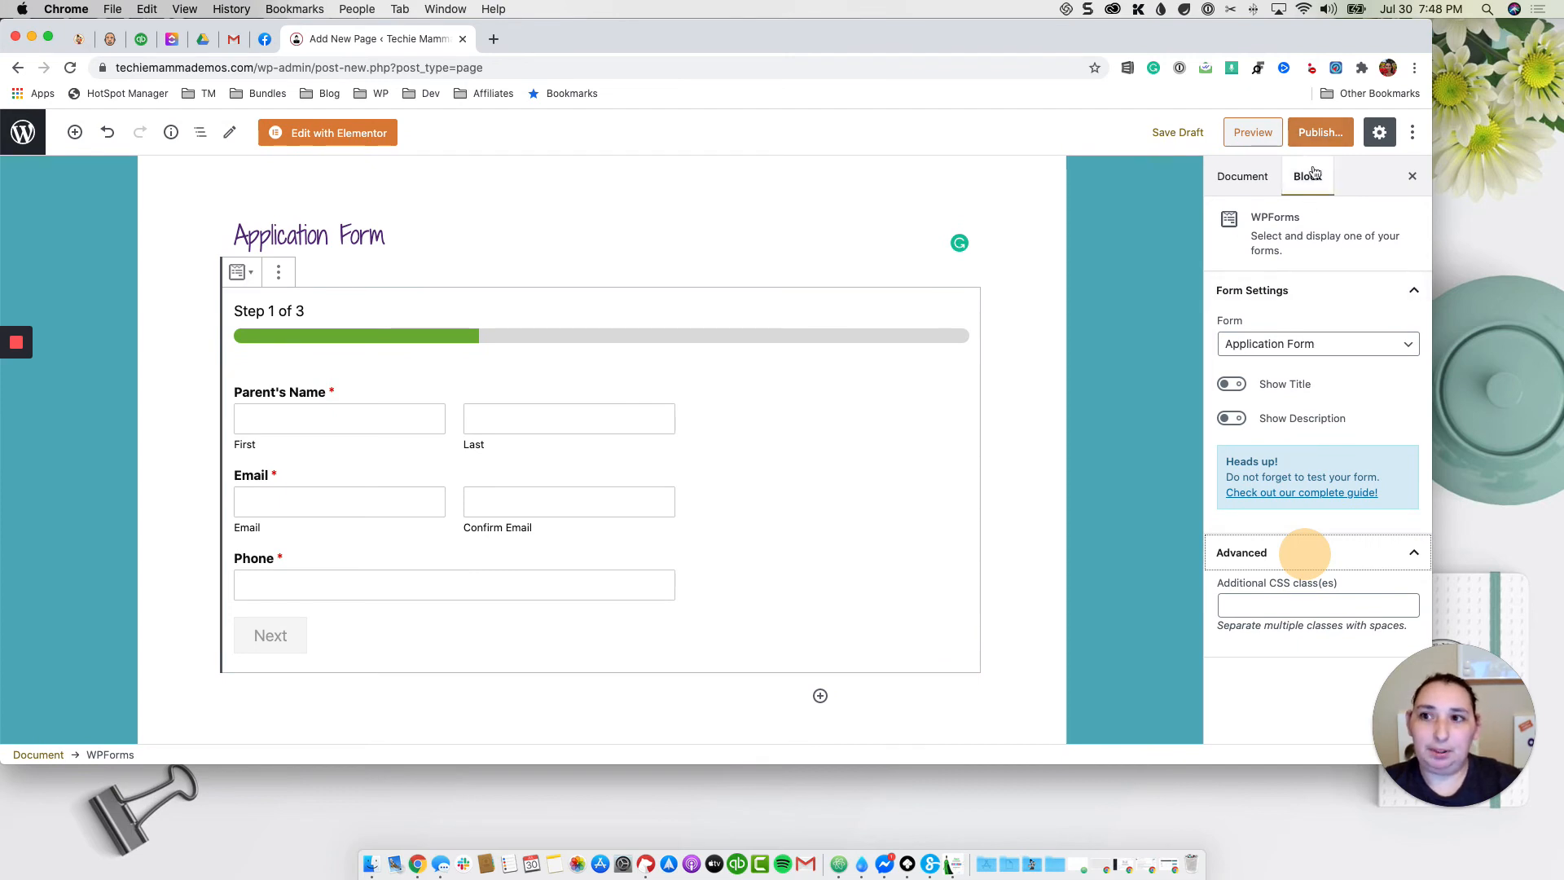
Step: Publish the Application Form page and view it on the live site
{"action": "left_click", "coordinate": [1319, 132]}
{"action": "left_click", "coordinate": [1318, 132]}
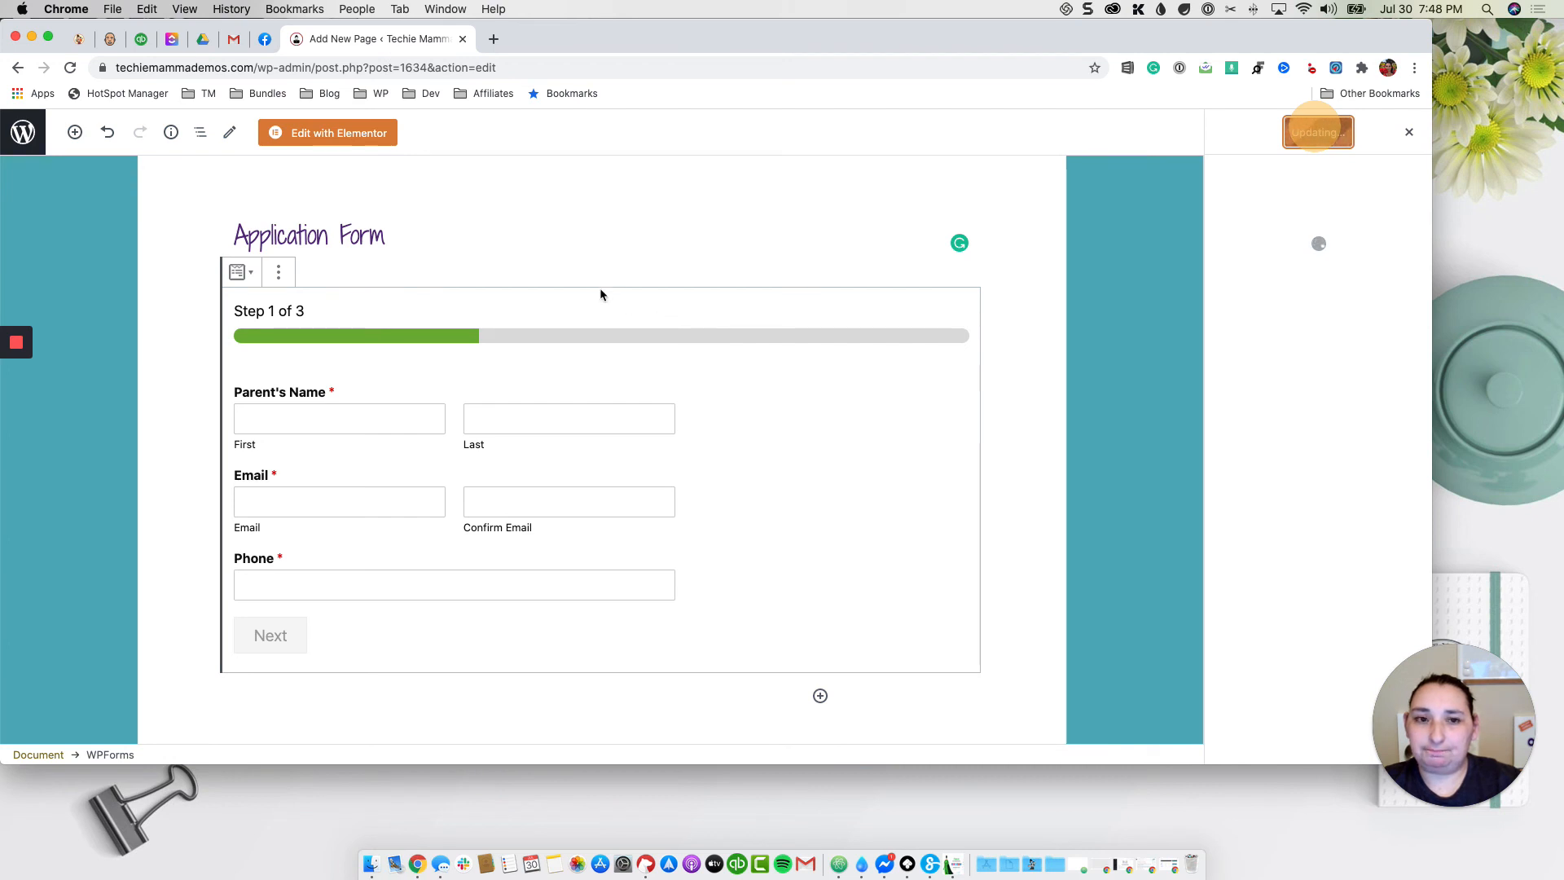
{"action": "left_click", "coordinate": [1260, 300]}
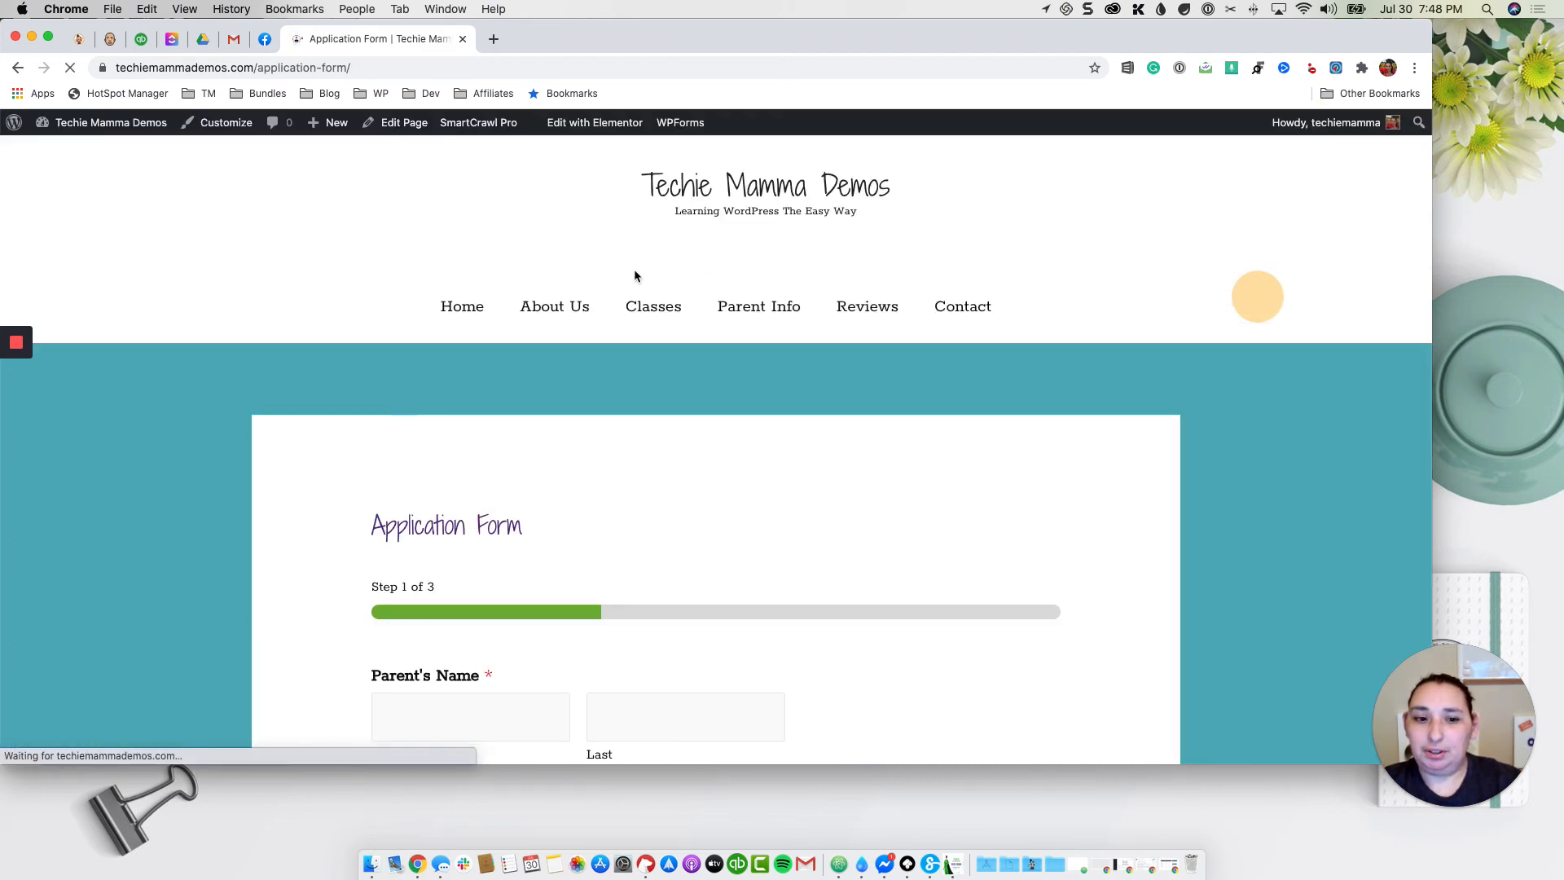
Step: Fill in the parent's first name, email, email confirmation and phone number, then go to step 2
{"action": "scroll", "coordinate": [686, 376], "scroll_direction": "down", "scroll_amount": 2}
{"action": "scroll", "coordinate": [685, 374], "scroll_direction": "down", "scroll_amount": 5}
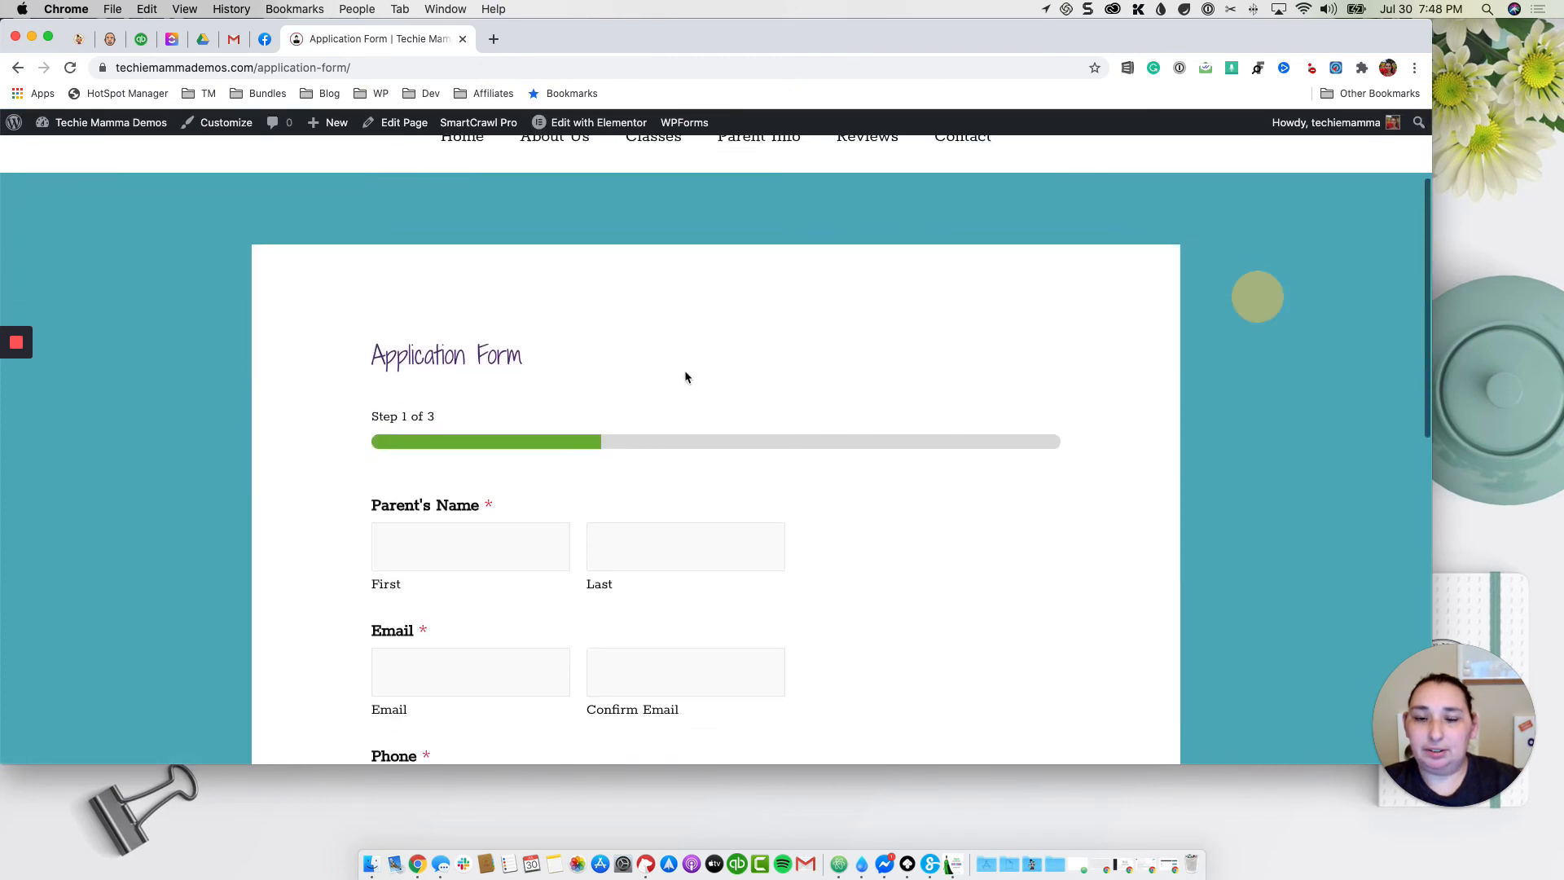
{"action": "left_click", "coordinate": [462, 404]}
{"action": "type", "text": "Cousett"}
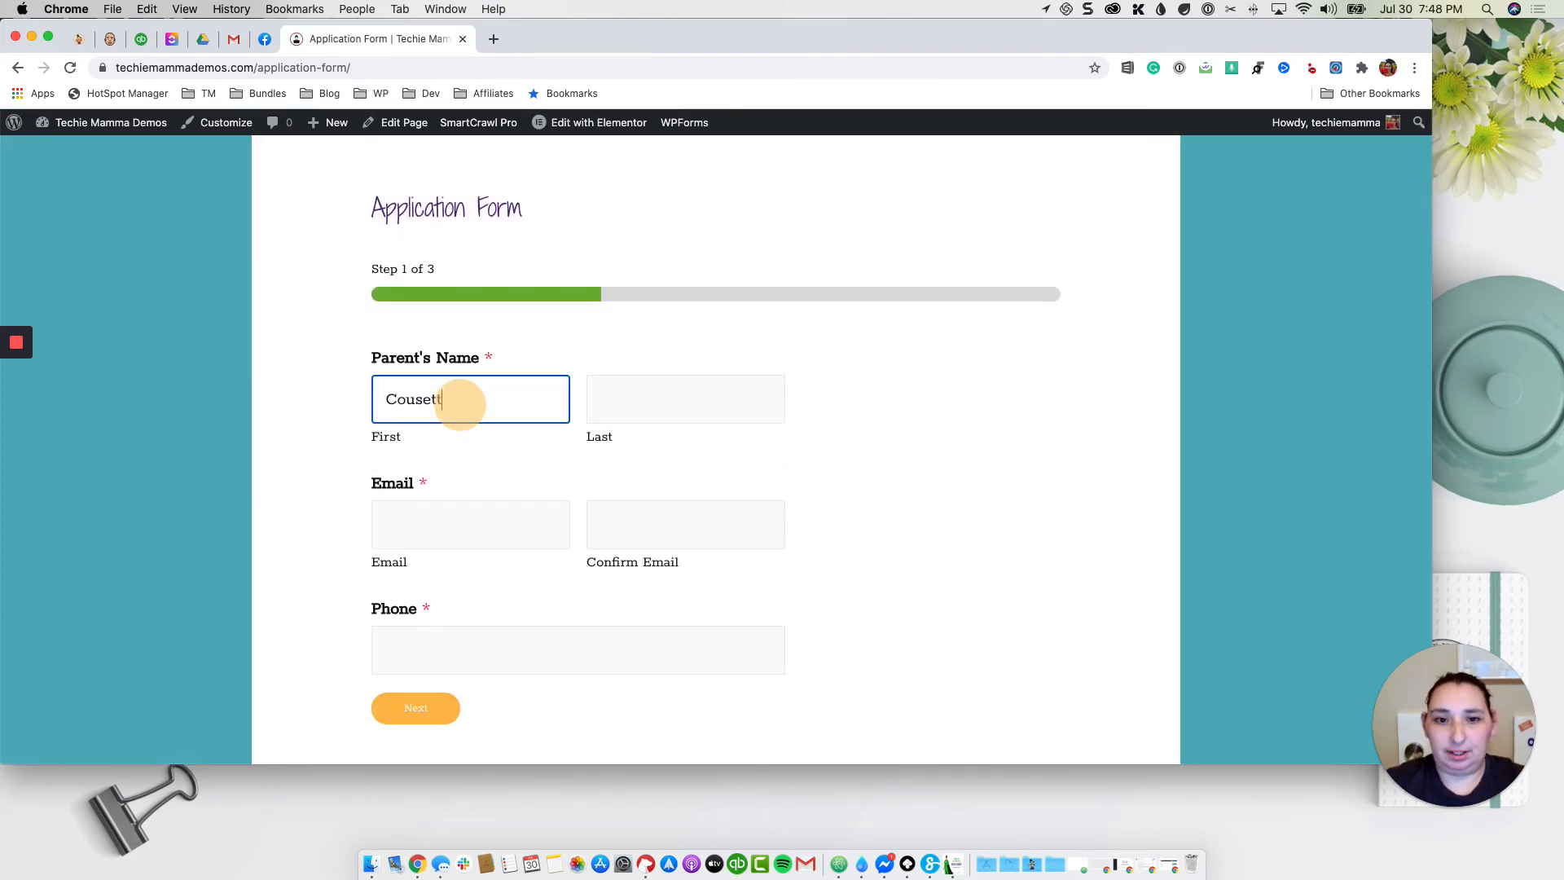
{"action": "key", "text": "Tab"}
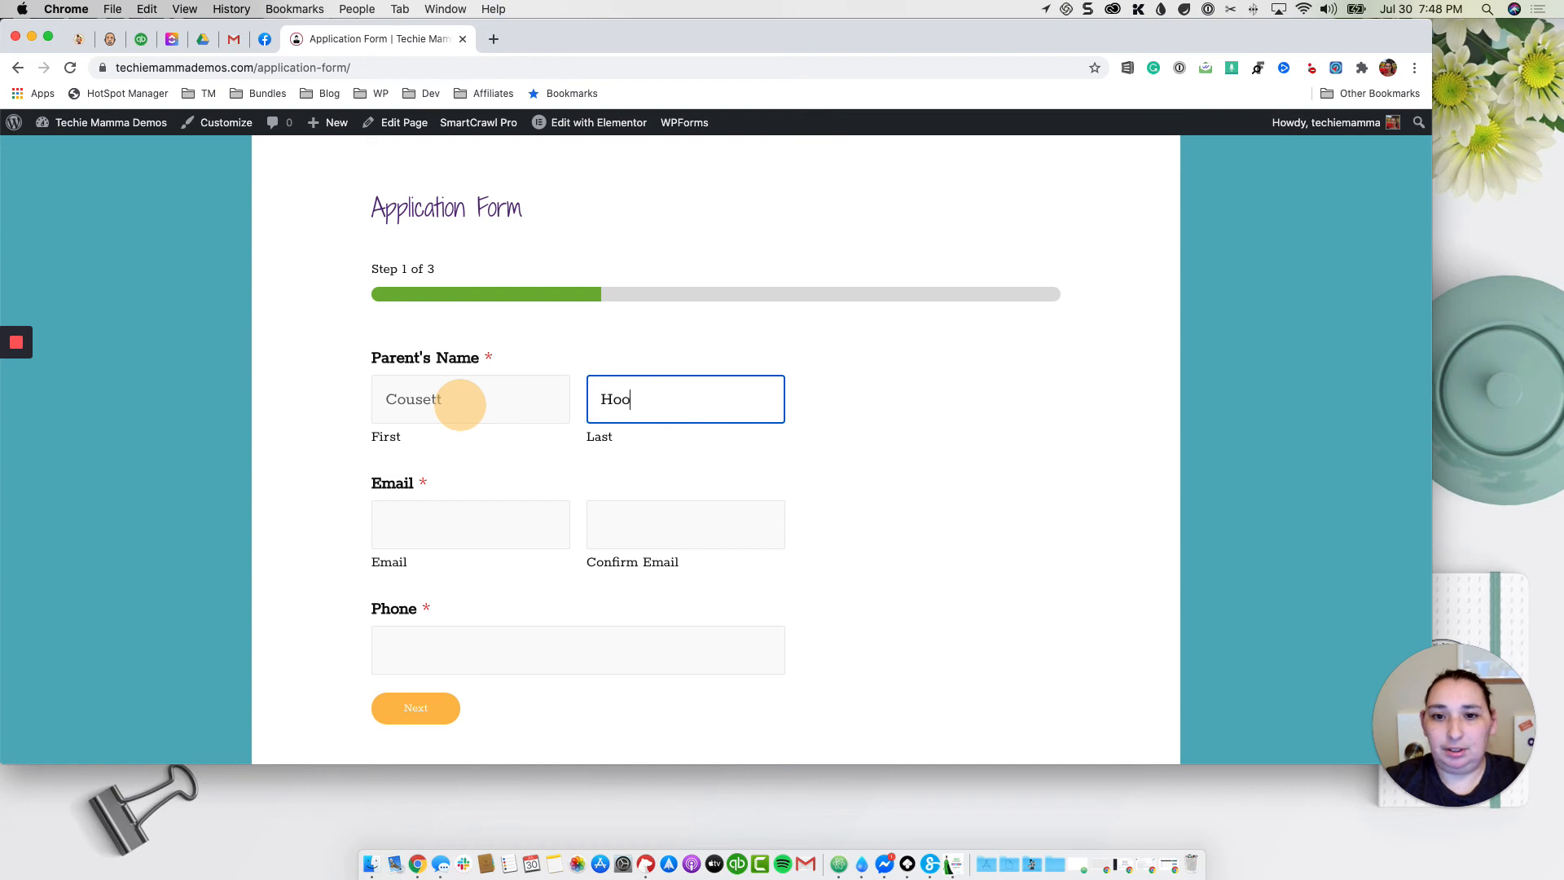
{"action": "key", "text": "Tab"}
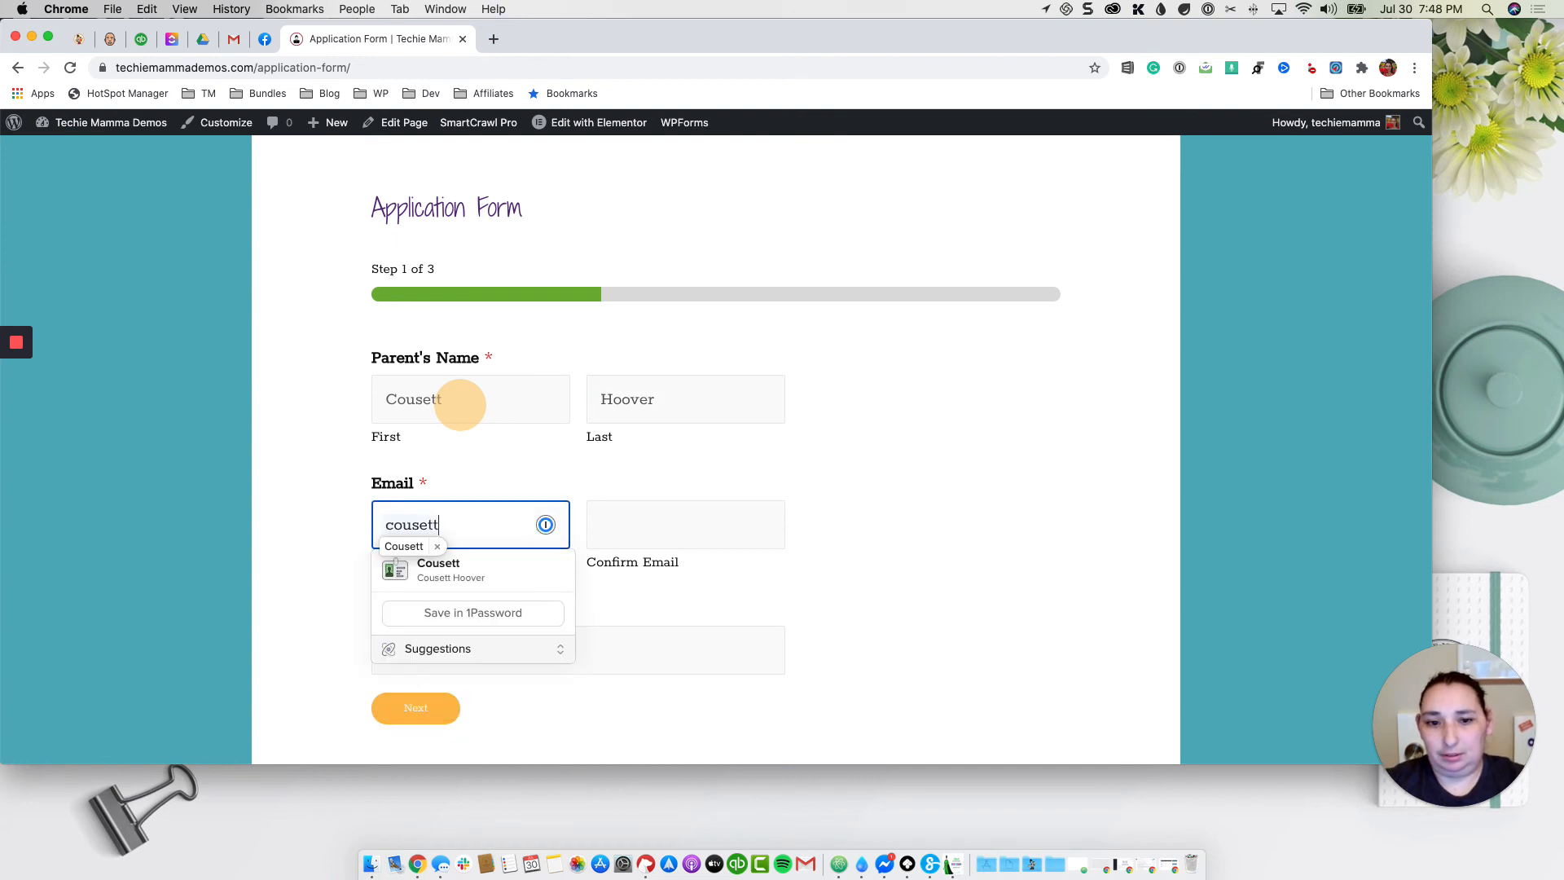
{"action": "key", "text": "Tab"}
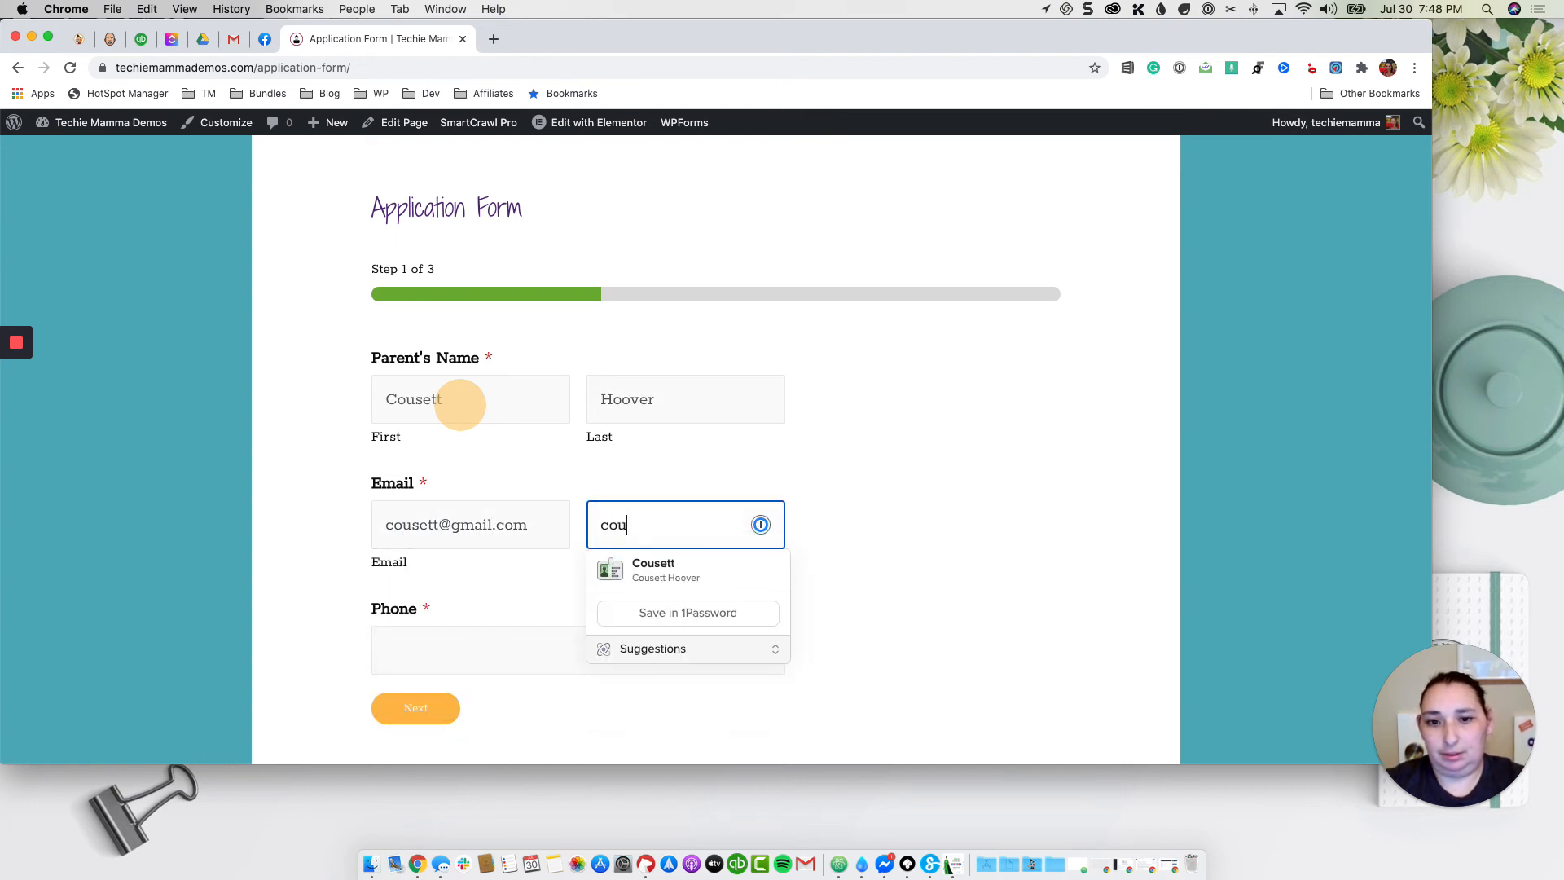
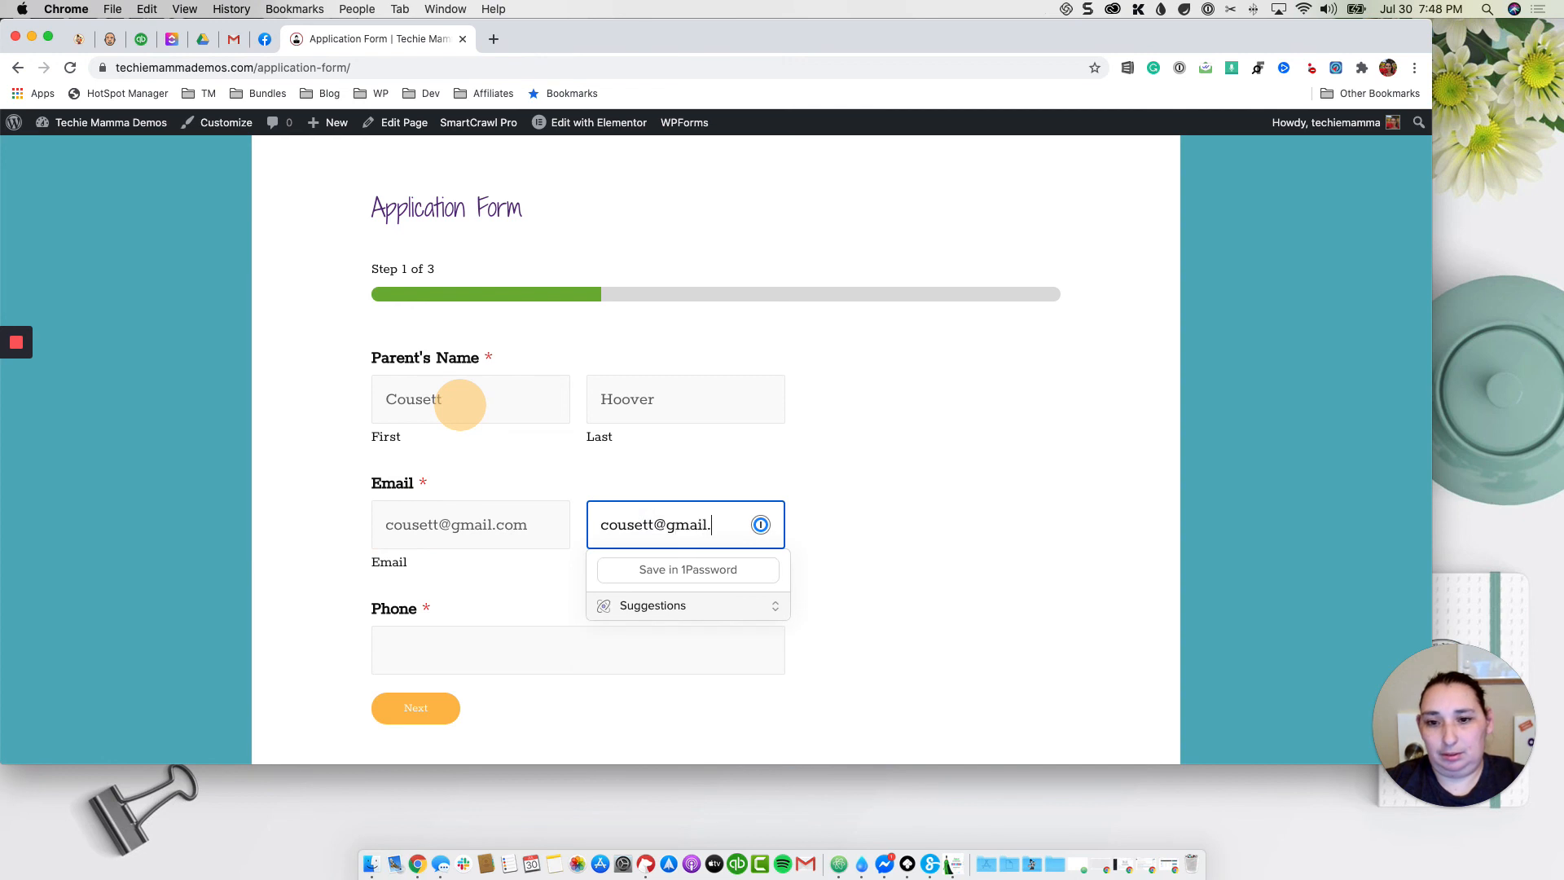
{"action": "key", "text": "Tab"}
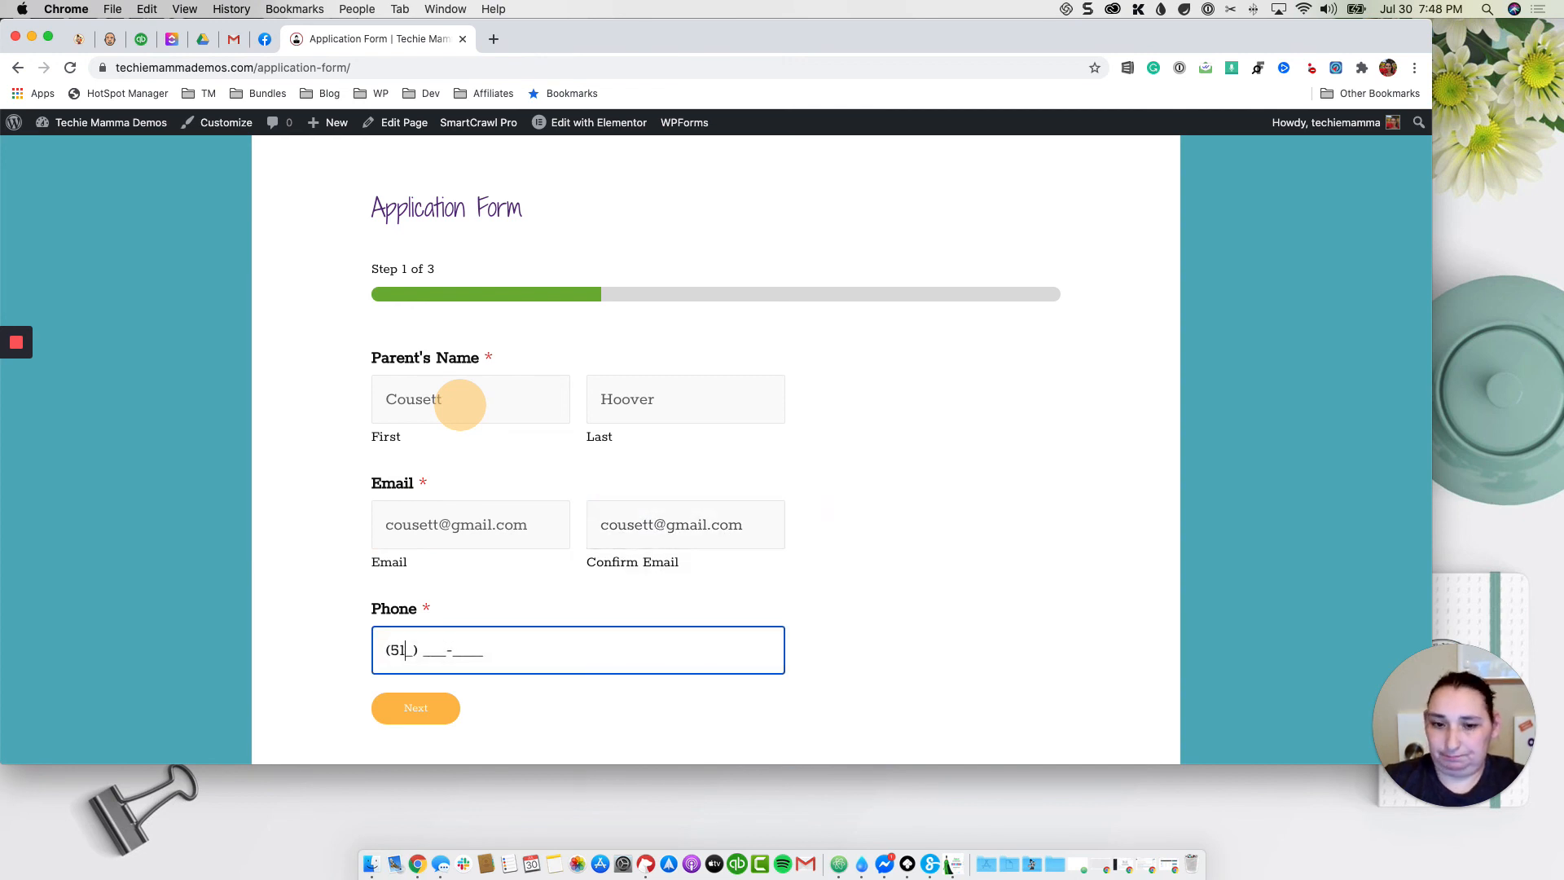
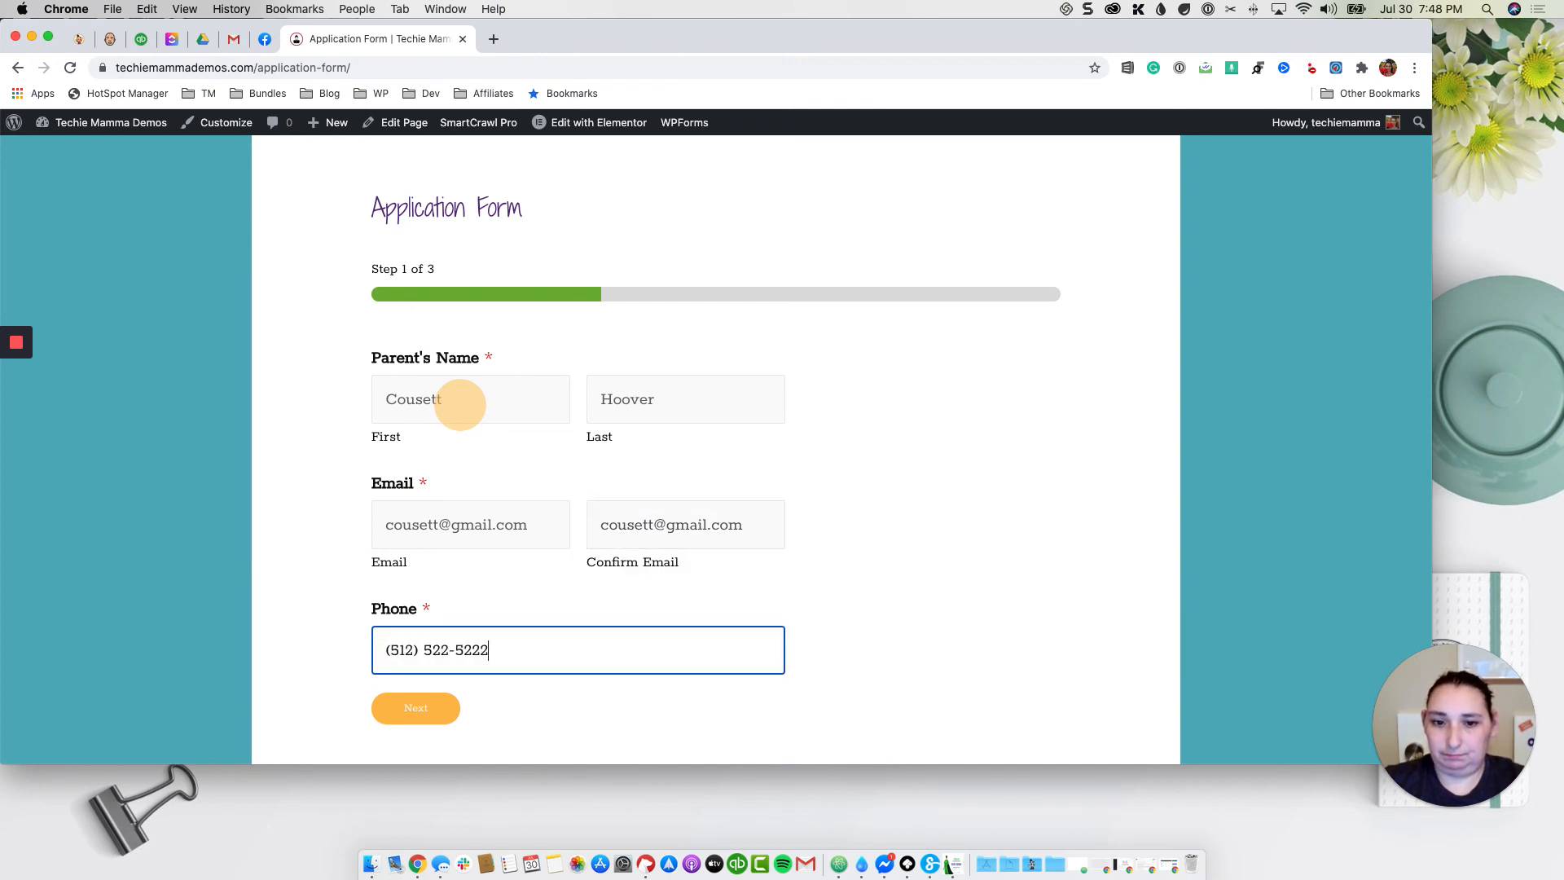
{"action": "left_click", "coordinate": [417, 709]}
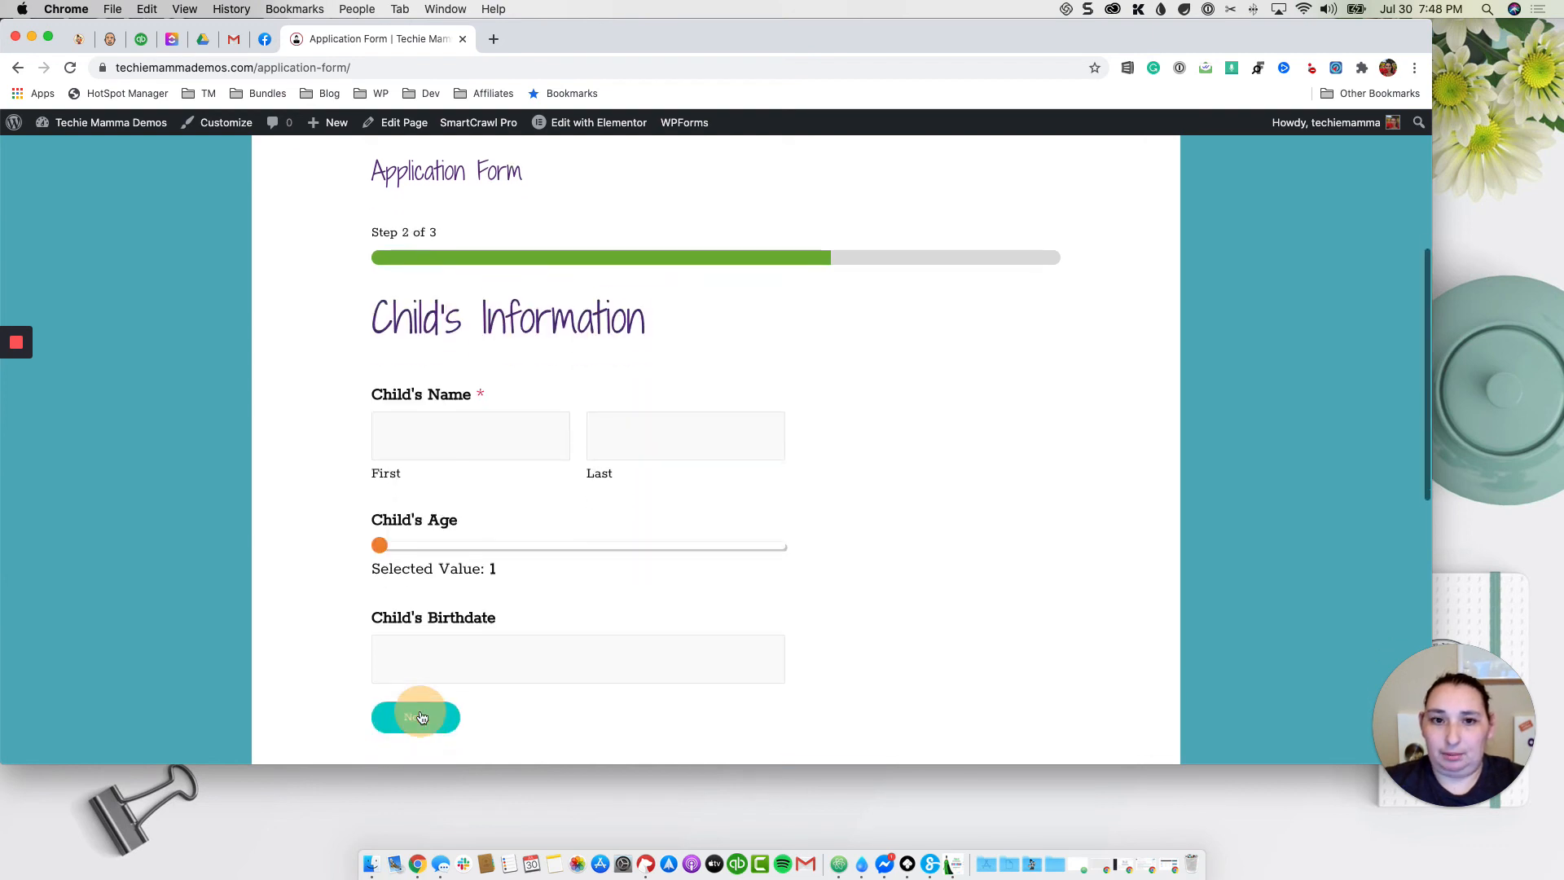
Step: Enter the child's first and last name
{"action": "left_click", "coordinate": [502, 384]}
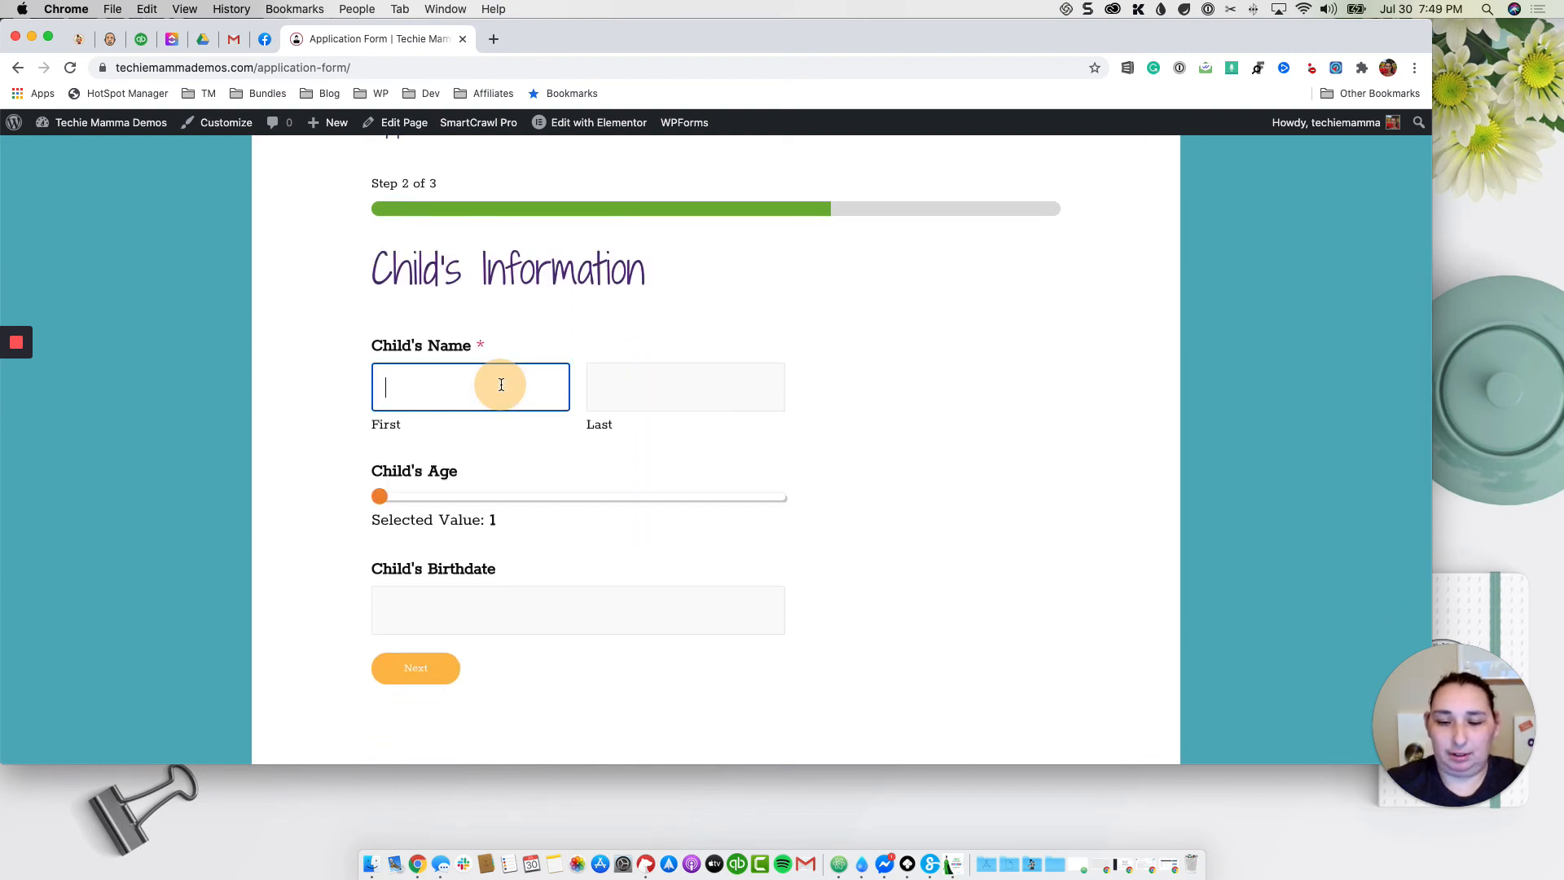
{"action": "key", "text": "Tab"}
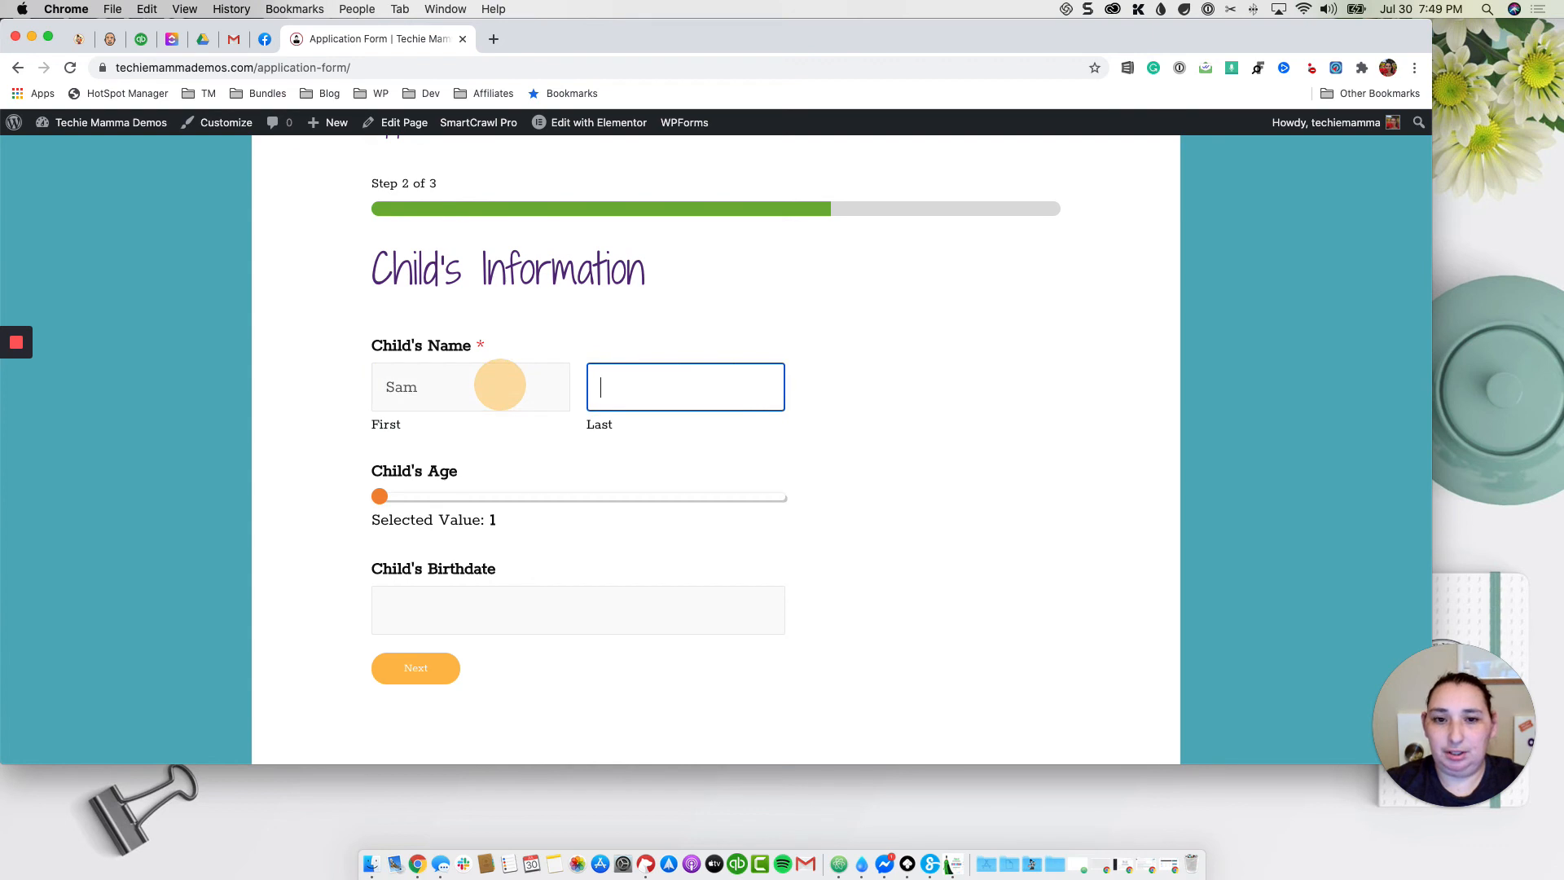
{"action": "key", "text": "Tab"}
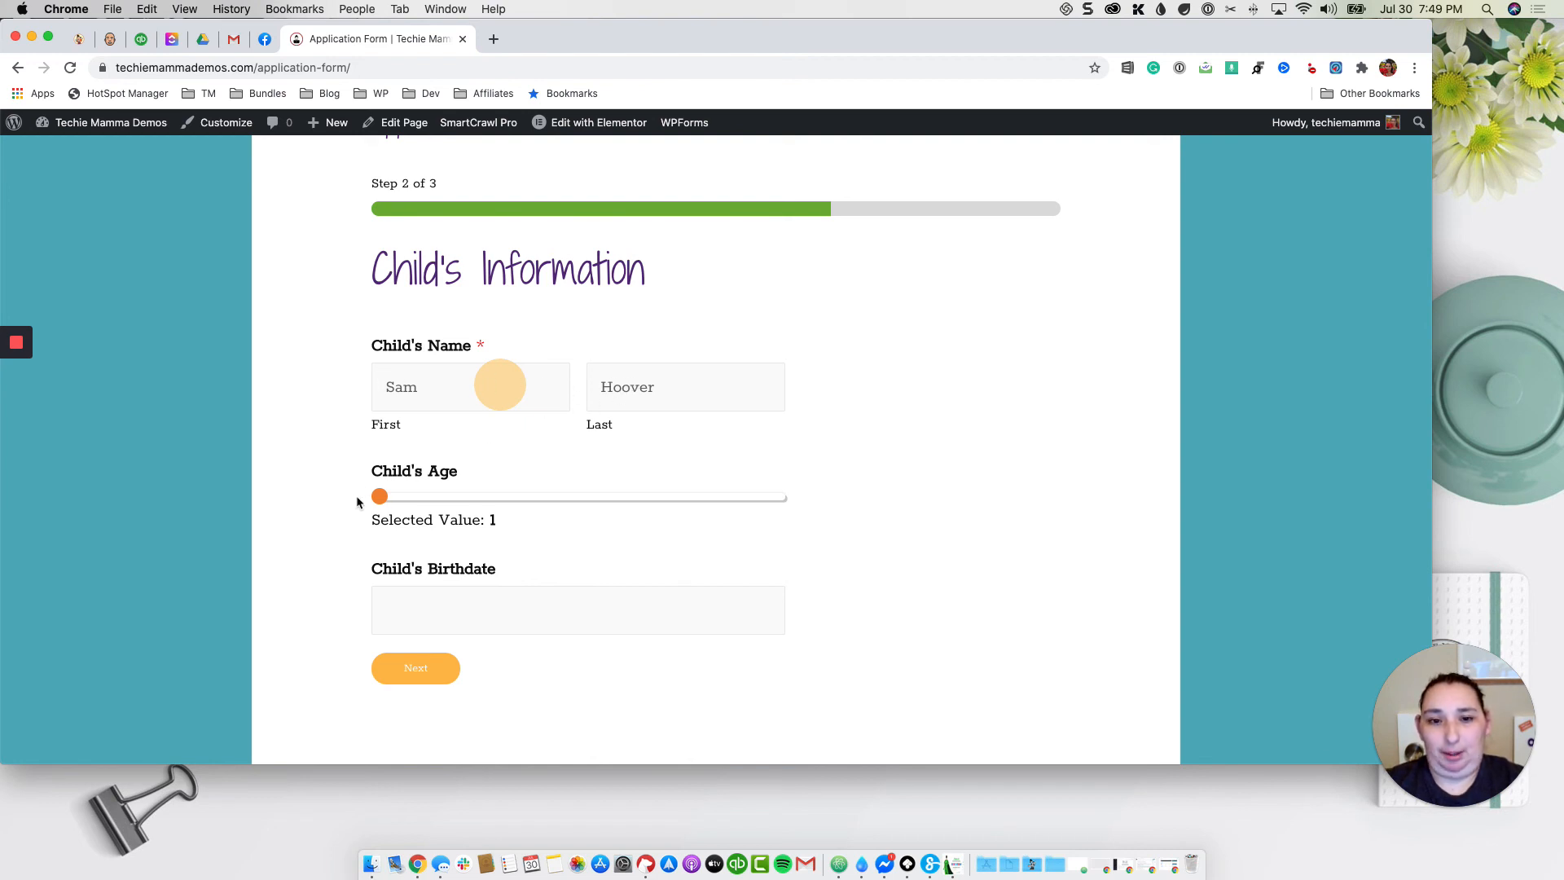
Step: Set the child's age to 4 and birthdate to July 14, 2016, then go to step 3
{"action": "left_click_drag", "start_coordinate": [379, 498], "coordinate": [606, 505]}
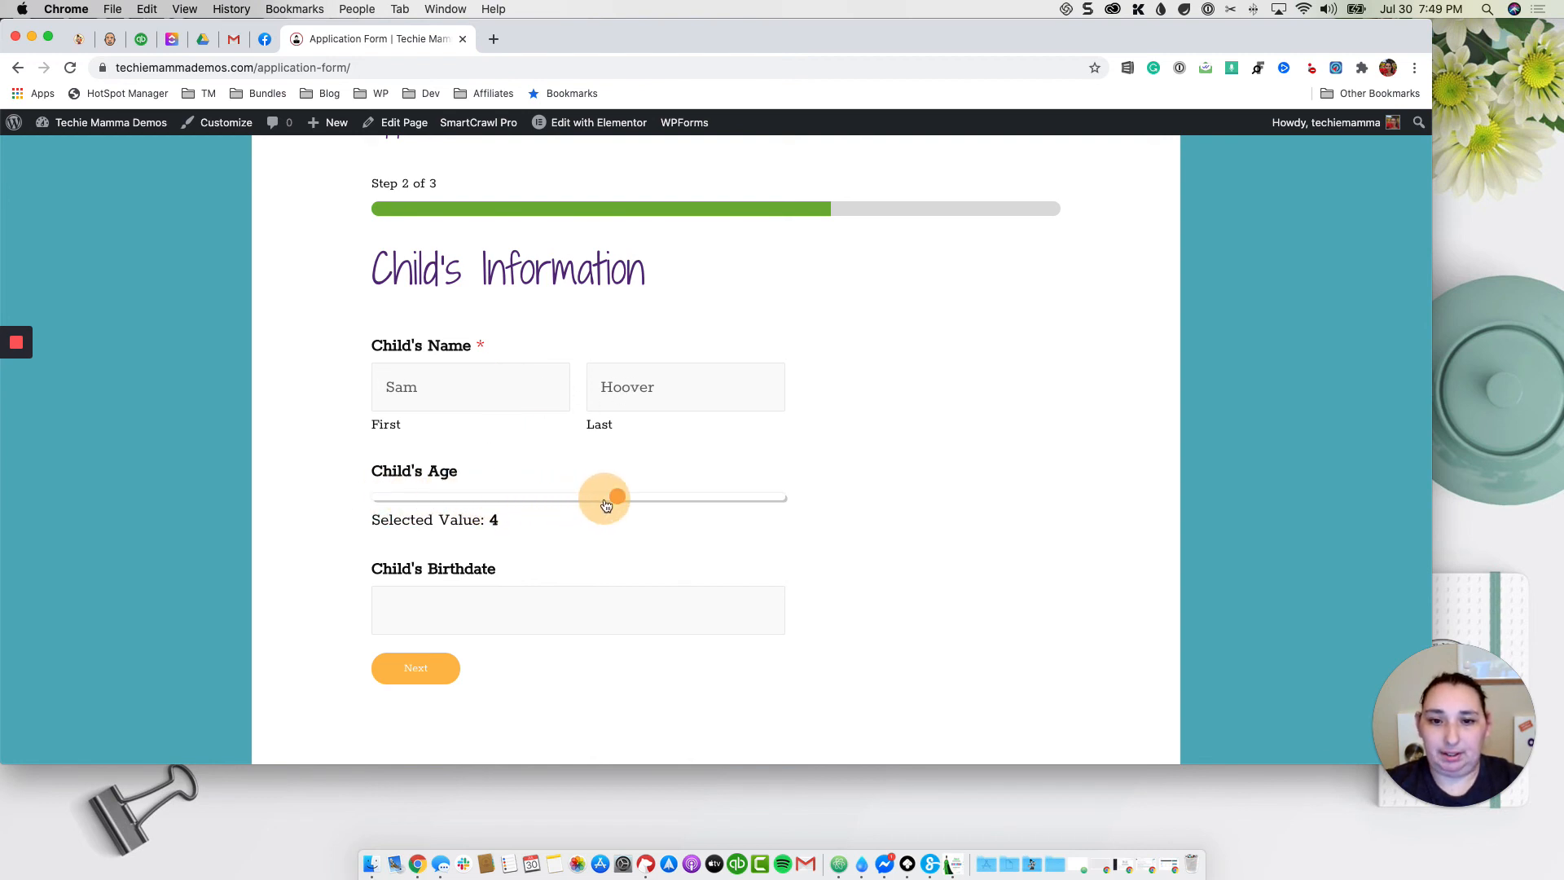
{"action": "scroll", "coordinate": [477, 510], "scroll_direction": "down", "scroll_amount": 3}
{"action": "left_click", "coordinate": [432, 497]}
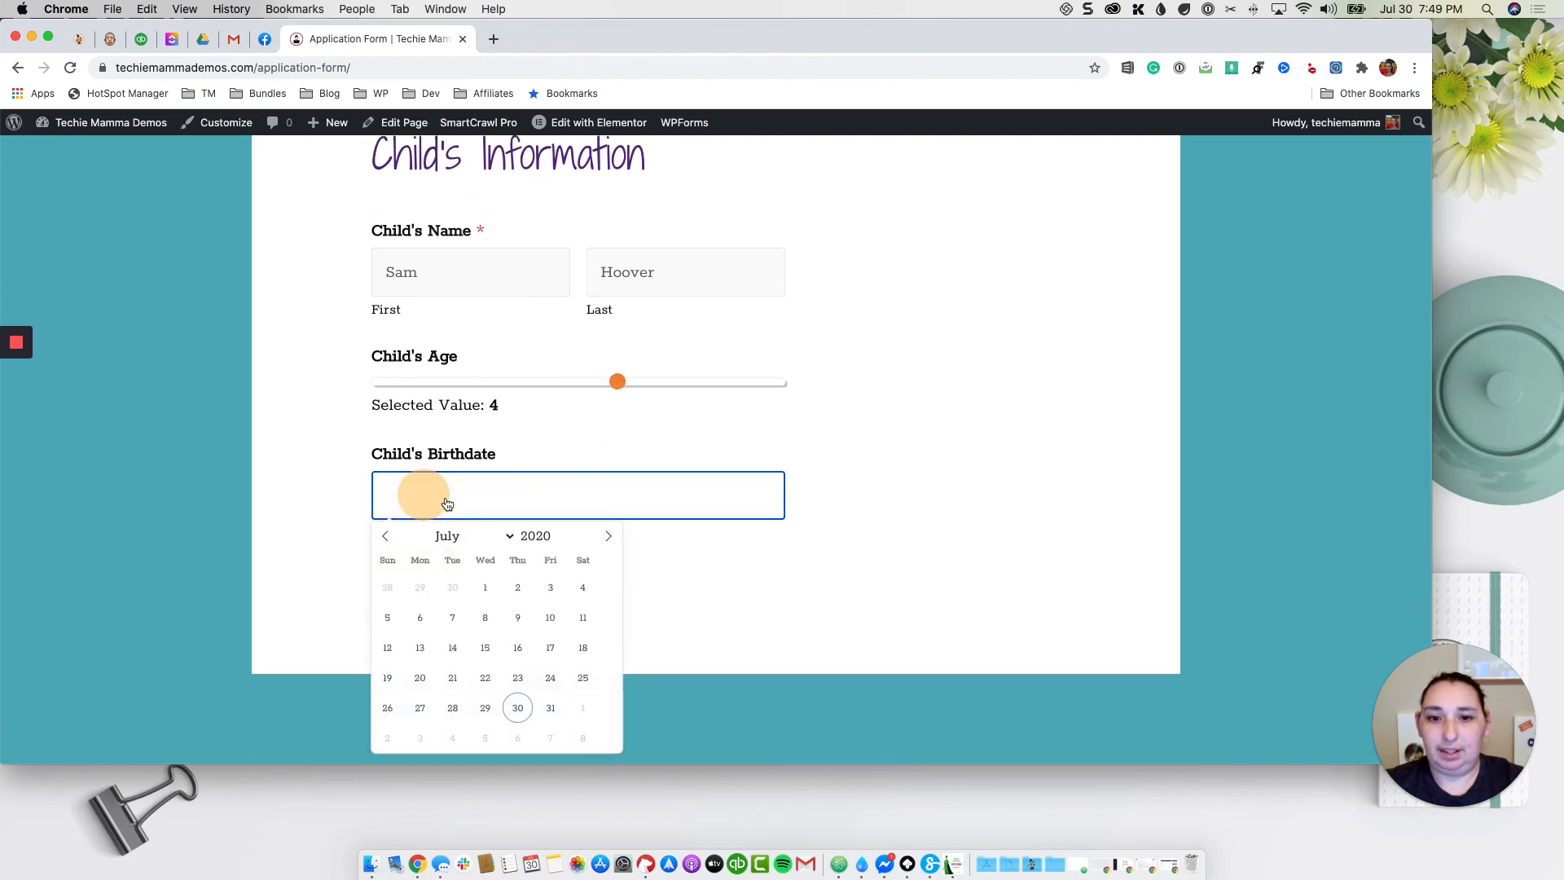
{"action": "left_click", "coordinate": [537, 536]}
{"action": "left_click", "coordinate": [561, 542]}
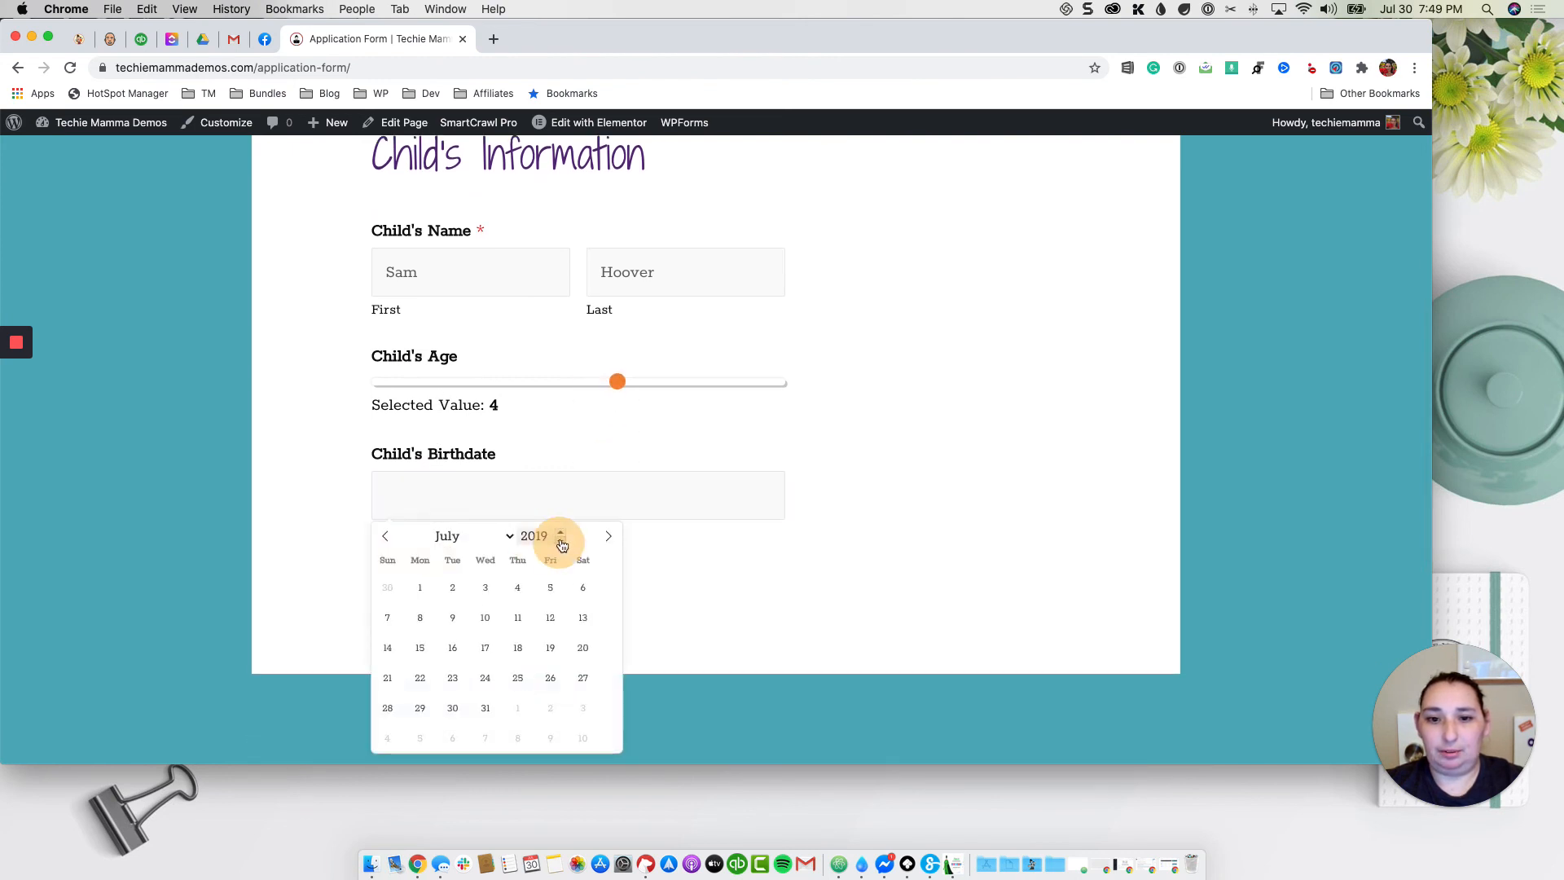
{"action": "left_click", "coordinate": [561, 542]}
{"action": "left_click", "coordinate": [559, 544]}
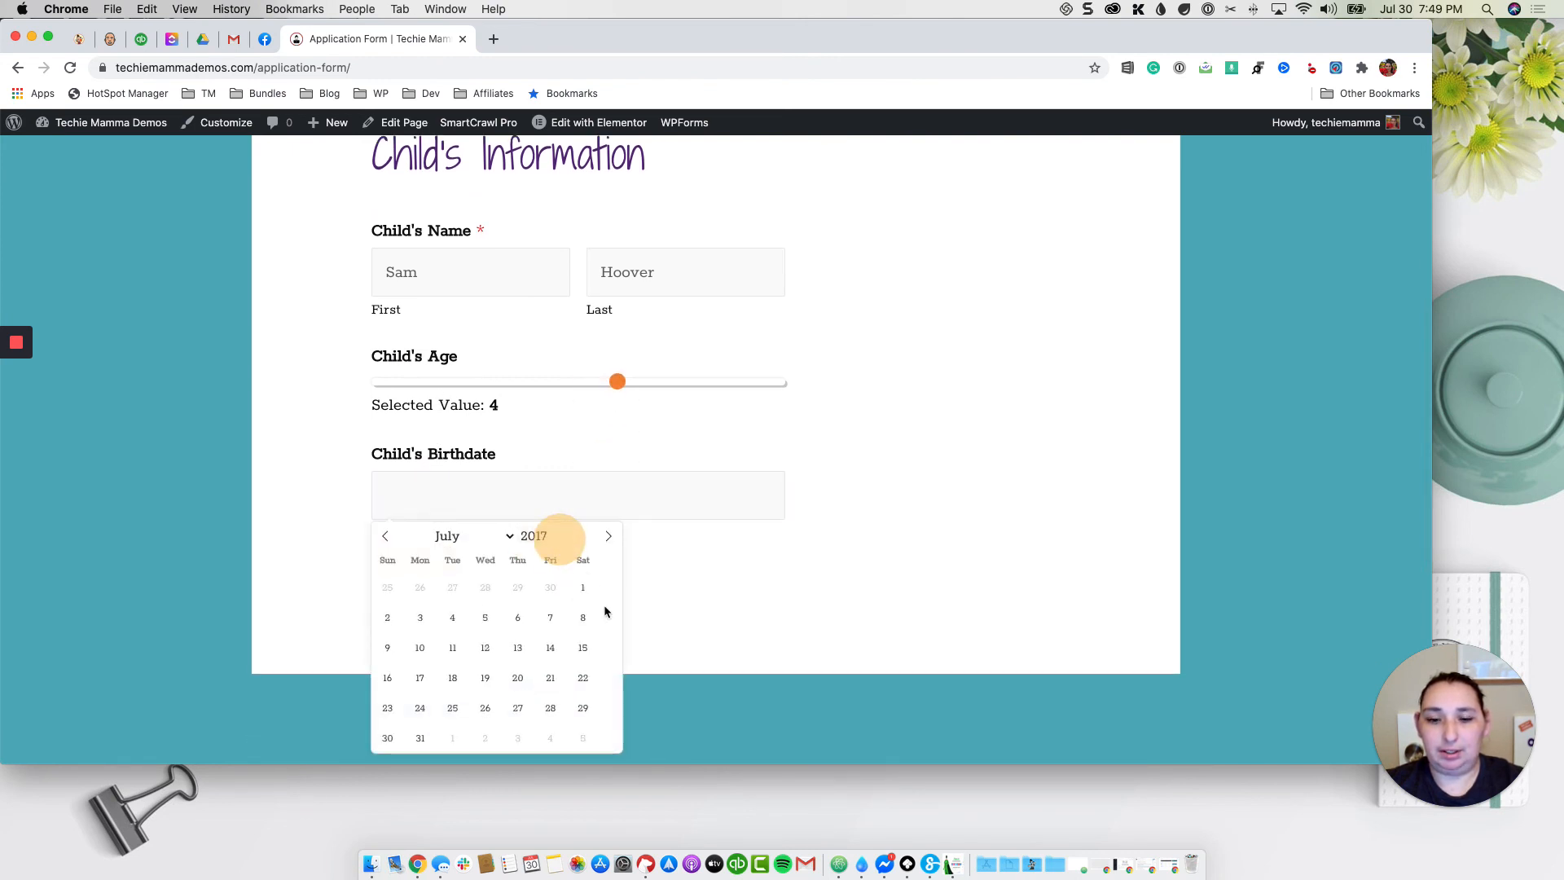
{"action": "left_click", "coordinate": [559, 543]}
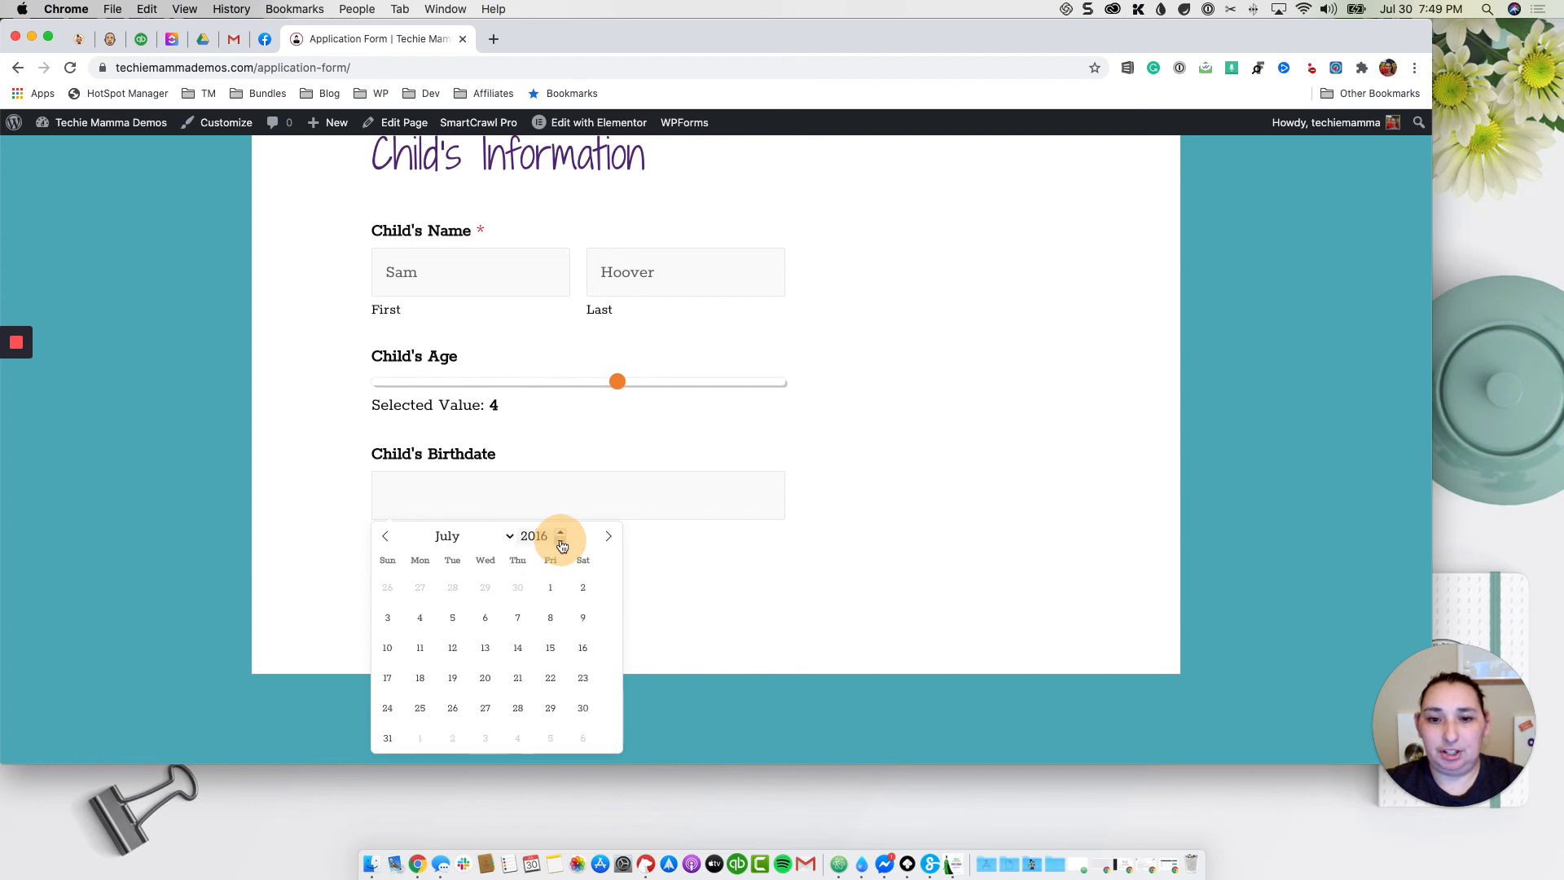
{"action": "left_click", "coordinate": [519, 652]}
{"action": "left_click", "coordinate": [422, 552]}
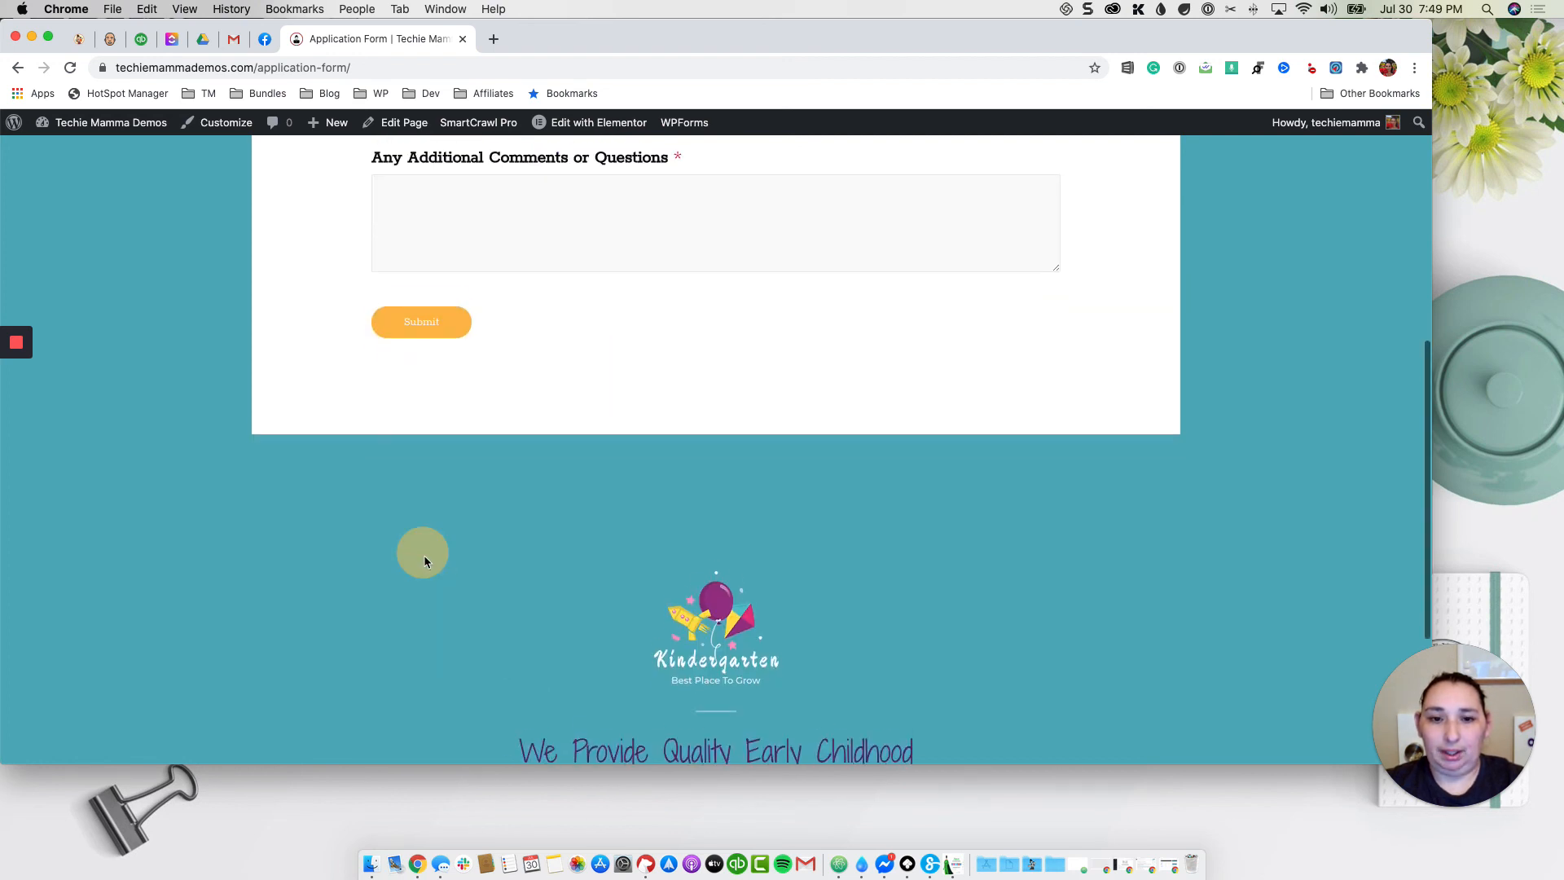
Step: Enter the comment 'This is great' and submit the test application
{"action": "left_click", "coordinate": [553, 427]}
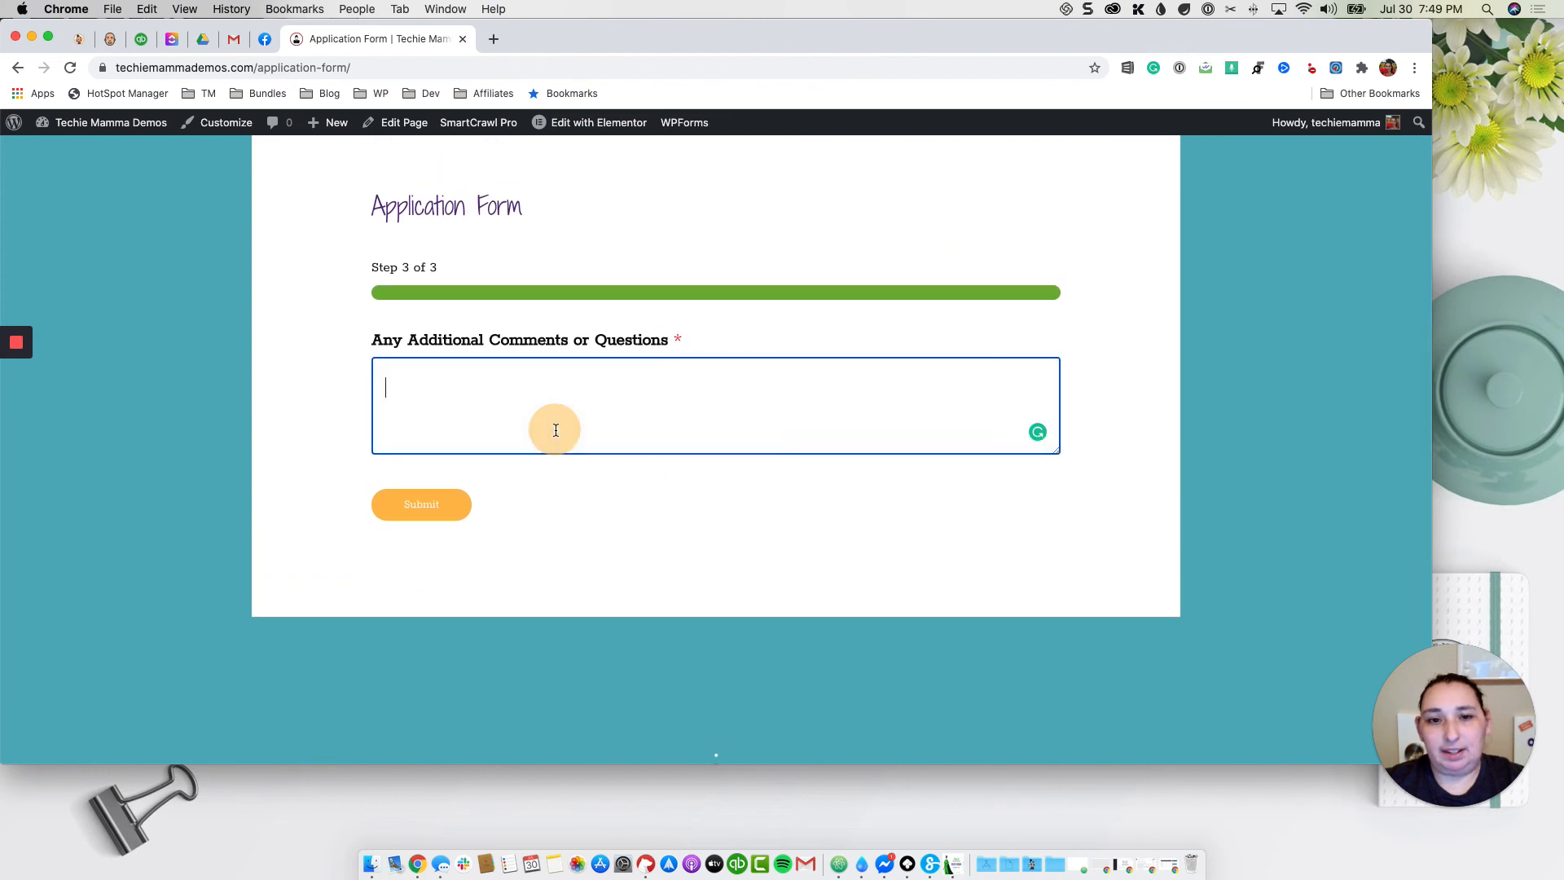
{"action": "left_click_drag", "start_coordinate": [676, 347], "coordinate": [689, 347]}
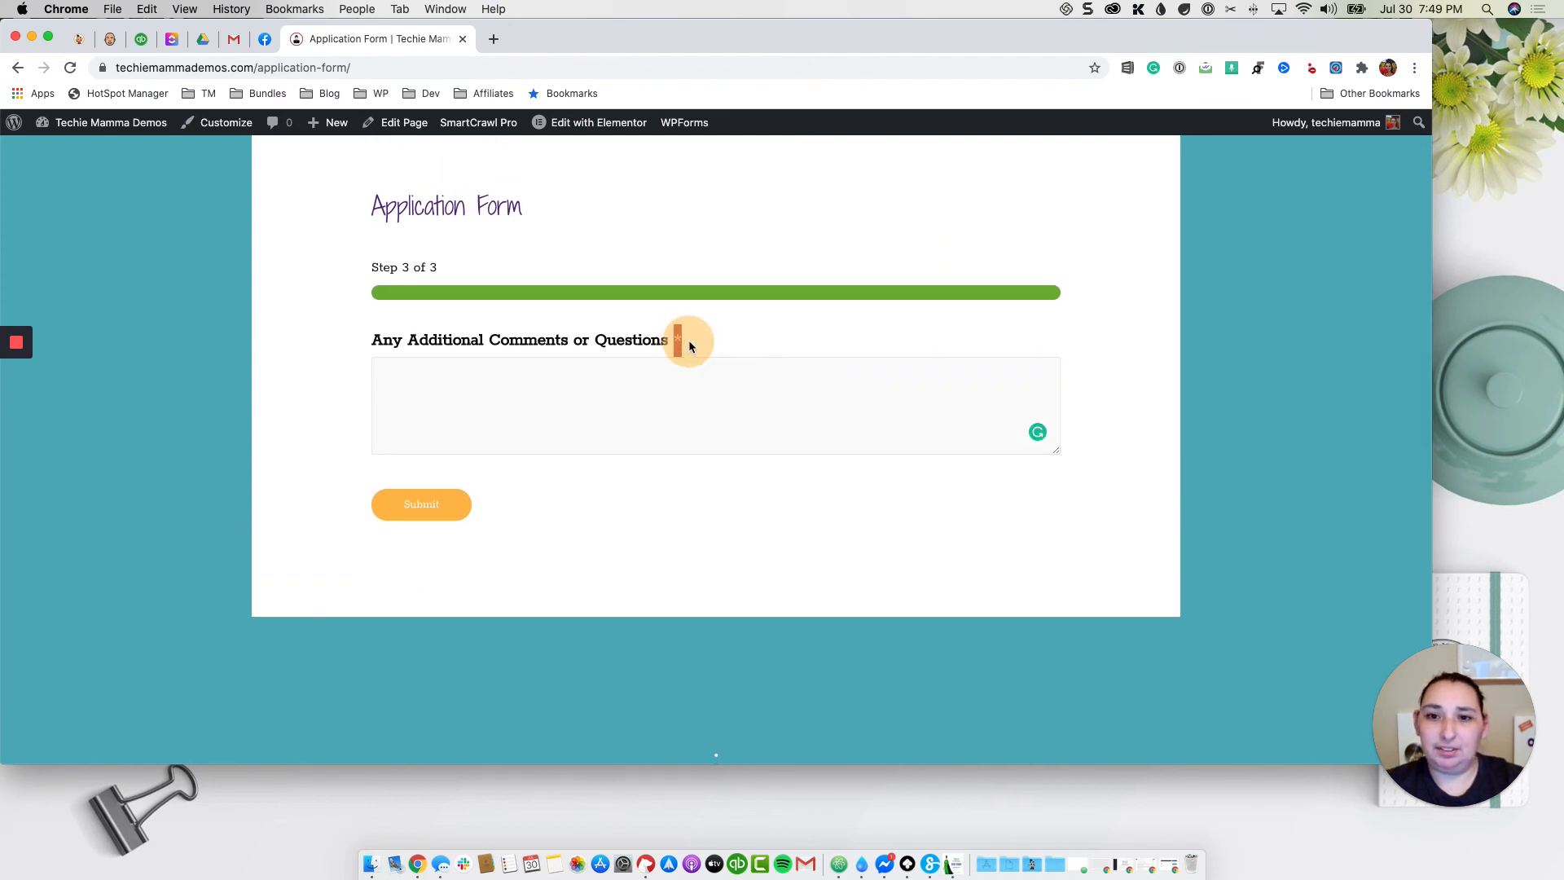
{"action": "left_click", "coordinate": [609, 409]}
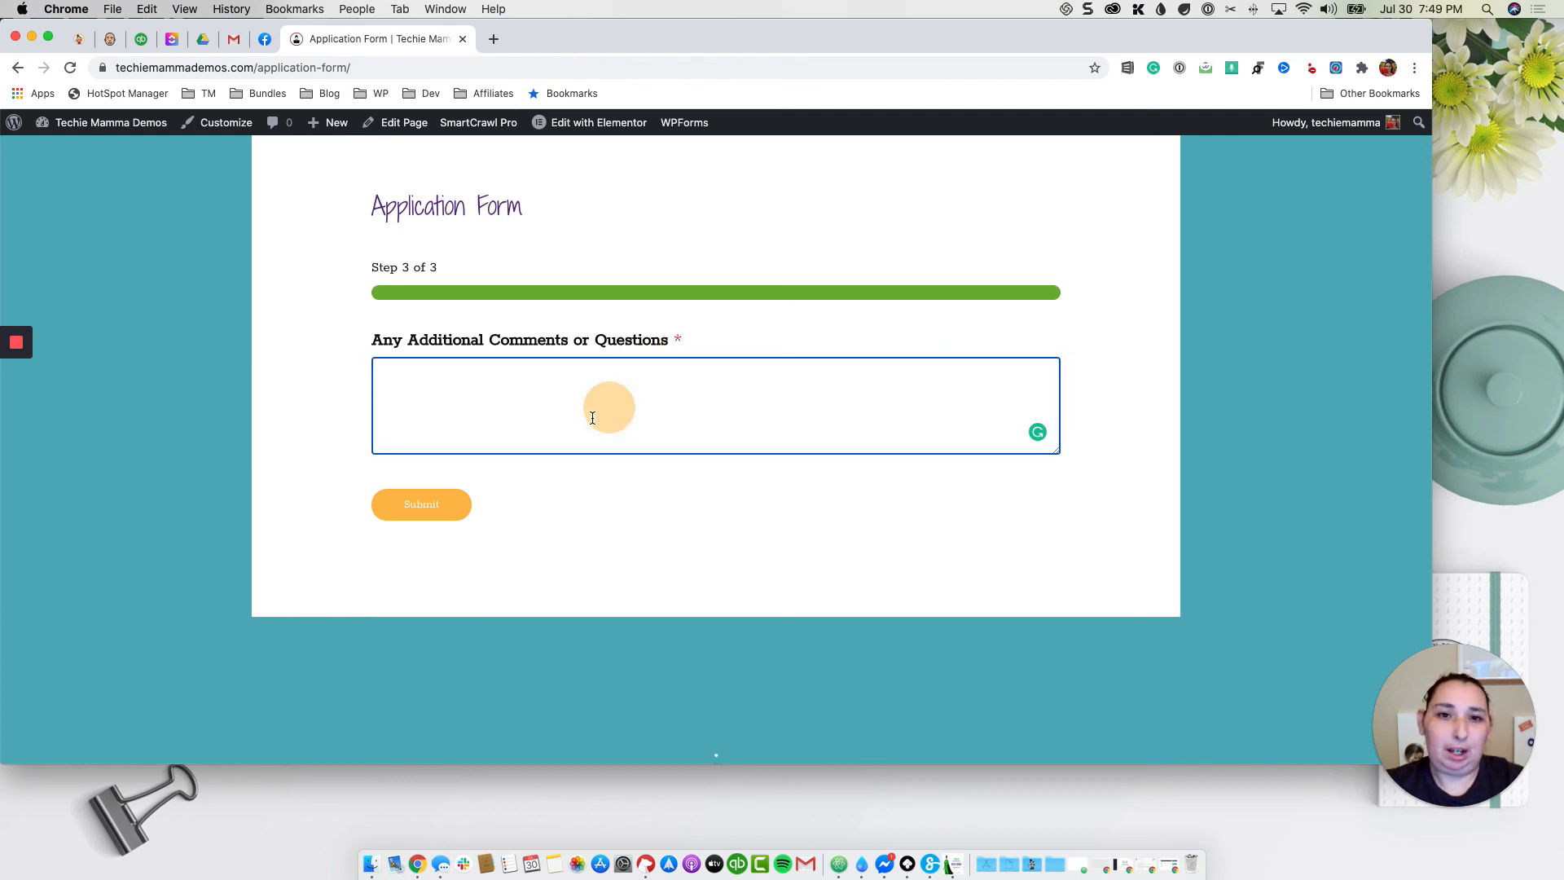
{"action": "type", "text": "This"}
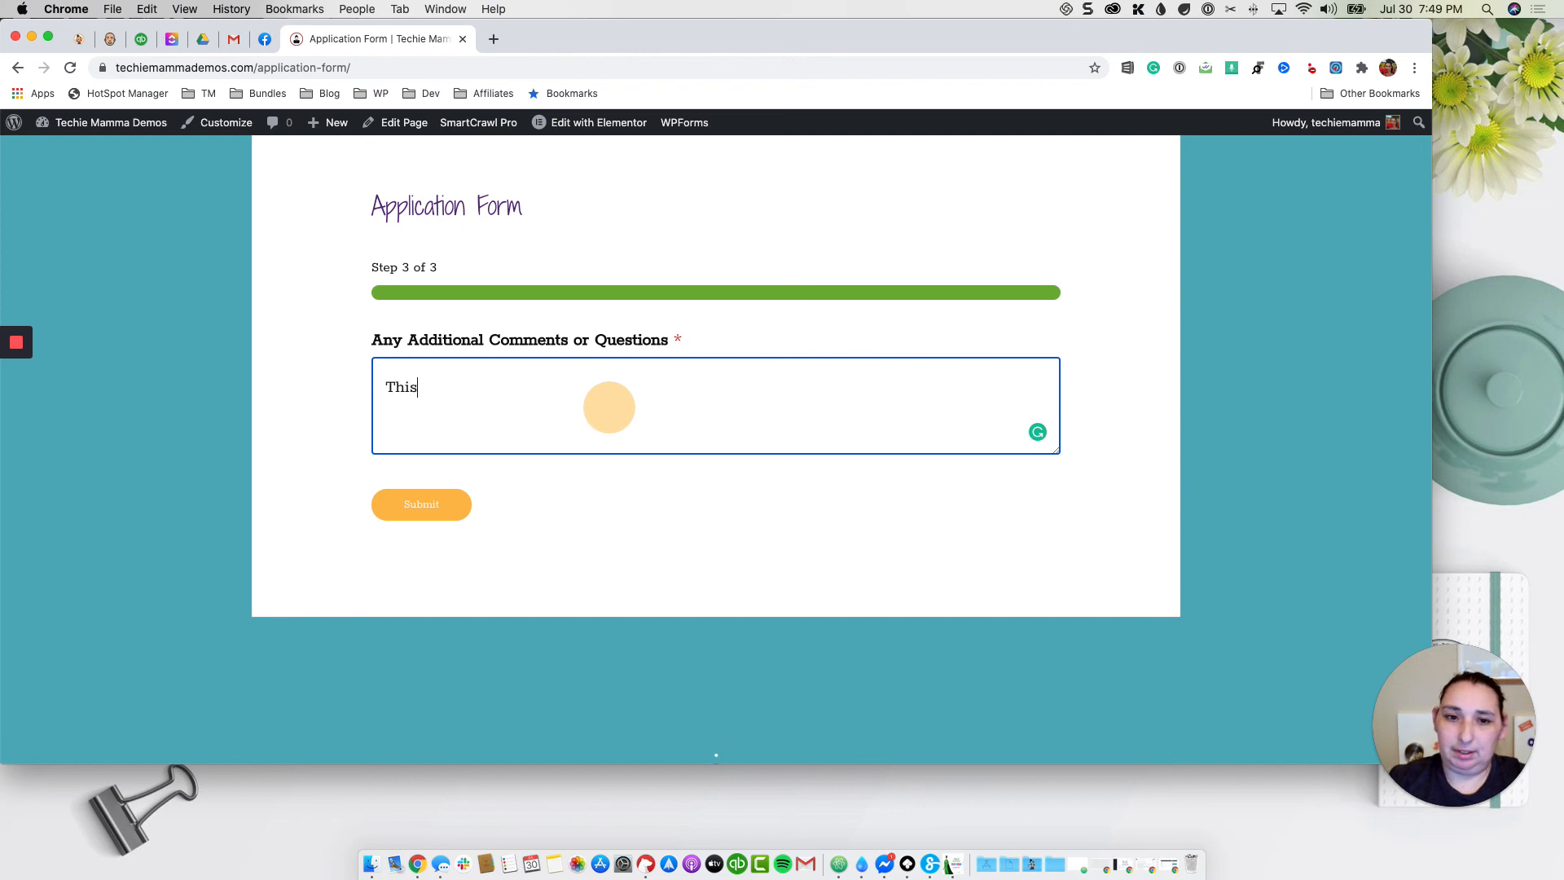
{"action": "type", "text": " is great!!"}
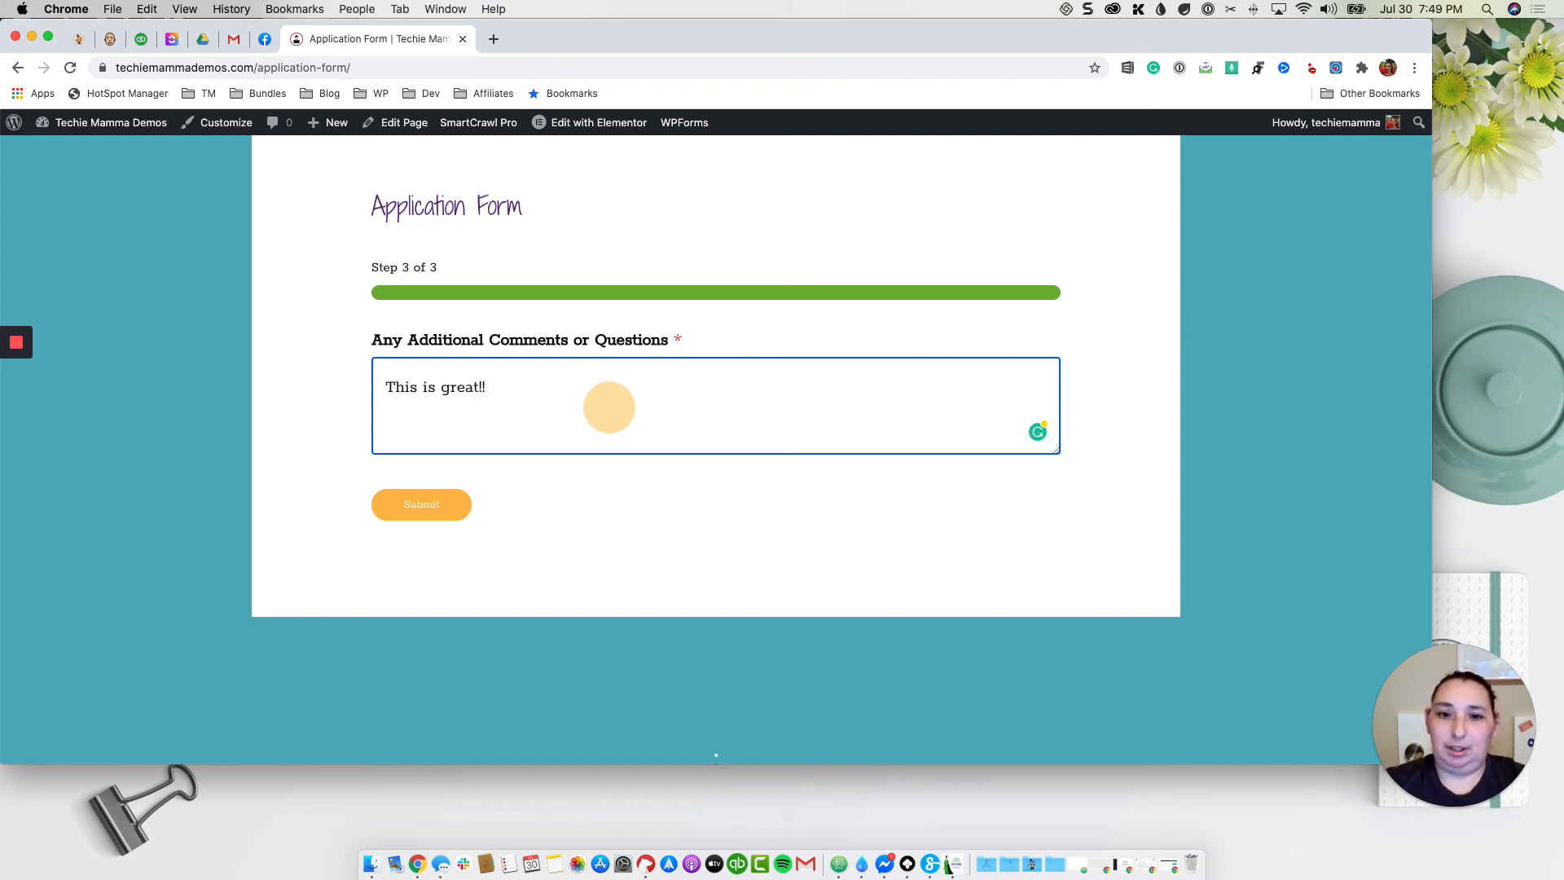
{"action": "left_click", "coordinate": [441, 512]}
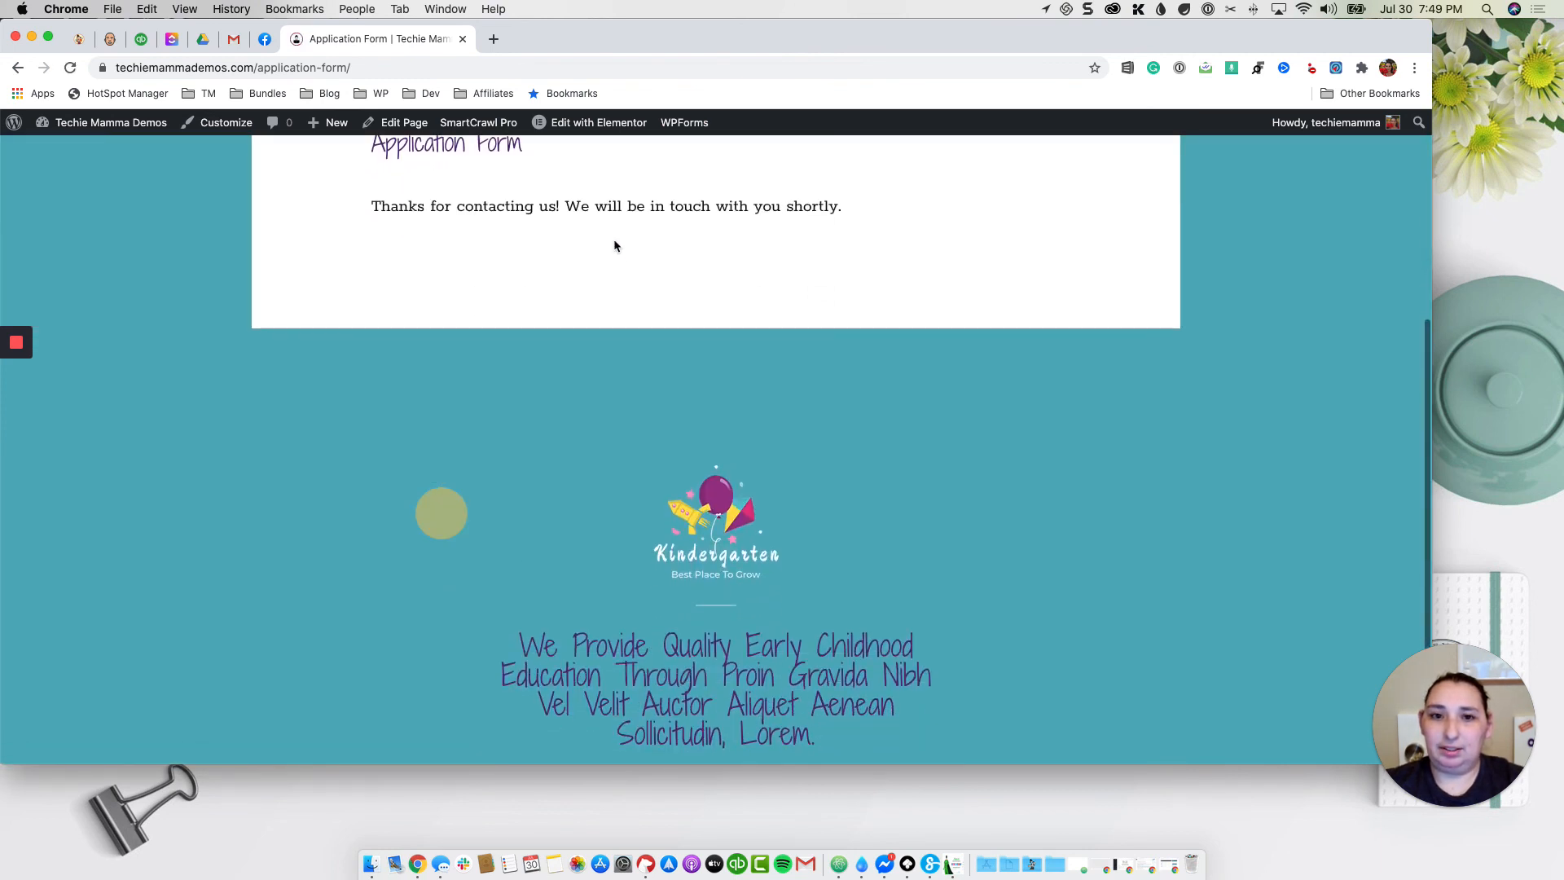
Step: Review the 'Thanks for contacting us!' confirmation message
{"action": "triple_click", "coordinate": [621, 291]}
{"action": "scroll", "coordinate": [682, 414], "scroll_direction": "up", "scroll_amount": 4}
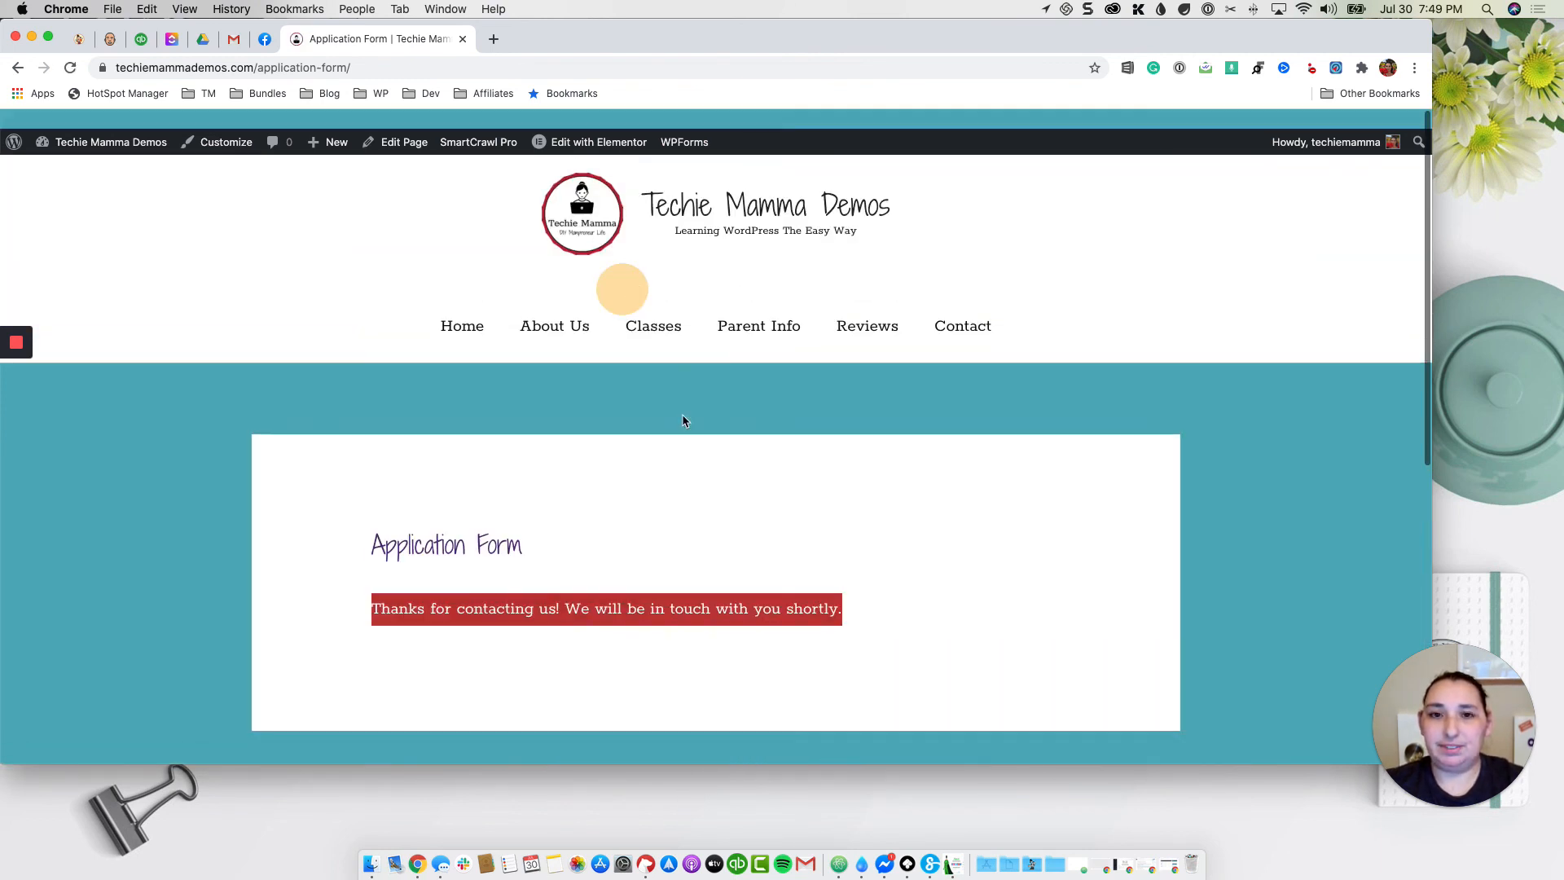
{"action": "left_click", "coordinate": [1082, 472]}
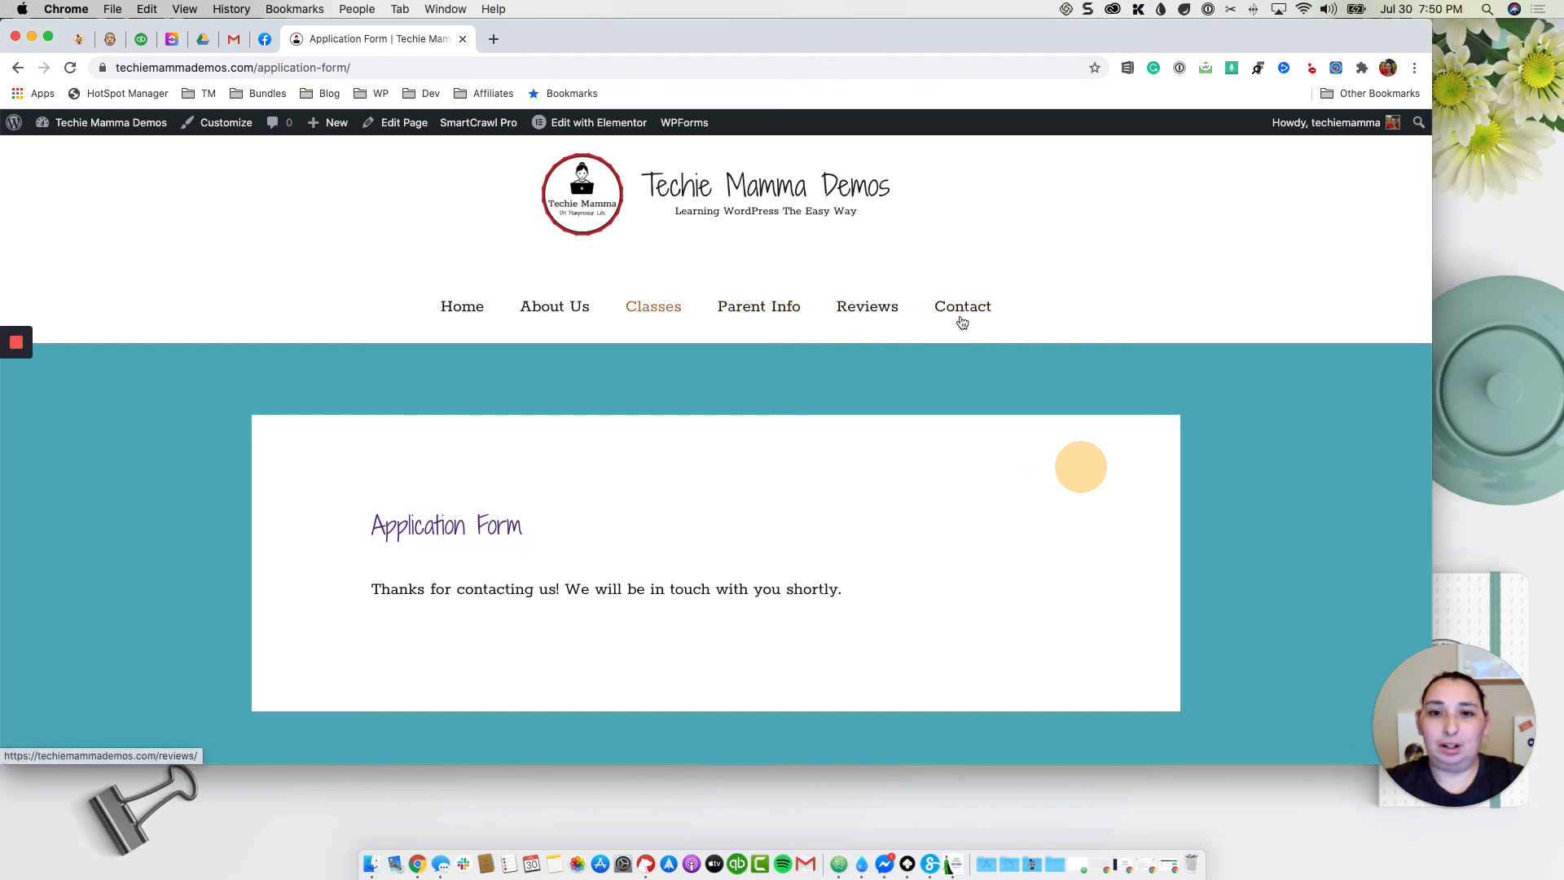
Step: Add the Application Form page to Menu (Primary Menu), nested under Parent Info, and save
{"action": "mouse_move", "coordinate": [123, 131]}
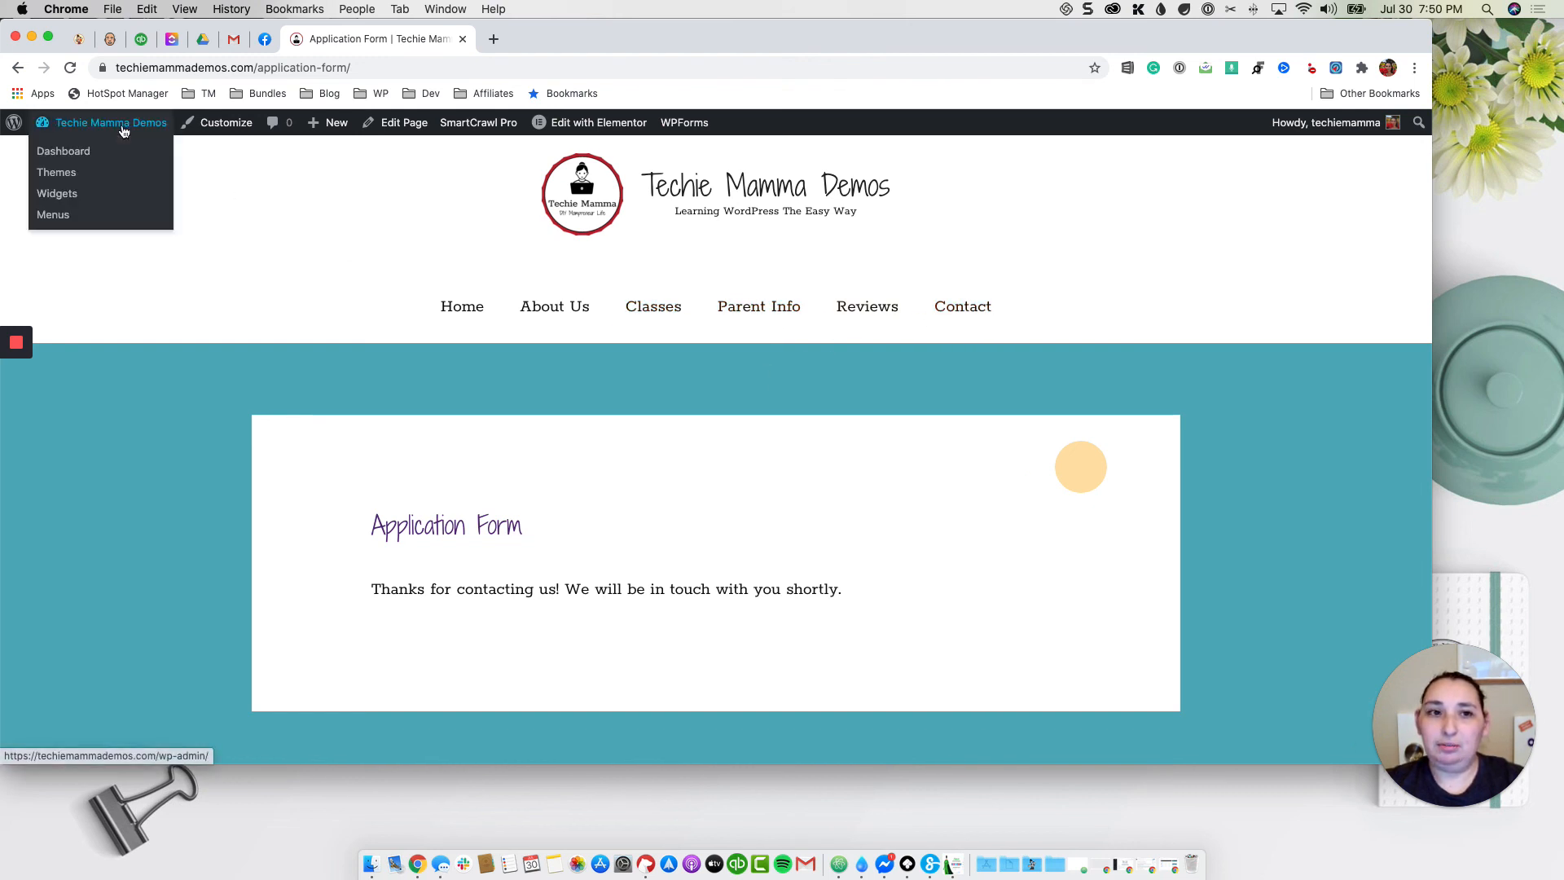
{"action": "left_click", "coordinate": [59, 211]}
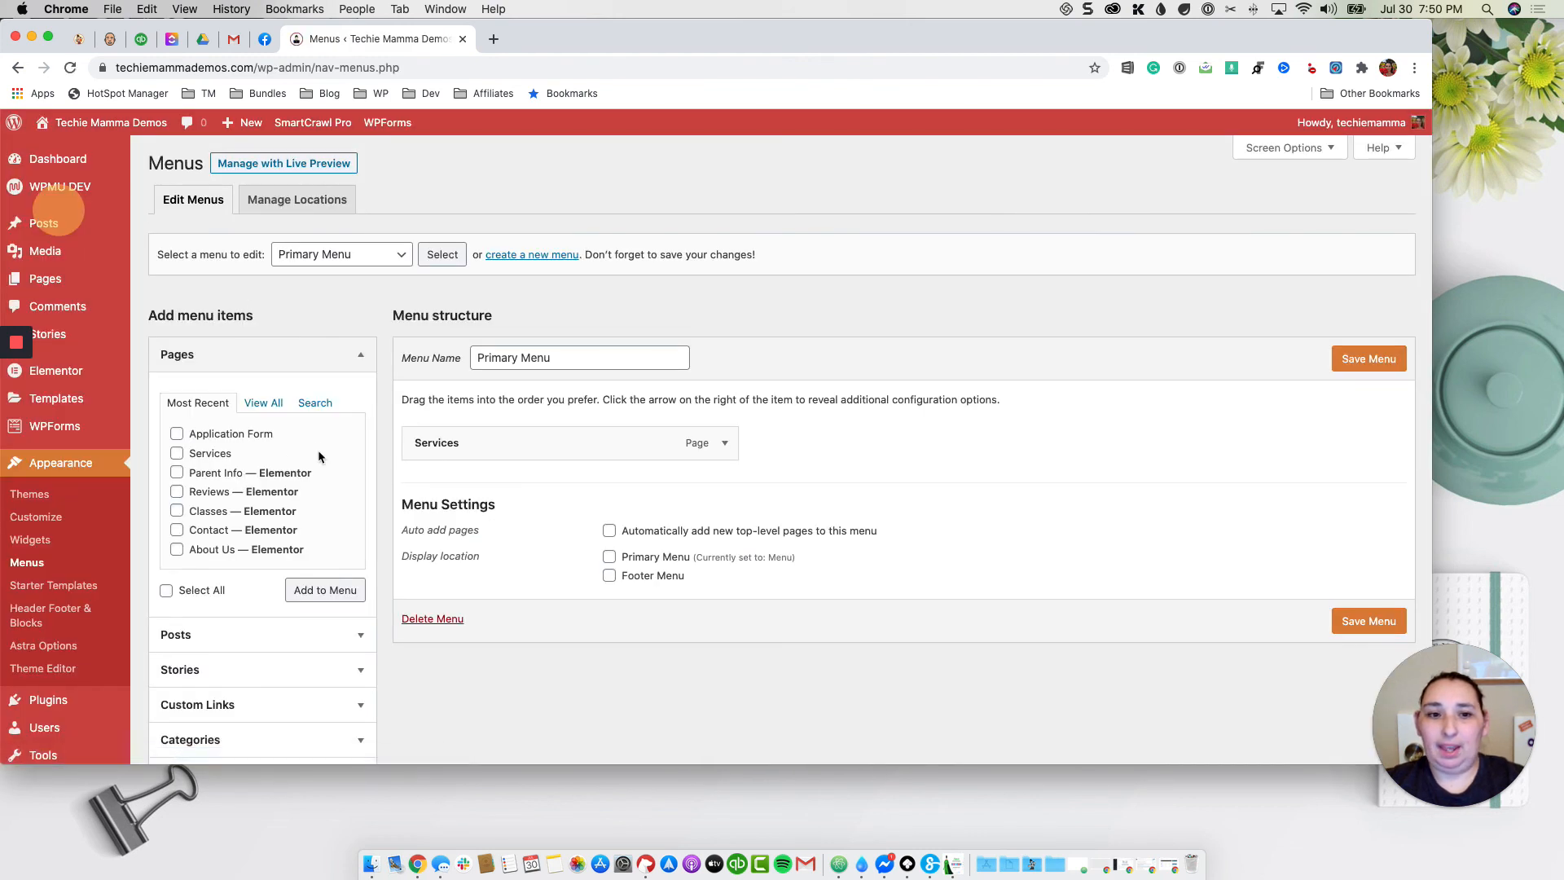
{"action": "left_click", "coordinate": [223, 440]}
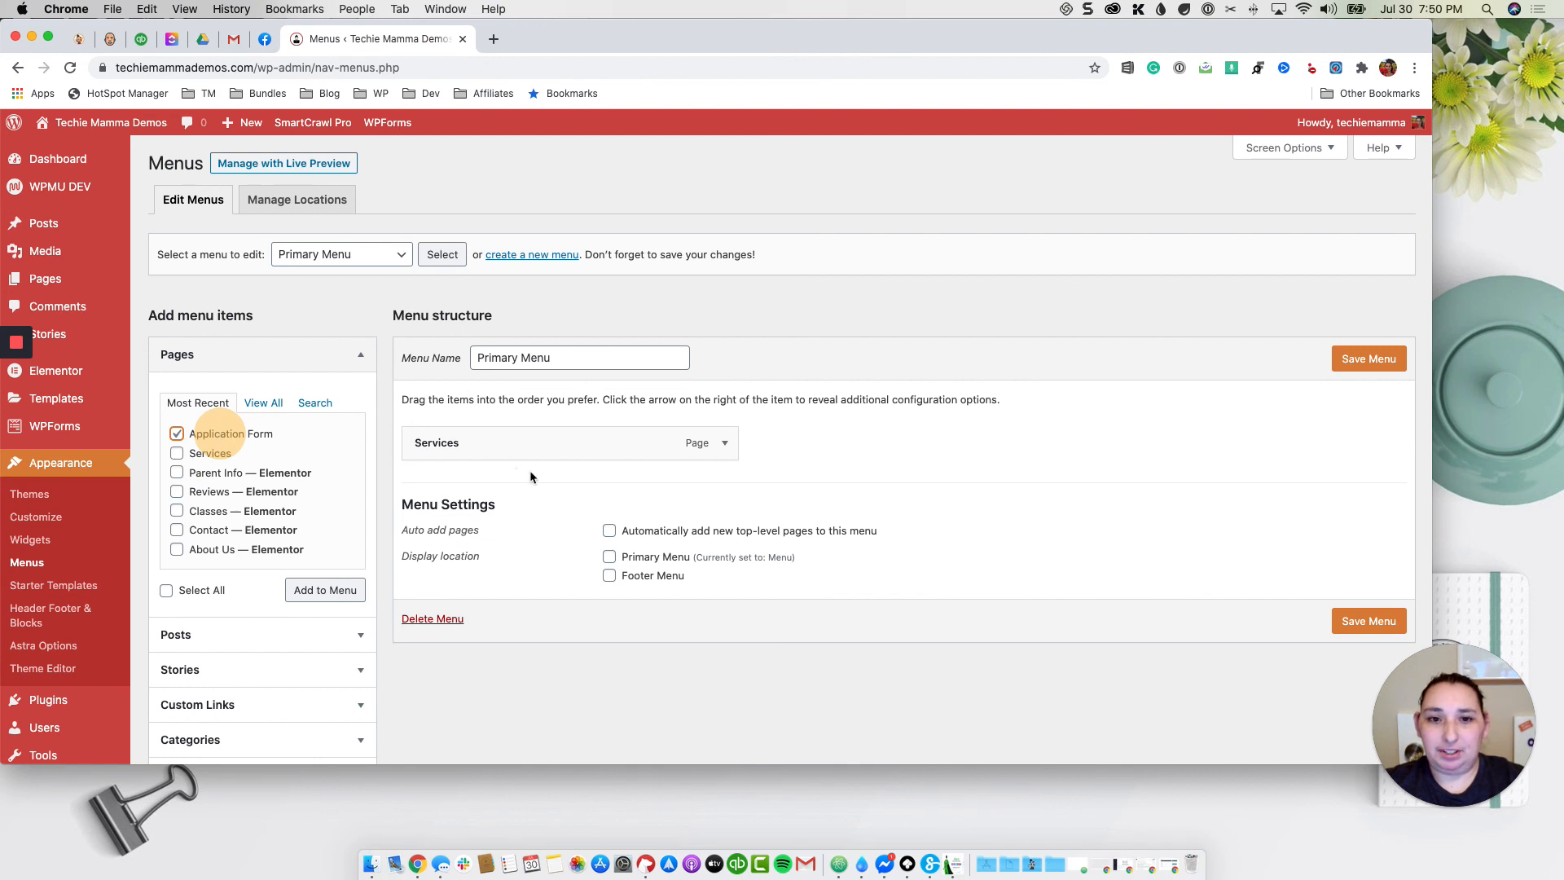
{"action": "left_click", "coordinate": [336, 254]}
{"action": "left_click", "coordinate": [334, 237]}
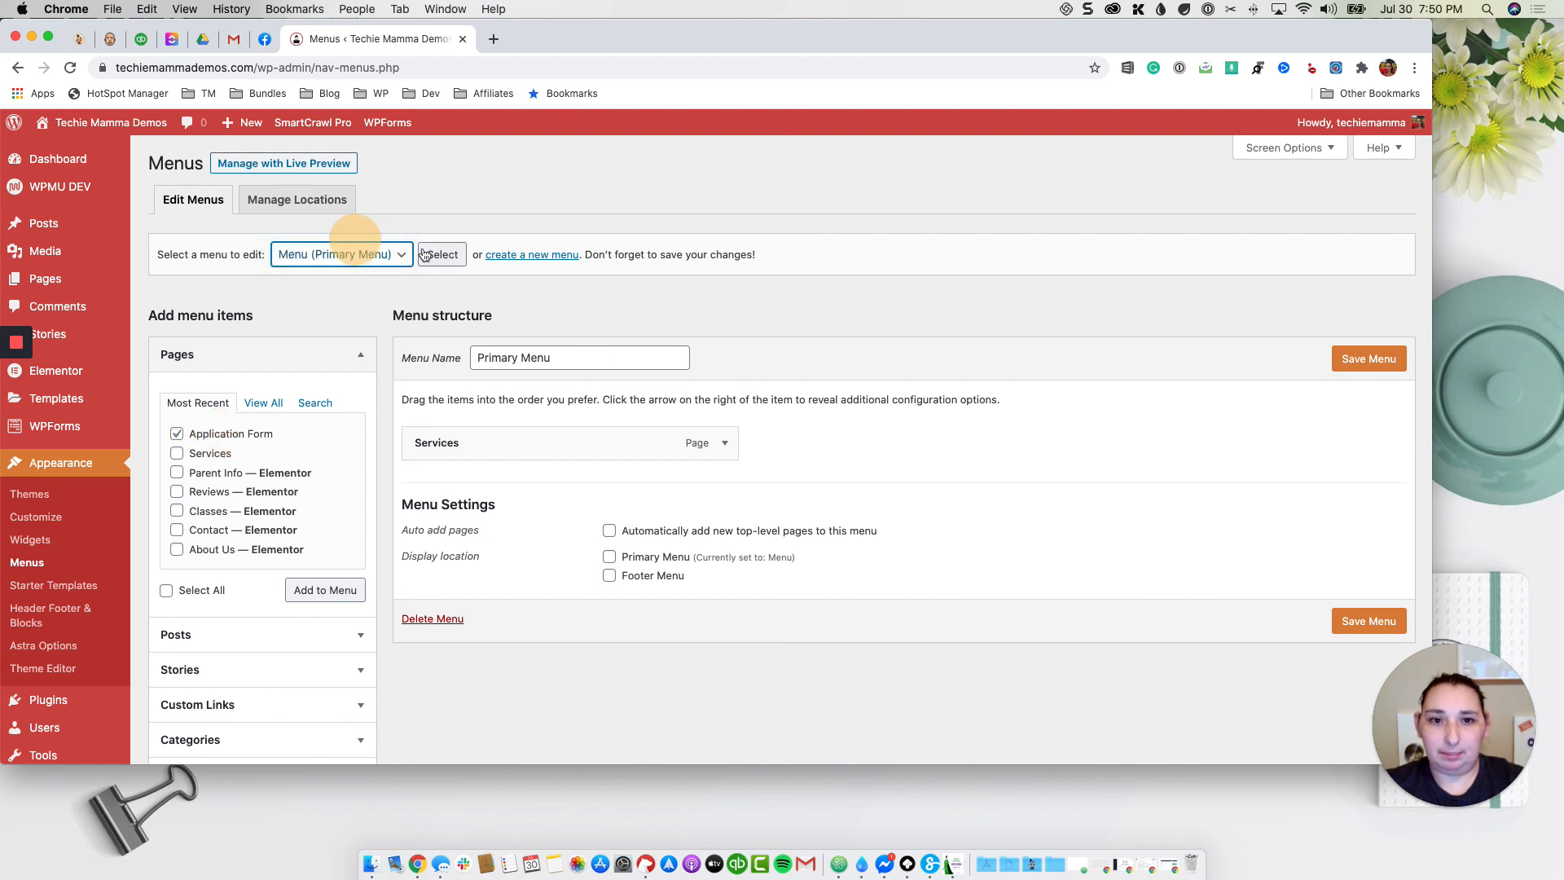
{"action": "left_click", "coordinate": [436, 256]}
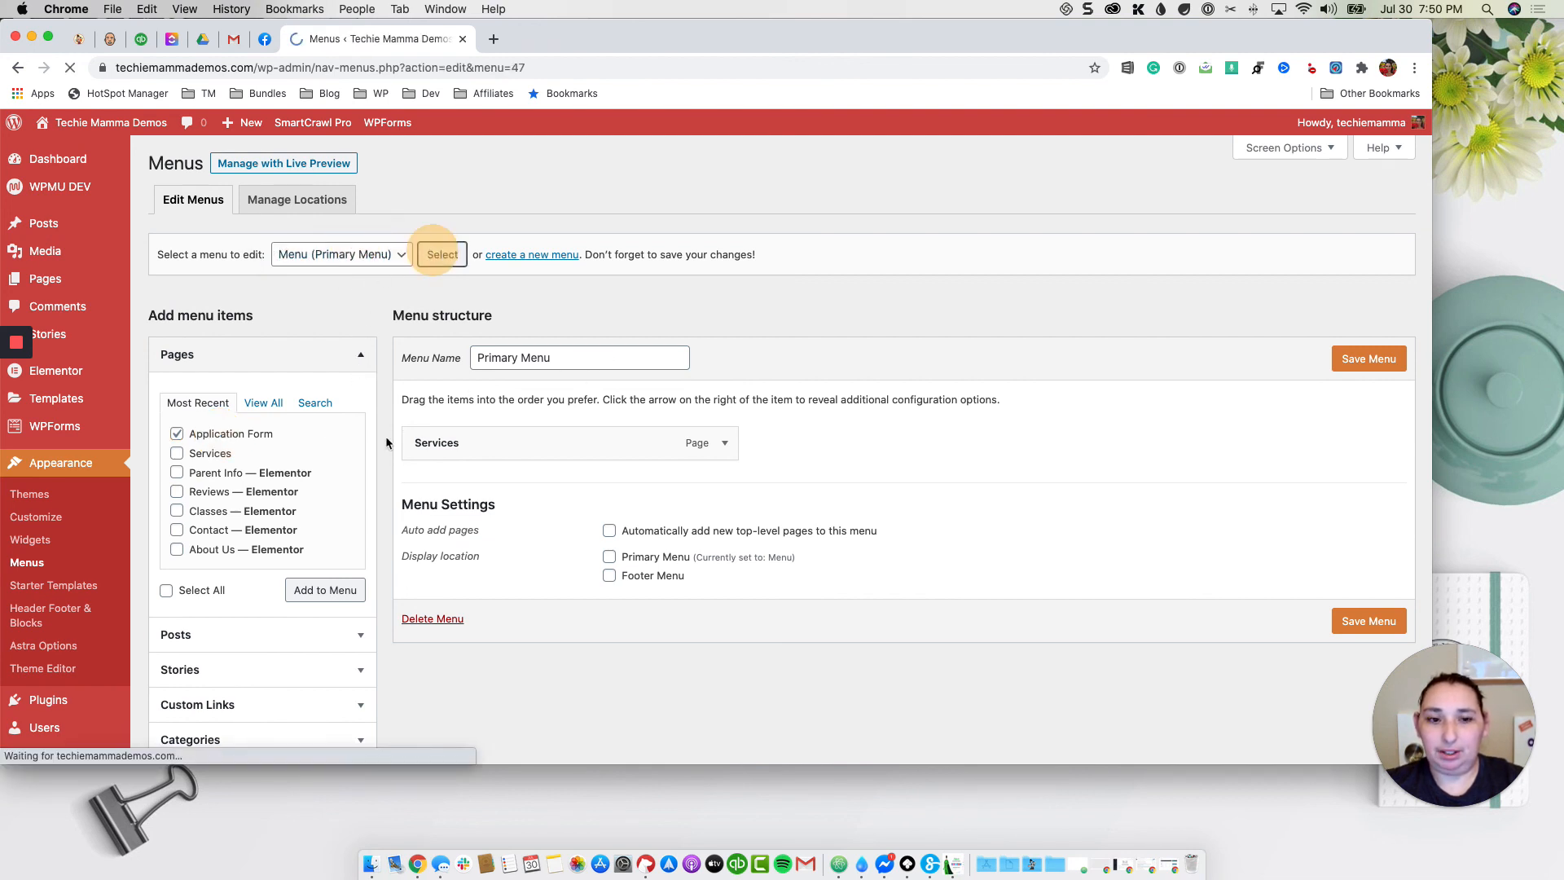
{"action": "left_click", "coordinate": [253, 434]}
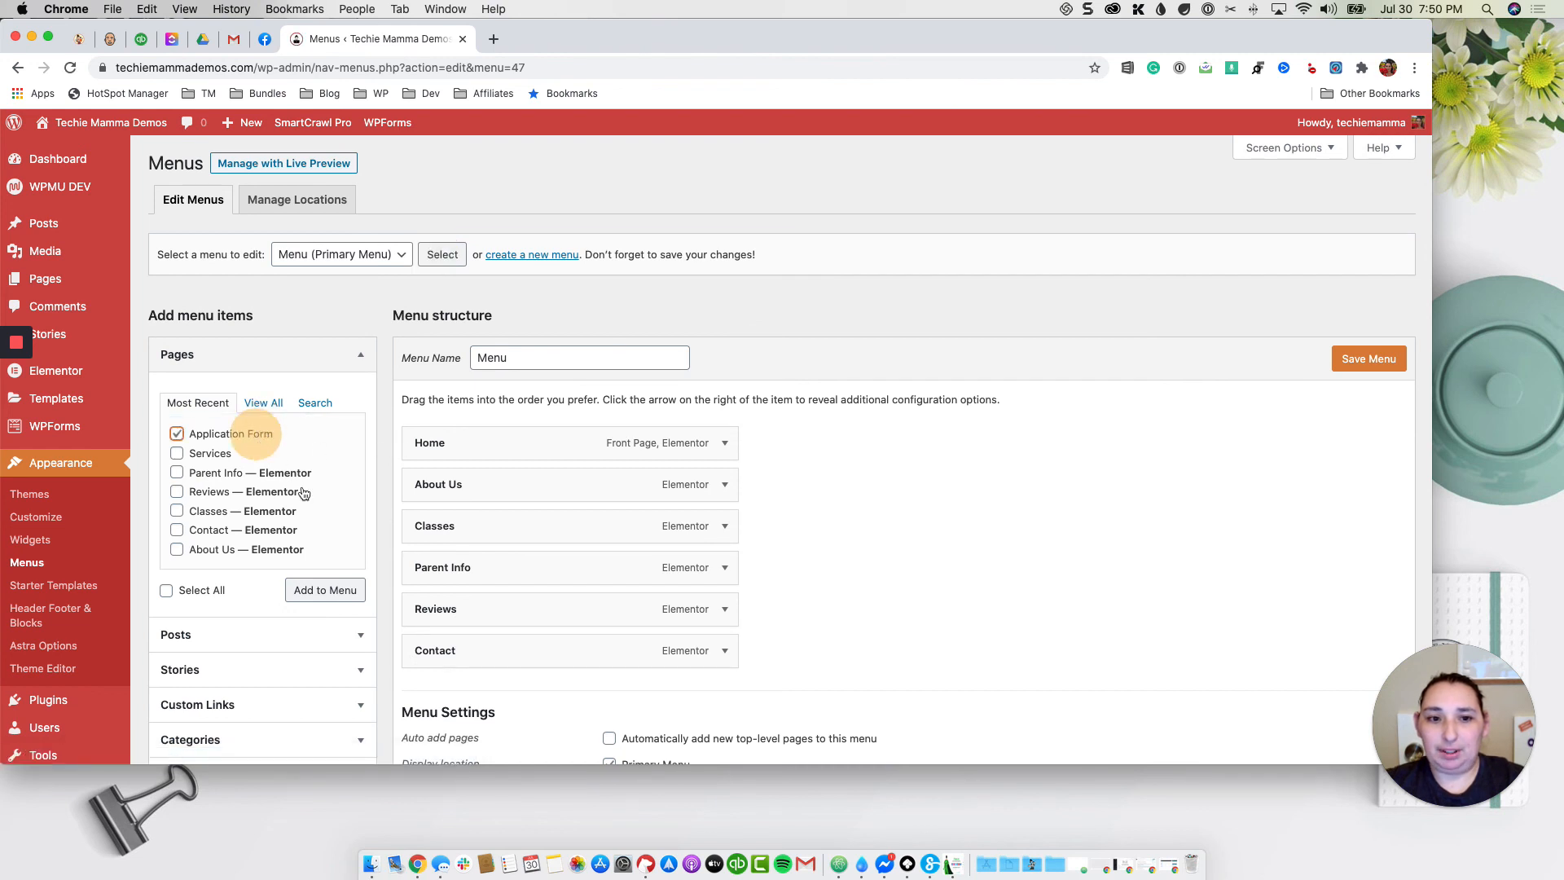
{"action": "left_click", "coordinate": [335, 590]}
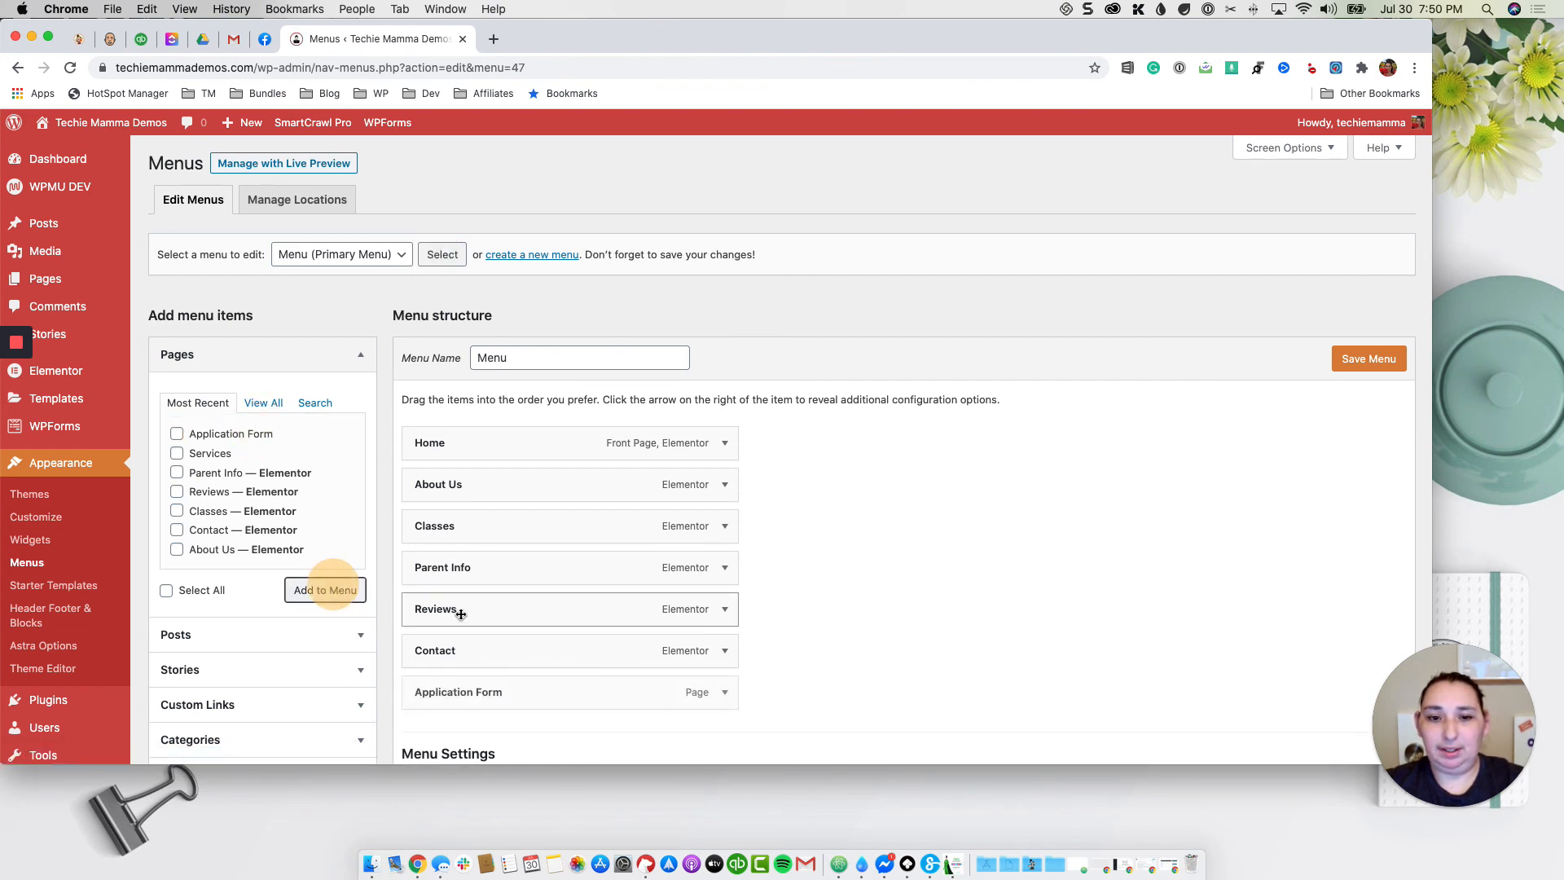
{"action": "left_click_drag", "start_coordinate": [489, 689], "coordinate": [541, 594]}
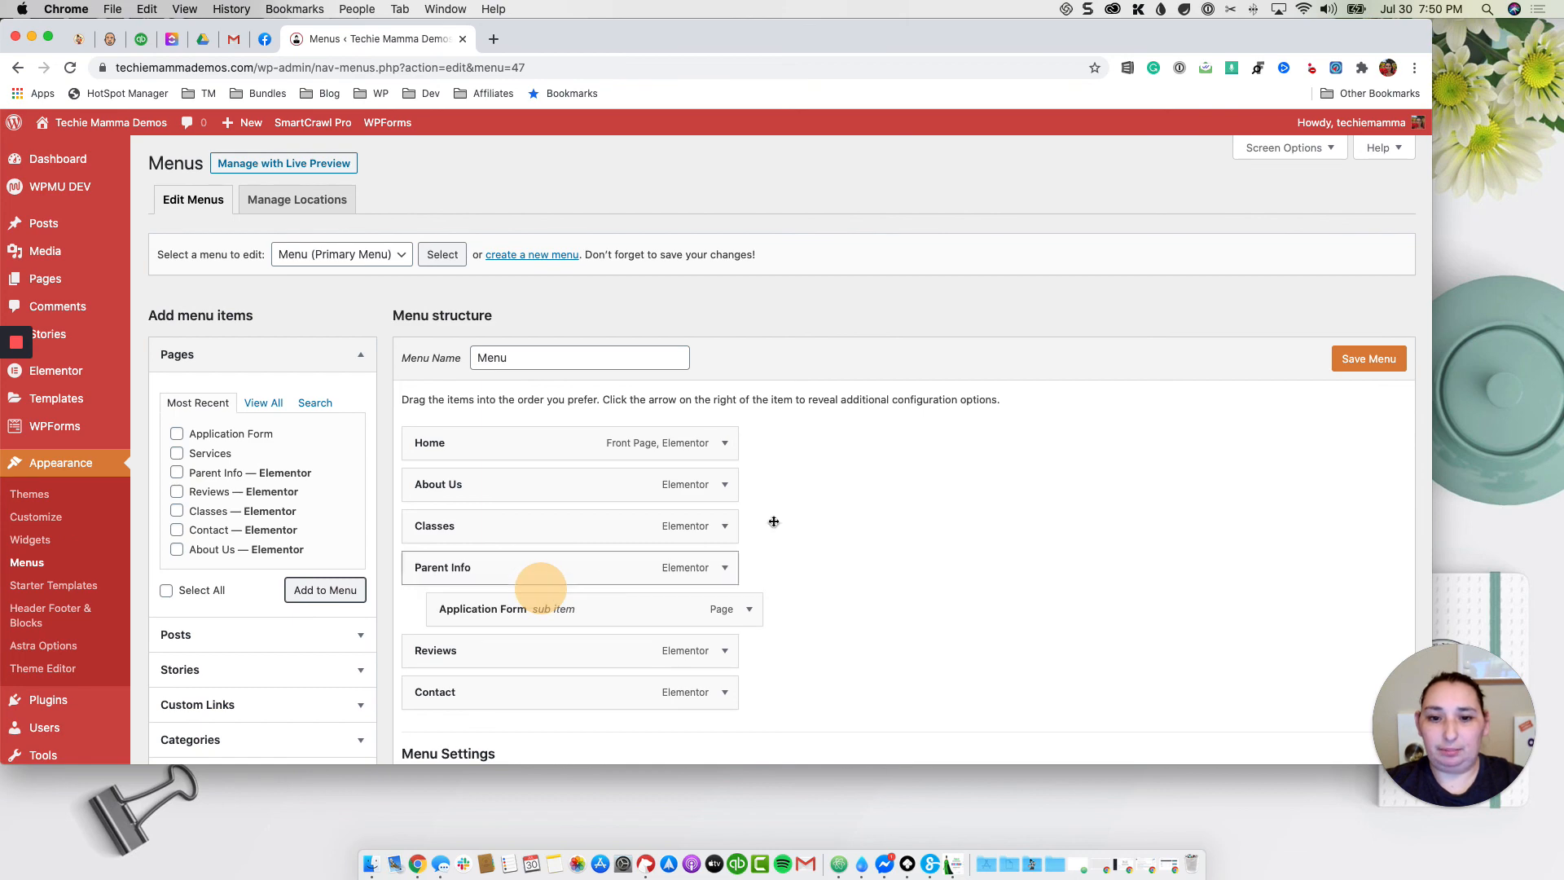
{"action": "left_click", "coordinate": [1357, 370]}
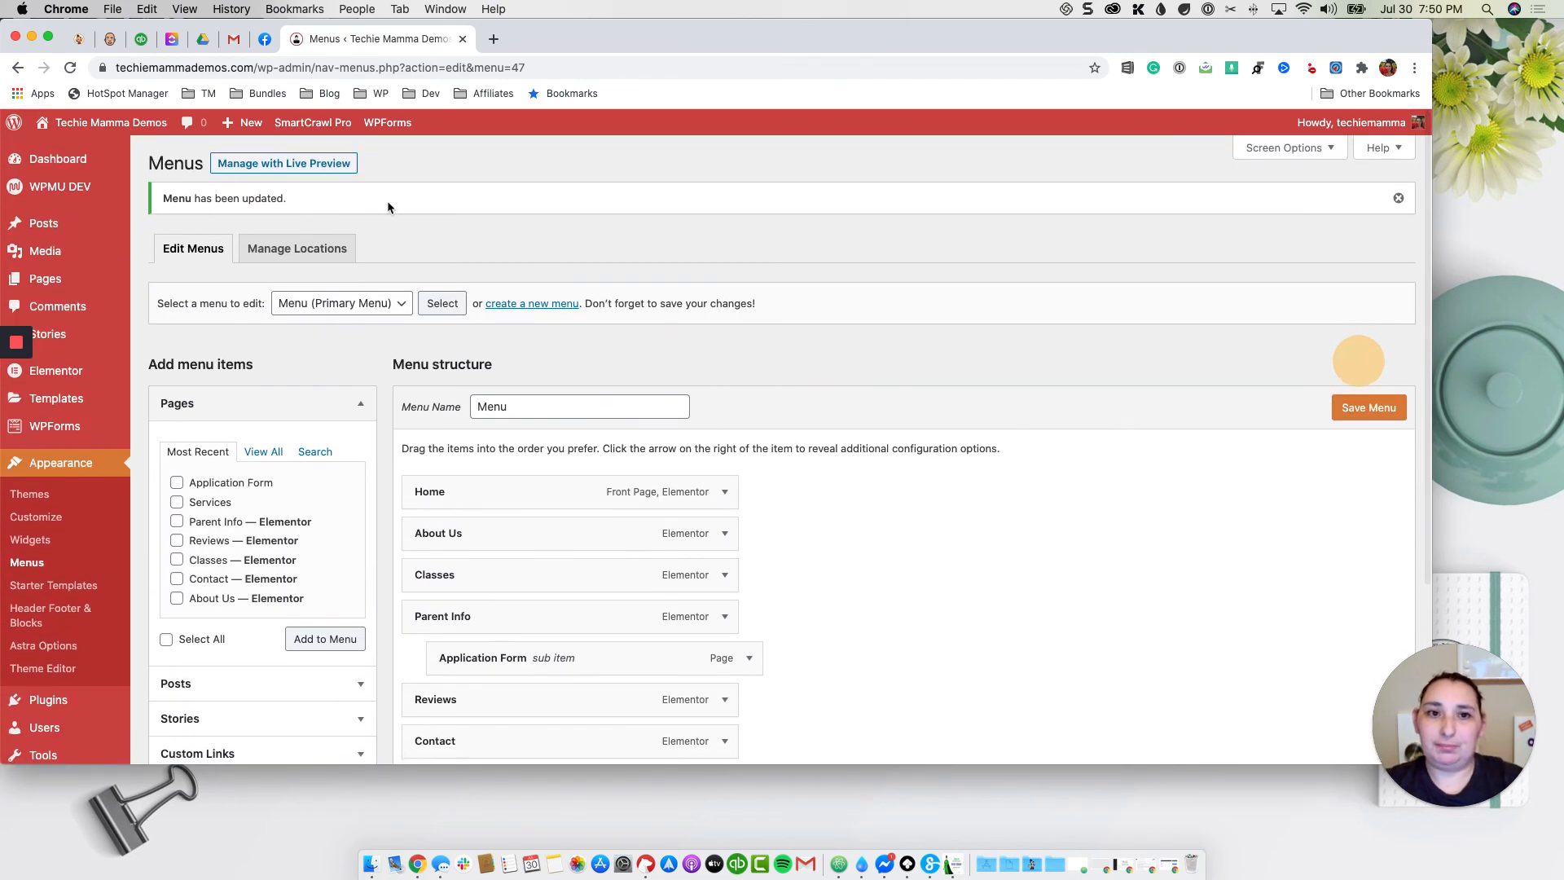
{"action": "left_click", "coordinate": [126, 122]}
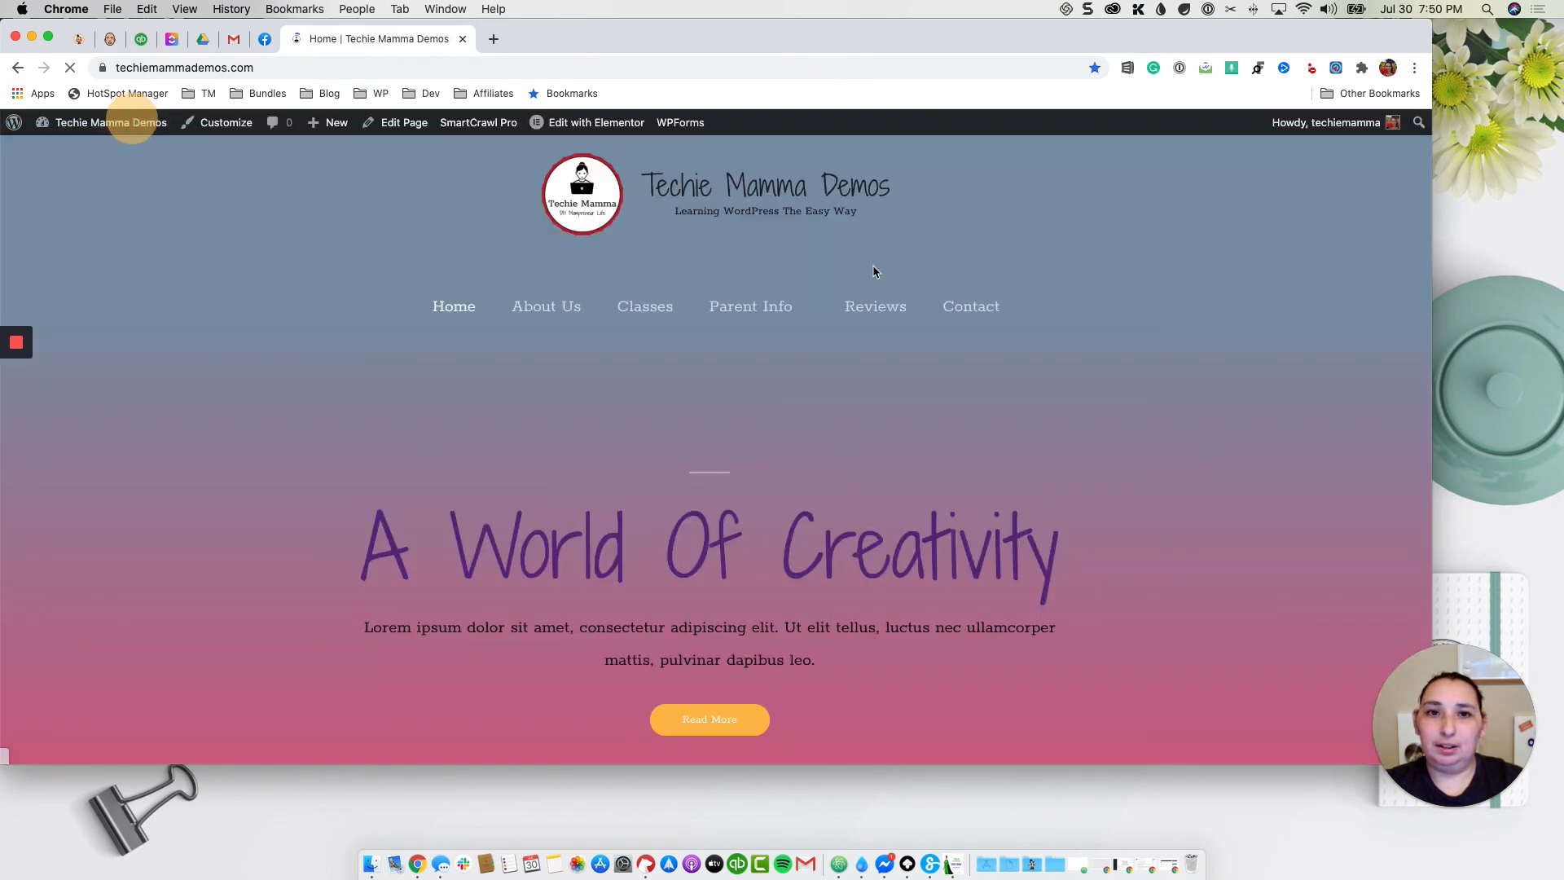
Step: Open the Application Form page via Parent Info in the live site menu
{"action": "mouse_move", "coordinate": [792, 308]}
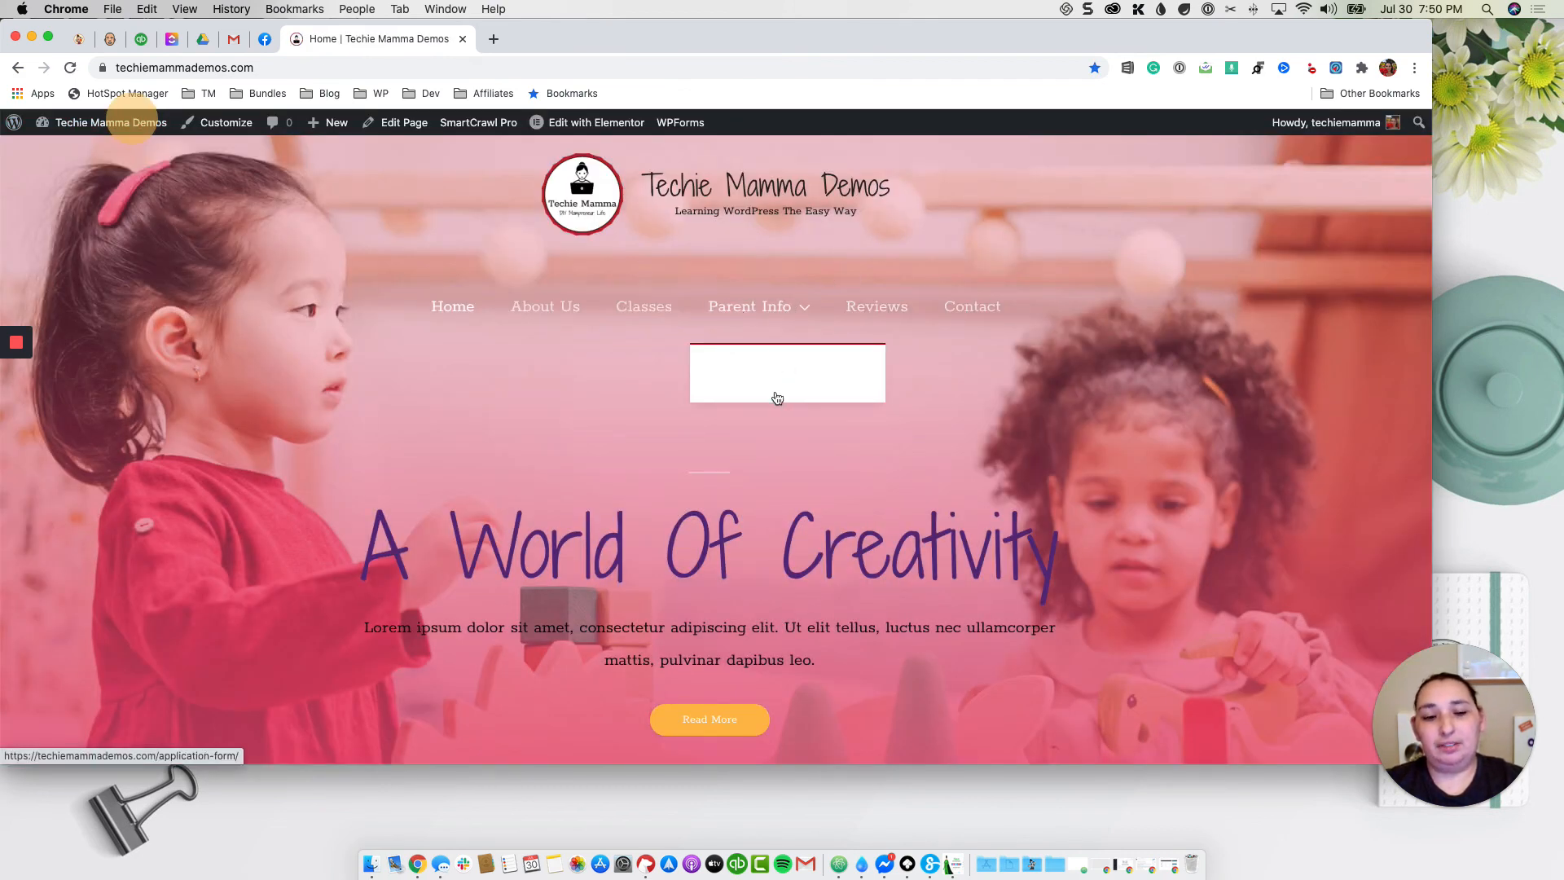
{"action": "left_click", "coordinate": [782, 381]}
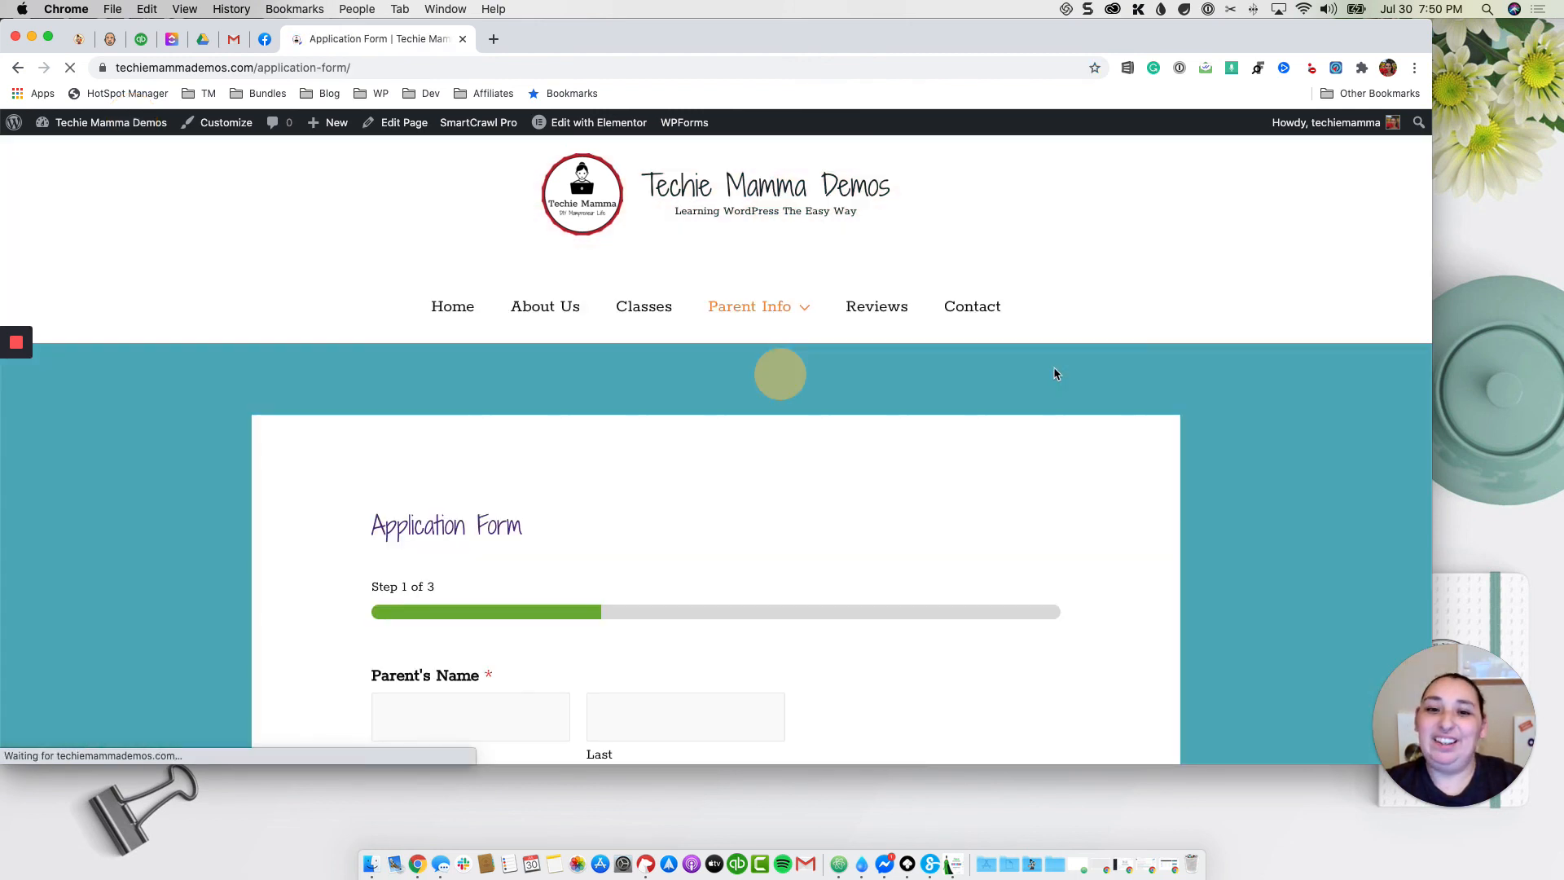
{"action": "mouse_move", "coordinate": [782, 203]}
{"action": "scroll", "coordinate": [1132, 282], "scroll_direction": "up", "scroll_amount": 2}
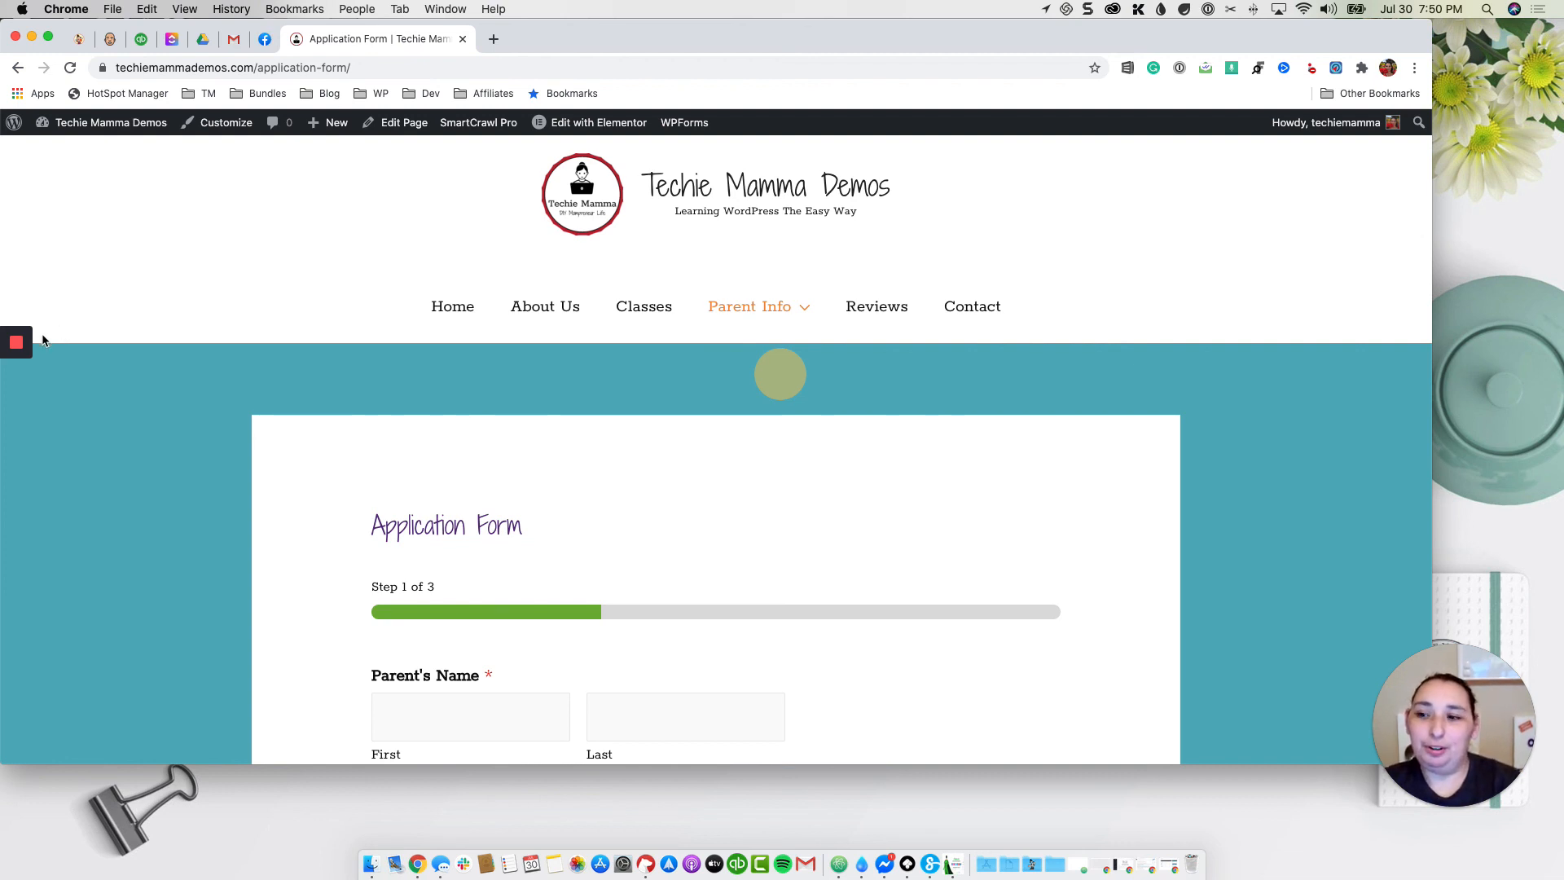
{"action": "mouse_move", "coordinate": [18, 341]}
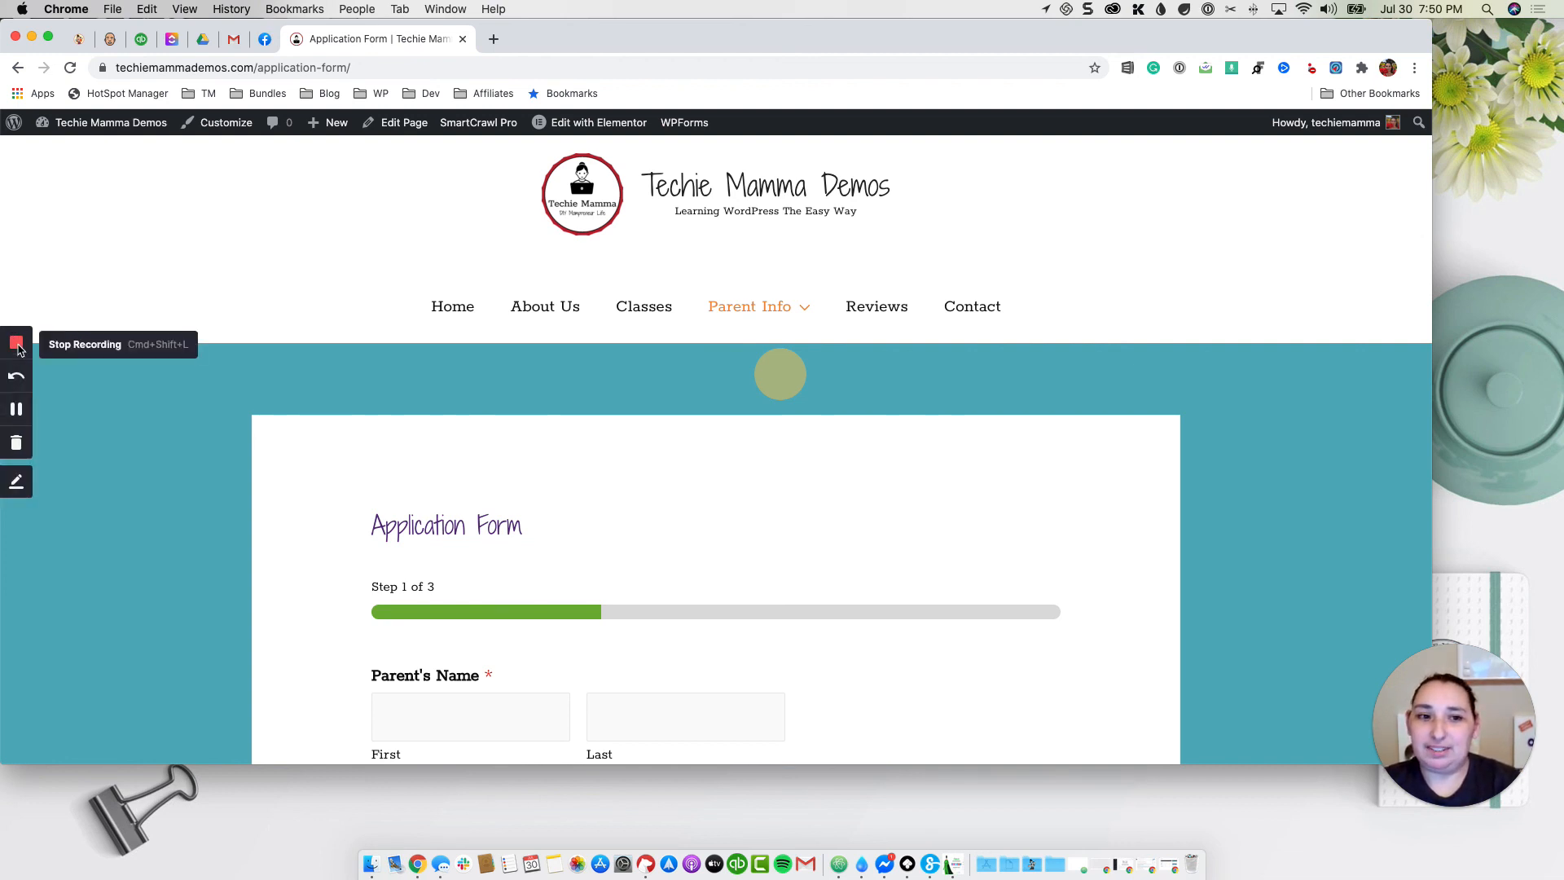